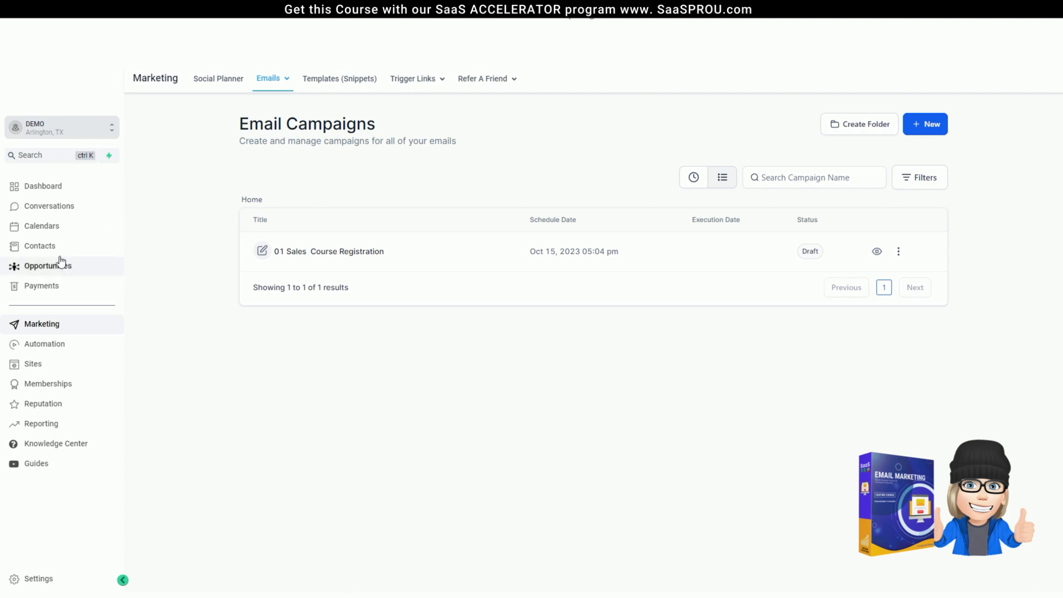
Review the bulk email form for all contacts on the first page, including its email template choices, and cancel it.
click(36, 247)
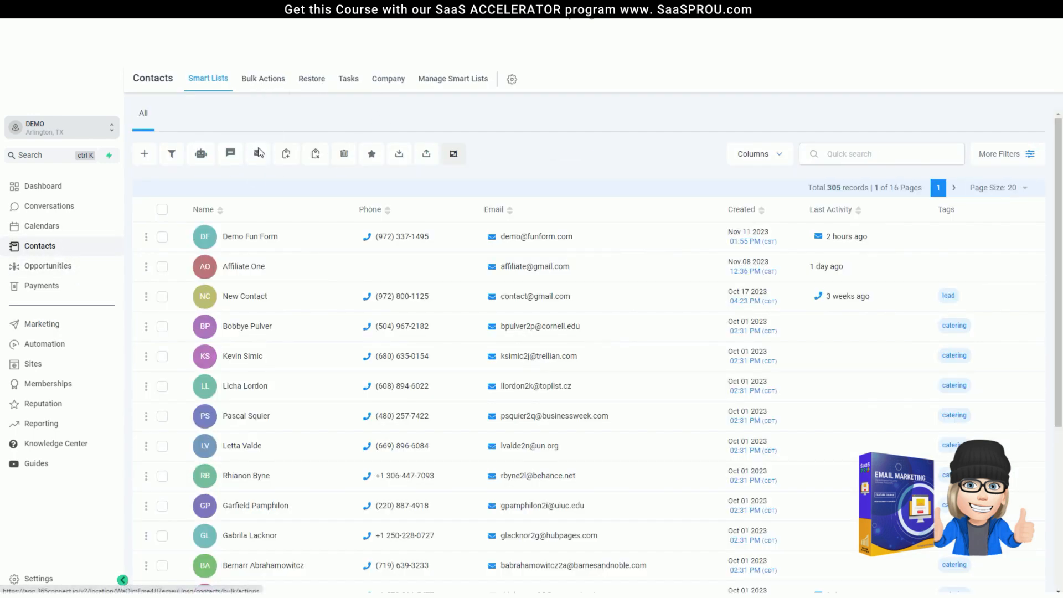
click(162, 209)
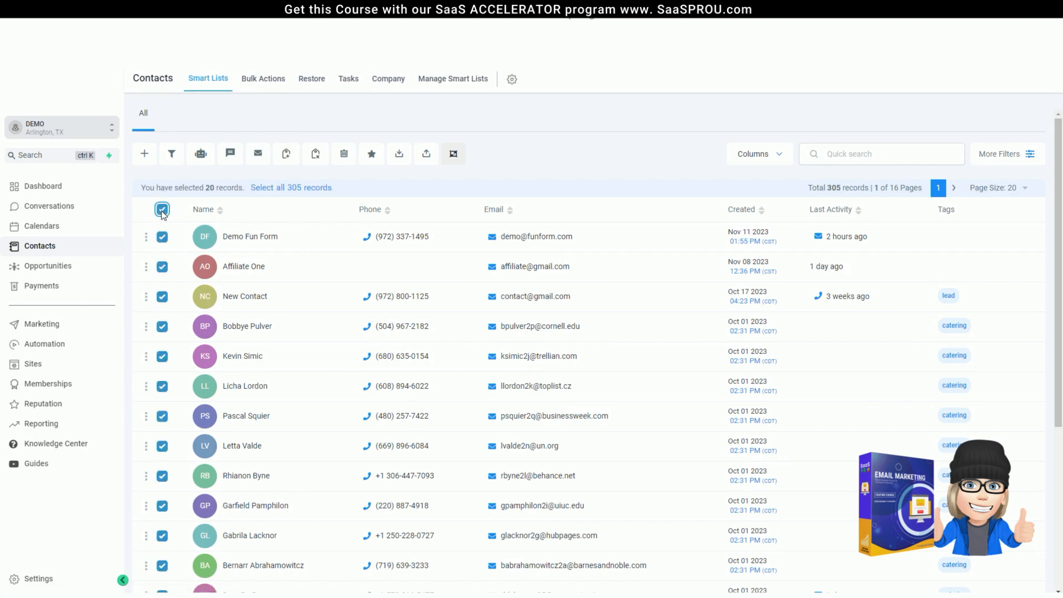
click(256, 159)
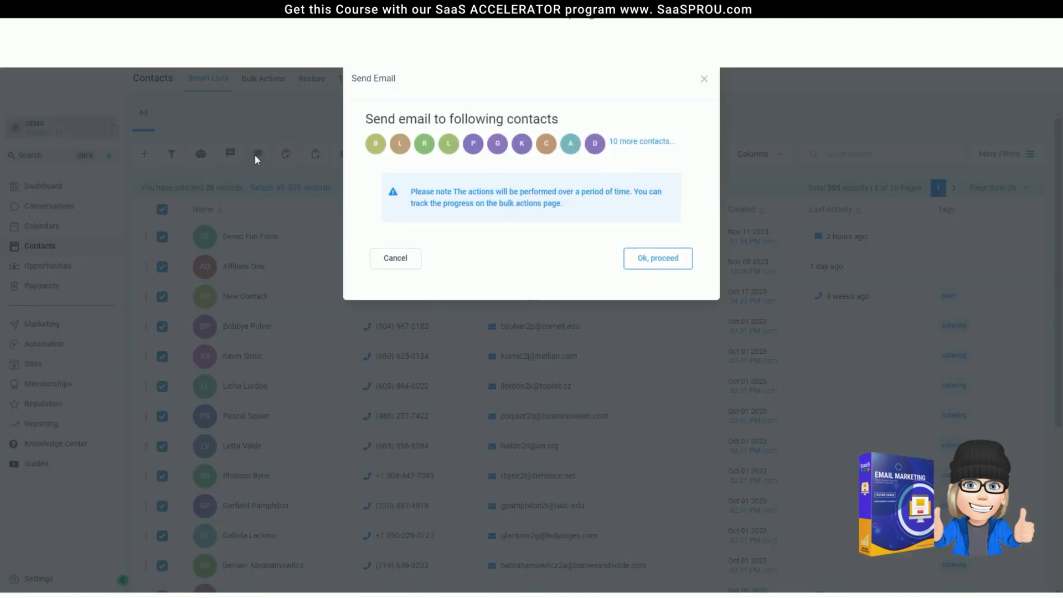
click(653, 258)
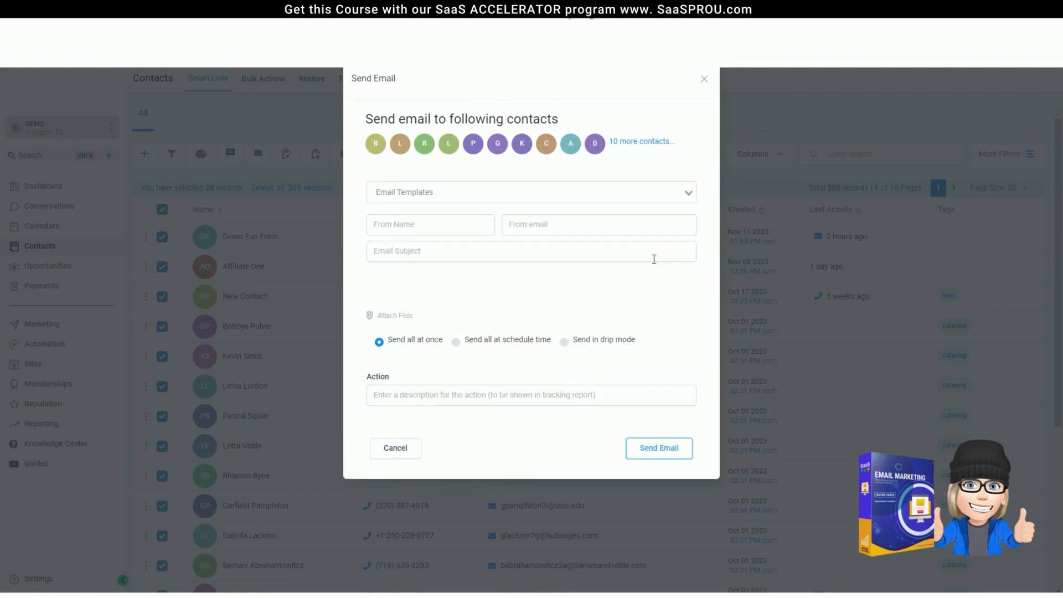
click(430, 192)
click(470, 168)
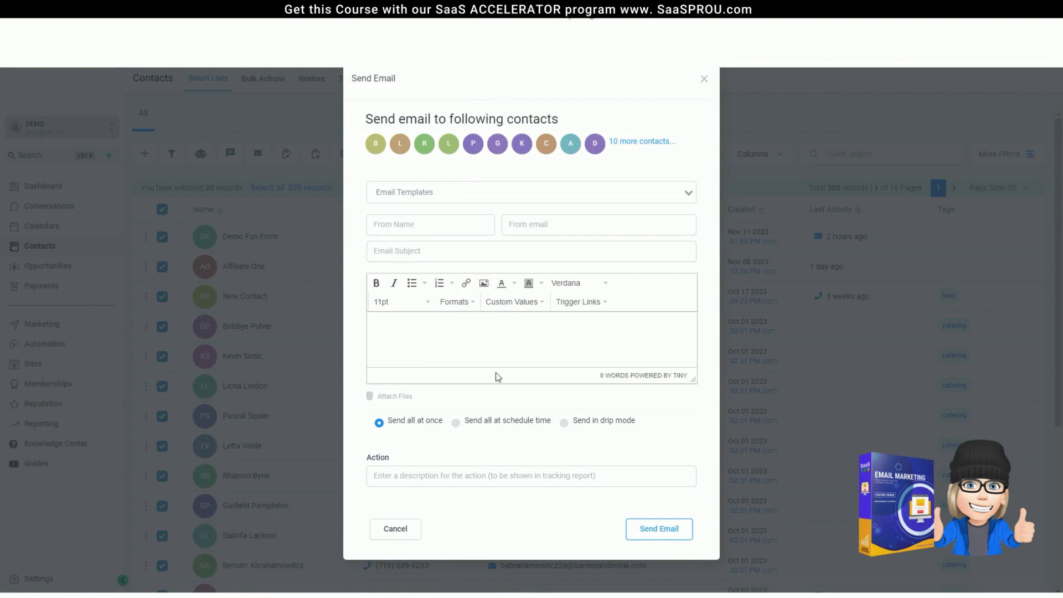
click(395, 529)
Browse the message templates (snippets) in the Marketing area.
click(42, 324)
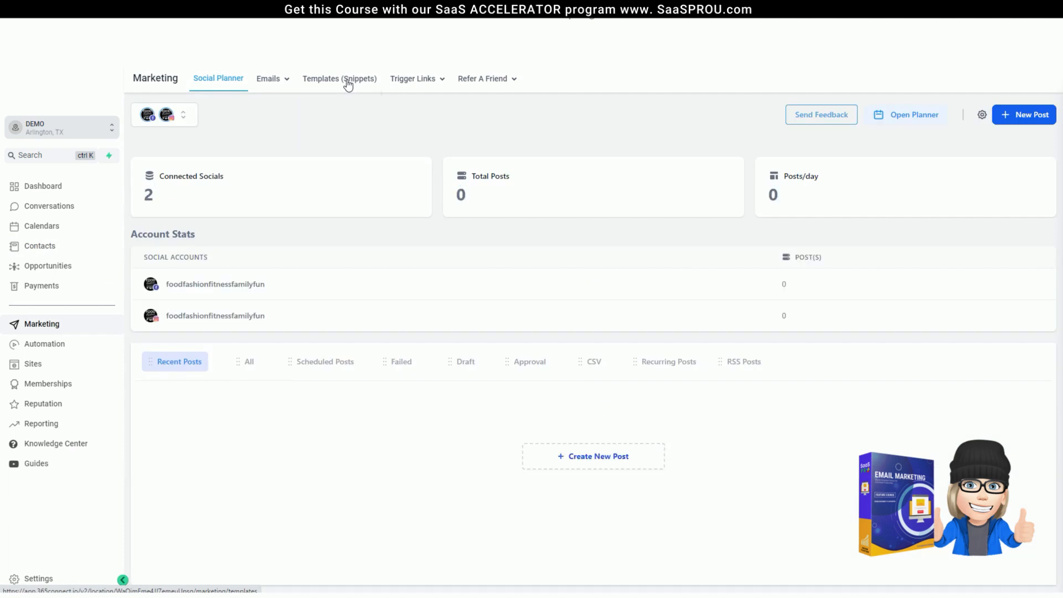
click(347, 82)
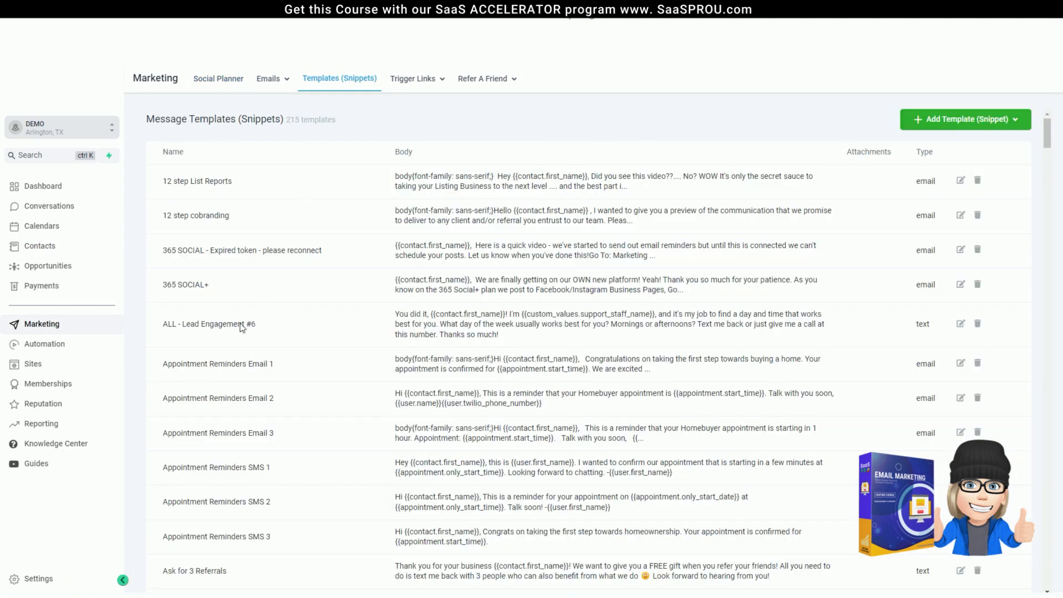
scroll(317, 412, down, 2)
scroll(318, 413, up, 2)
Compare the email templates list with the email campaigns list, finishing on the email templates.
mouse_move(266, 79)
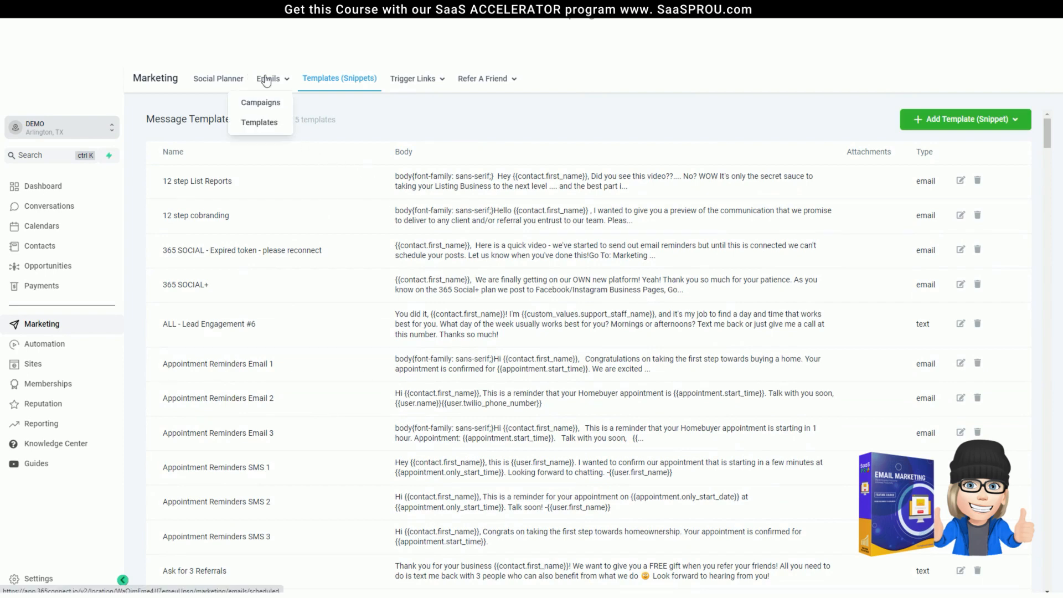
click(259, 123)
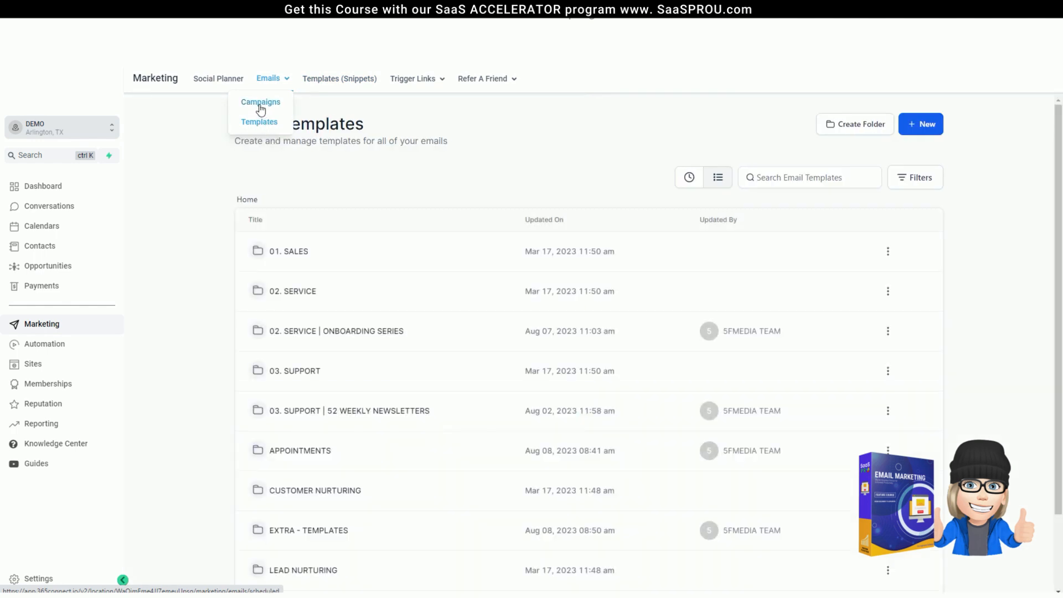
click(260, 105)
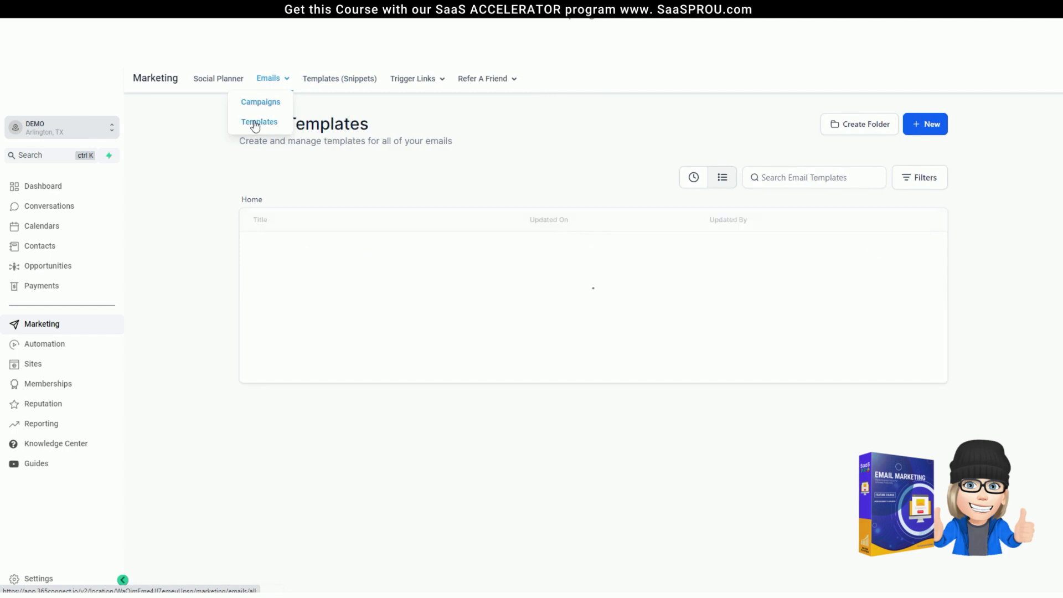
click(255, 125)
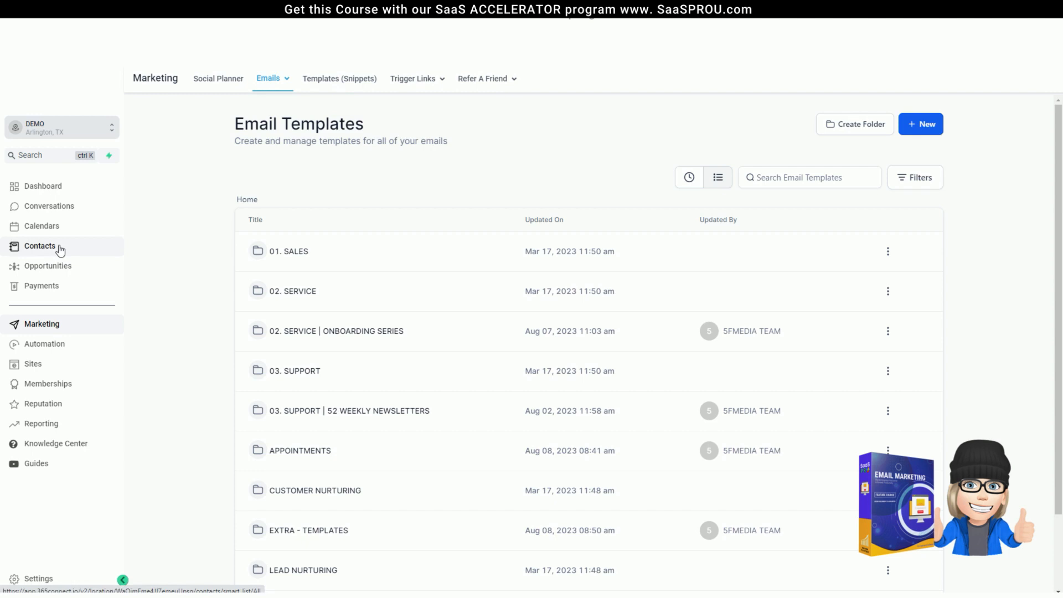
mouse_move(269, 88)
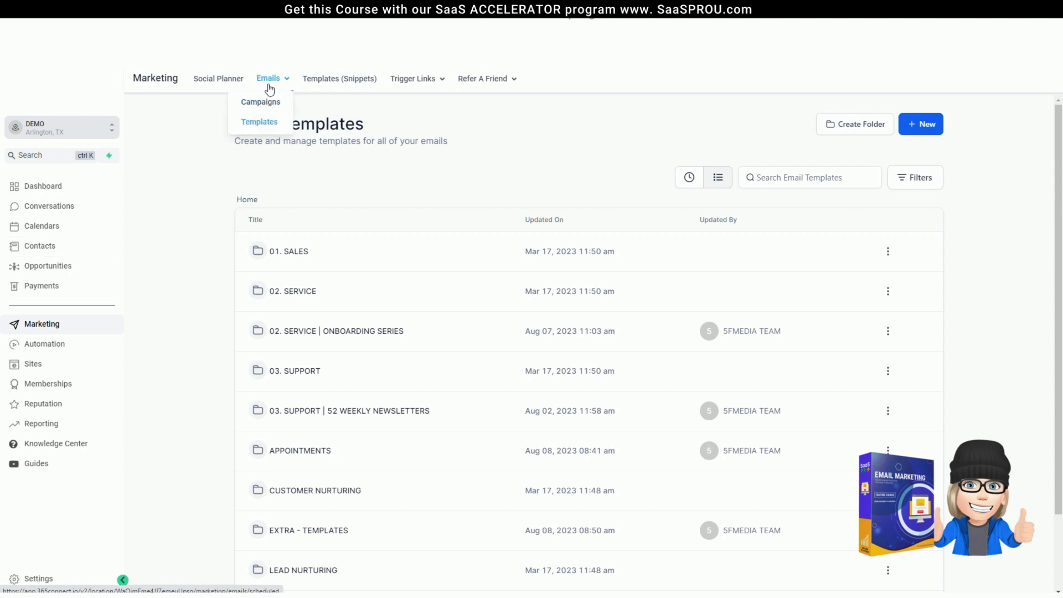
click(259, 124)
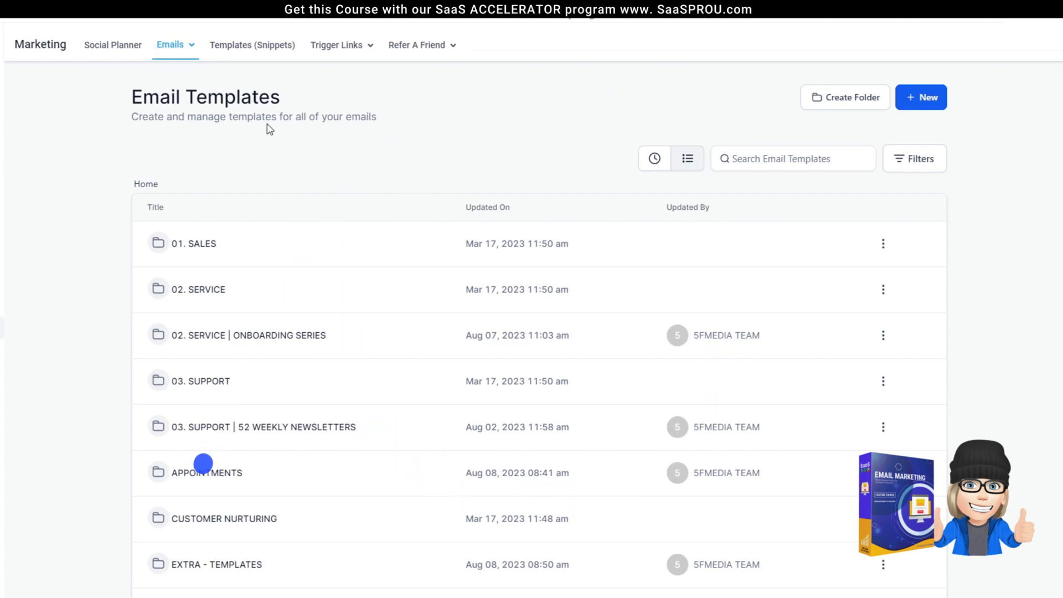
mouse_move(161, 58)
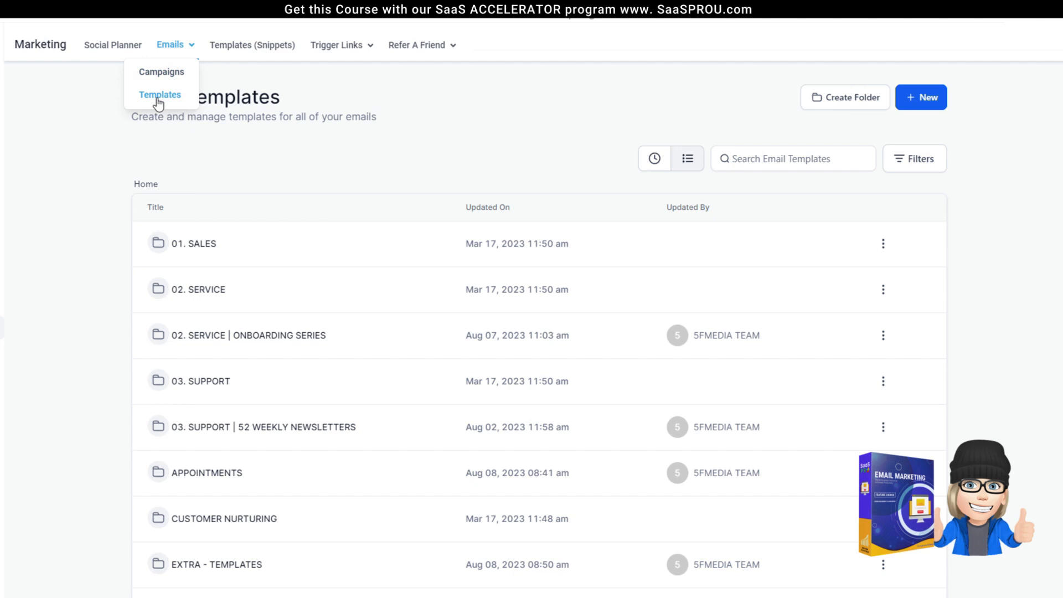
click(163, 101)
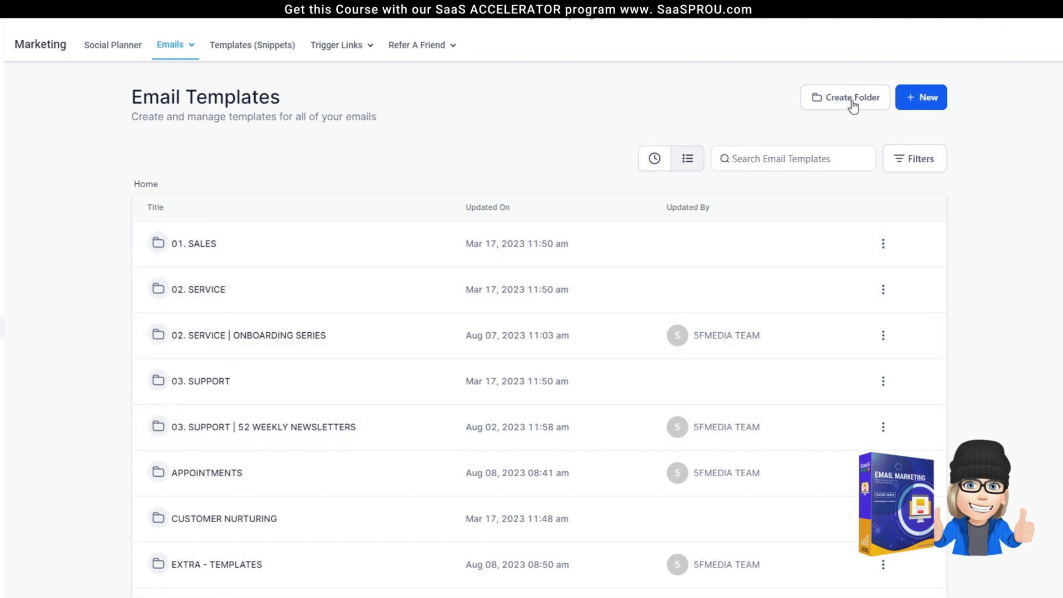
View the templates in the "03. SUPPORT | 52 WEEKLY NEWSLETTERS" folder and return to the Home level.
scroll(324, 427, down, 2)
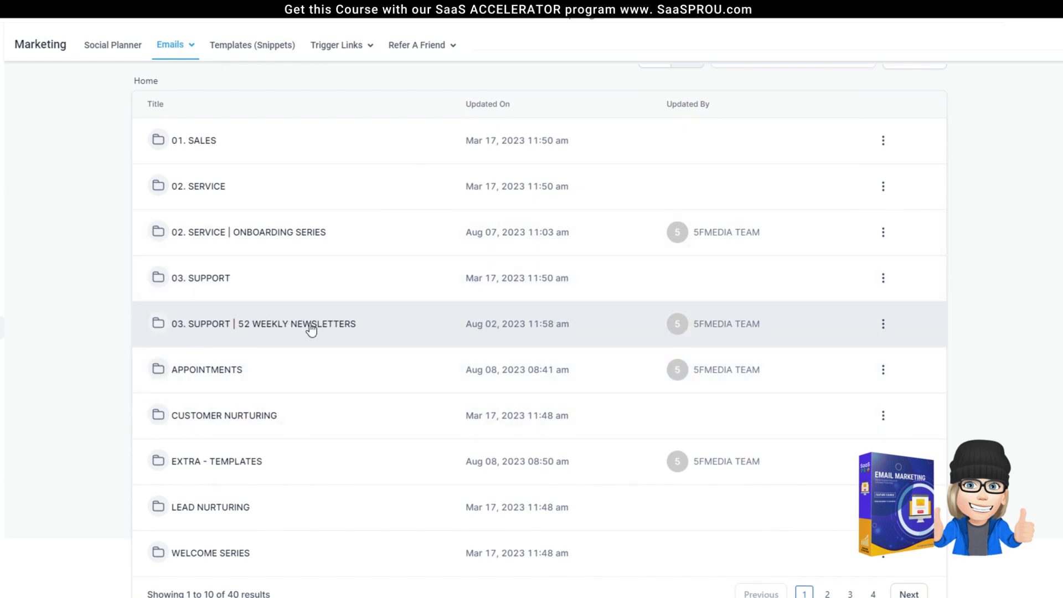
click(302, 328)
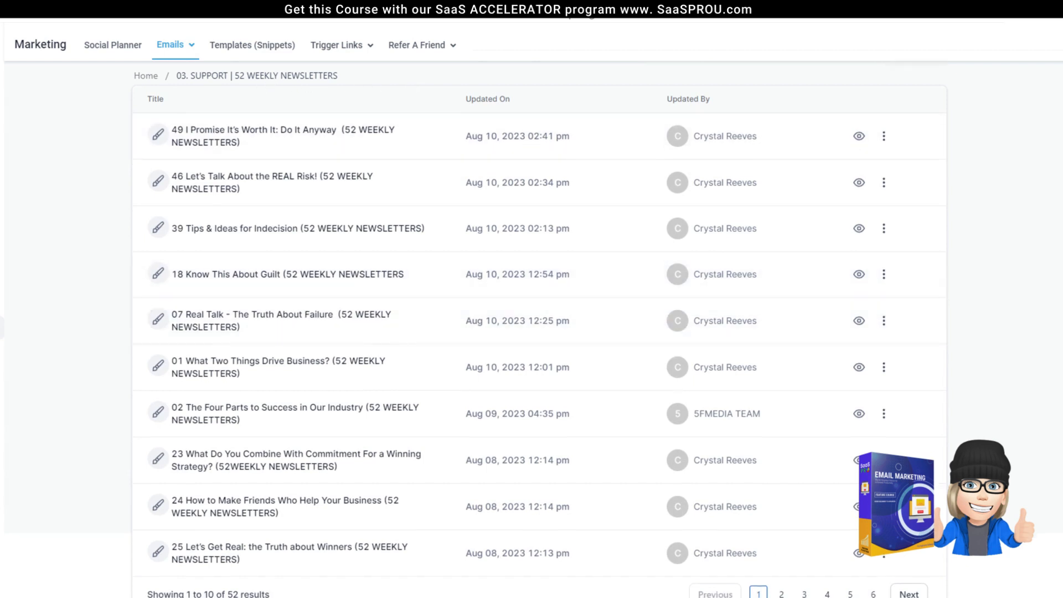
scroll(194, 249, up, 2)
click(149, 186)
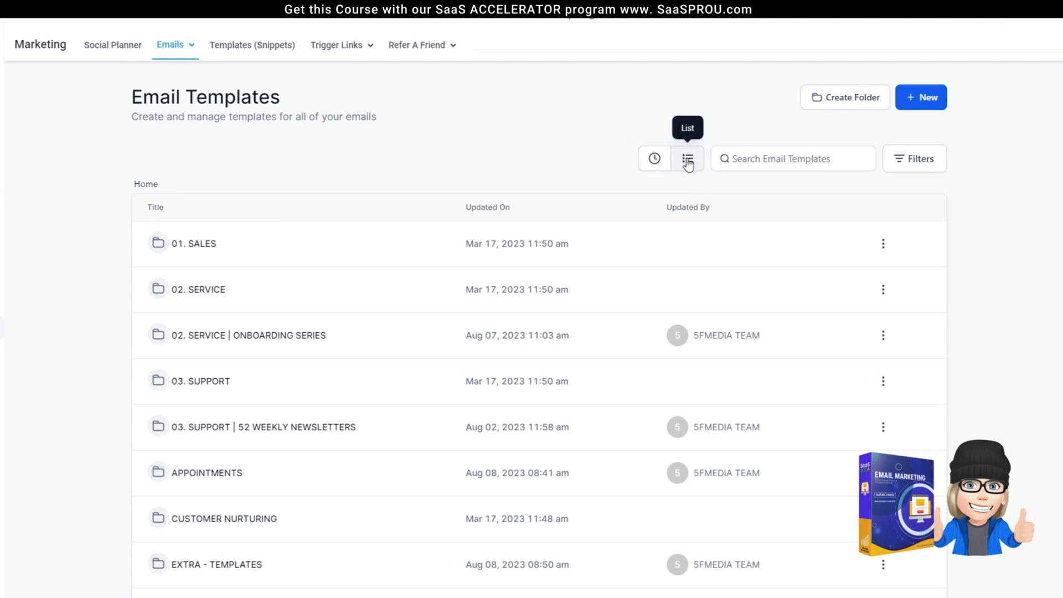
Check the status filter options for email templates and the actions available for the "01. SALES" folder.
click(771, 156)
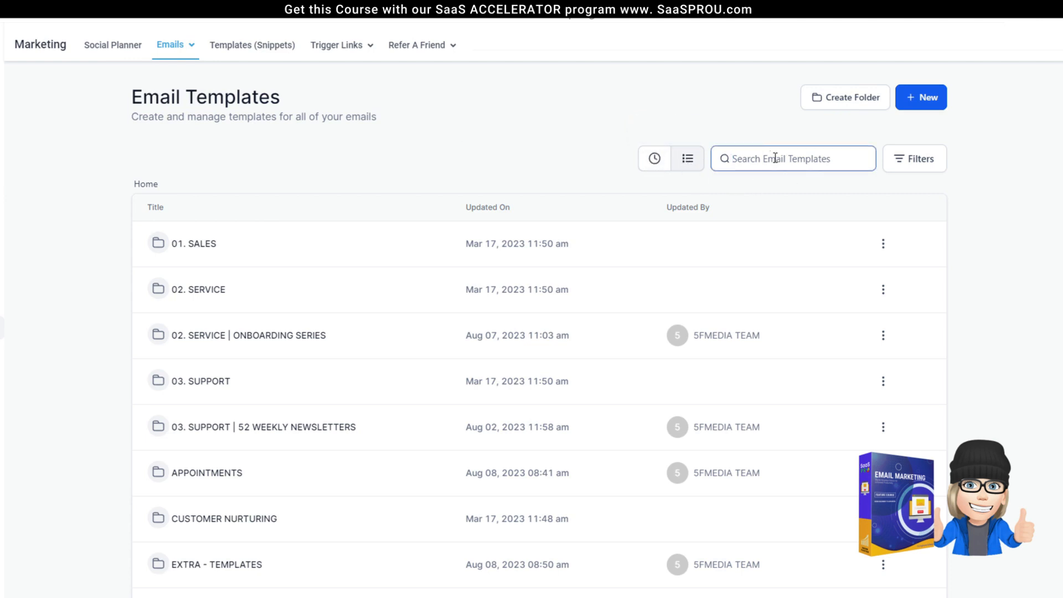
click(927, 166)
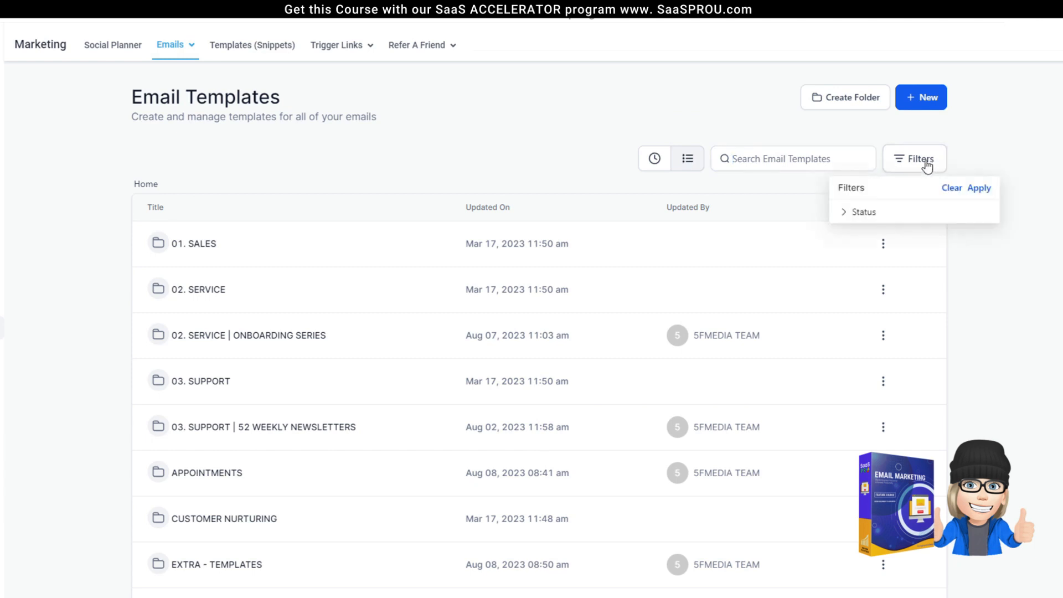
click(861, 212)
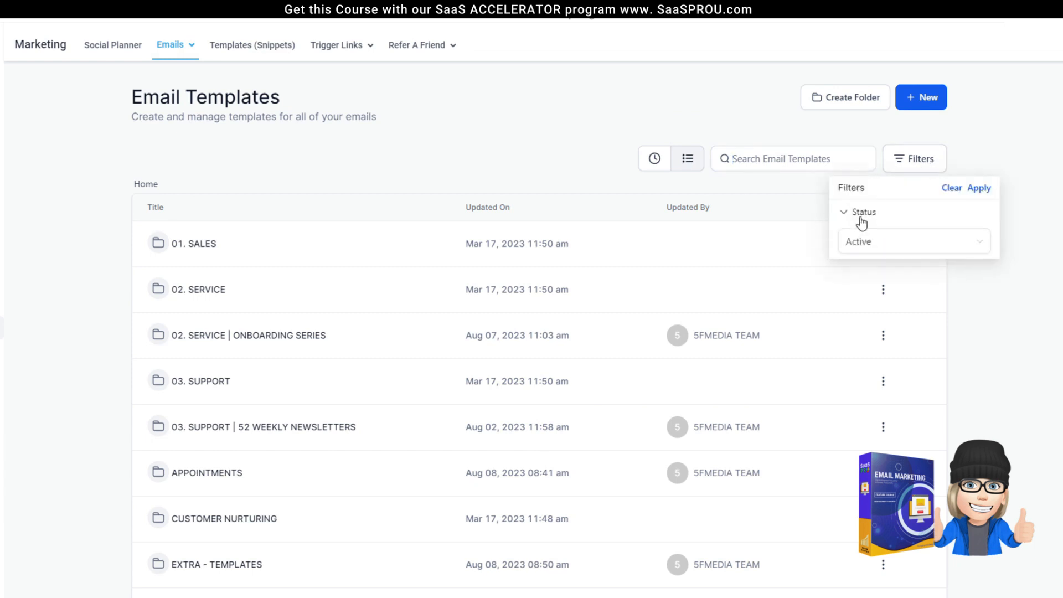
click(874, 248)
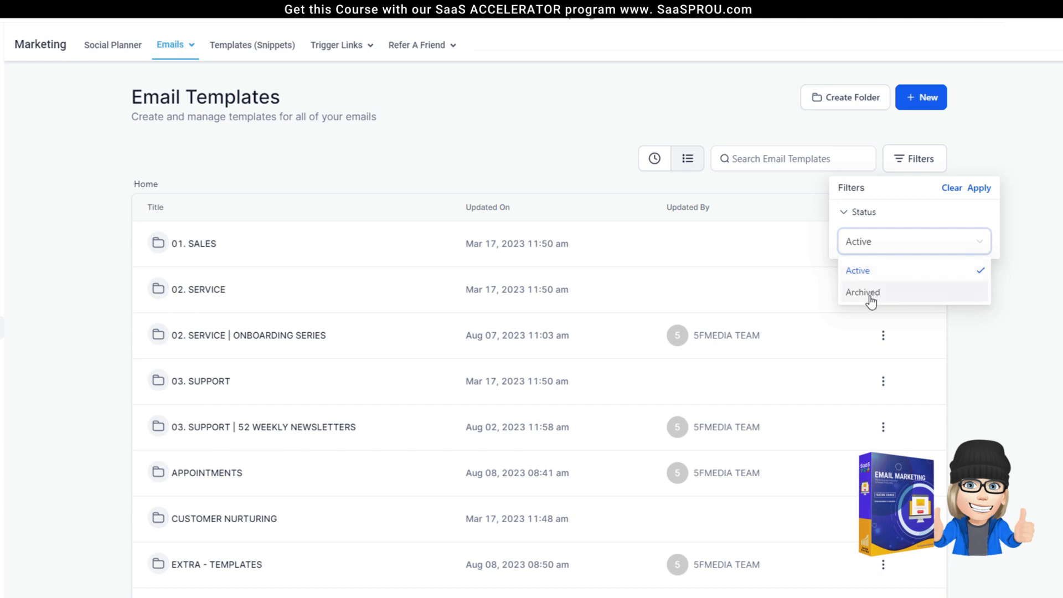
click(818, 191)
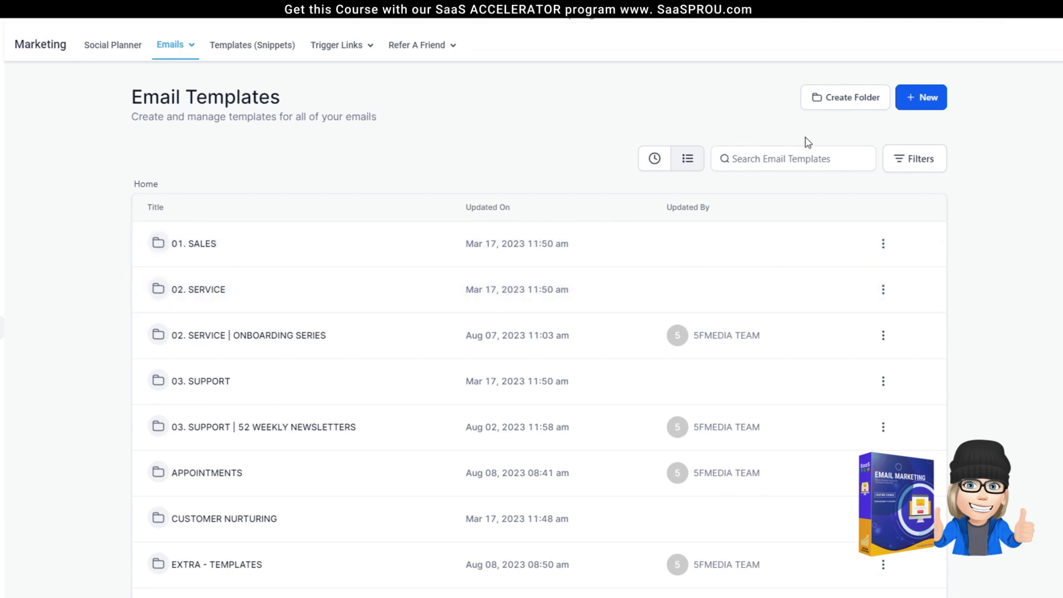
click(883, 245)
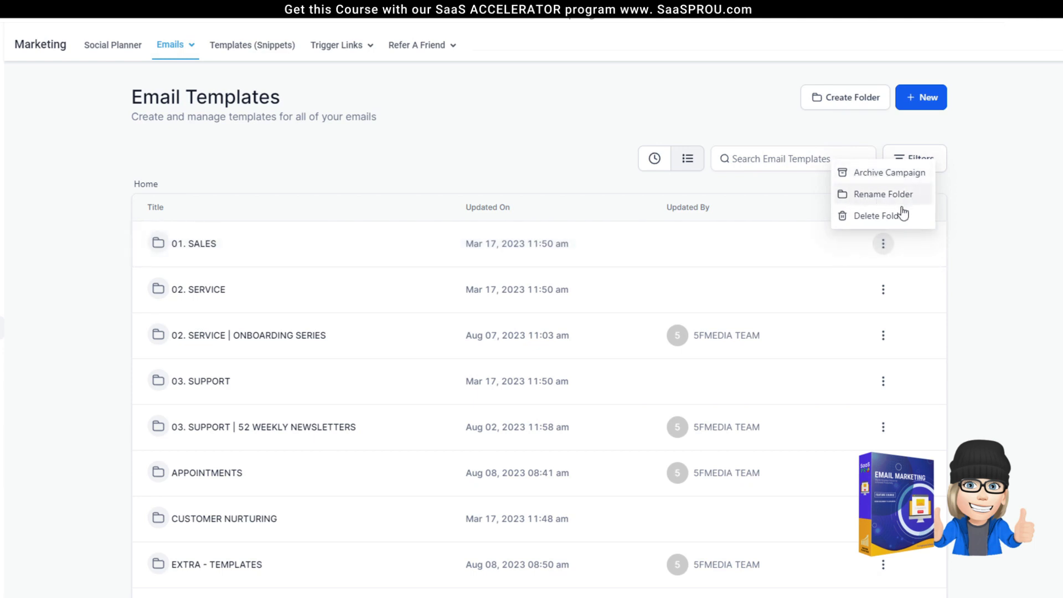
On page 2, preview "Follow Up - Reputation - Email 1" and check the actions available for "Follow Up - Framework - Email 2".
scroll(609, 526, down, 2)
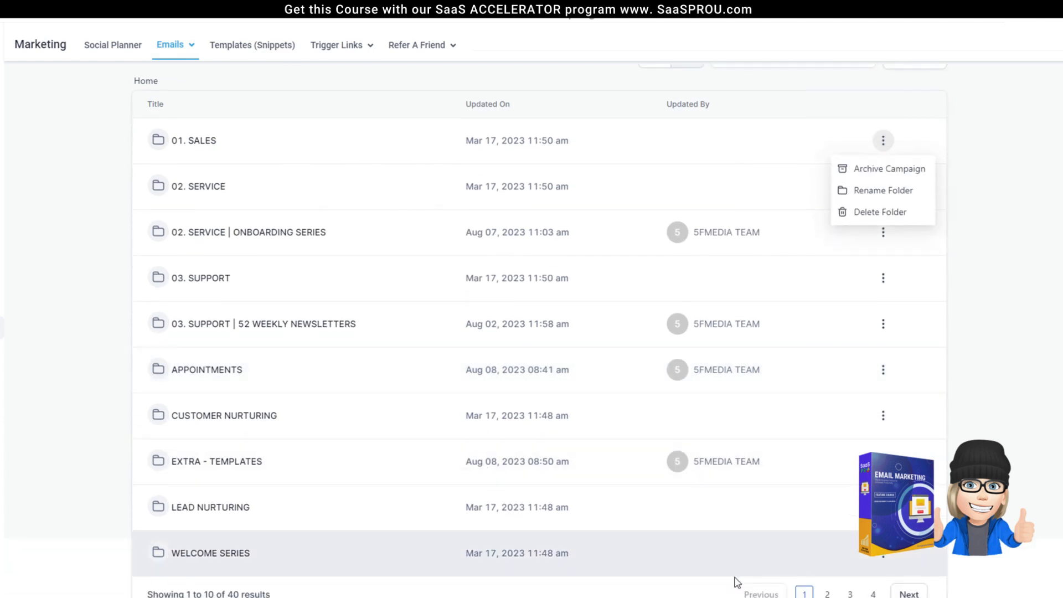
click(827, 593)
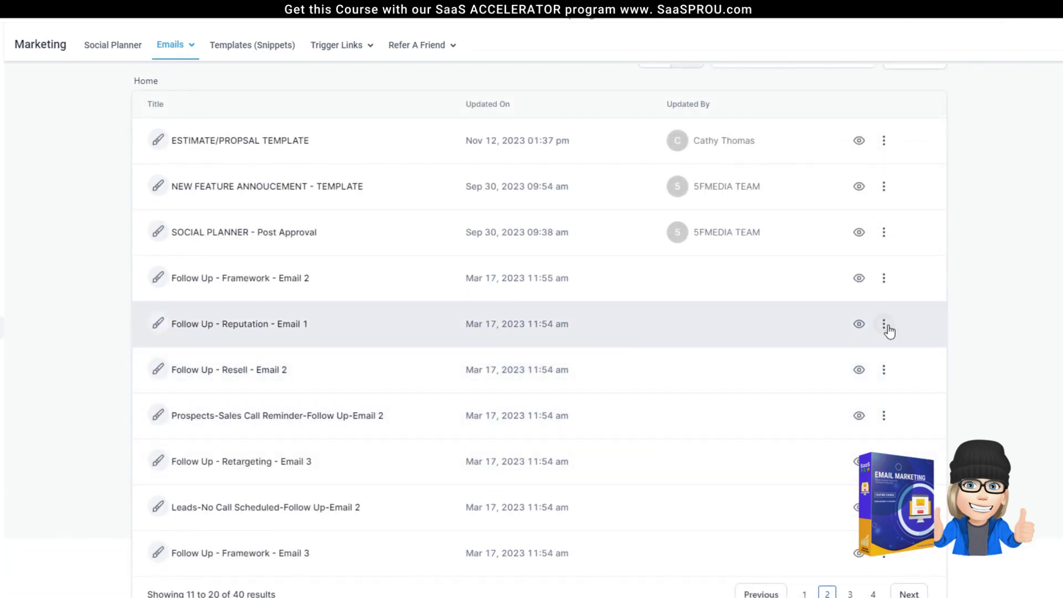
click(858, 324)
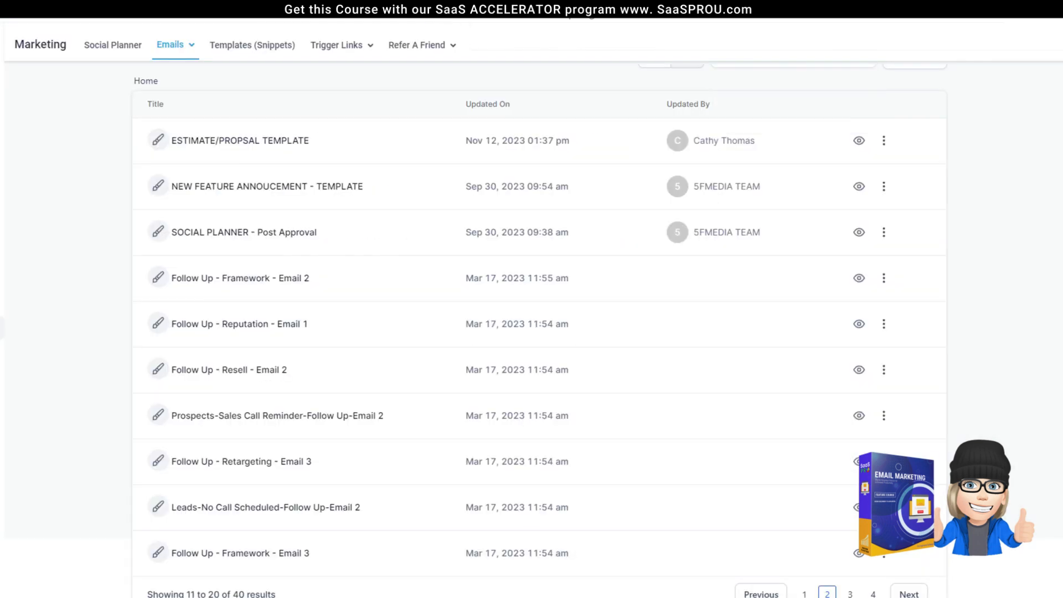
click(883, 278)
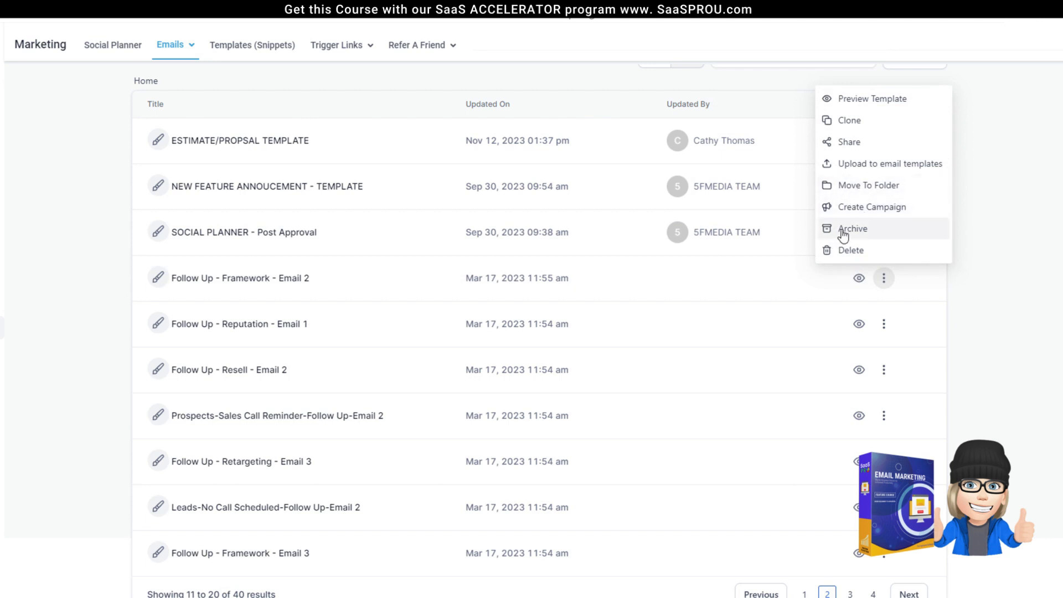
scroll(653, 352, up, 2)
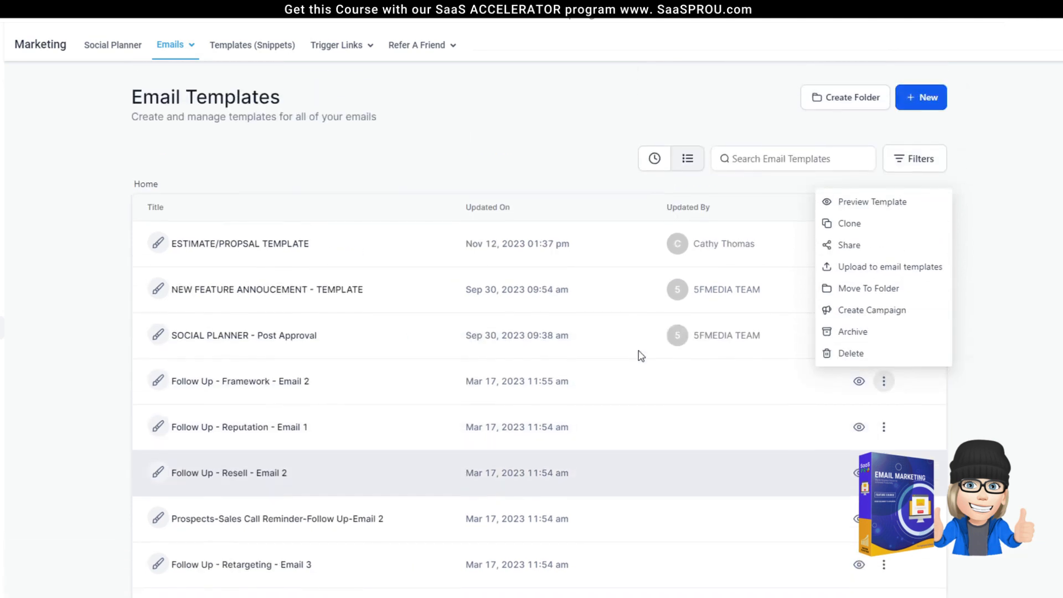
Start an email template import and set the import source to Active Campaign.
click(932, 104)
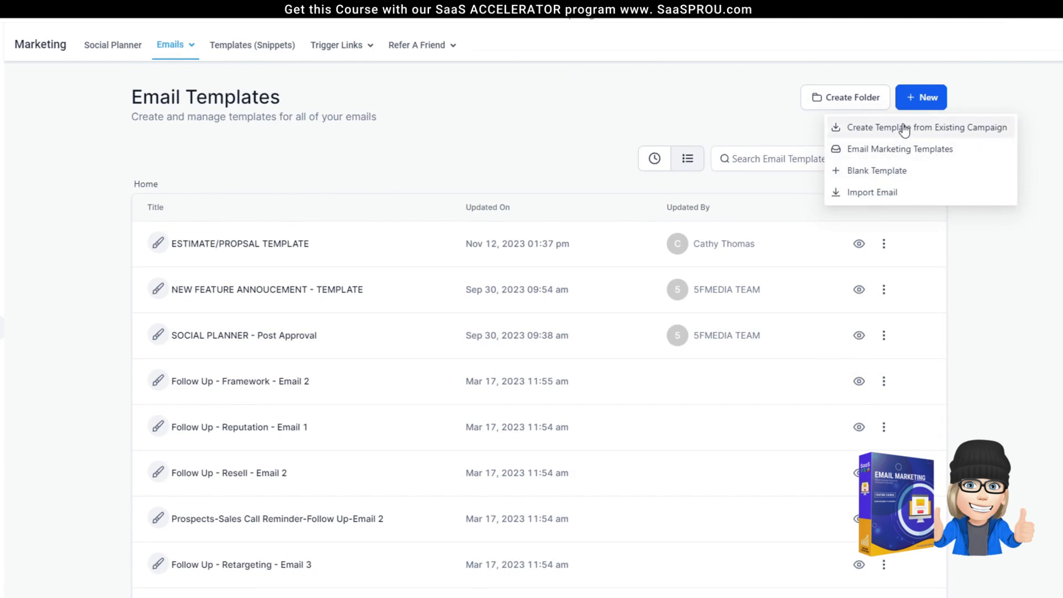
click(872, 194)
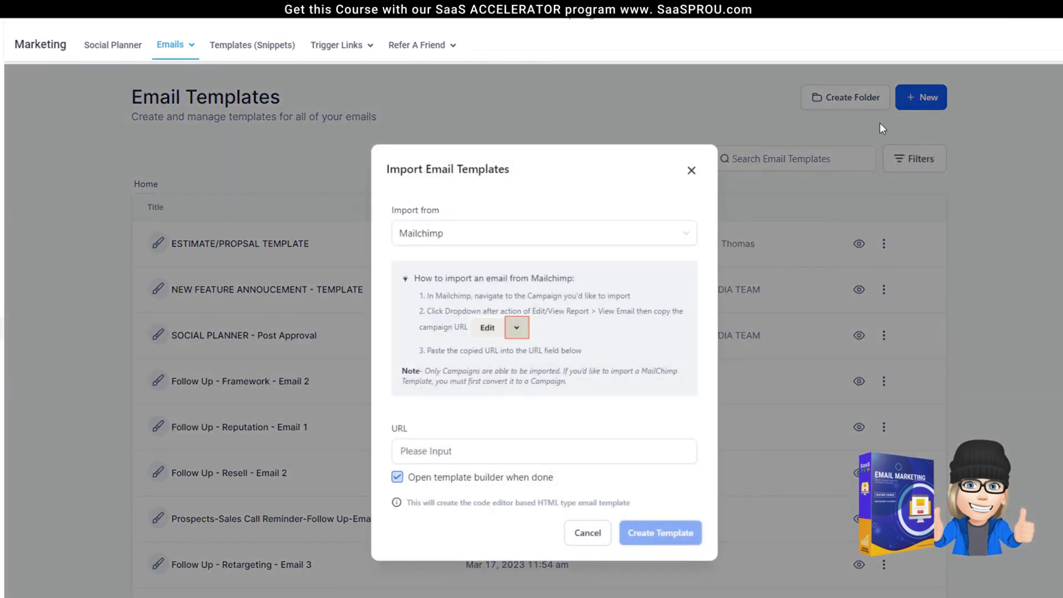
click(438, 233)
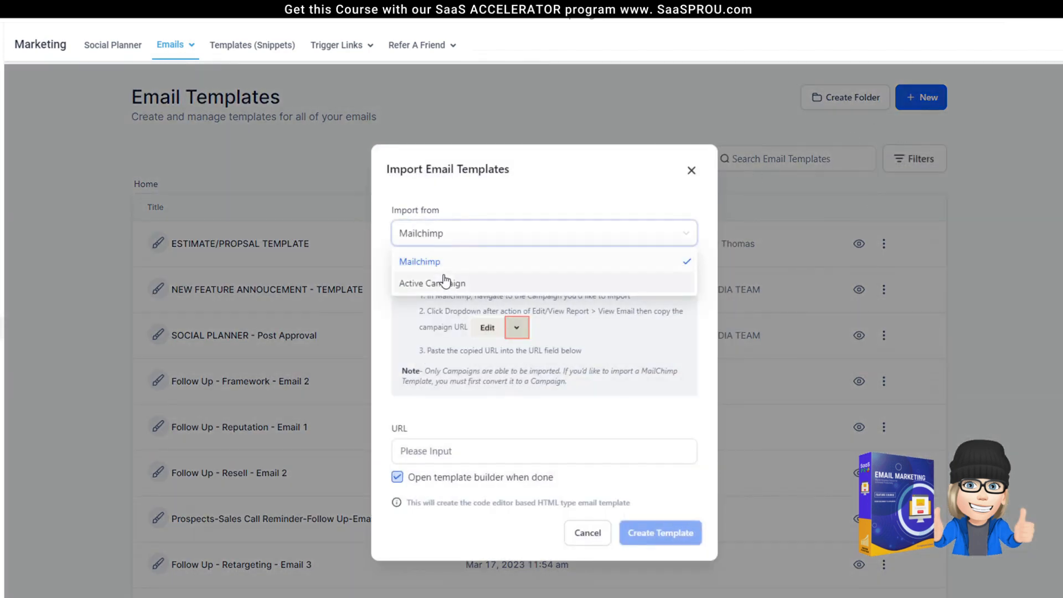
click(497, 212)
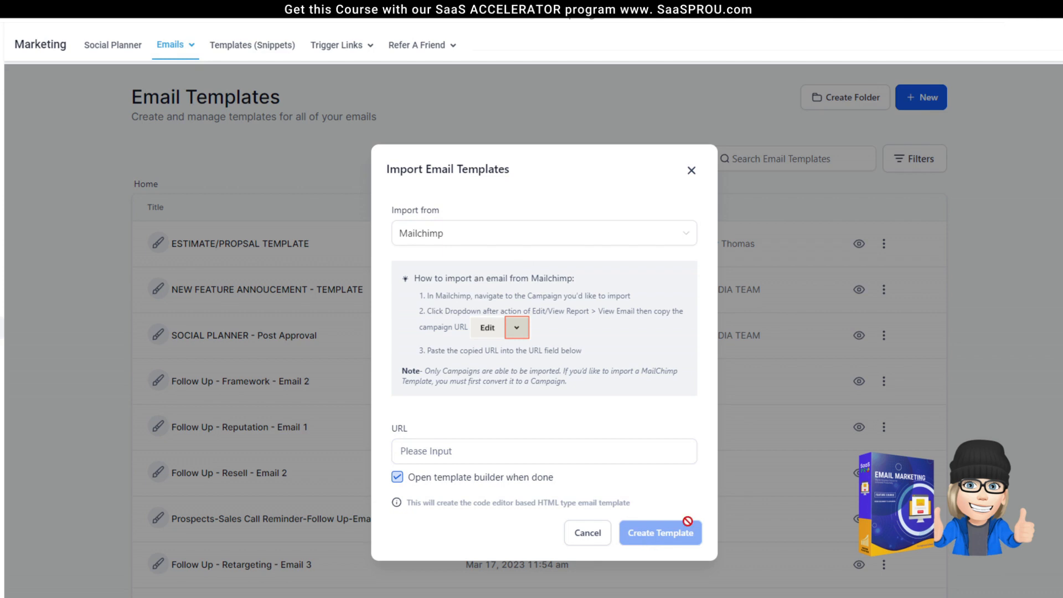
click(417, 232)
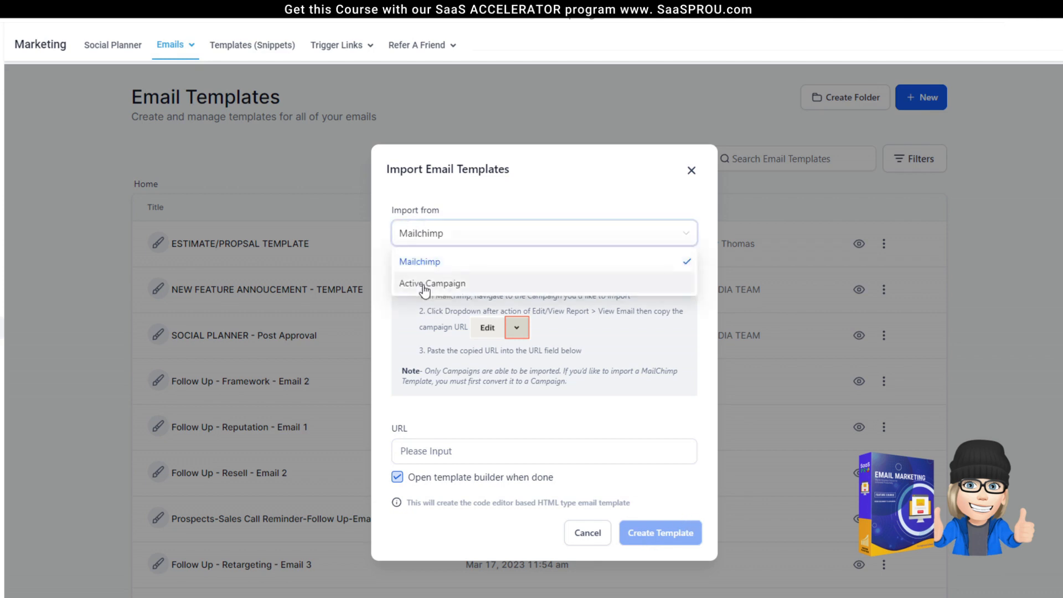
click(424, 284)
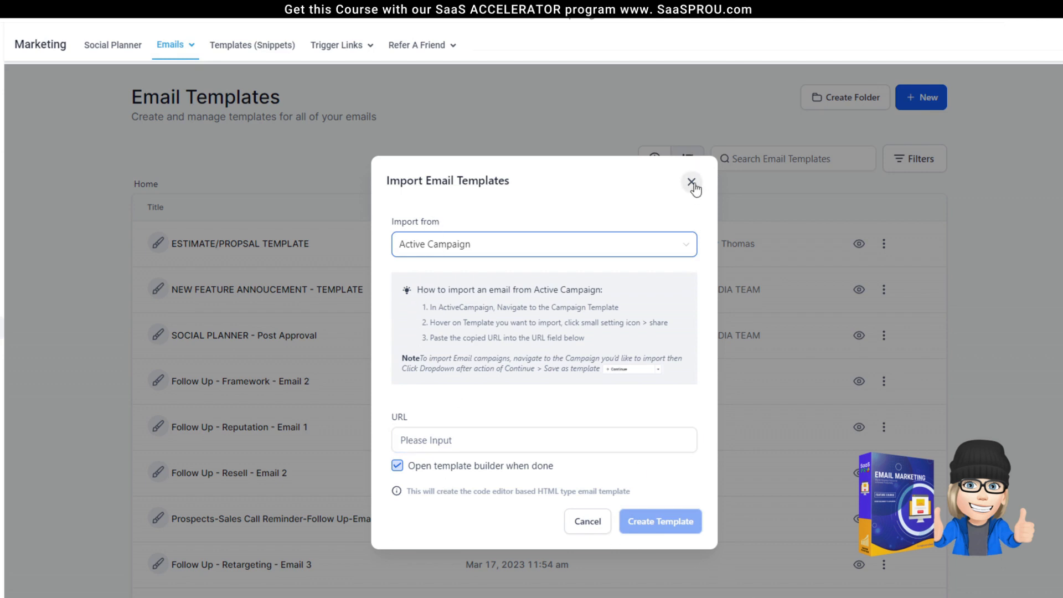
Check the available email import sources and close the import without creating a template.
click(454, 241)
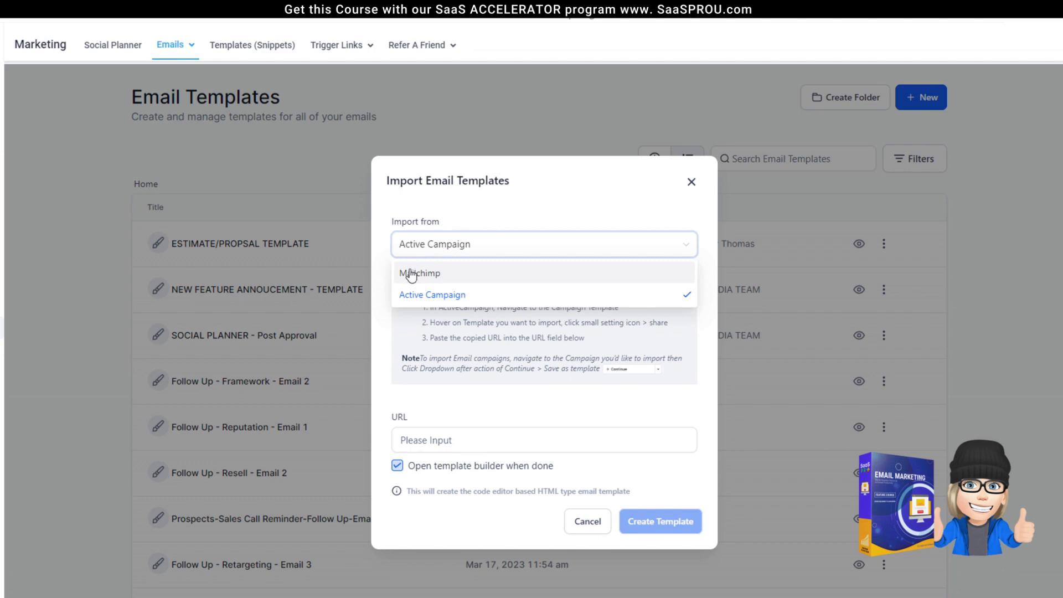
click(691, 181)
click(860, 149)
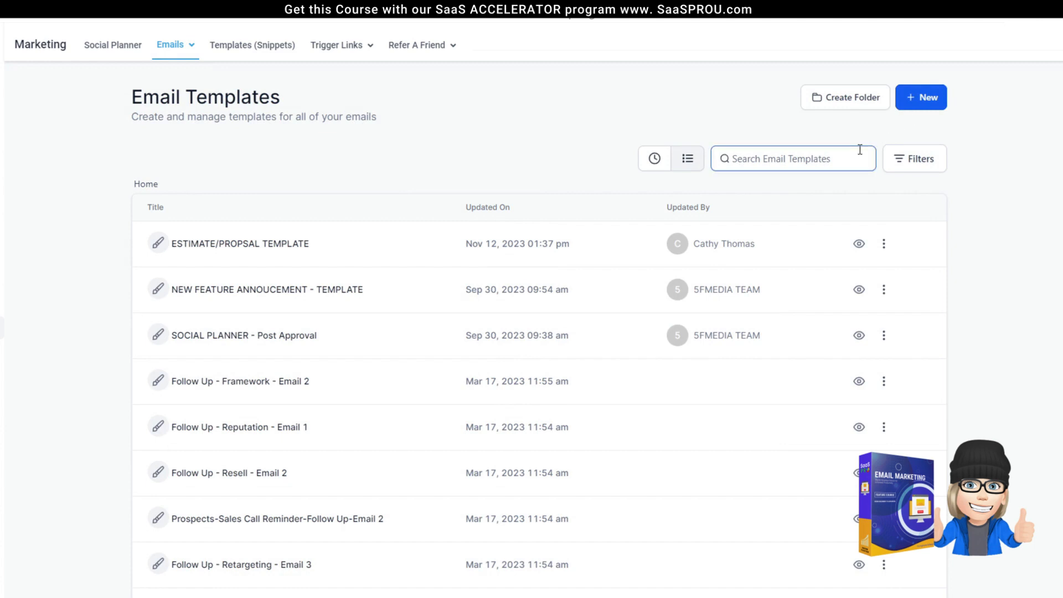
Create a blank email template with the Code Editor and look through its rendered email preview.
click(935, 99)
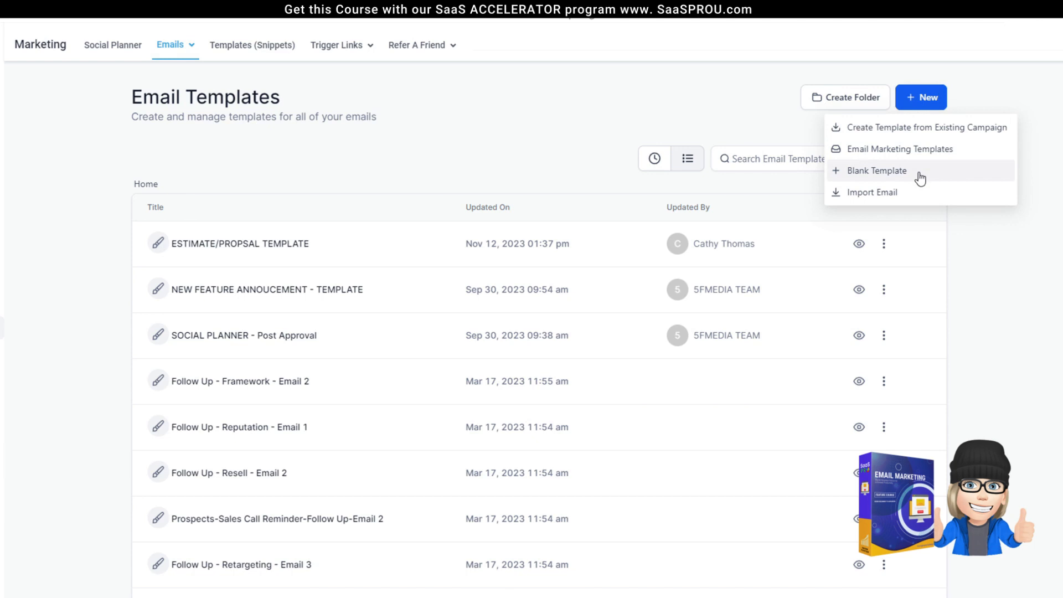
click(918, 173)
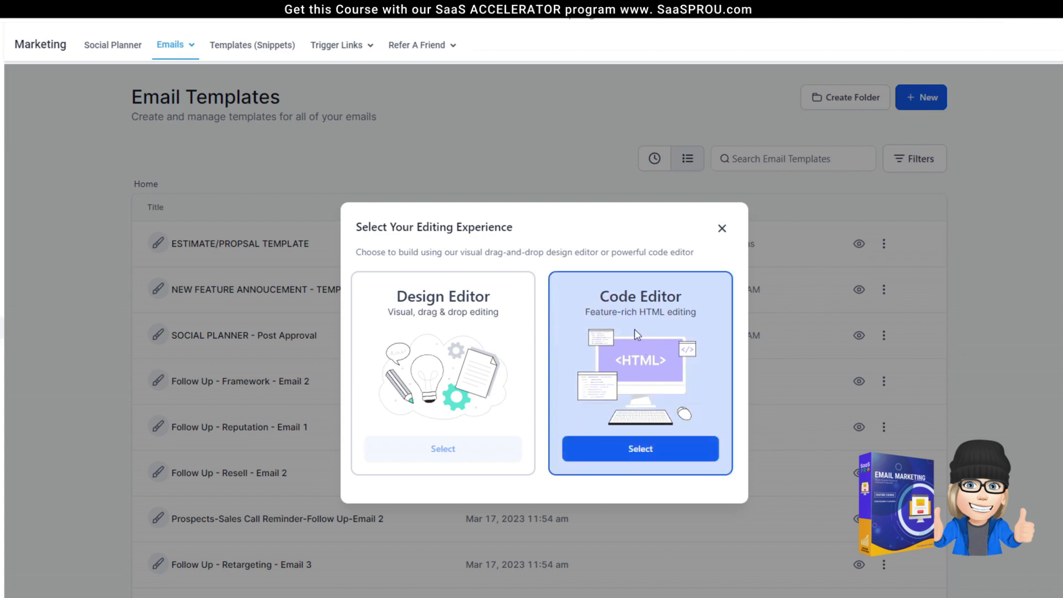
click(640, 448)
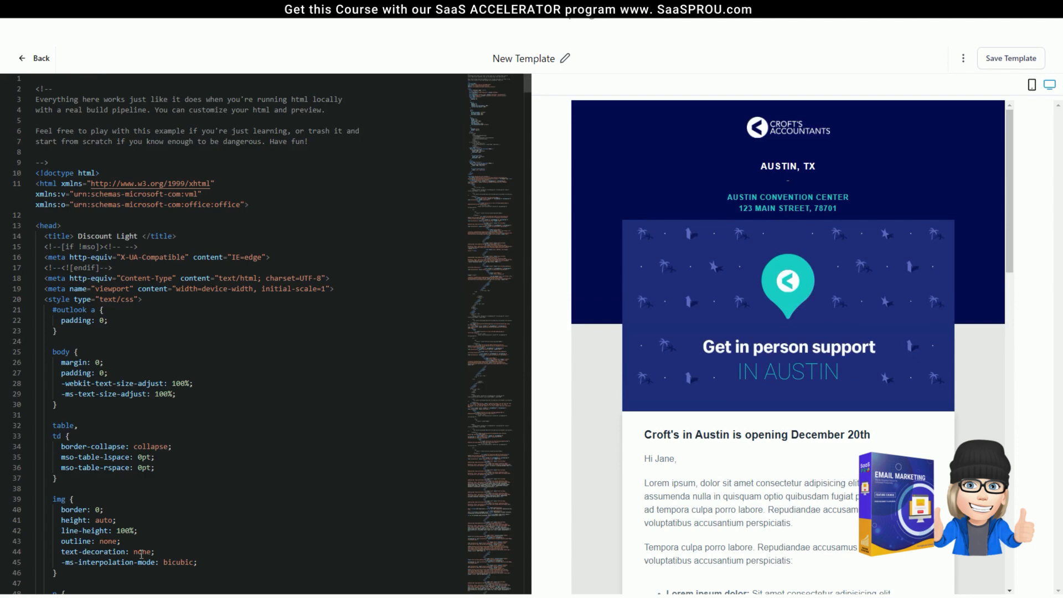
scroll(799, 334, down, 3)
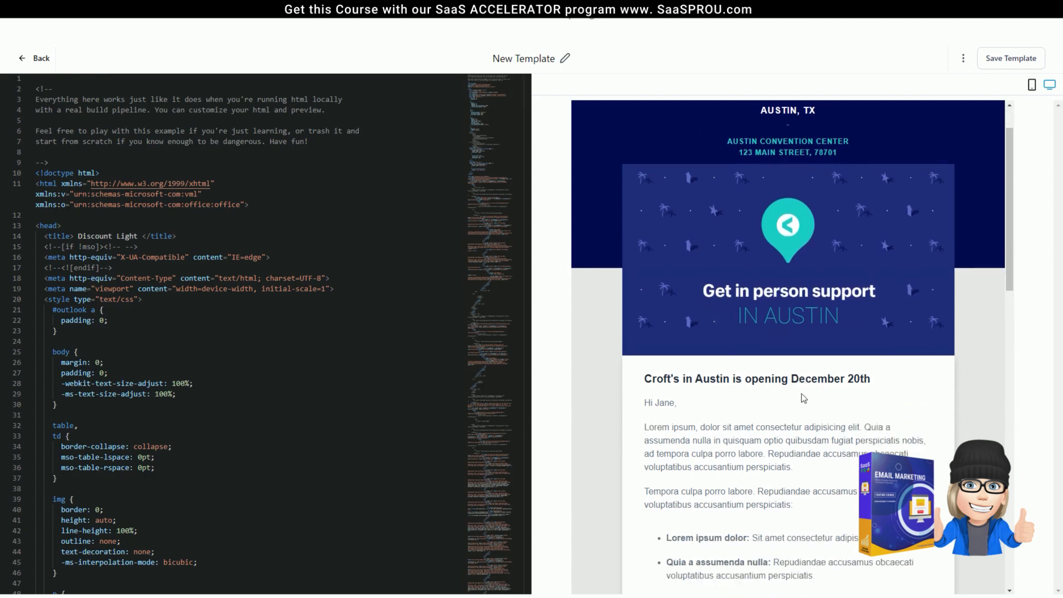
scroll(111, 169, down, 3)
scroll(112, 169, down, 5)
scroll(199, 187, up, 7)
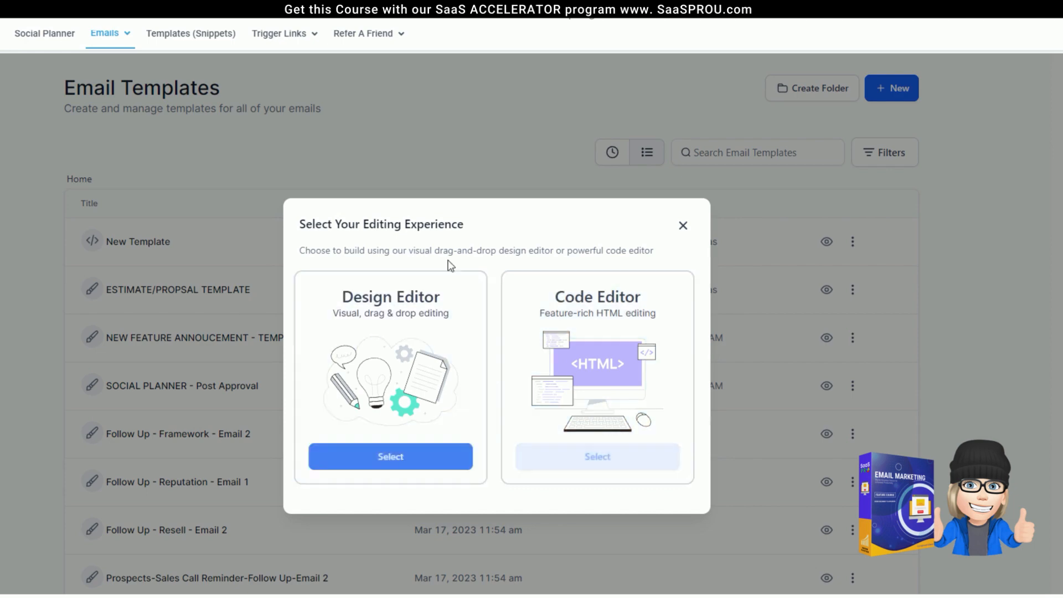
Create a blank email template with the Design Editor and view its template settings without changing them.
click(390, 457)
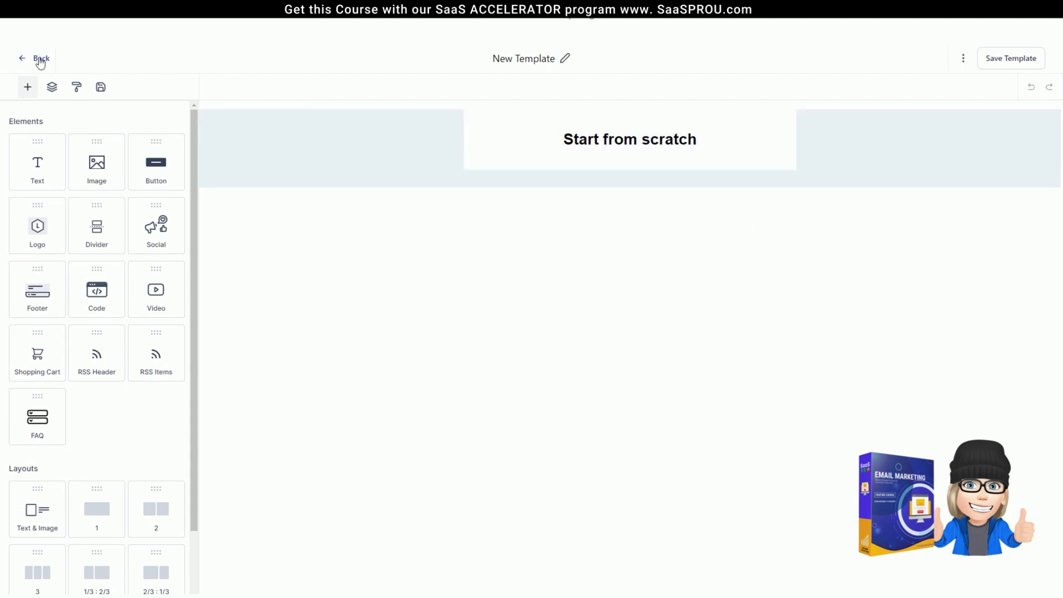
click(562, 59)
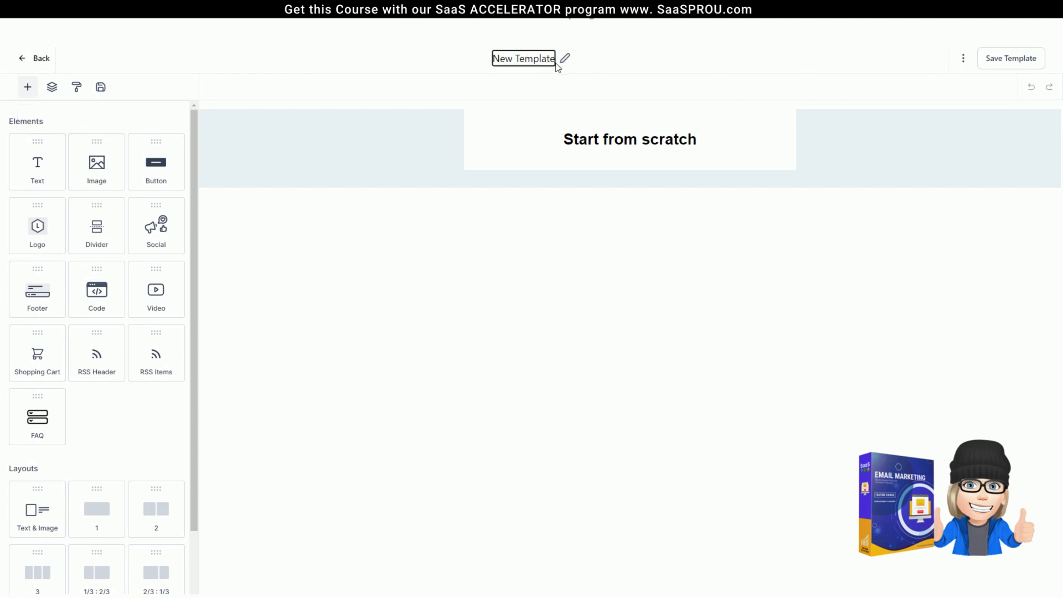
click(963, 59)
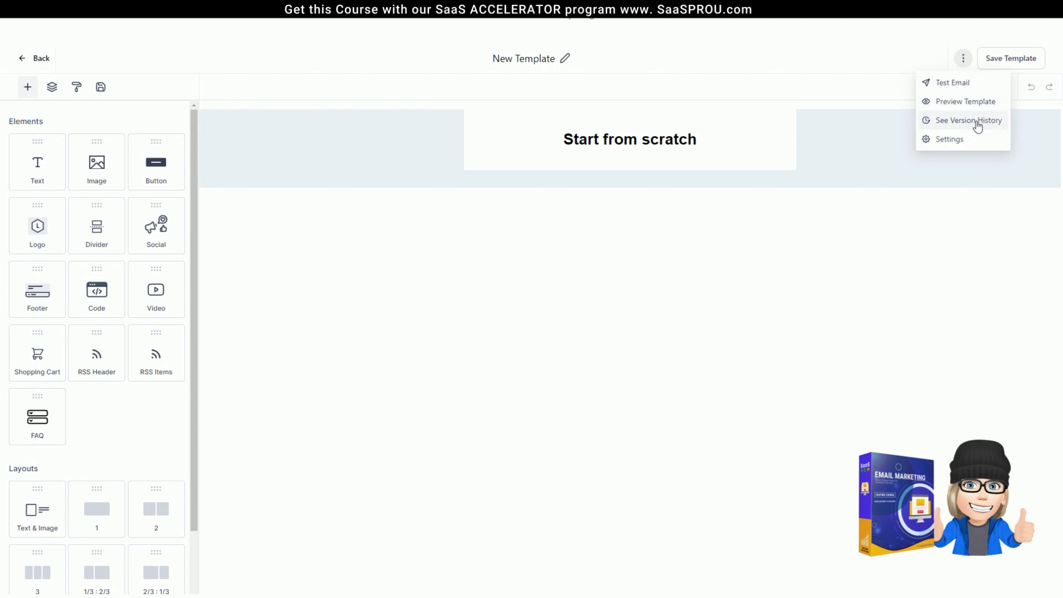
click(948, 140)
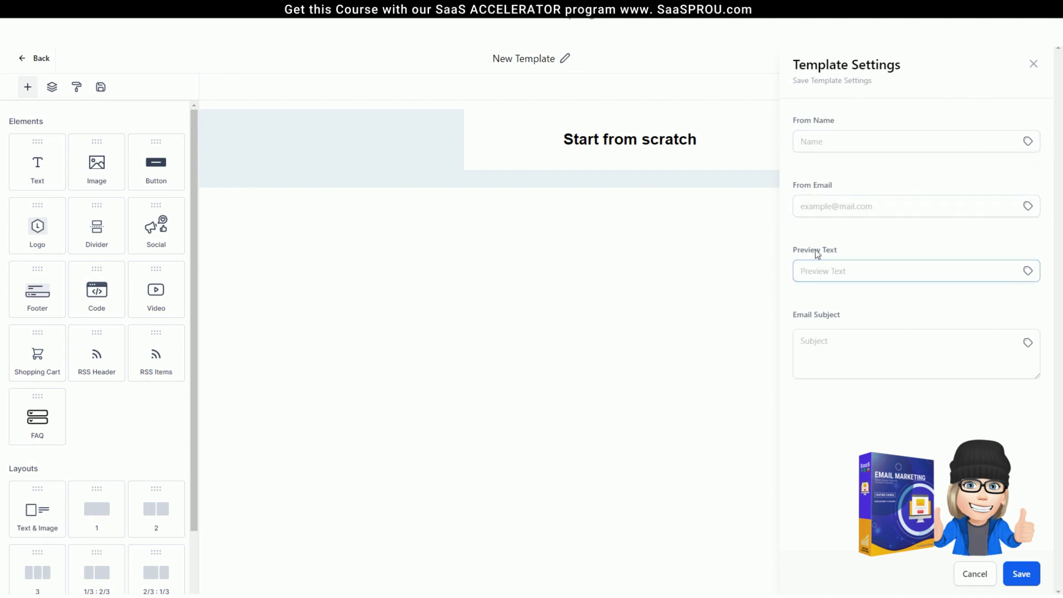
click(828, 341)
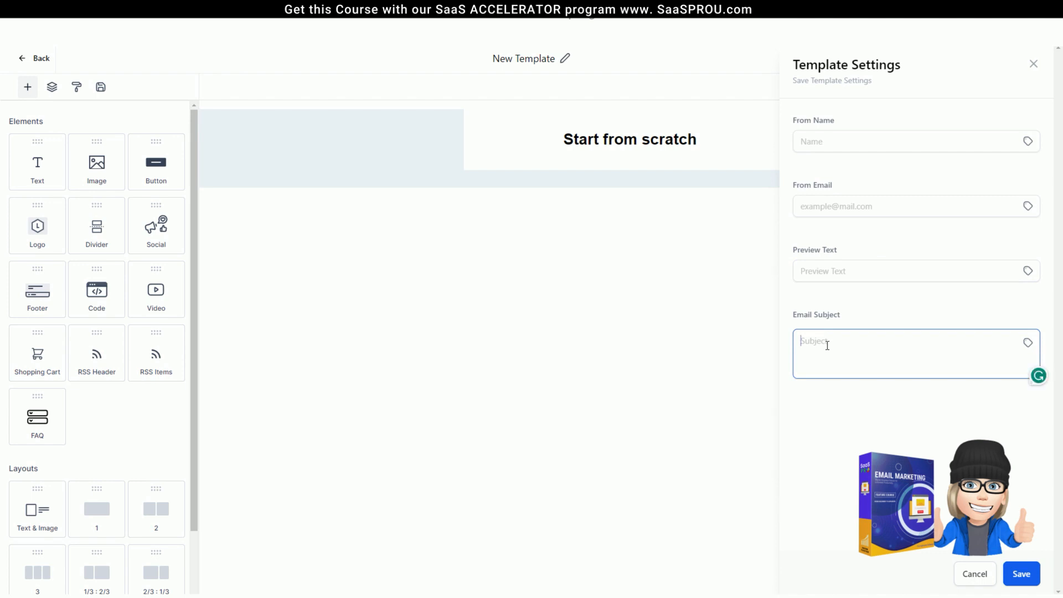
click(1033, 63)
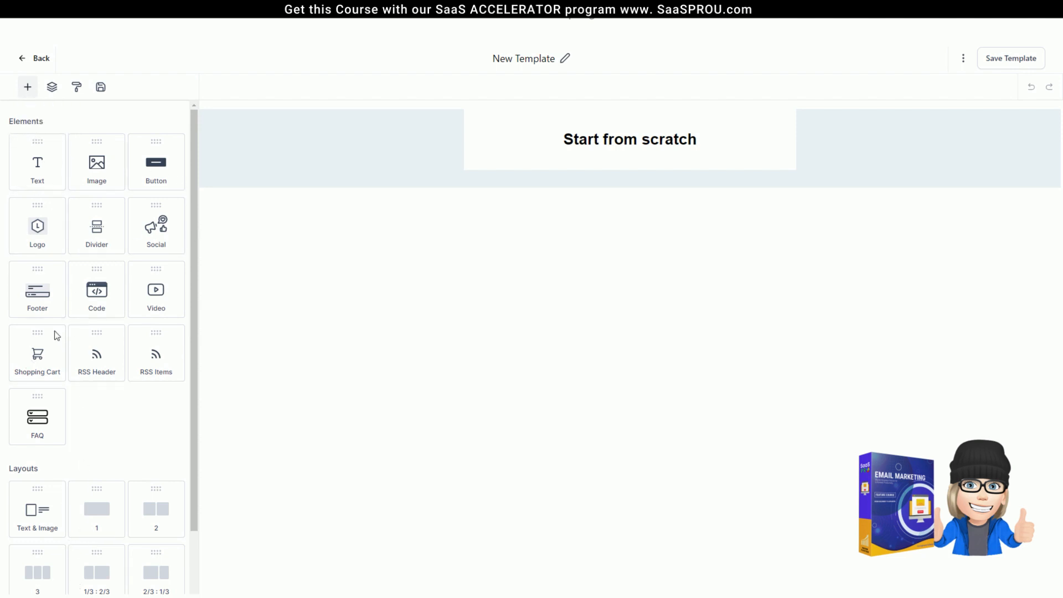
Examine the template's section layers and its Template, Button, Divider and Custom CSS style settings.
click(52, 88)
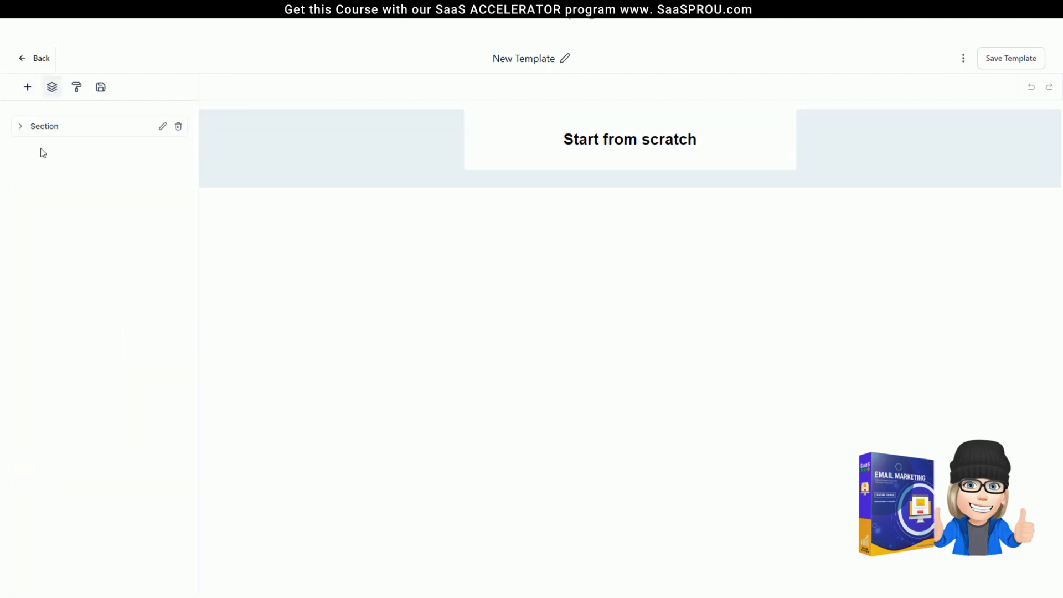
click(76, 89)
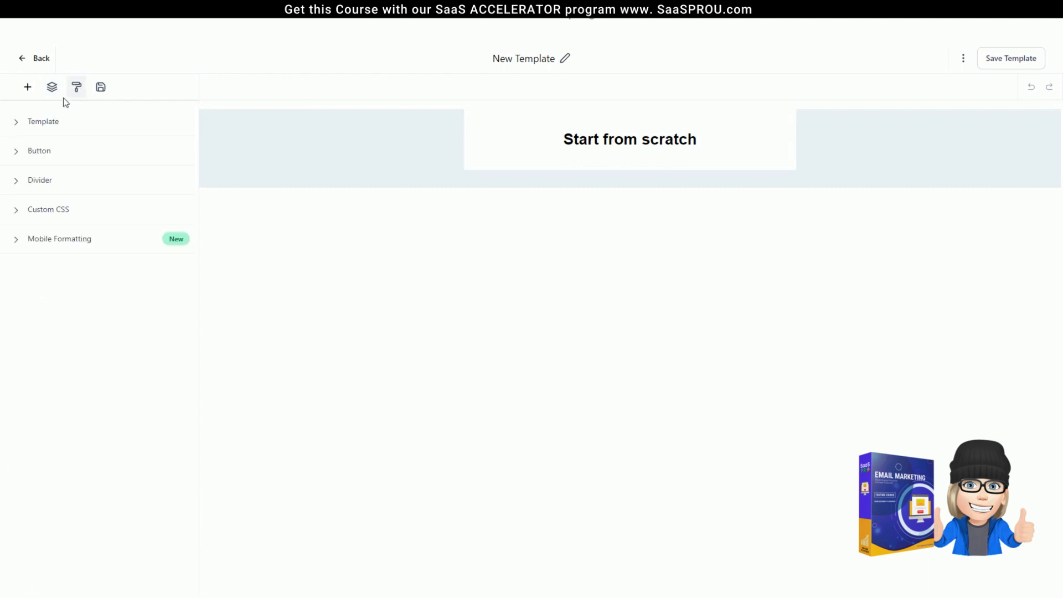
click(38, 127)
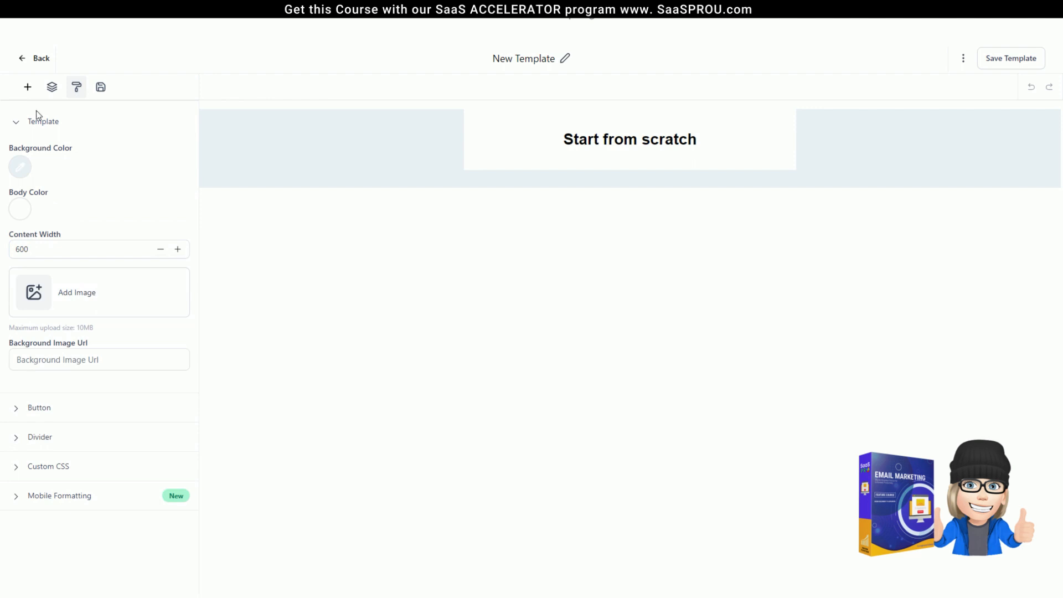
click(81, 364)
click(45, 414)
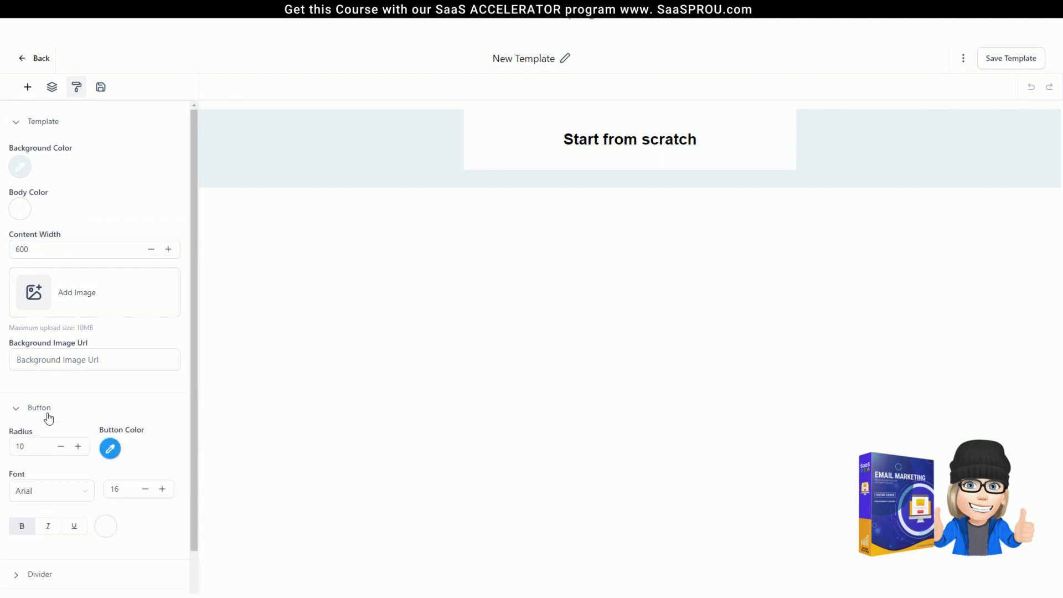
scroll(66, 421, down, 1)
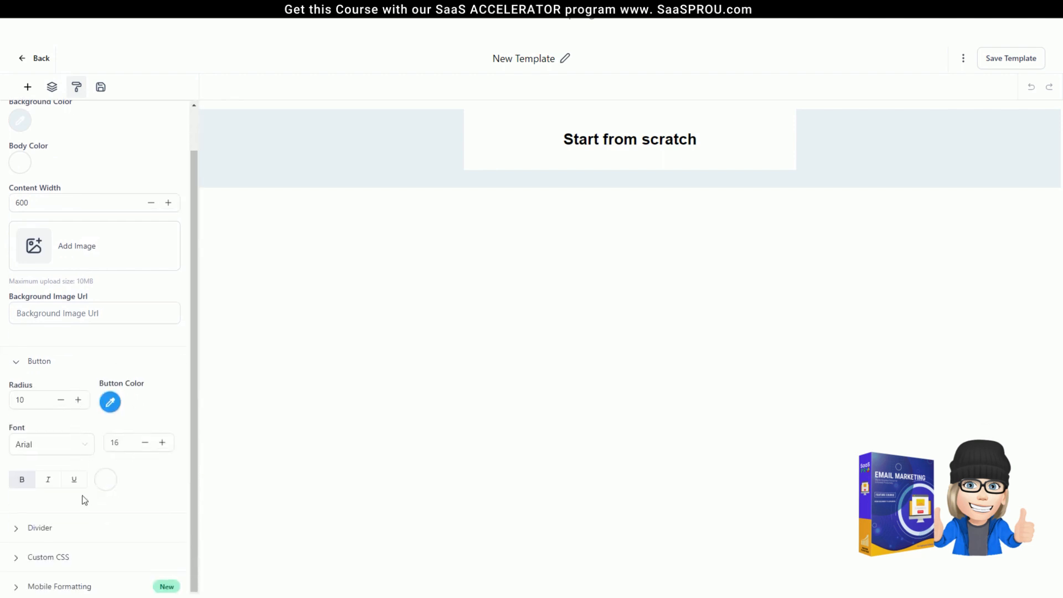
click(45, 530)
scroll(116, 467, down, 2)
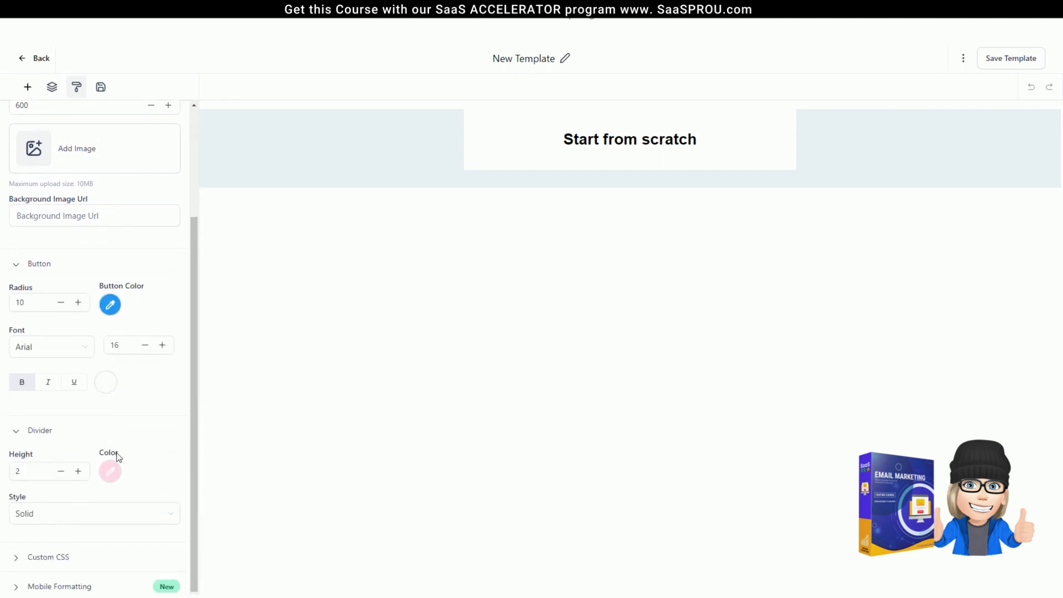
click(55, 557)
scroll(121, 440, down, 5)
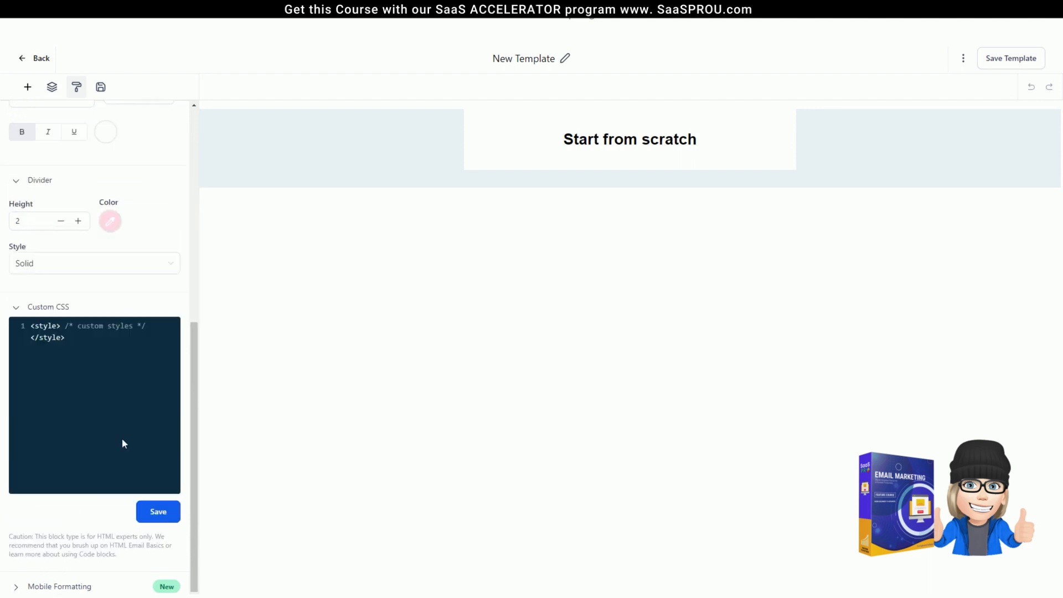
Turn on mobile formatting for Heading H1 and Button in the template's style settings.
click(59, 586)
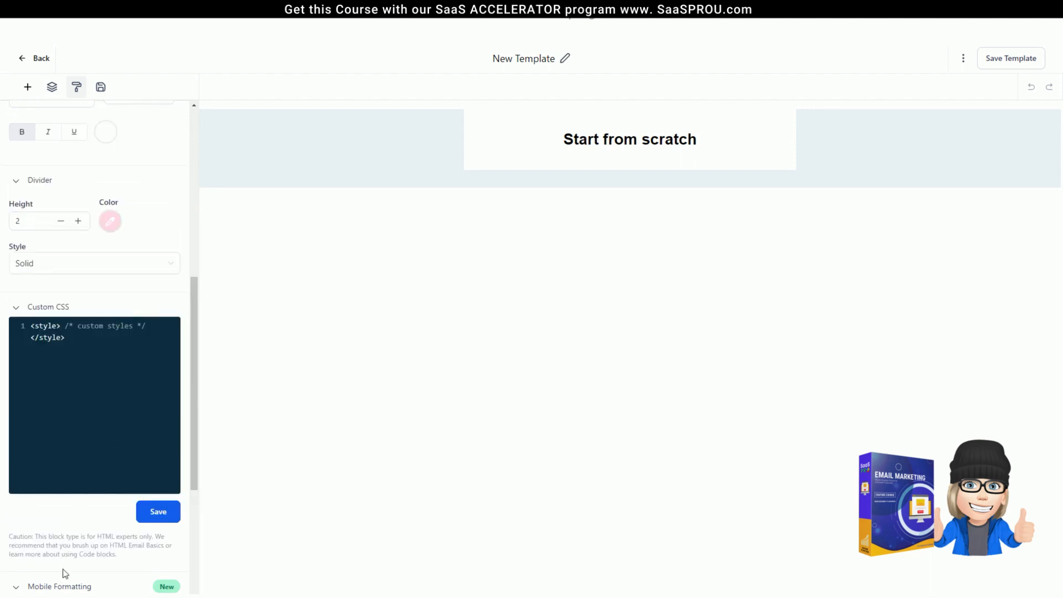
scroll(127, 313, down, 1)
scroll(128, 312, down, 3)
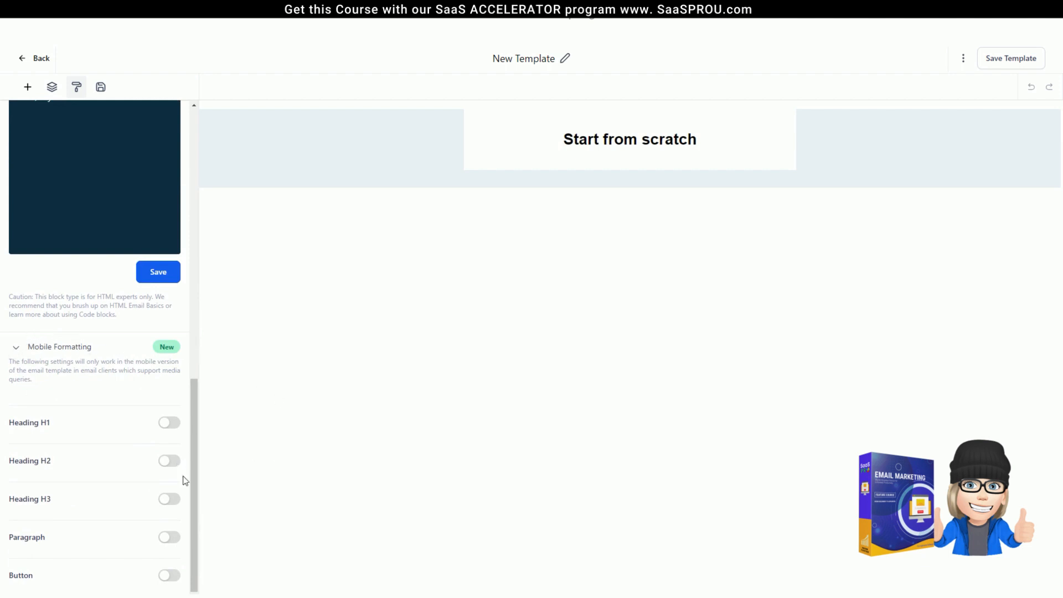
click(176, 423)
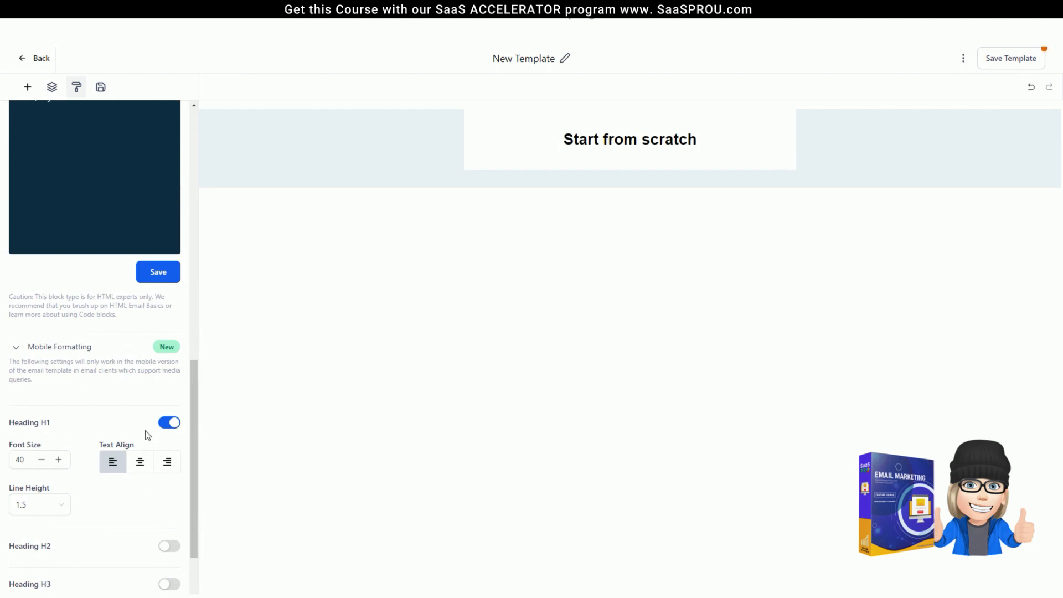
scroll(55, 526, down, 2)
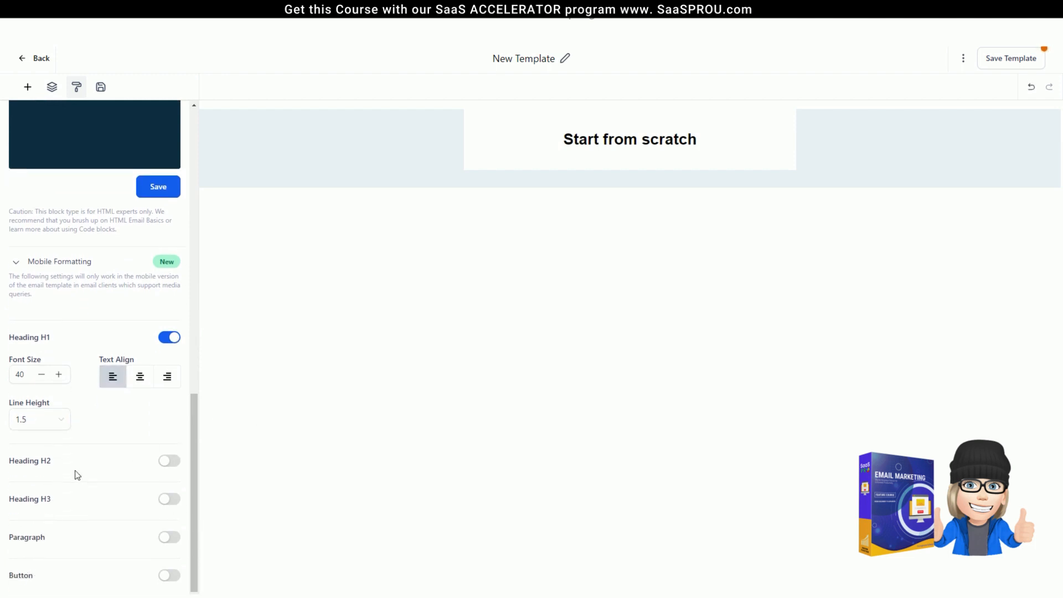
click(176, 577)
scroll(108, 541, down, 1)
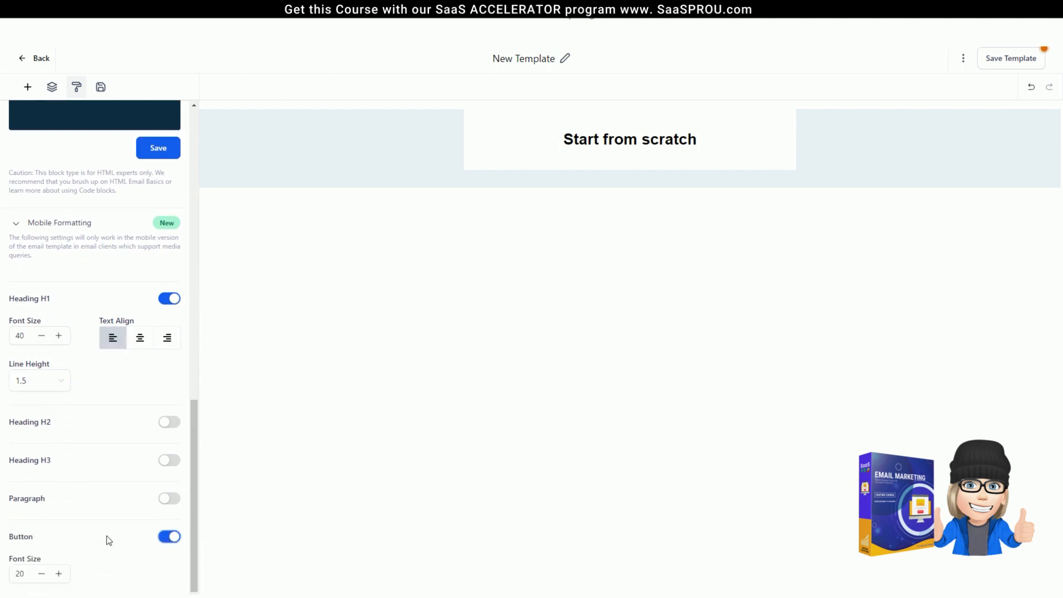
scroll(35, 487, up, 6)
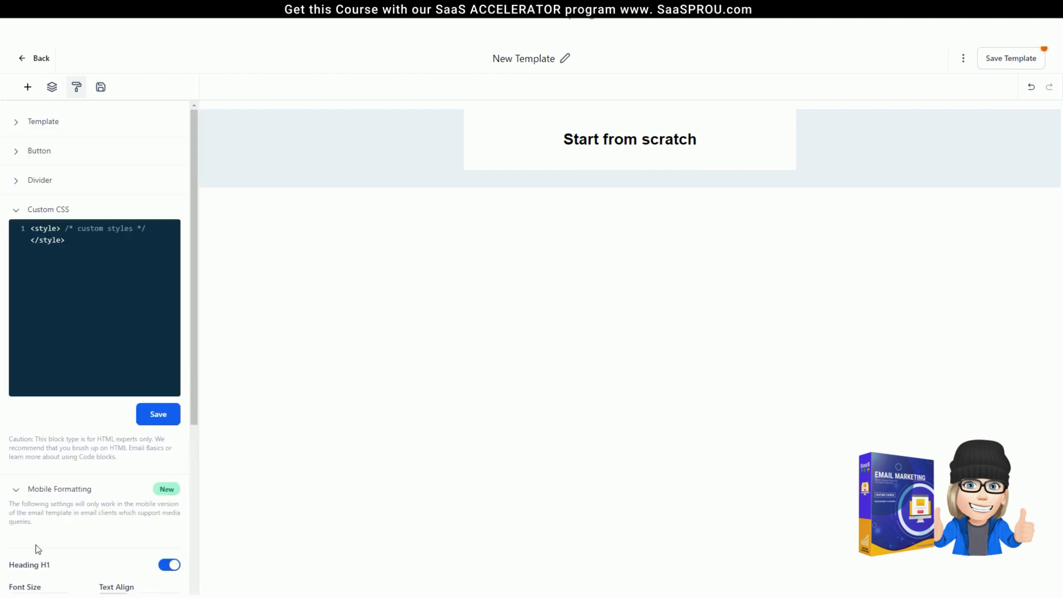
scroll(38, 555, down, 5)
scroll(38, 555, down, 1)
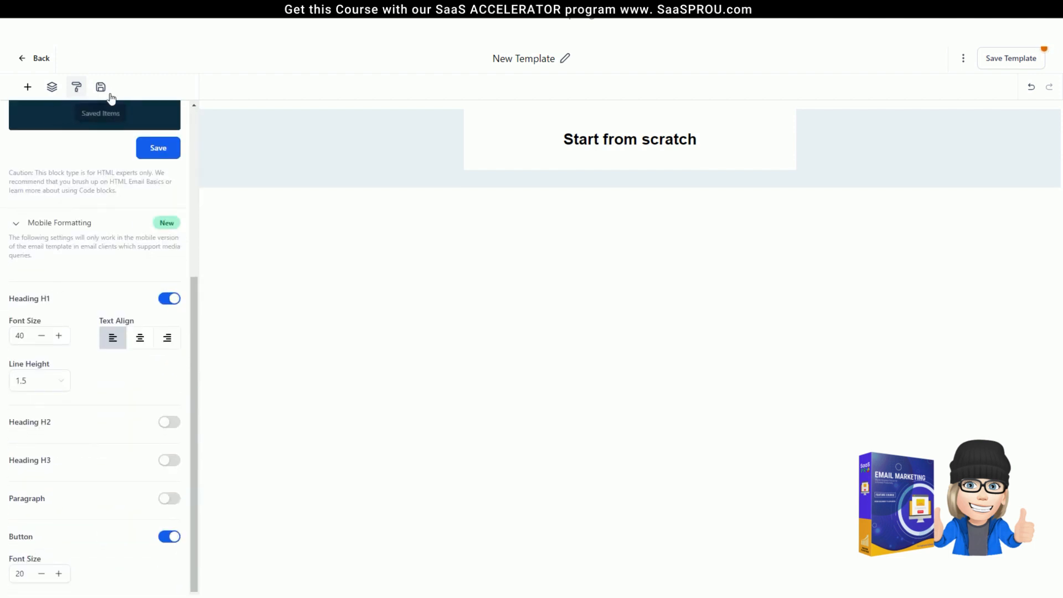
Check the template builder's saved items and return to the list of elements and layouts.
click(101, 88)
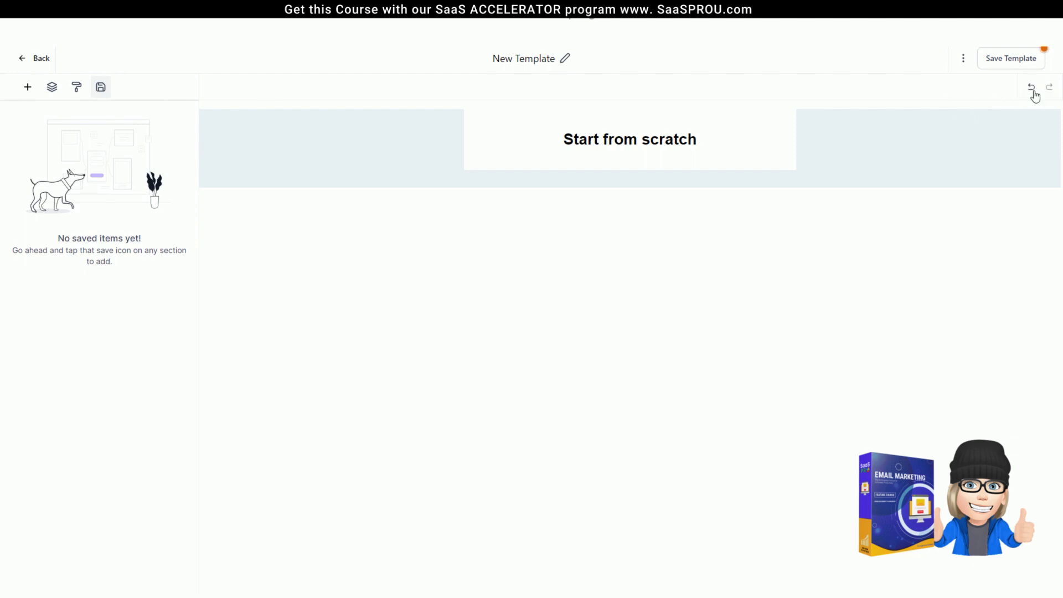
click(27, 87)
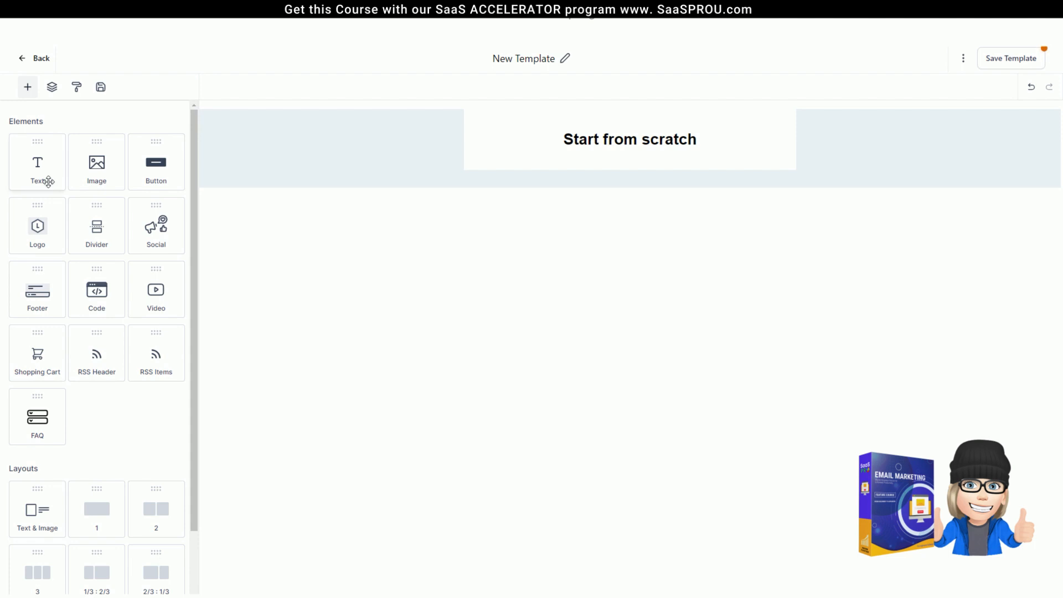
Select the "Start from scratch" text and examine its font, size, list style, custom value and trigger link options.
click(618, 144)
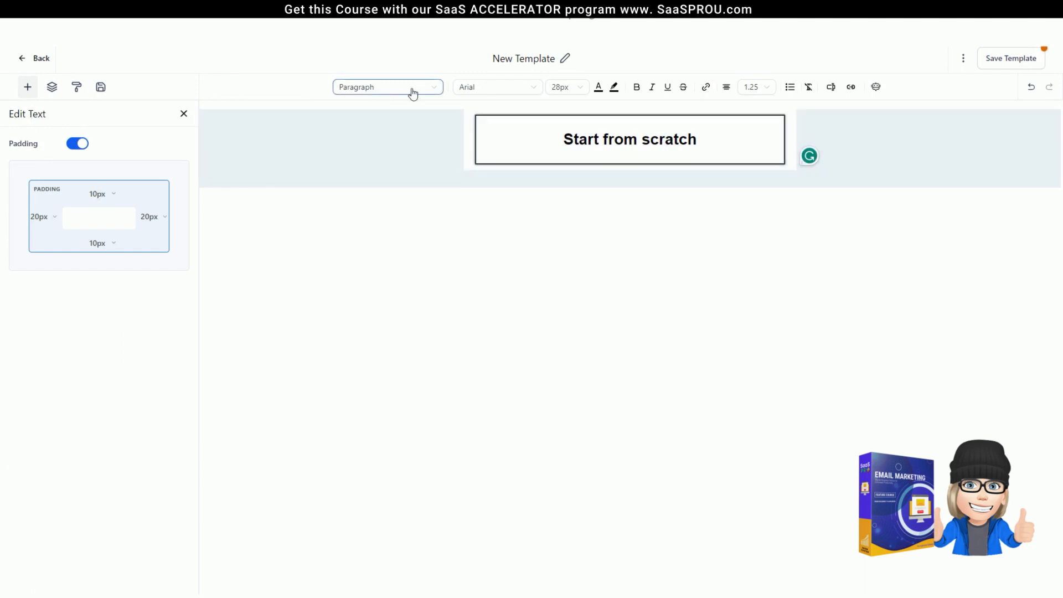
click(488, 91)
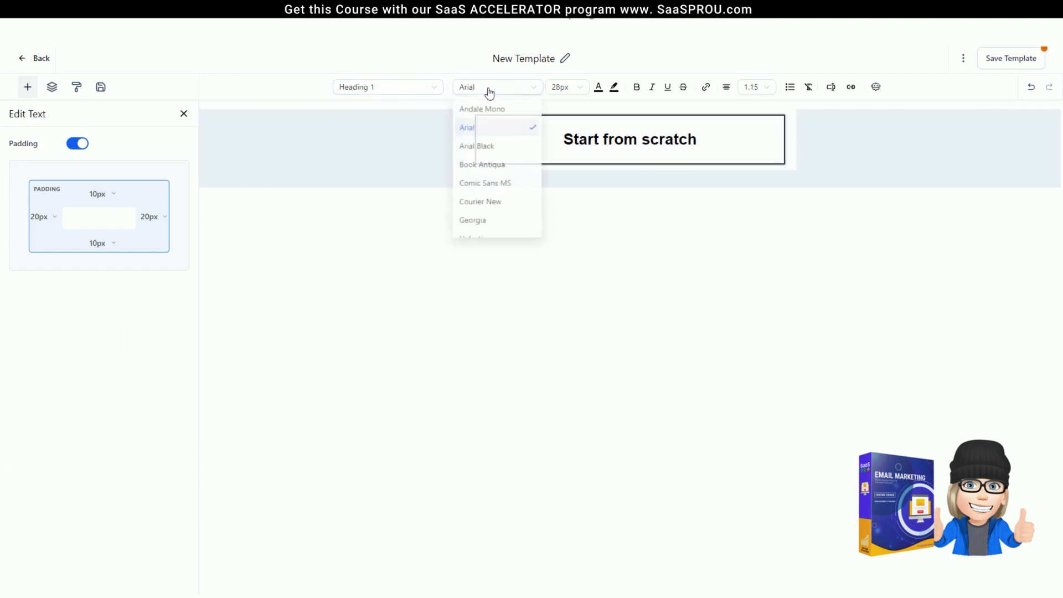
click(564, 87)
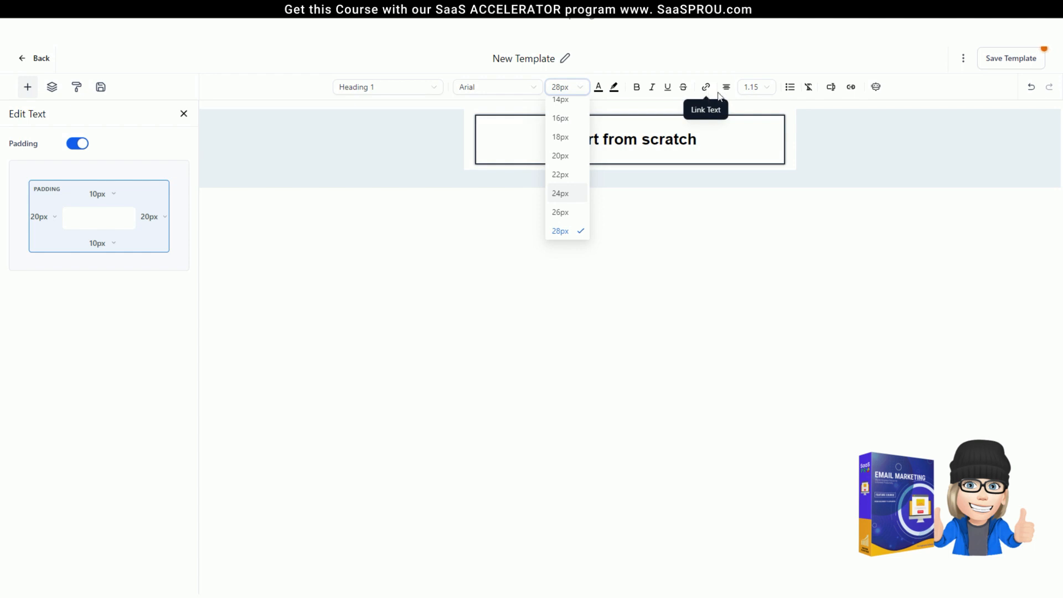
mouse_move(787, 95)
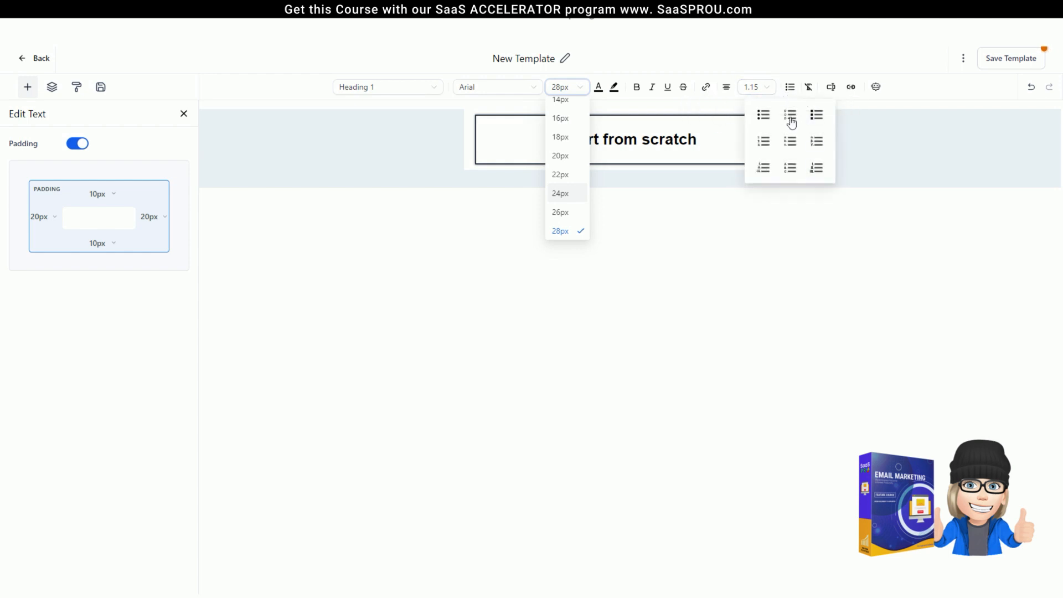
click(830, 87)
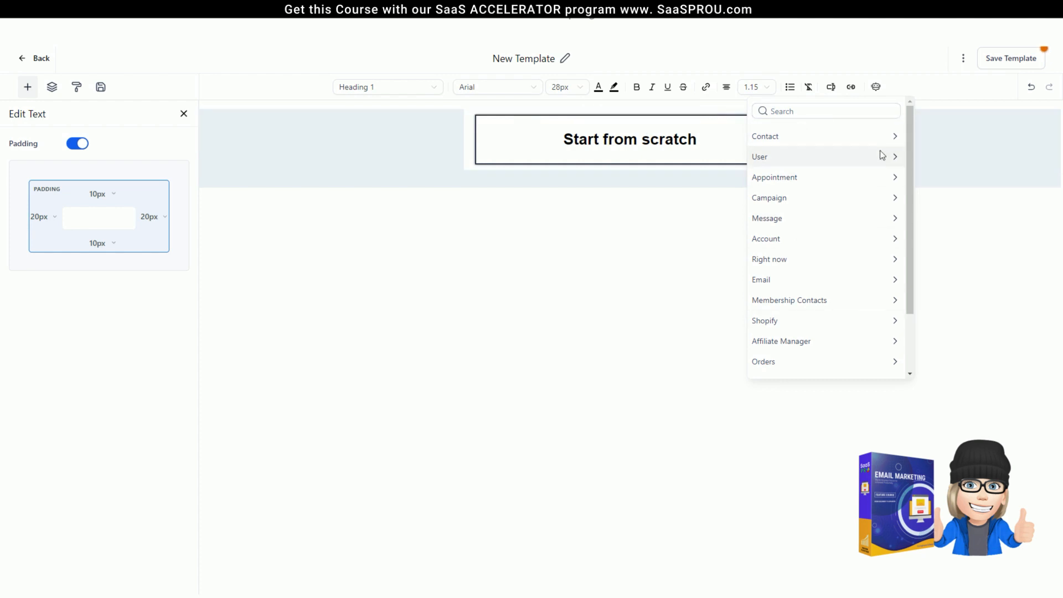
click(850, 87)
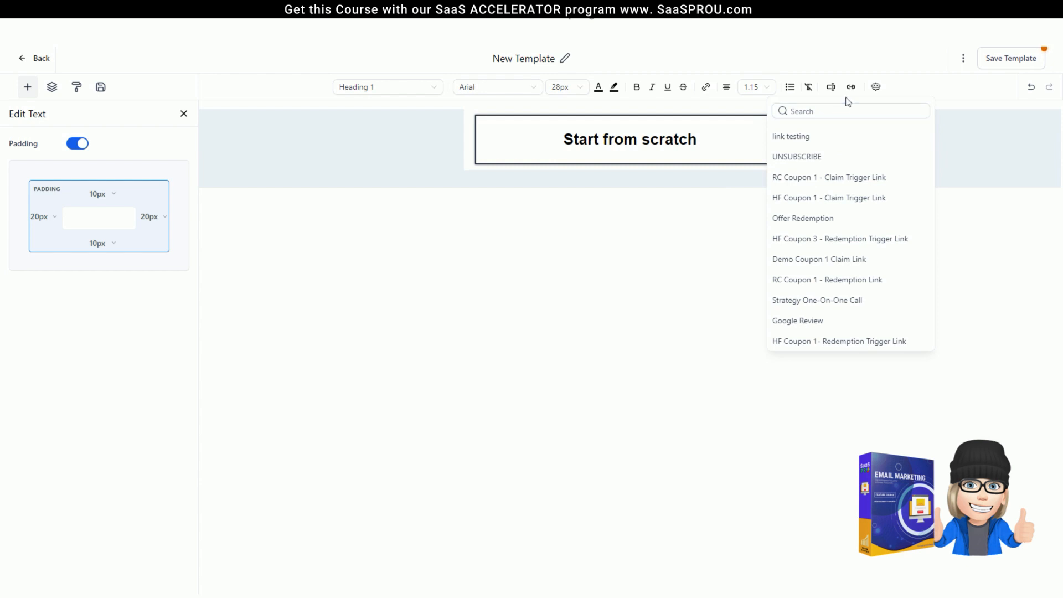
Examine the AI Generate Content form for the text and return to the list of elements.
click(875, 88)
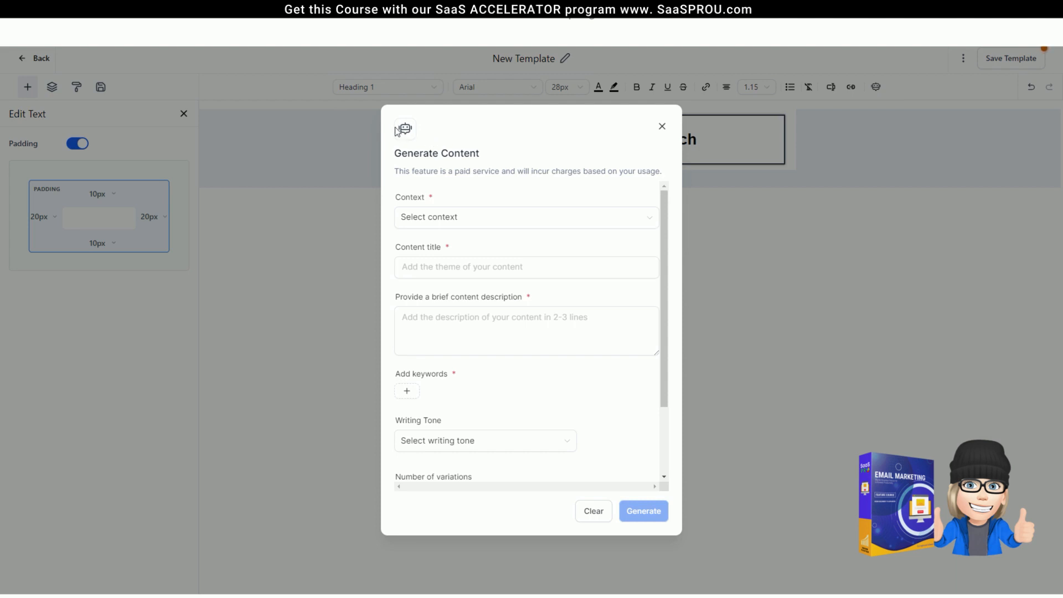
click(662, 127)
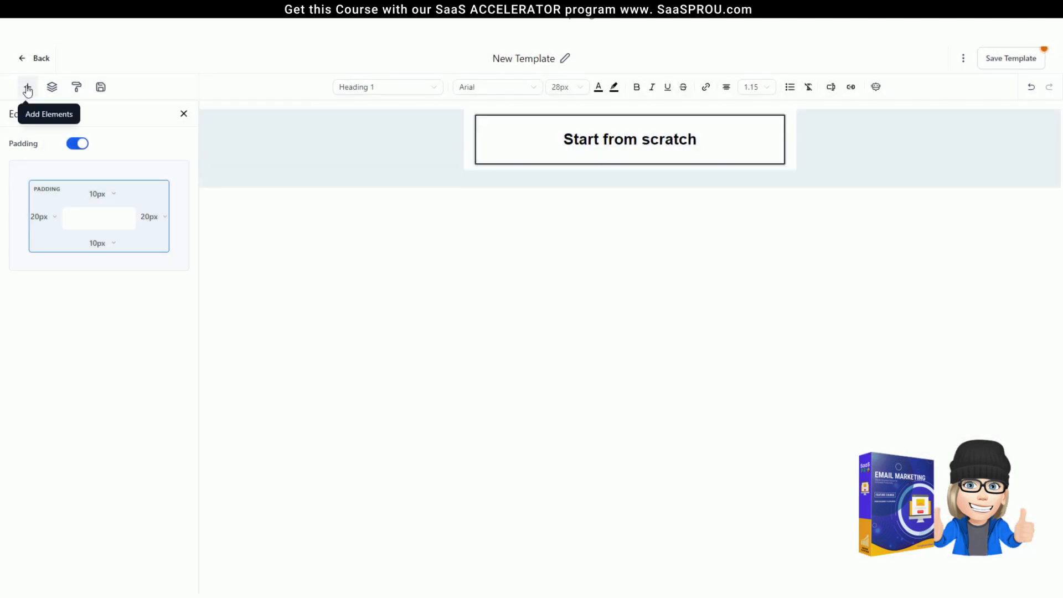
click(26, 93)
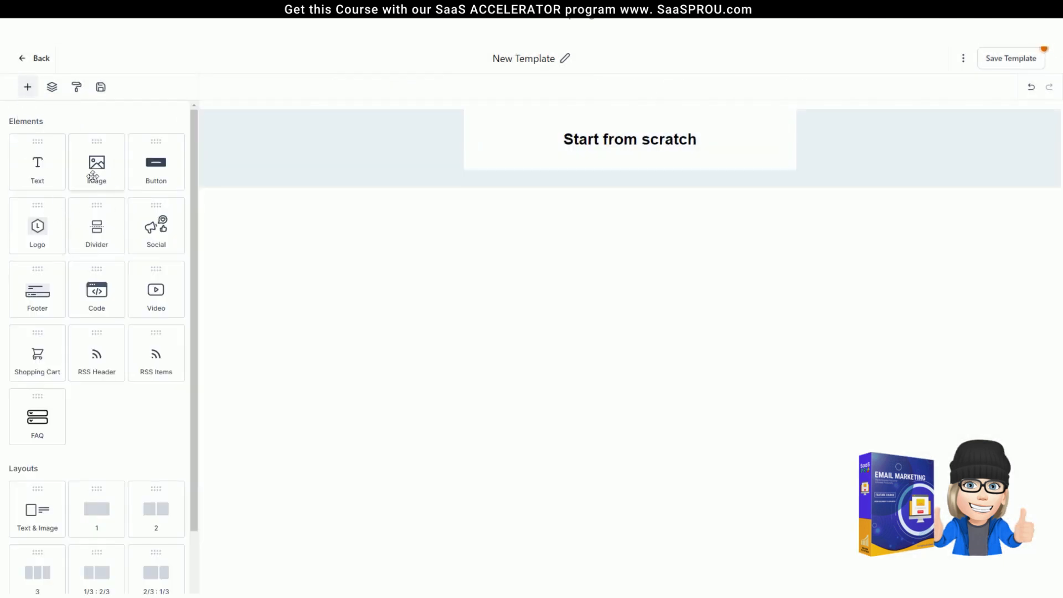
Place an image element above the "Start from scratch" heading and fill it with the LOGO HERE picture from the media library.
drag(91, 175, 610, 134)
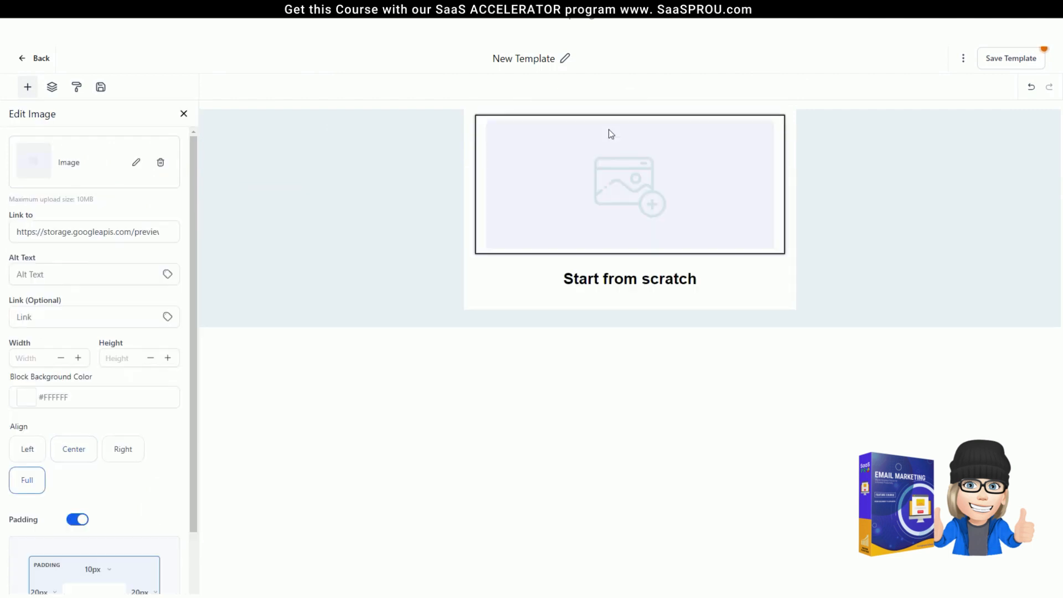
click(137, 162)
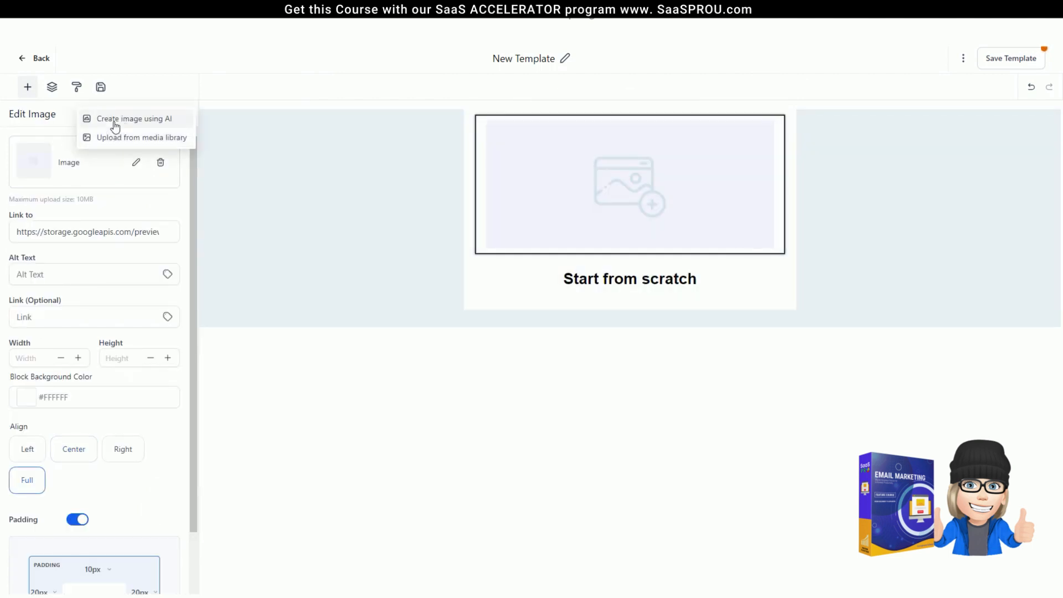
click(151, 144)
click(264, 377)
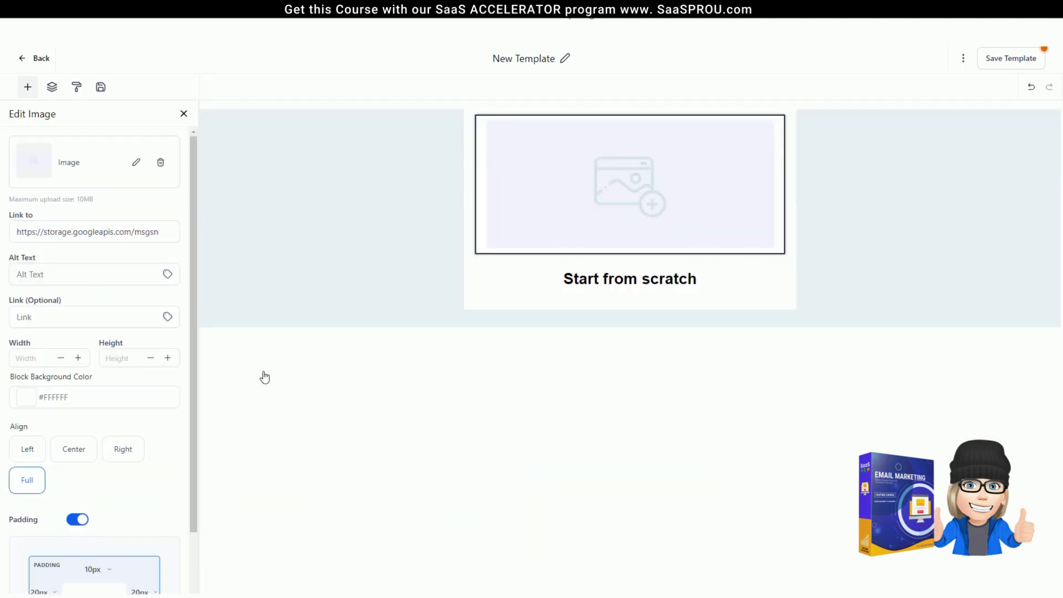
Examine the image's Alt Text and Link fields and the custom values offered for the link.
click(32, 275)
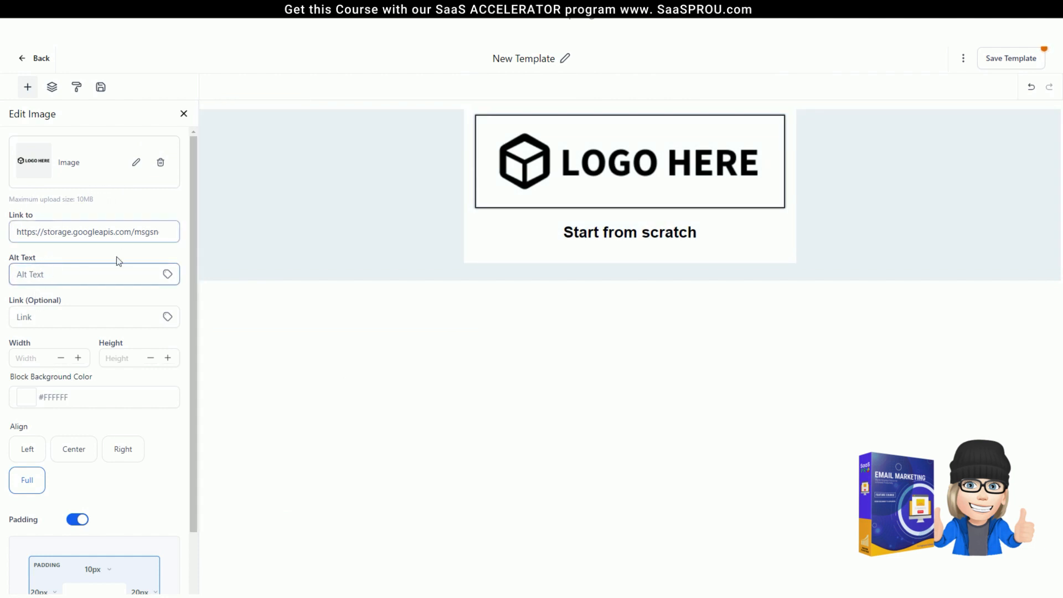
scroll(85, 319, down, 2)
click(167, 261)
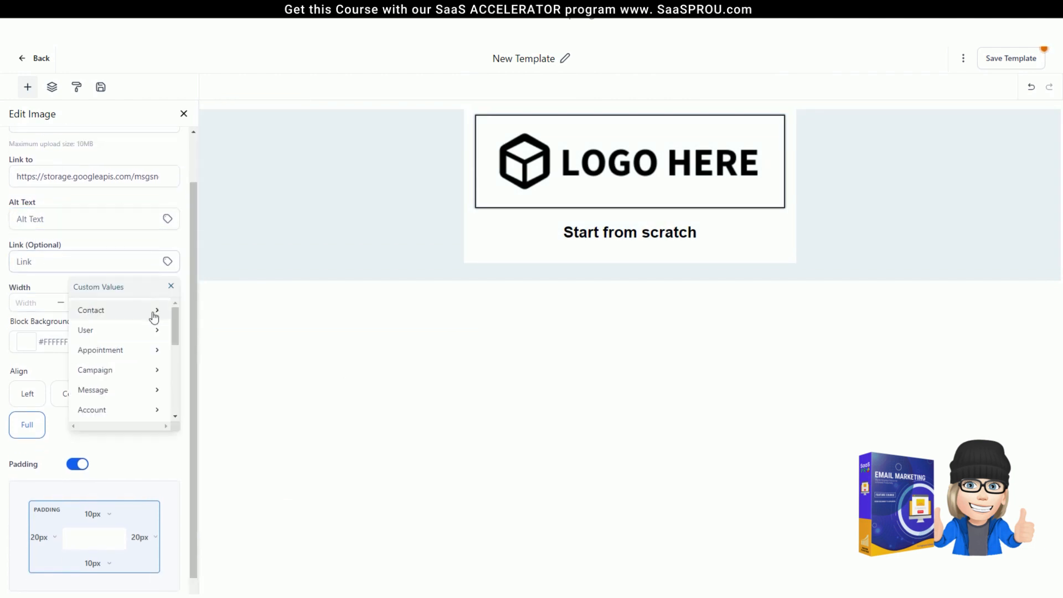
scroll(118, 390, down, 5)
scroll(117, 390, up, 5)
click(66, 241)
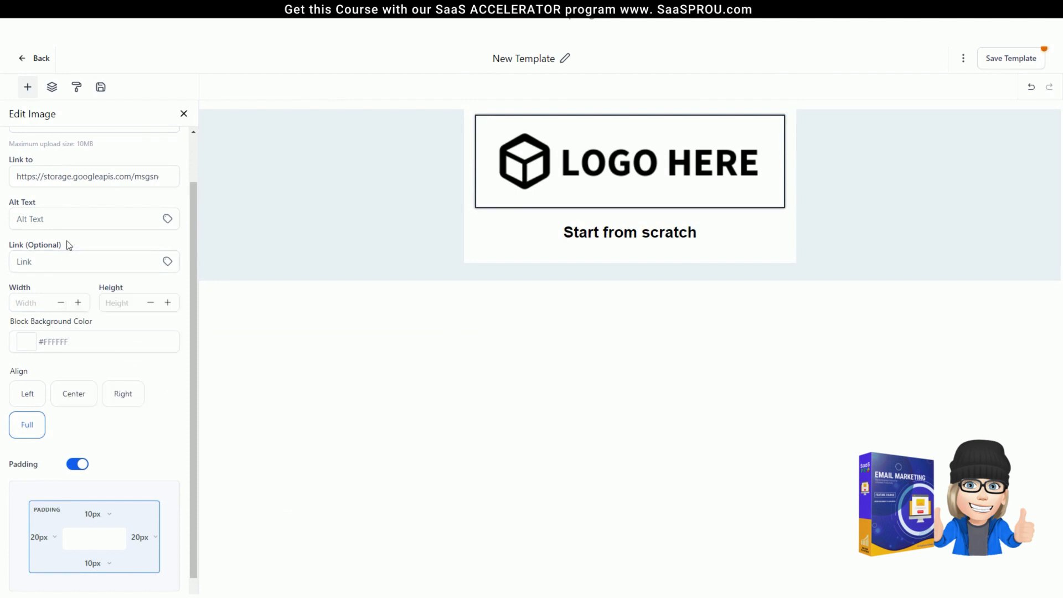
Set the logo image's width to 250.
click(37, 301)
key(Tab)
click(22, 301)
text(250)
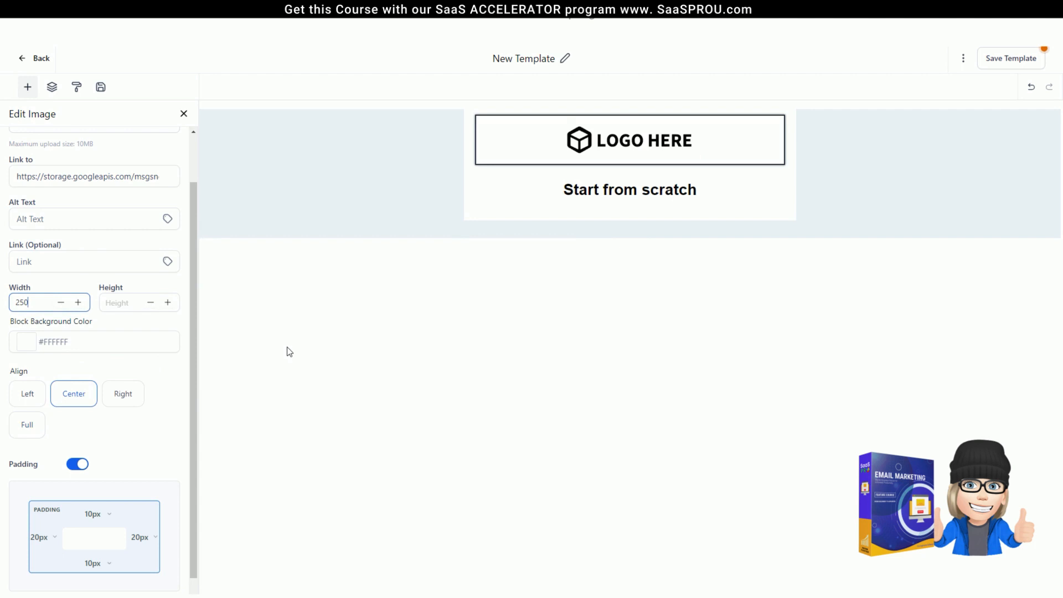
Examine the color choices for the logo image's block background.
scroll(118, 304, down, 1)
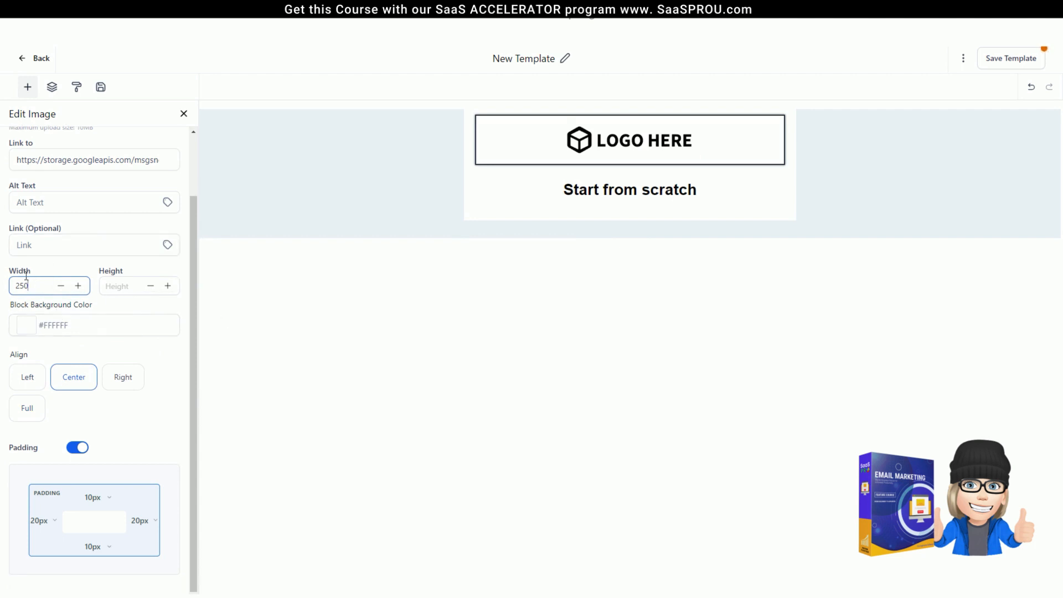
click(26, 326)
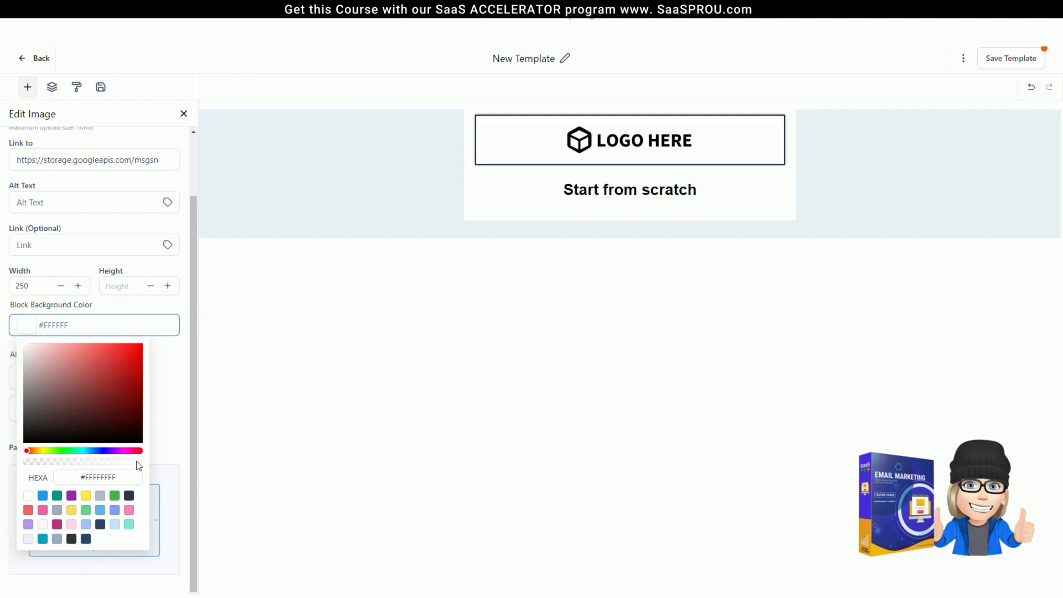
click(122, 452)
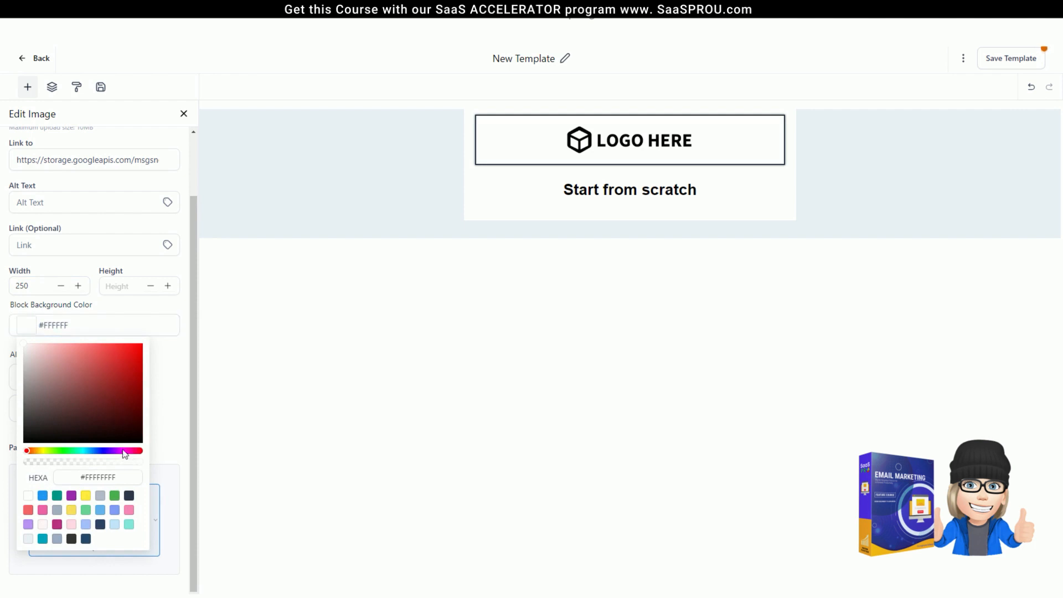
click(124, 451)
click(125, 357)
click(479, 142)
click(164, 368)
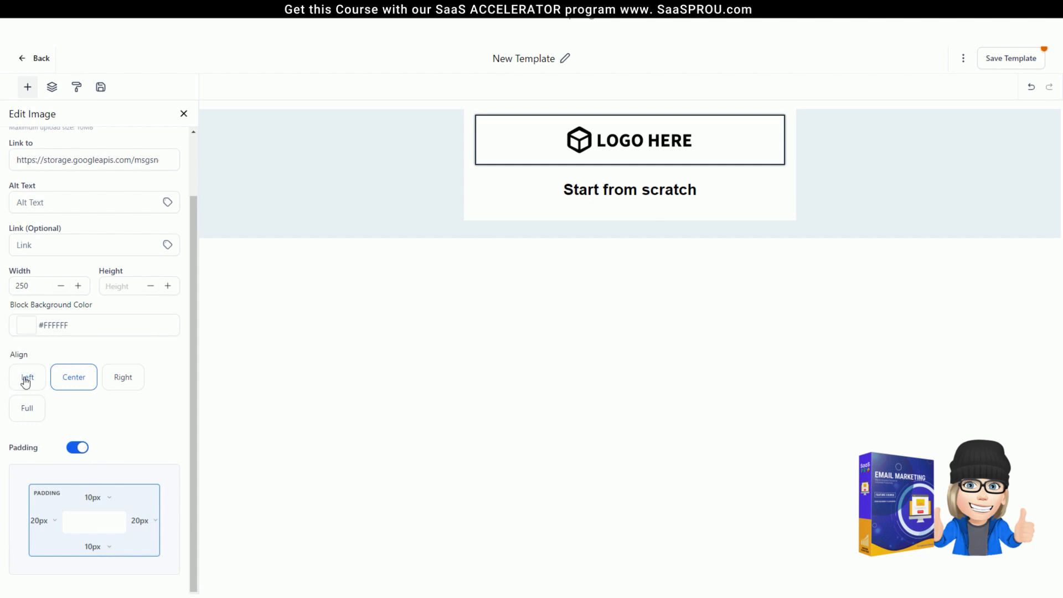
Try the left, center, right and full alignments on the logo image.
click(19, 381)
click(72, 381)
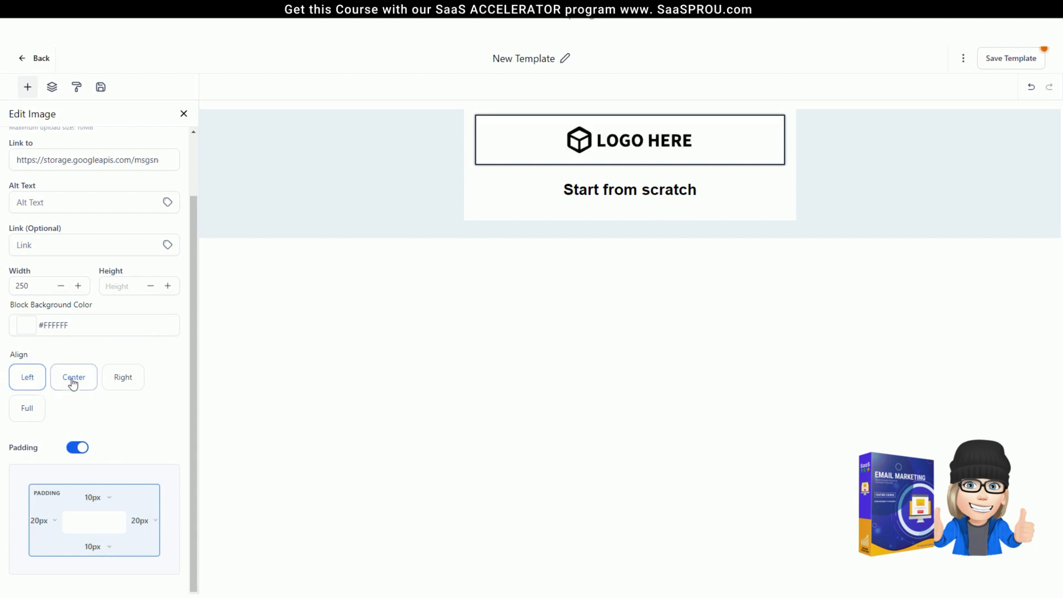
click(123, 381)
click(27, 410)
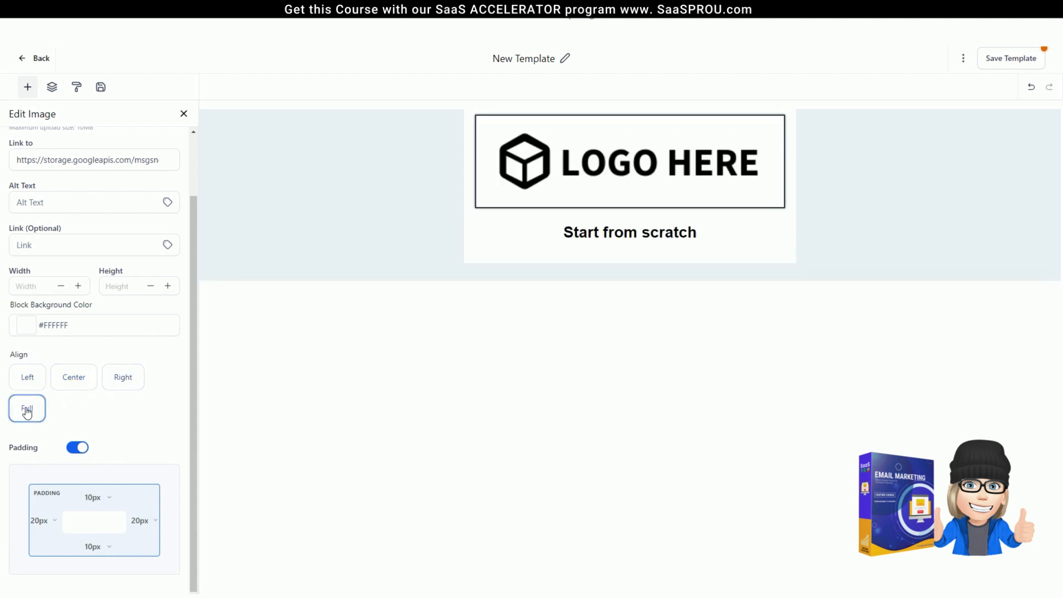
Center the logo image, set its width to 250 and clear its height value.
click(75, 381)
click(54, 285)
double_click(22, 285)
text(2550)
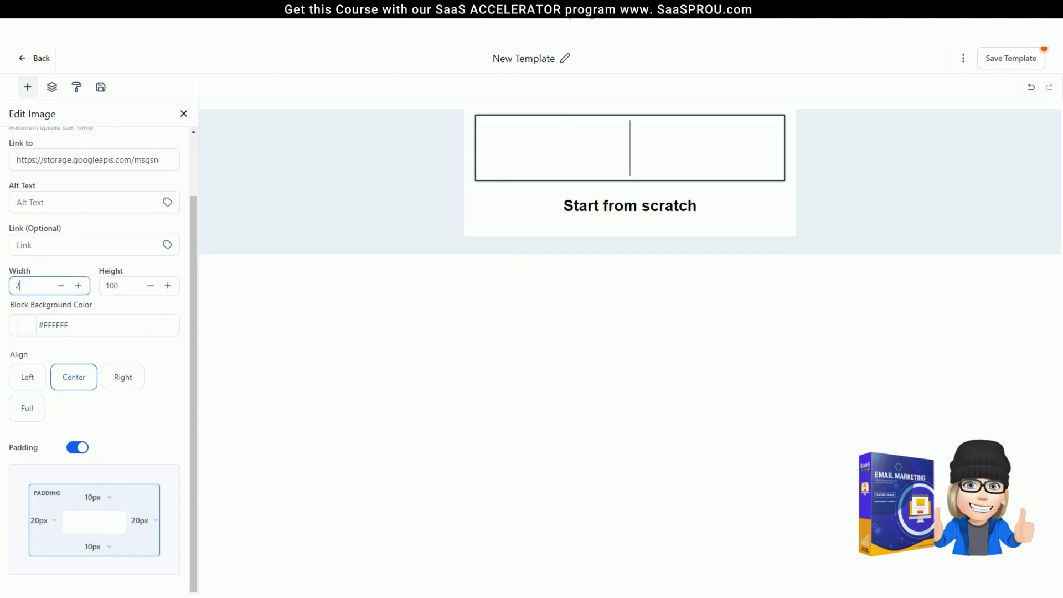
key(BackSpace)
key(BackSpace)
key(BackSpace)
key(BackSpace)
text(2550)
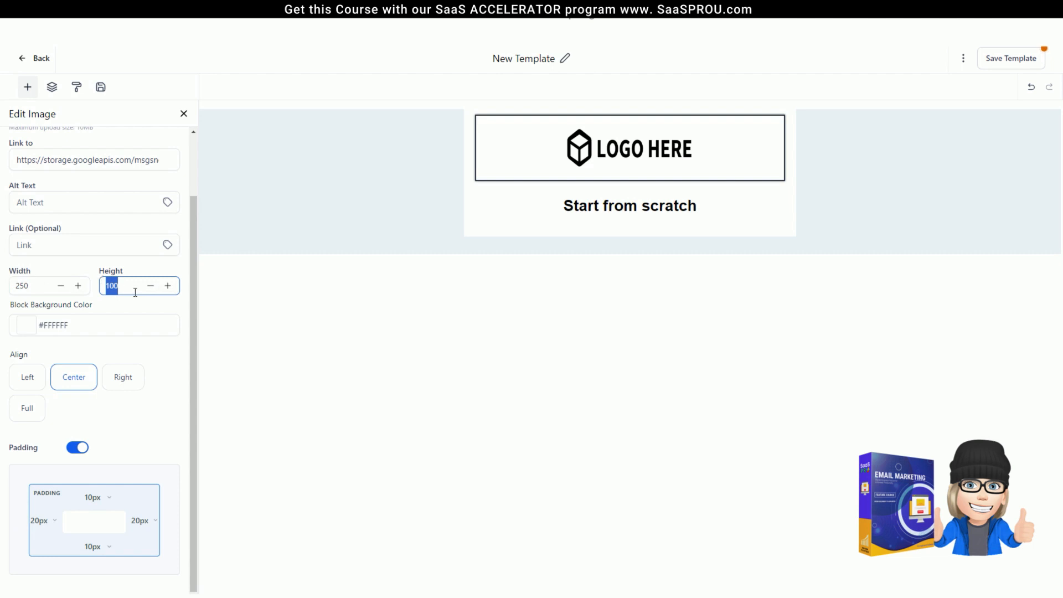
key(BackSpace)
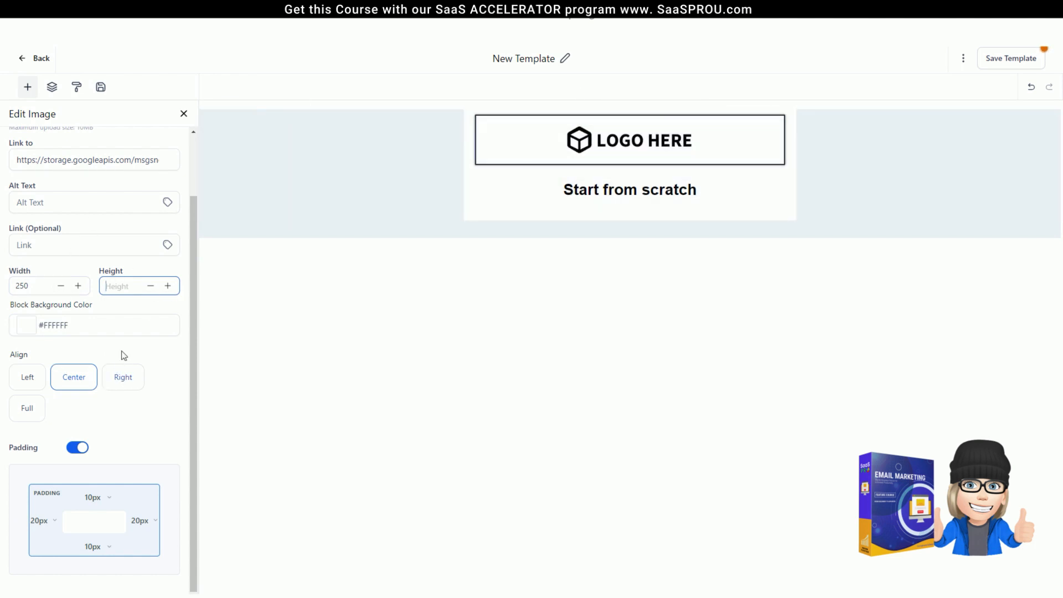
Turn off the padding around the logo image.
click(73, 448)
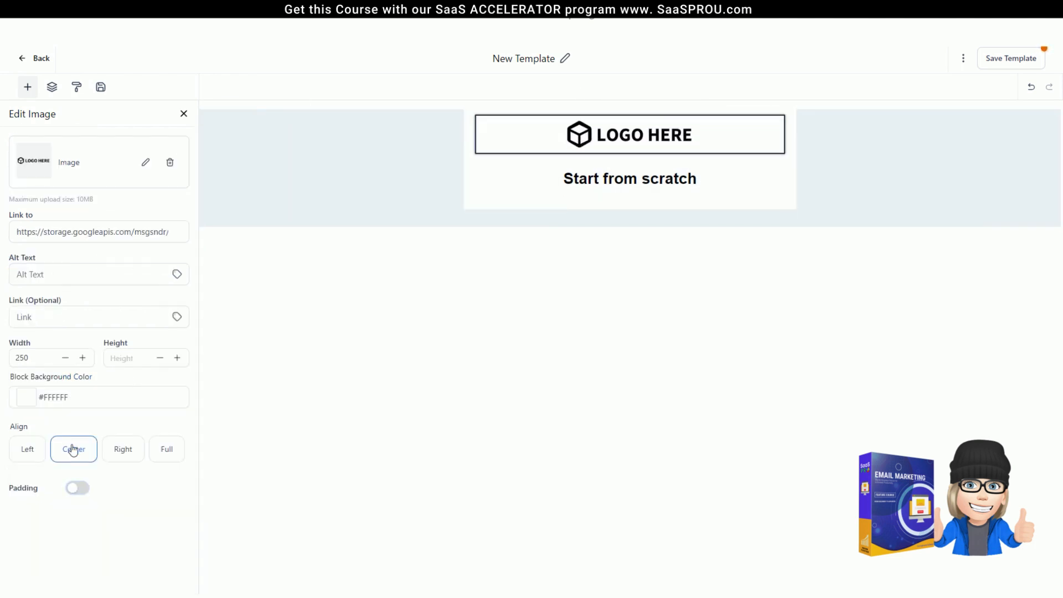
click(81, 489)
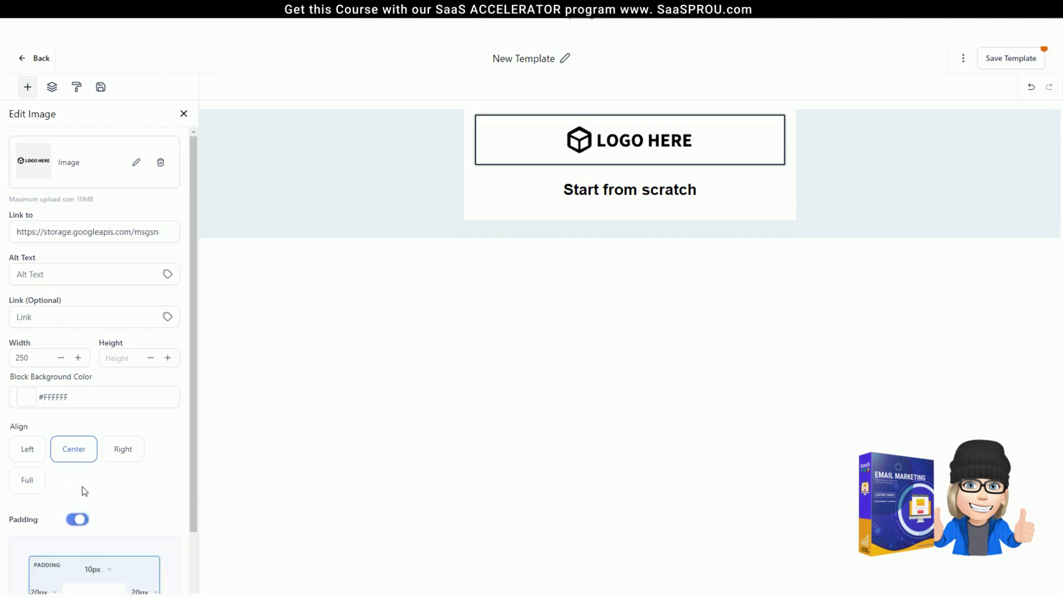
click(71, 523)
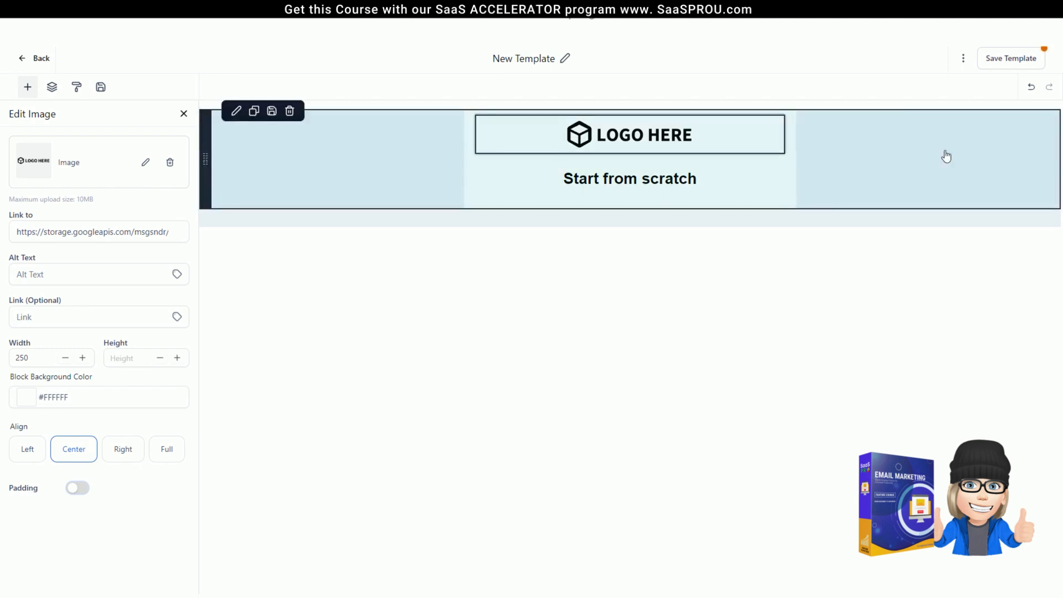
Close the image settings and place a Logo element above the existing logo image.
click(184, 114)
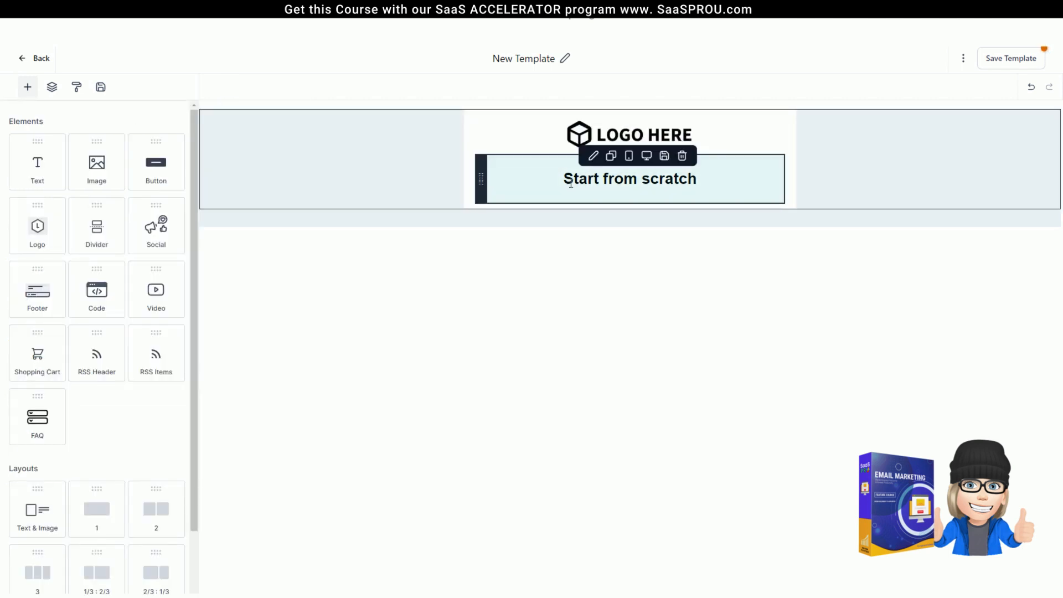
drag(166, 174, 554, 205)
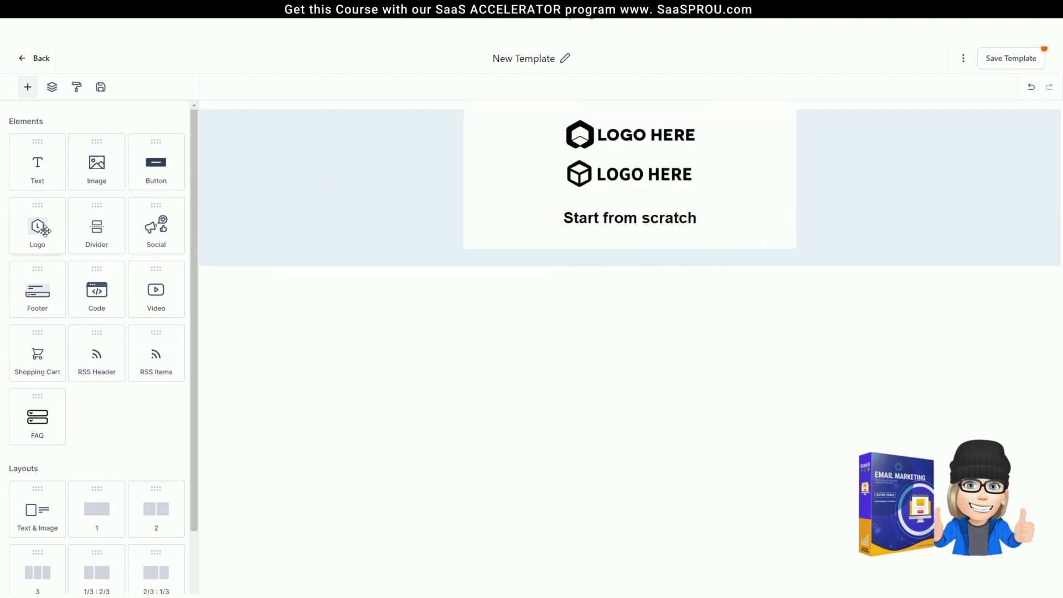
click(609, 145)
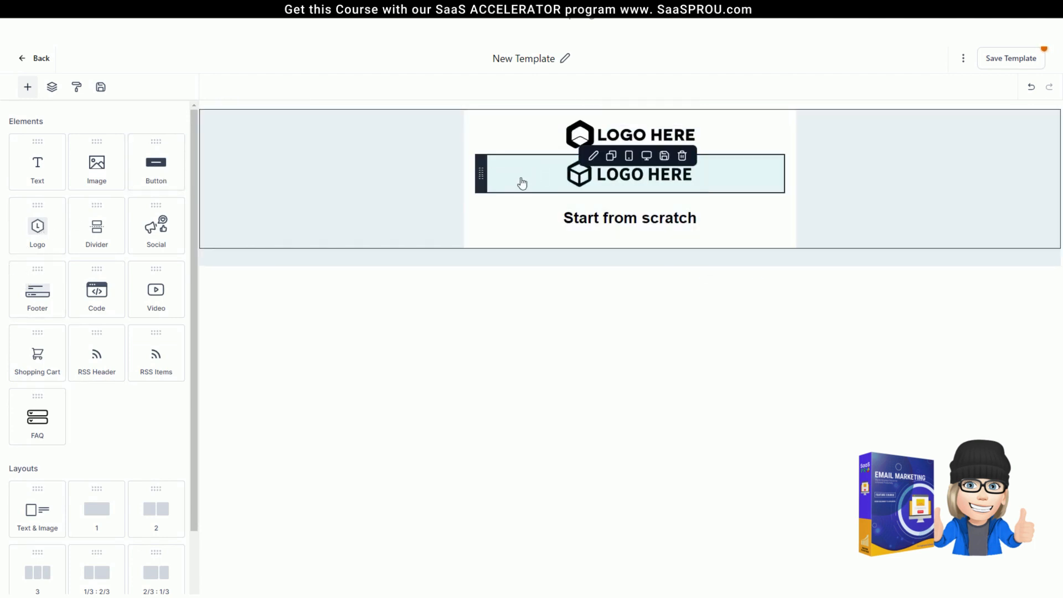
Add a divider below the "Start from scratch" heading and set its line type to Dotted.
drag(88, 235, 603, 233)
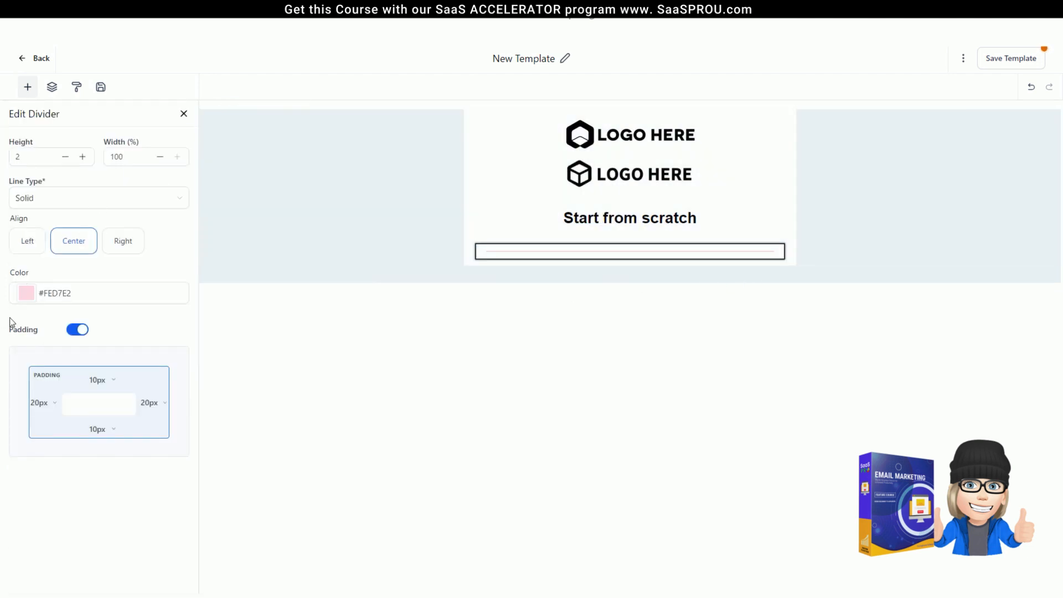
click(41, 200)
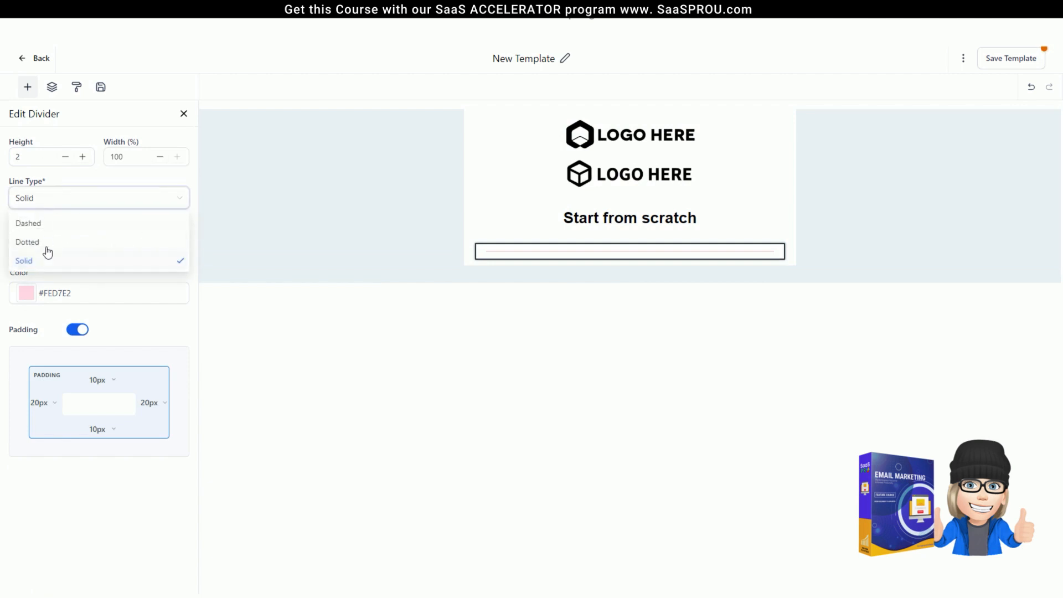
click(44, 243)
click(184, 113)
Add a Social element between the heading and the divider and review the settings of its Facebook item.
drag(156, 227, 625, 248)
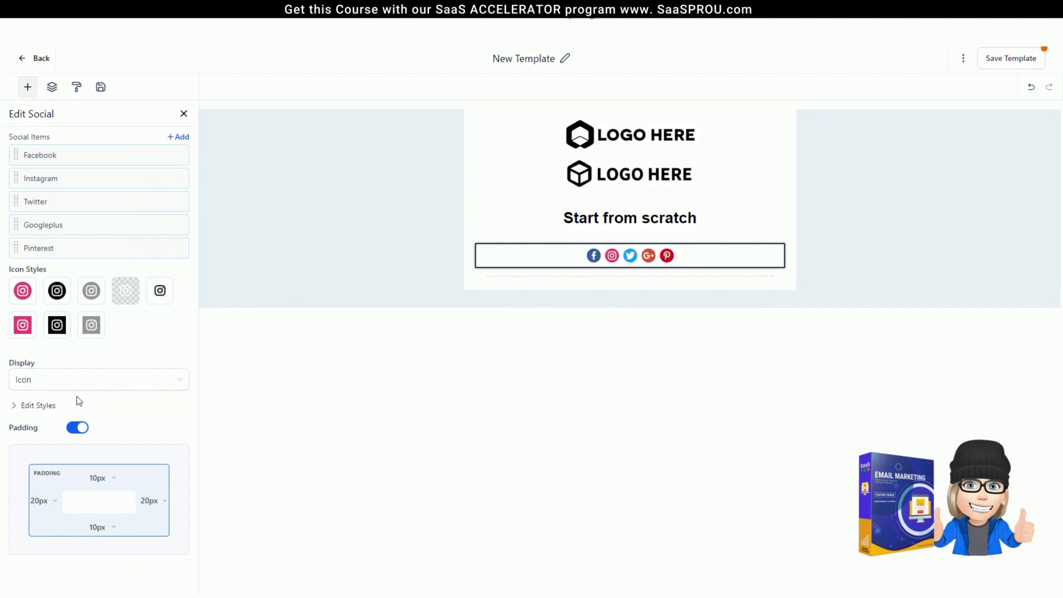
mouse_move(53, 159)
click(132, 156)
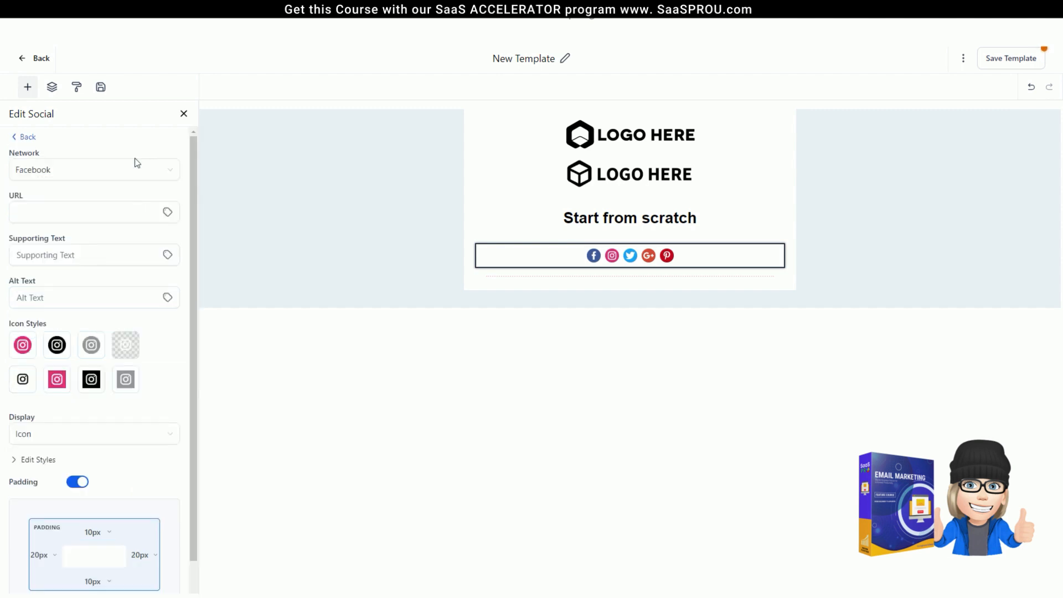
click(26, 138)
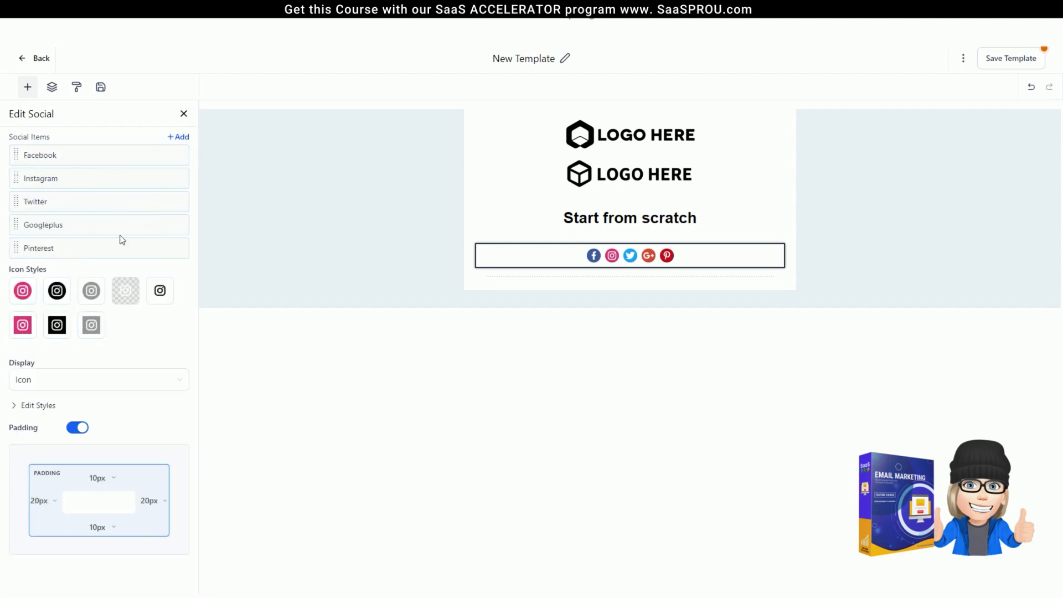
Remove Pinterest from the social items, add a new item with Linkedin as its network, and view the other available networks.
mouse_move(40, 247)
click(179, 249)
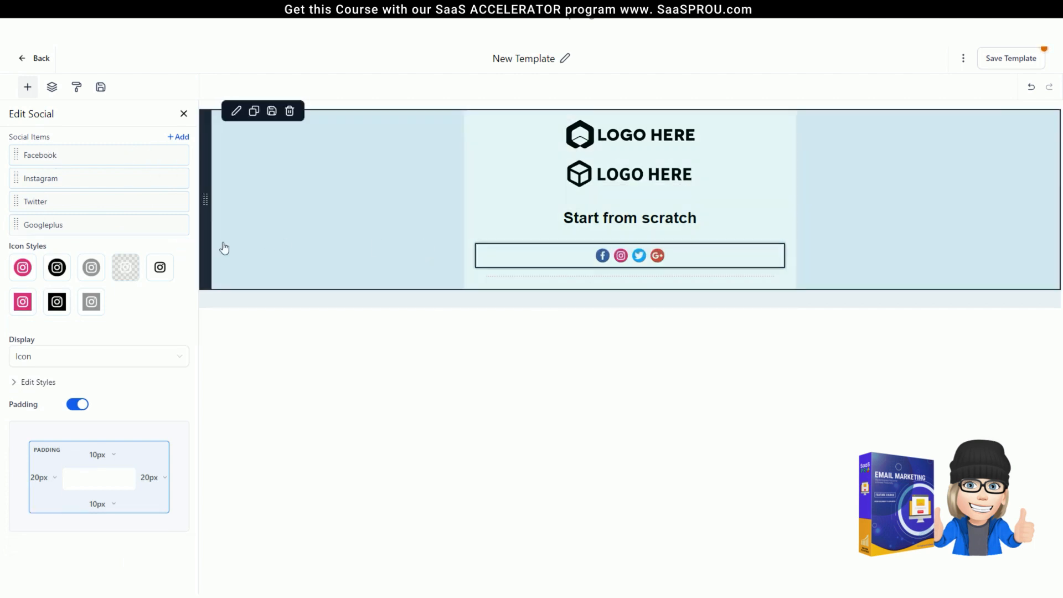
click(179, 137)
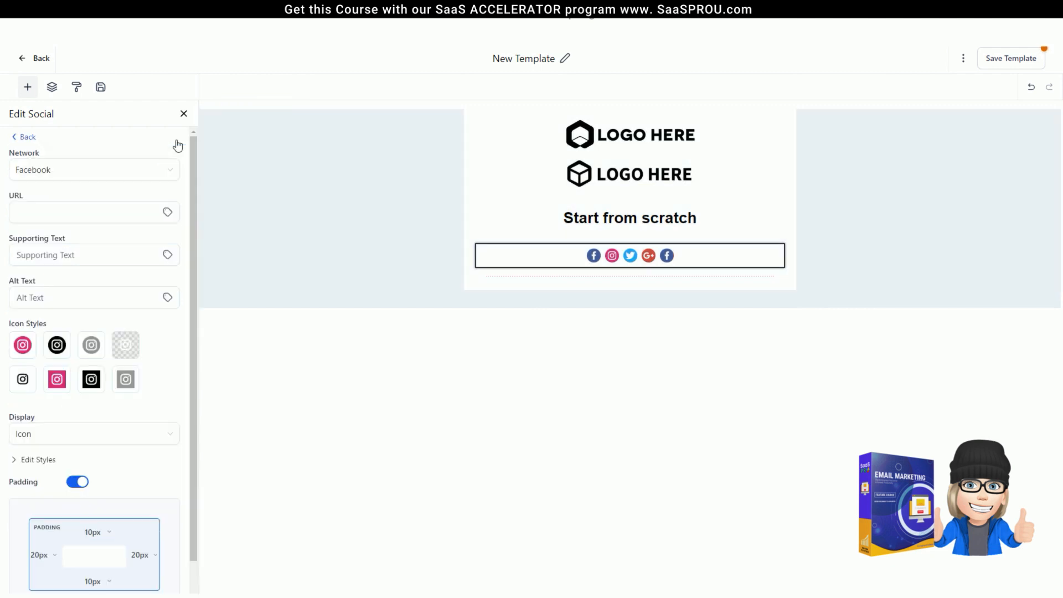
click(64, 172)
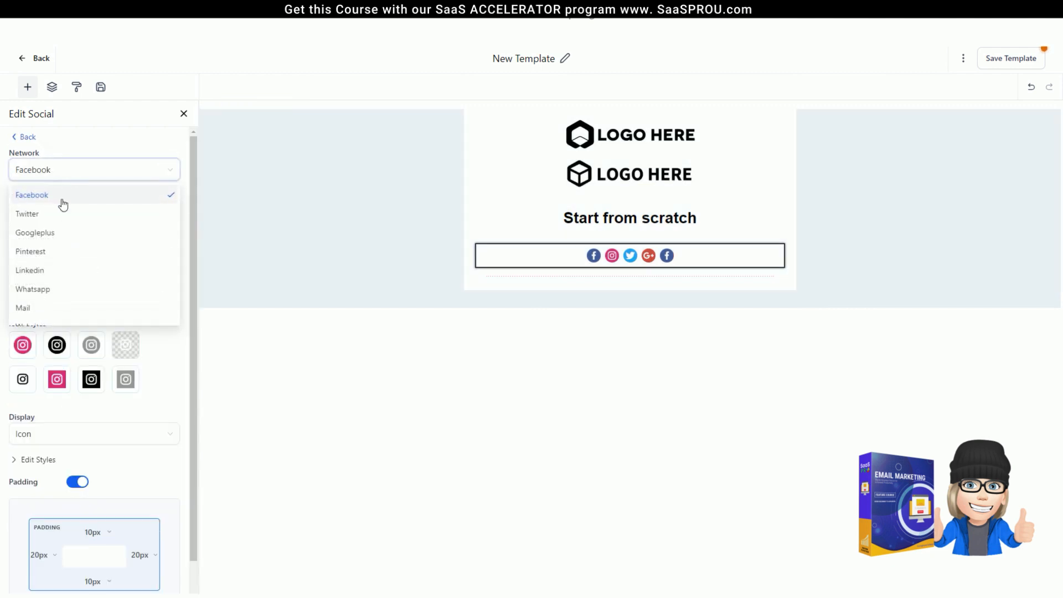
scroll(48, 291, down, 2)
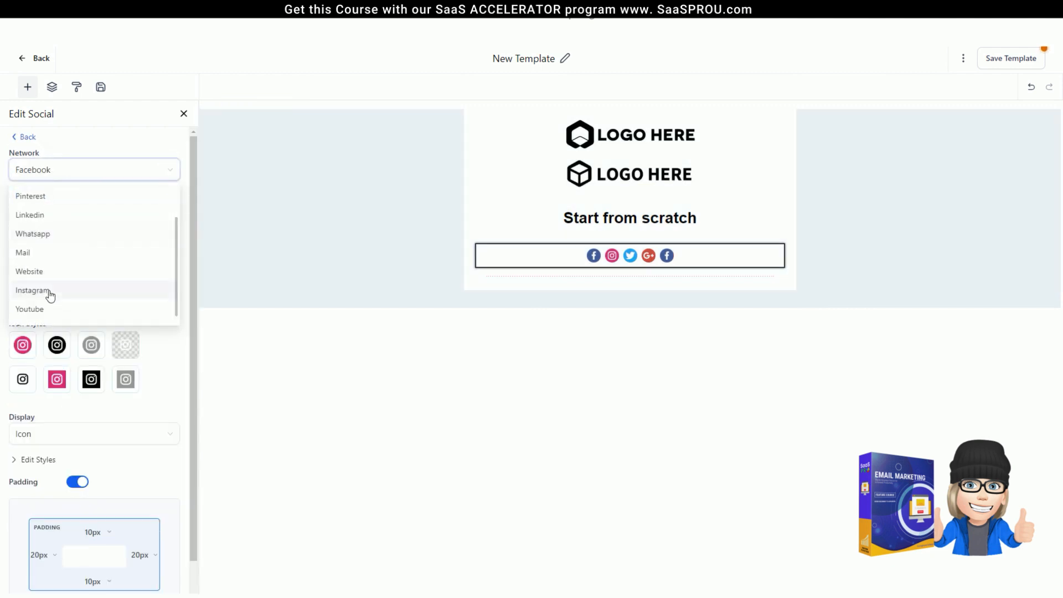
click(55, 216)
click(72, 174)
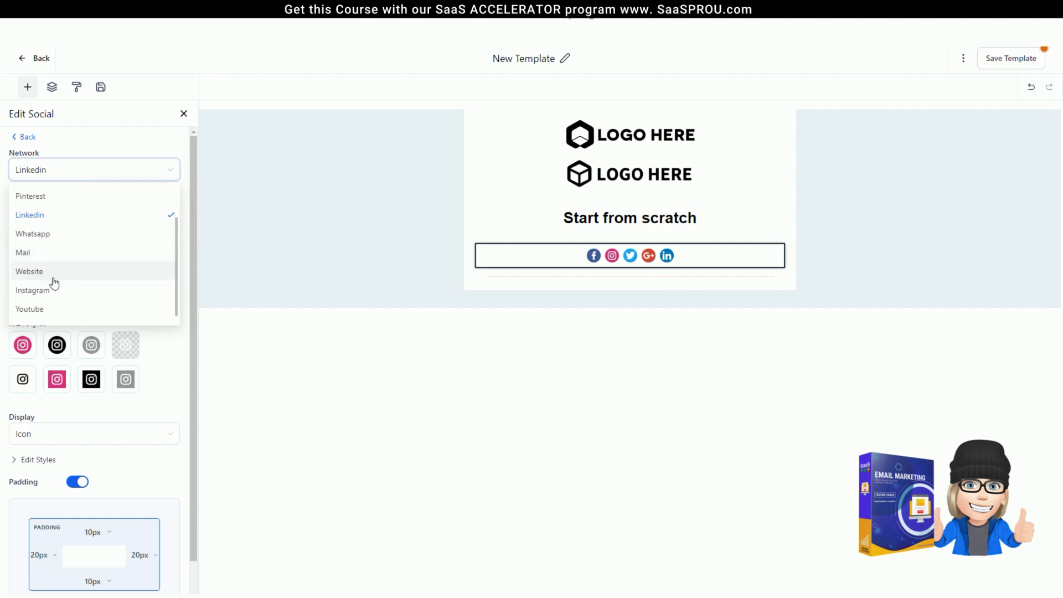
Change the newly added social item's network from Linkedin to Custom and close the social settings.
scroll(53, 282, down, 1)
click(52, 297)
click(45, 315)
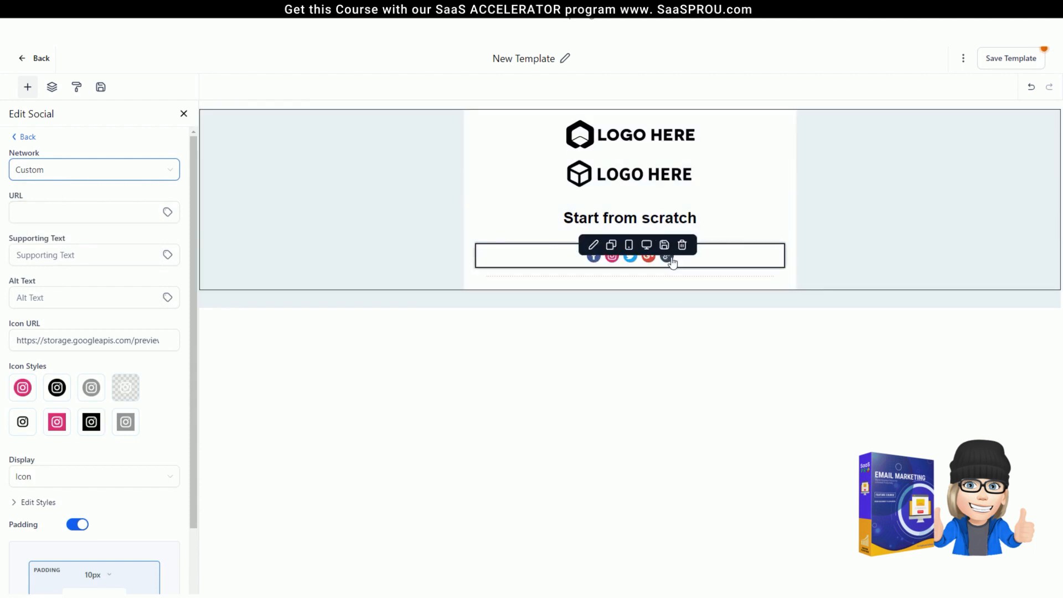
click(25, 137)
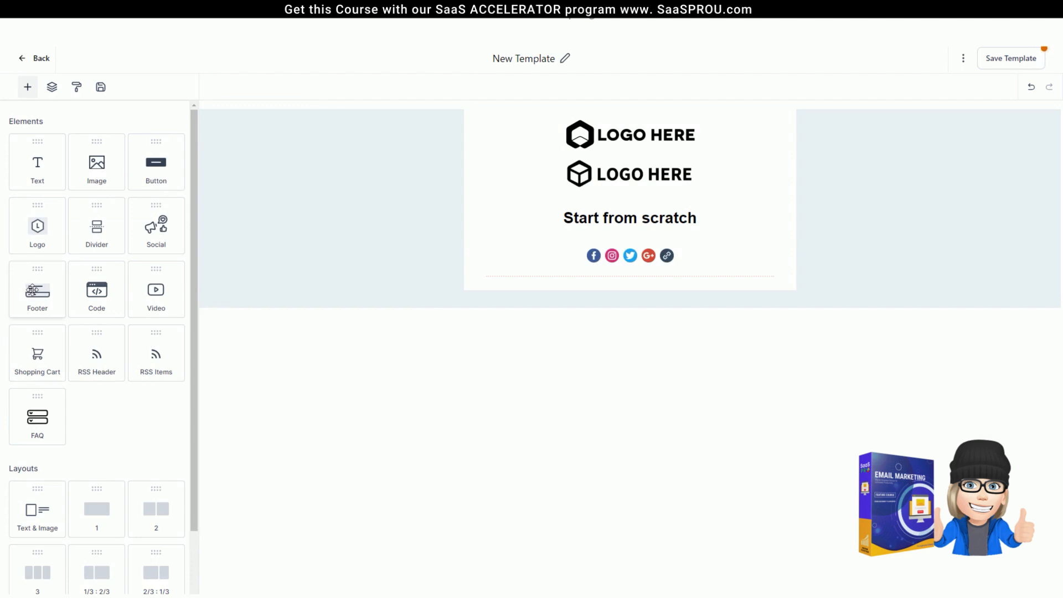
Add a Footer element below the divider and a Video element between the social icons and the divider, and review the video settings.
drag(31, 291, 623, 290)
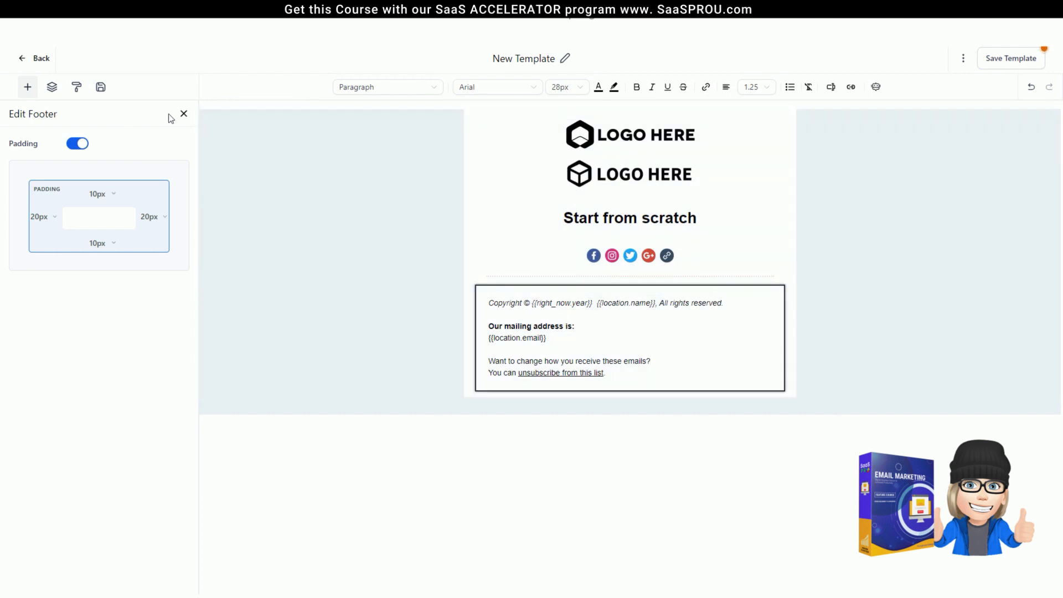
click(184, 113)
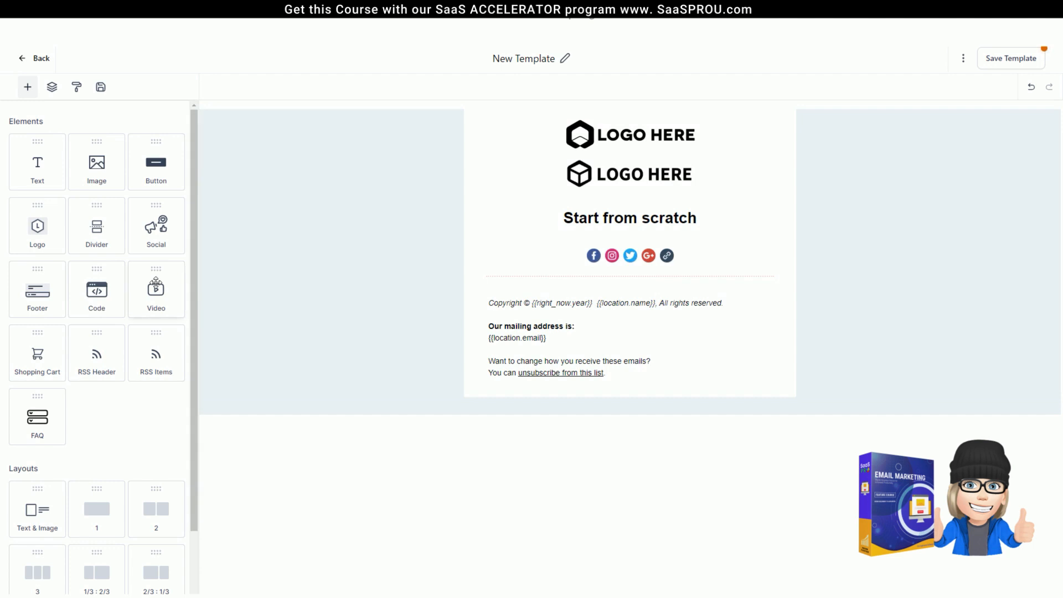
drag(156, 285, 675, 276)
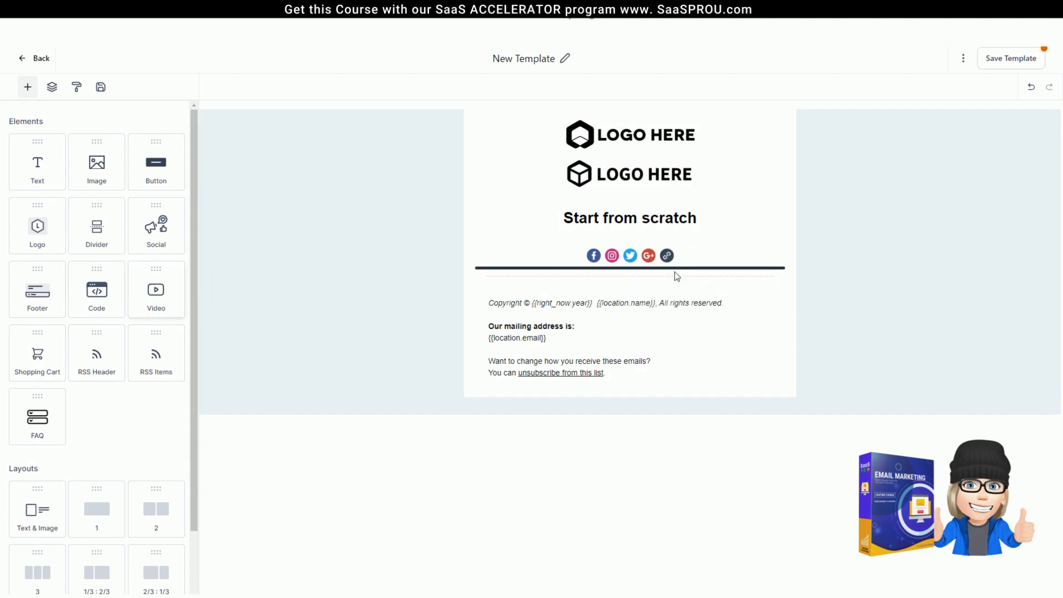
click(54, 206)
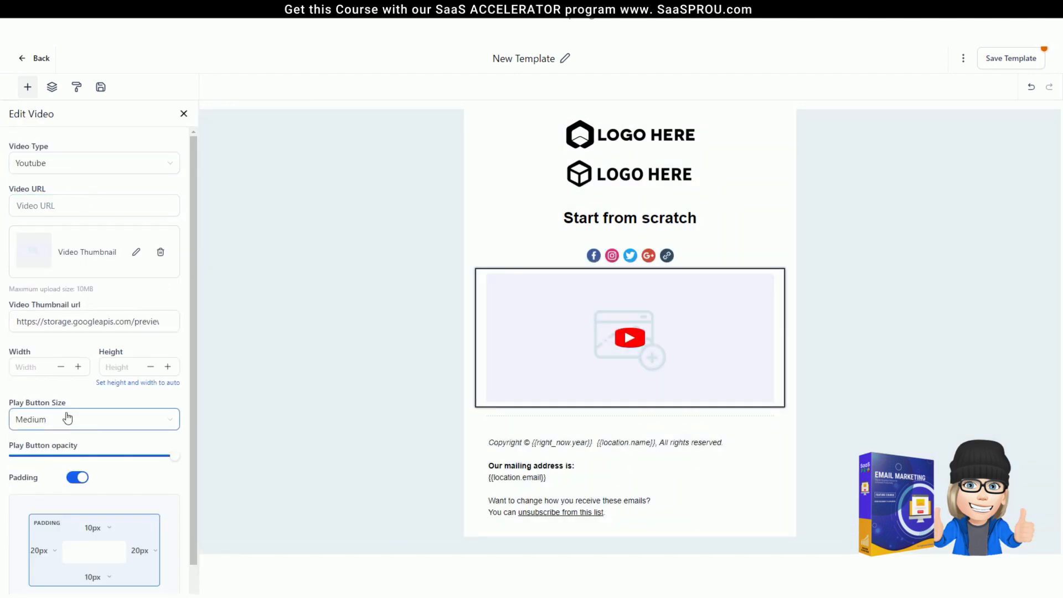
scroll(66, 415, down, 1)
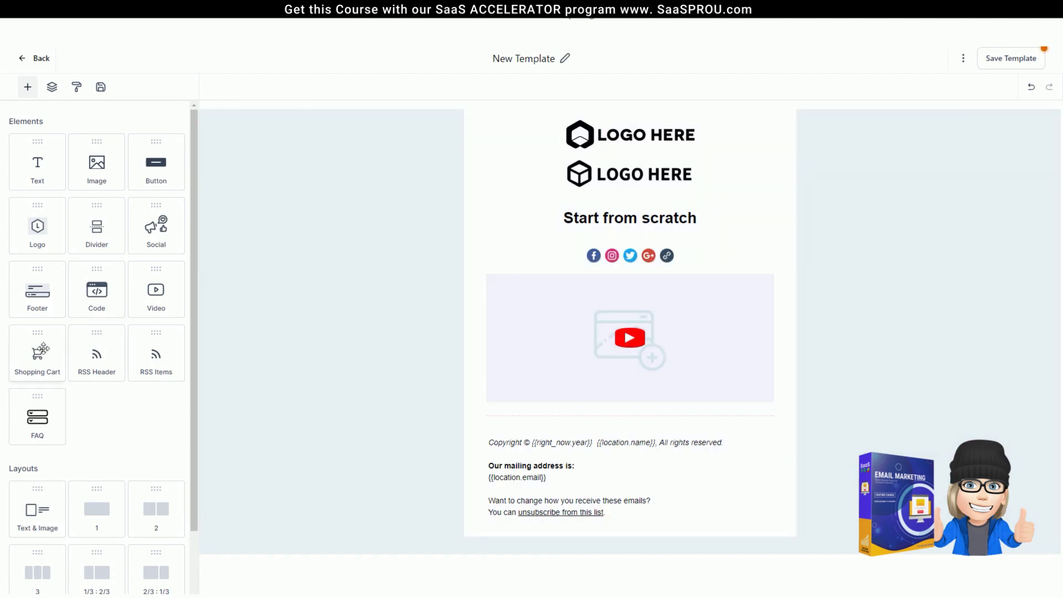
Place a Shopping Cart element above the video to review its product rows and settings, and delete it.
drag(39, 351, 574, 286)
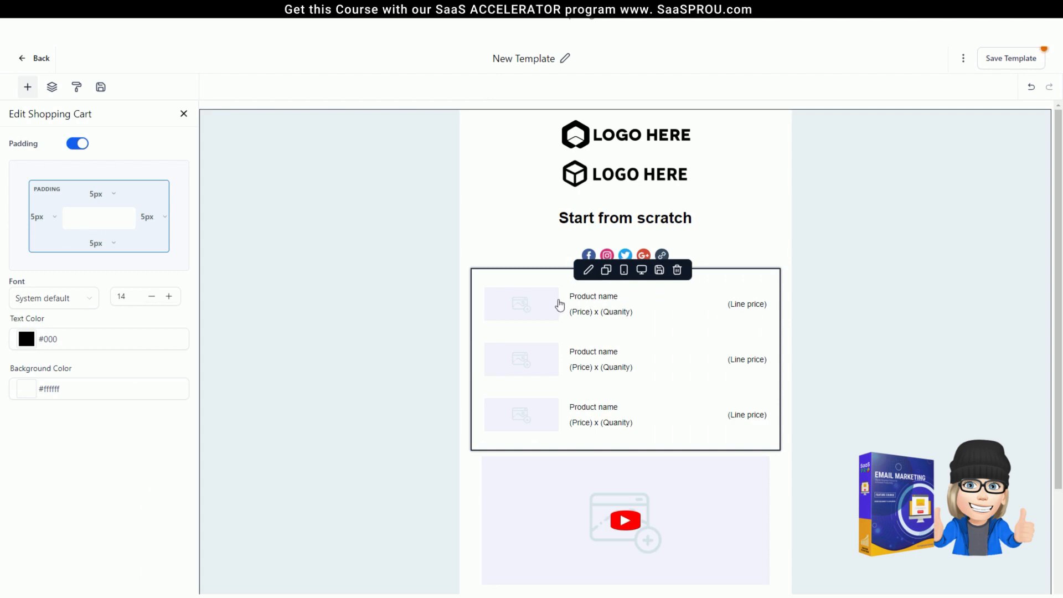
click(588, 270)
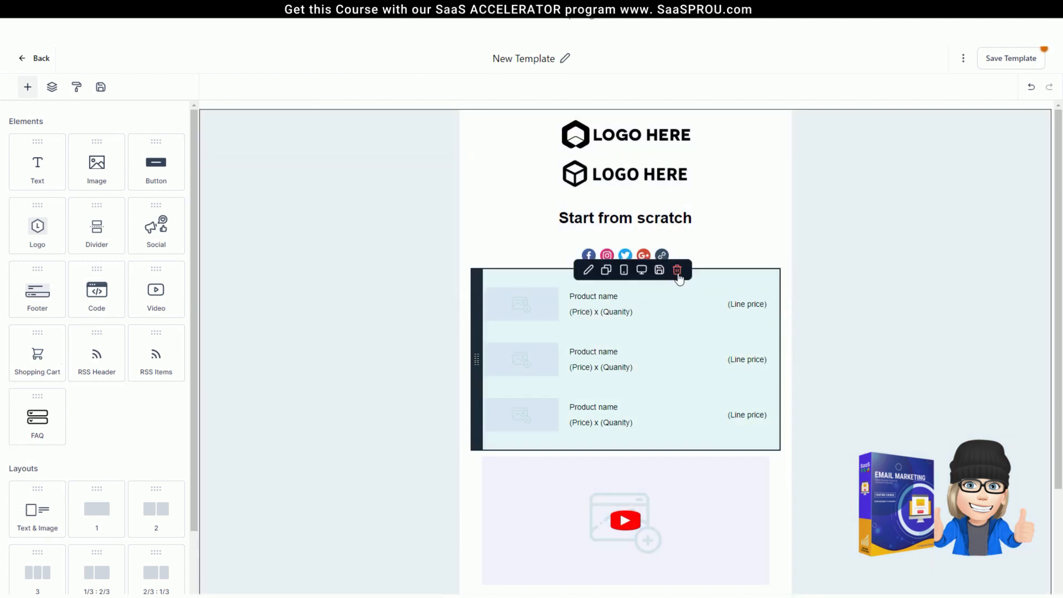
click(677, 271)
Add an FAQ element below the video and change its first item's title to "question".
scroll(93, 281, down, 1)
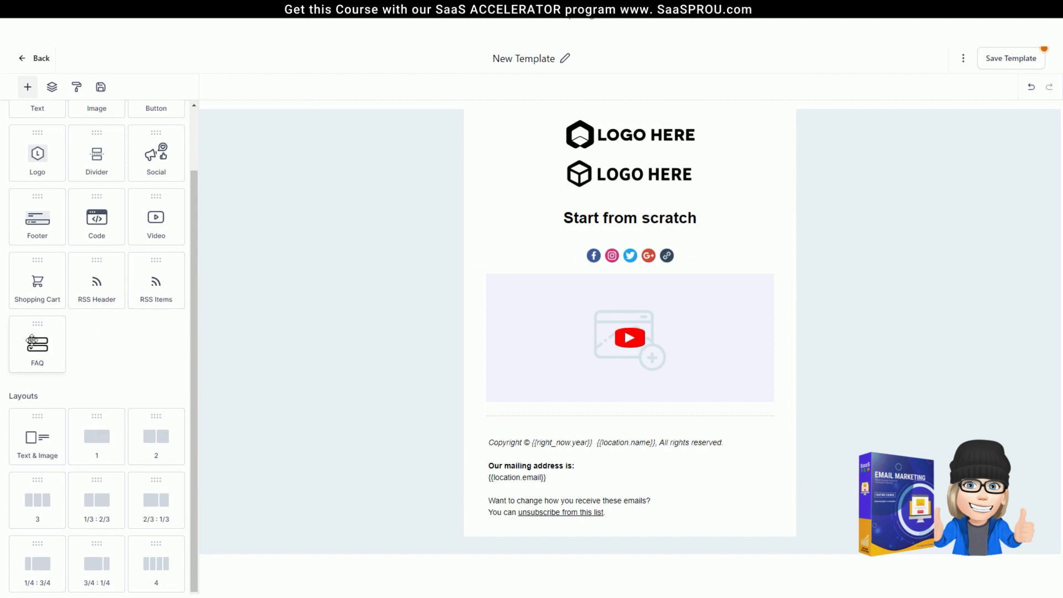
drag(30, 338, 584, 352)
scroll(581, 360, down, 2)
click(575, 376)
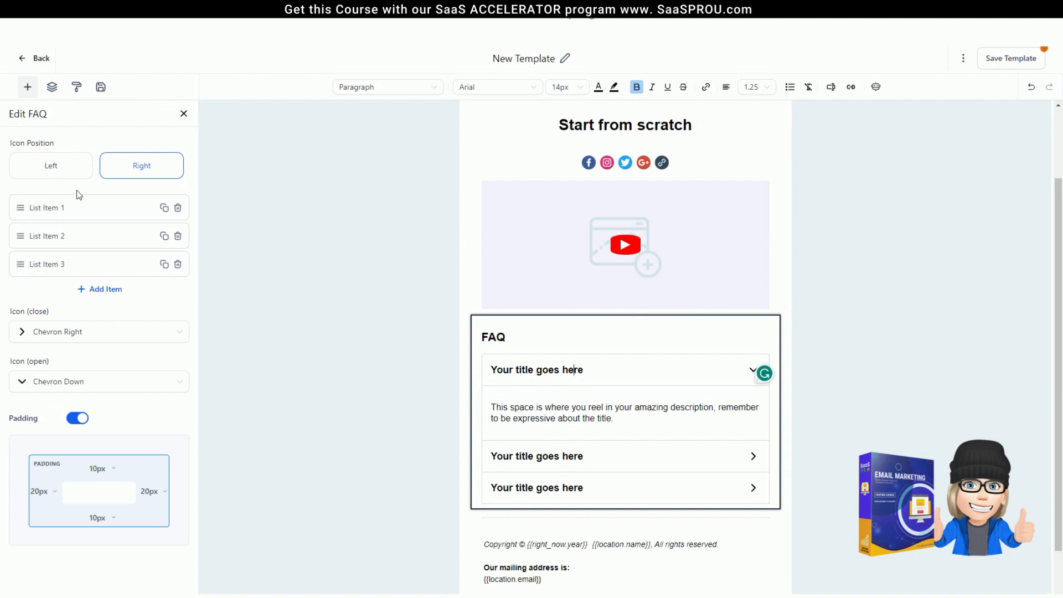
click(61, 208)
drag(491, 370, 640, 372)
text(question)
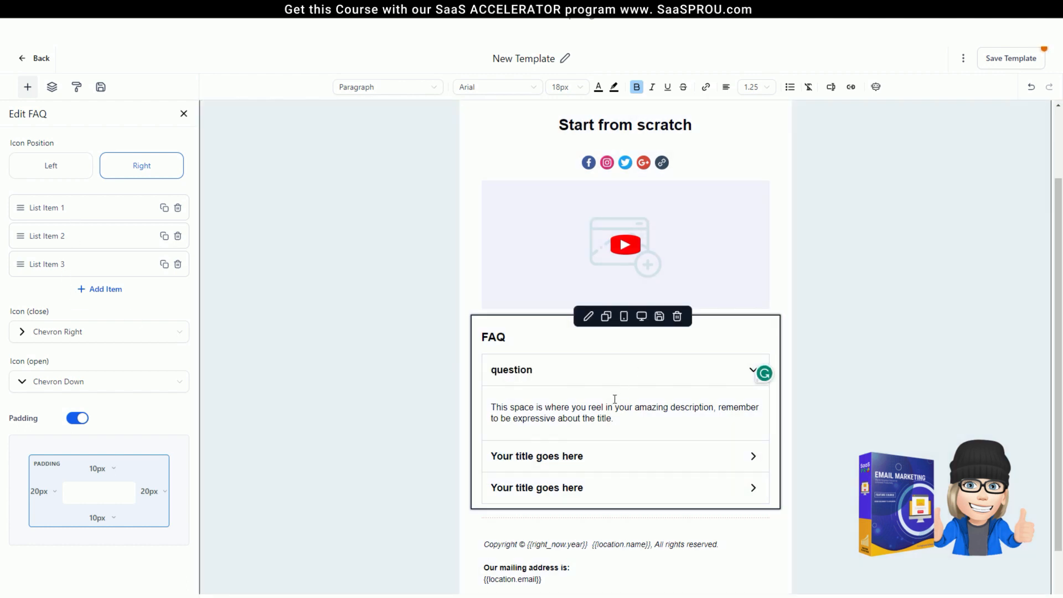
Preview how the first FAQ item's description collapses and expands.
drag(614, 417, 490, 400)
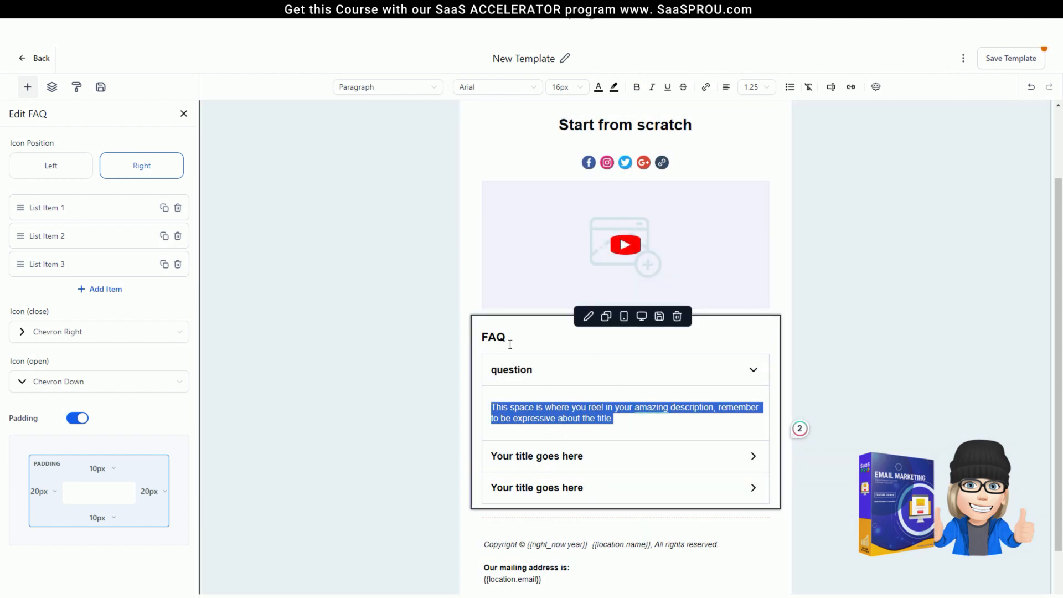
click(753, 372)
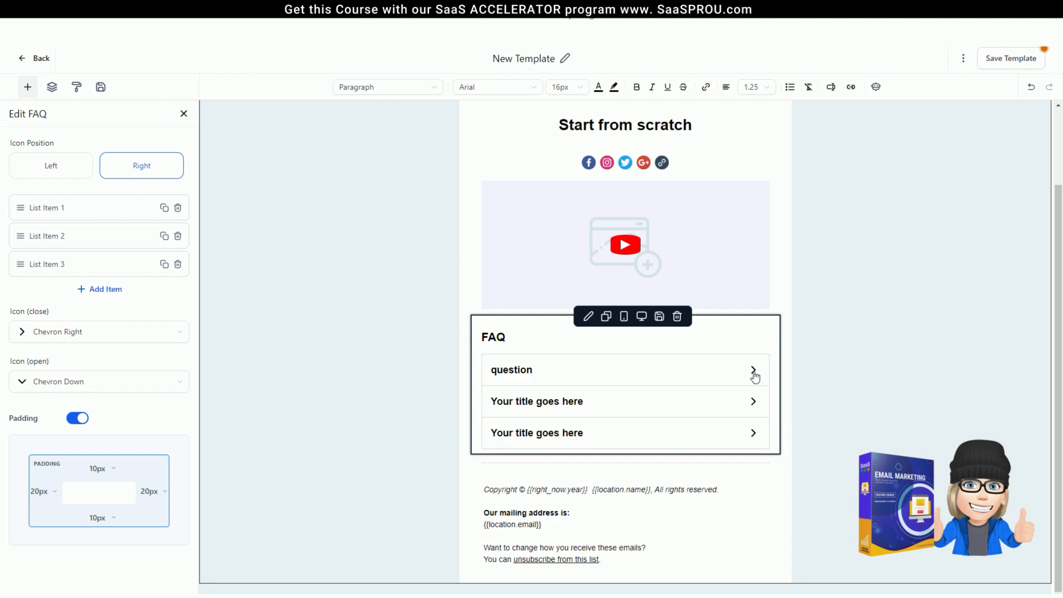
click(754, 373)
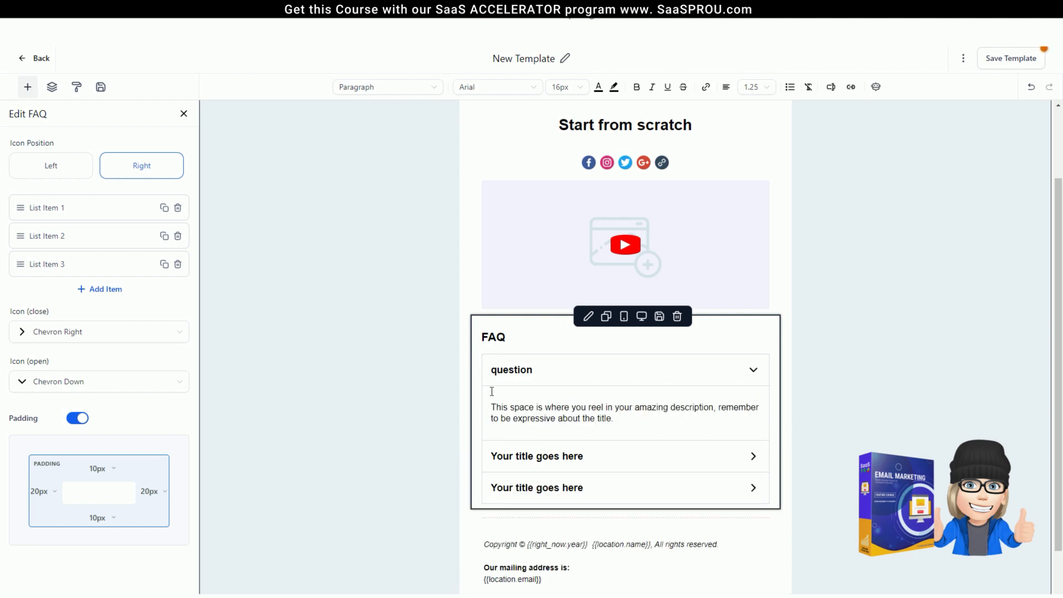
click(753, 372)
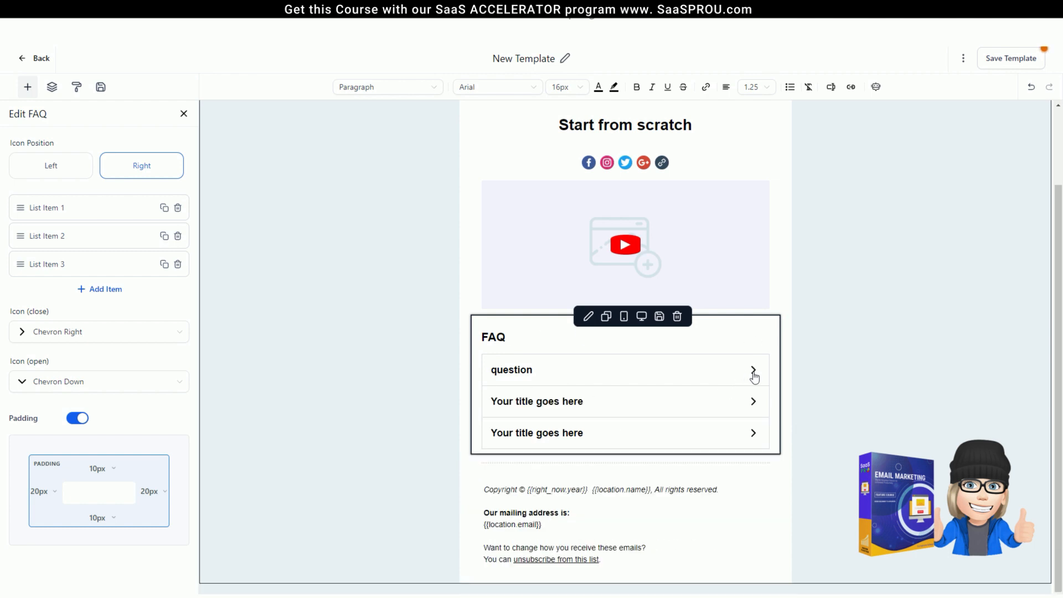
click(753, 372)
Delete the FAQ element, the Video element and the lower of the two logos from the template.
click(185, 115)
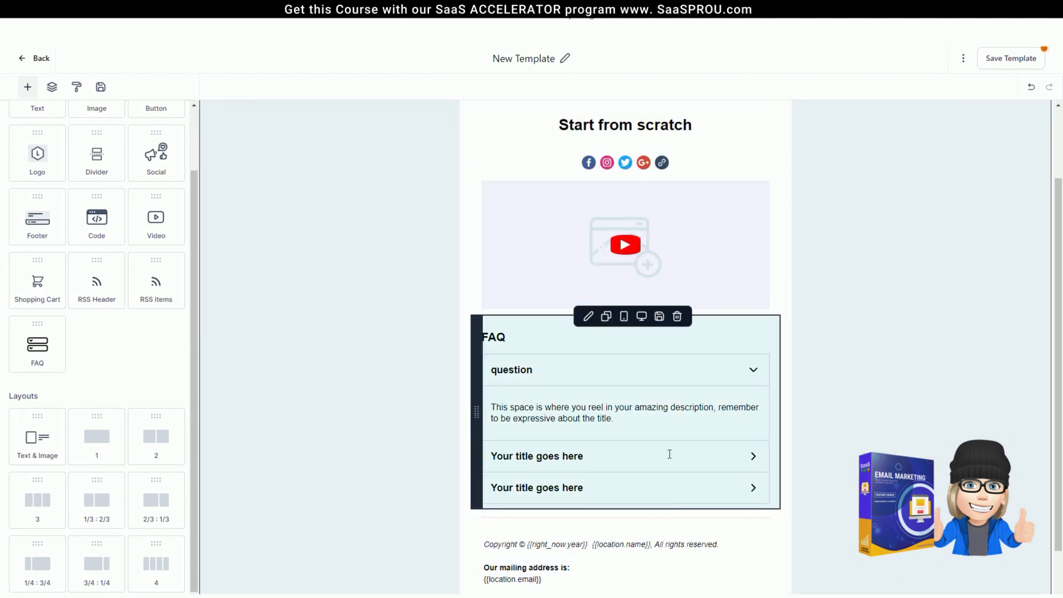
click(677, 316)
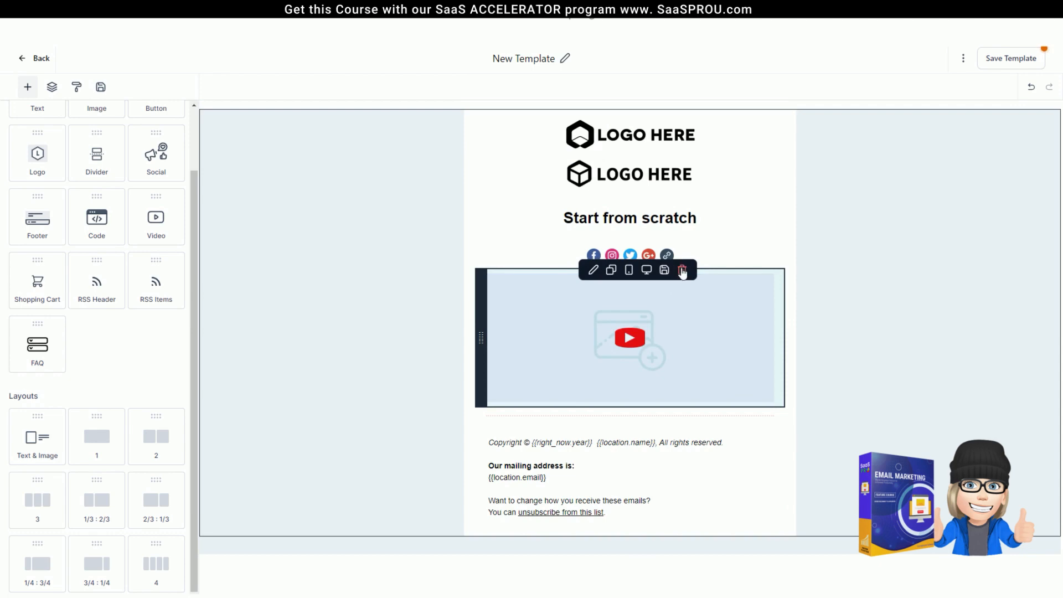
click(682, 270)
Replace the footer with a Text & Image layout below the divider, and add a one-column layout beneath it.
drag(15, 438, 692, 192)
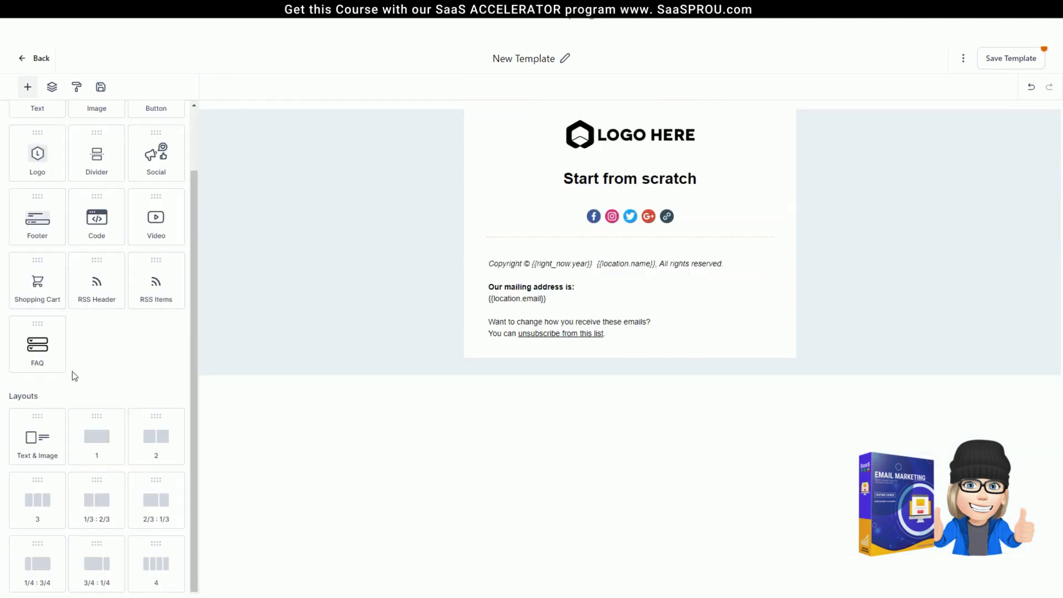
drag(33, 436, 616, 251)
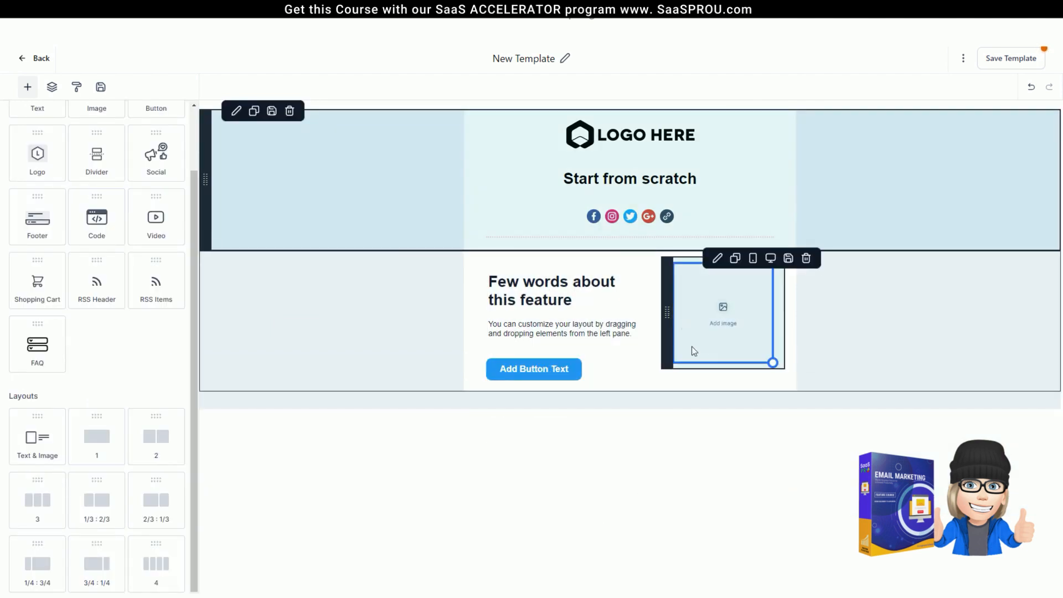
drag(96, 445, 583, 373)
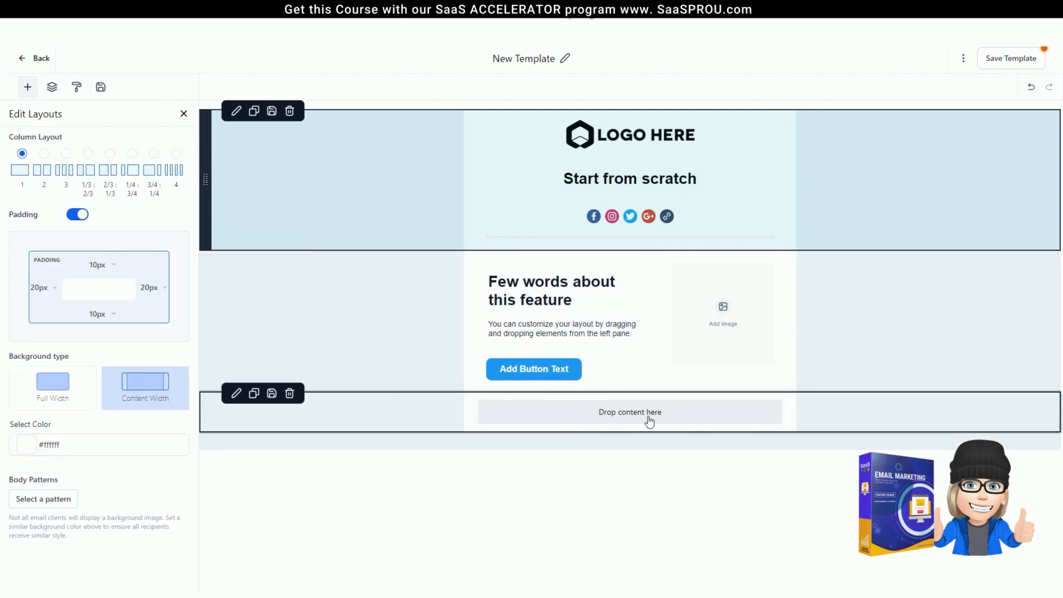
Add two-column, three-column and 1/3 : 2/3 layouts below the one-column row, with a four-column layout above the 1/3 : 2/3 row.
click(28, 87)
drag(155, 437, 596, 423)
click(182, 113)
drag(37, 498, 527, 476)
drag(95, 506, 539, 504)
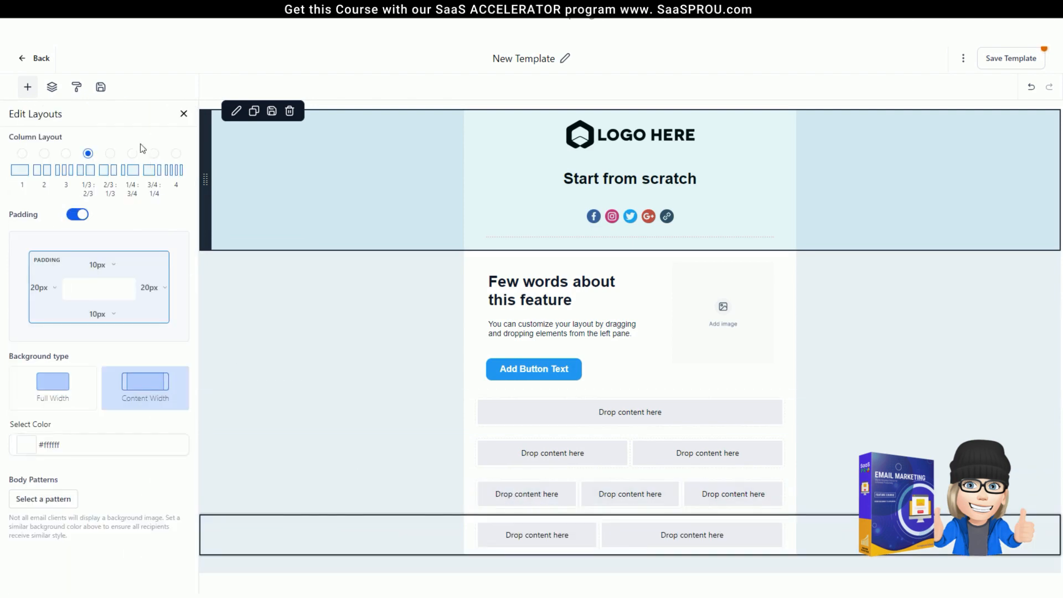
click(183, 113)
drag(155, 559, 636, 555)
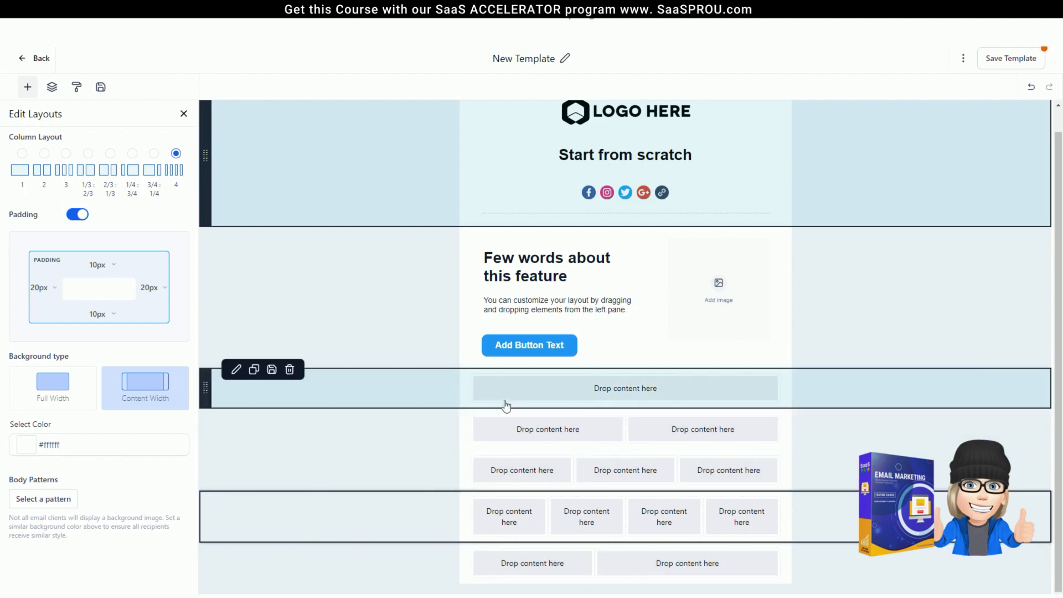
Insert a Video element into the empty one-column row.
click(621, 393)
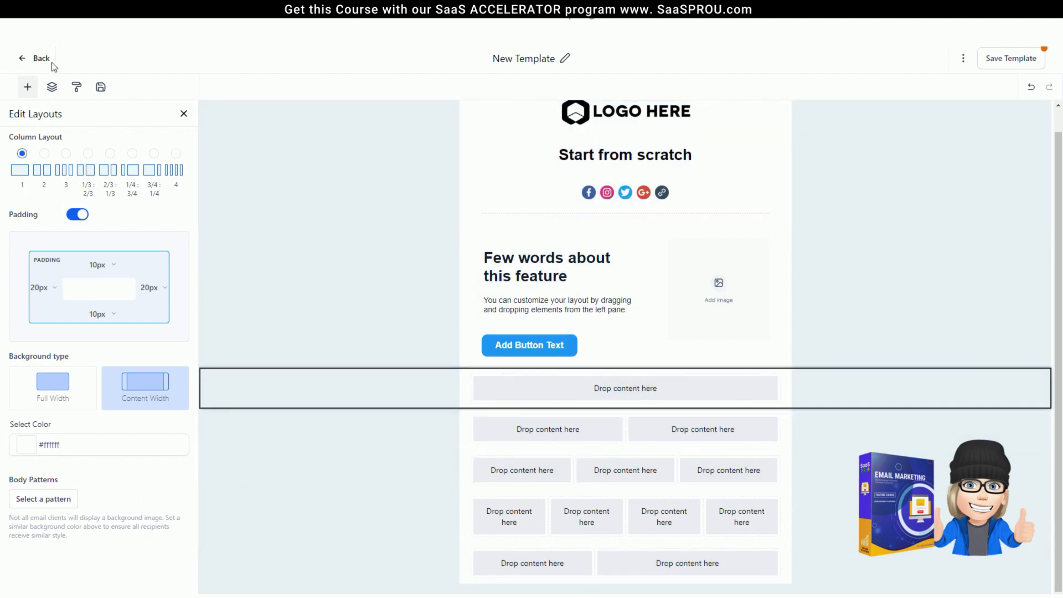
click(184, 114)
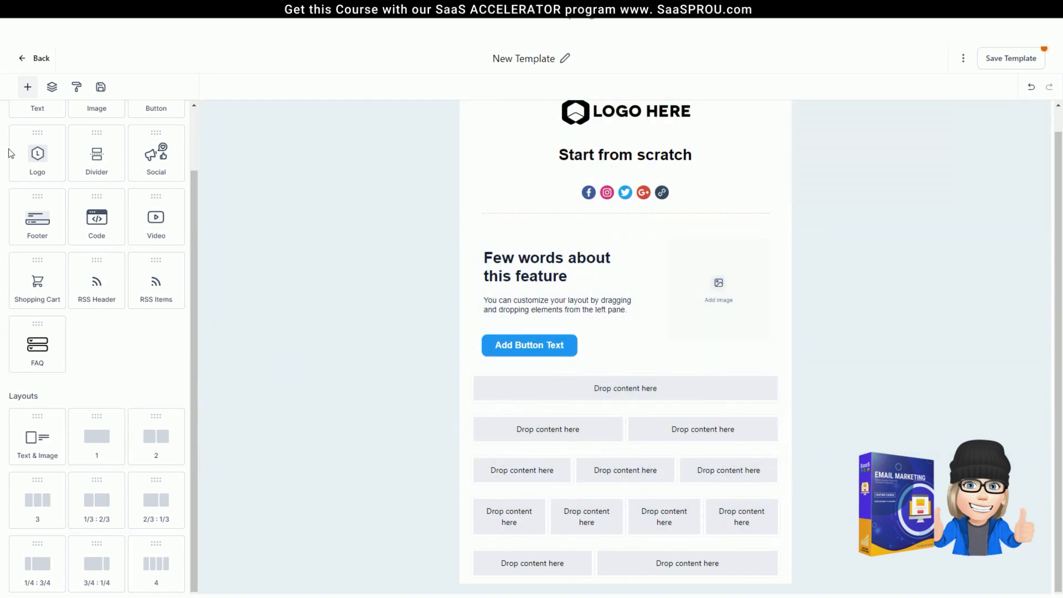
scroll(134, 265, up, 1)
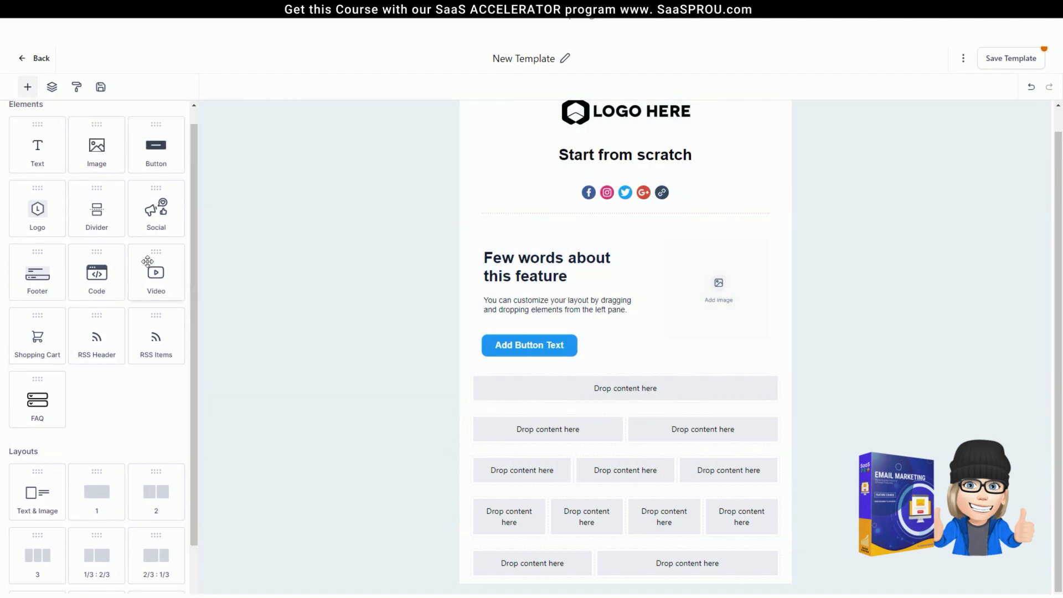
drag(140, 270, 615, 387)
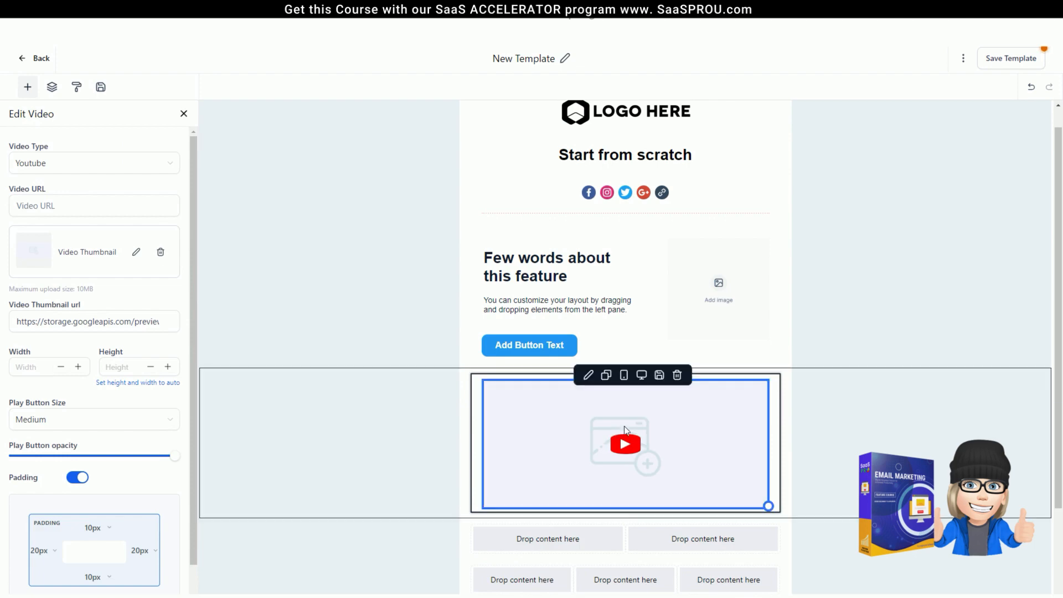
Place a Button element in each column of the two-column row below the video.
scroll(617, 410, down, 2)
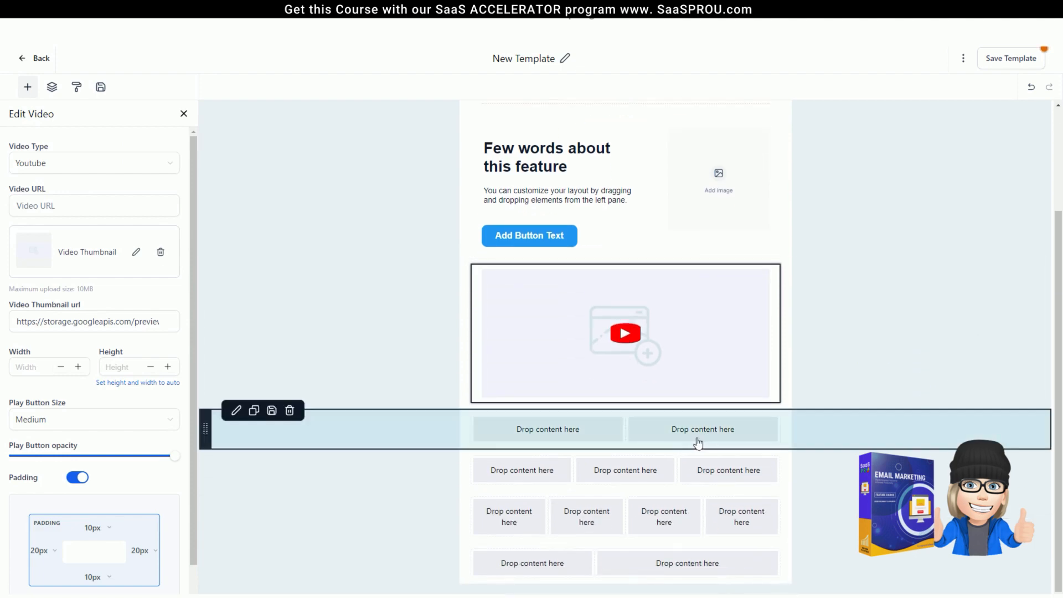
click(27, 87)
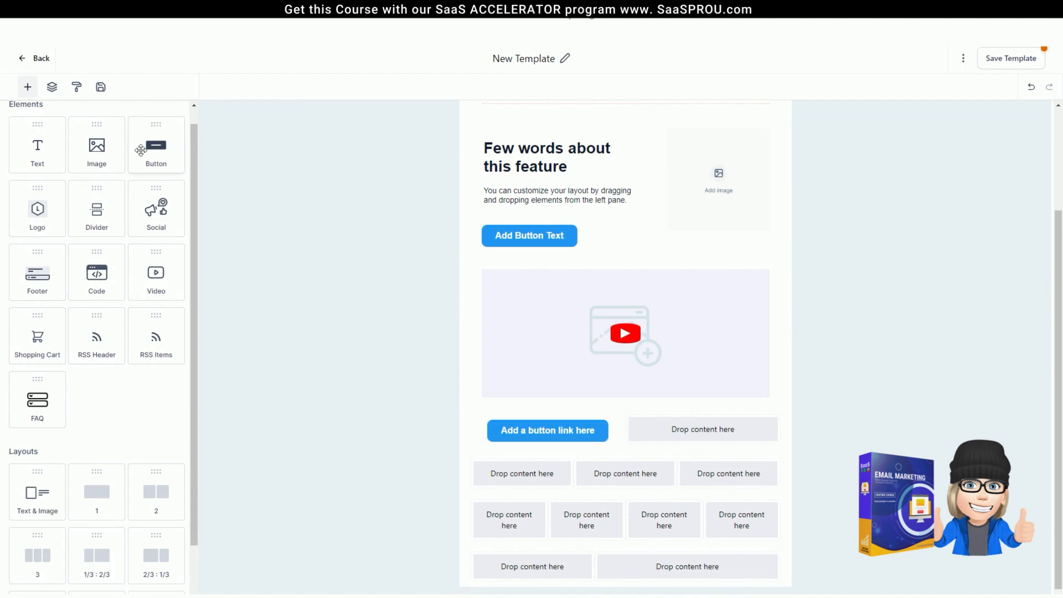
drag(151, 154, 715, 424)
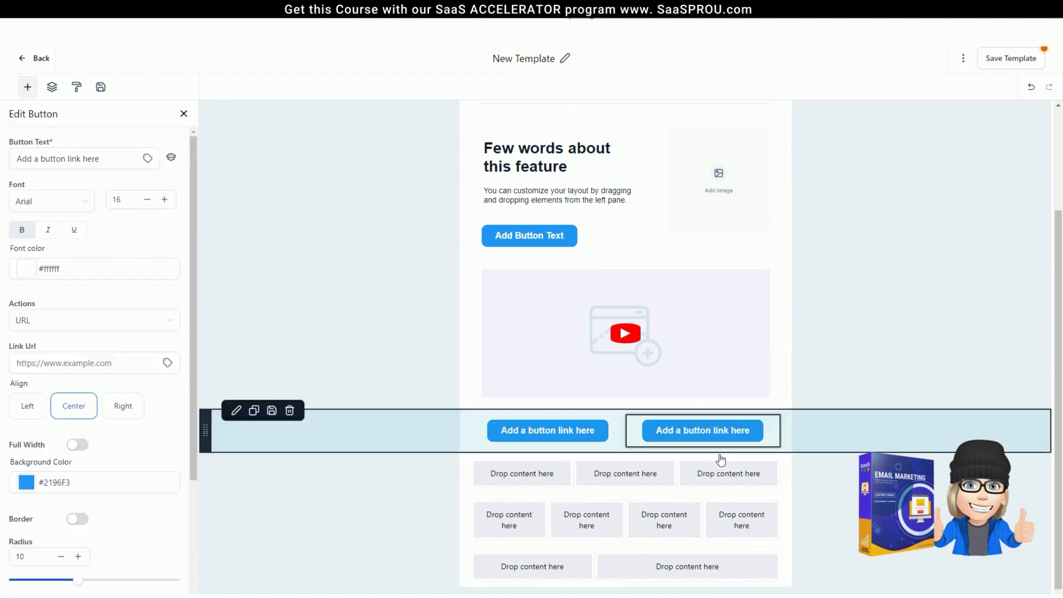
scroll(742, 316, up, 2)
scroll(705, 422, down, 1)
scroll(705, 423, down, 1)
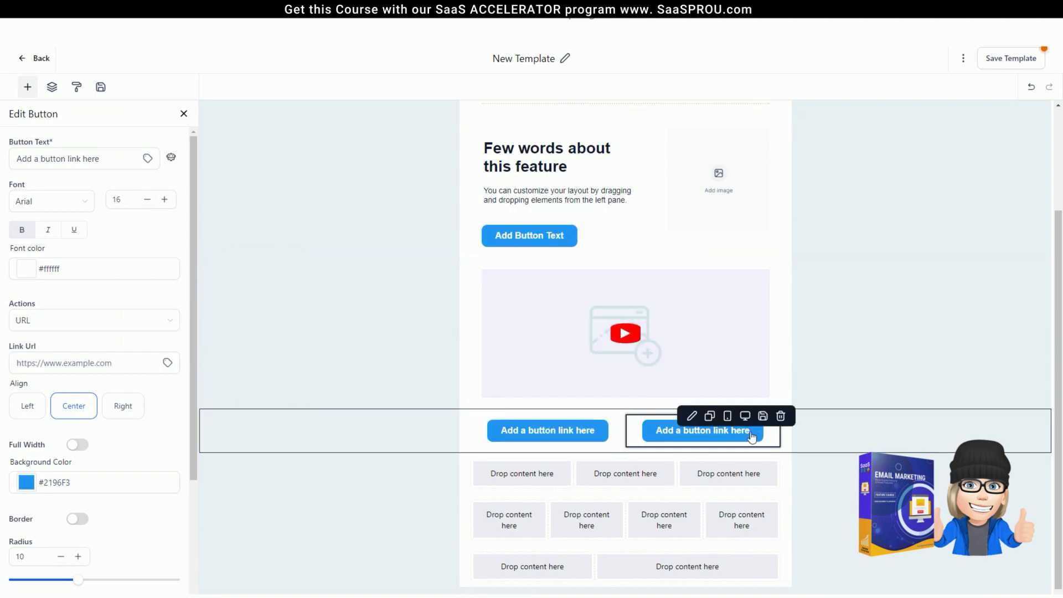
scroll(746, 436, down, 1)
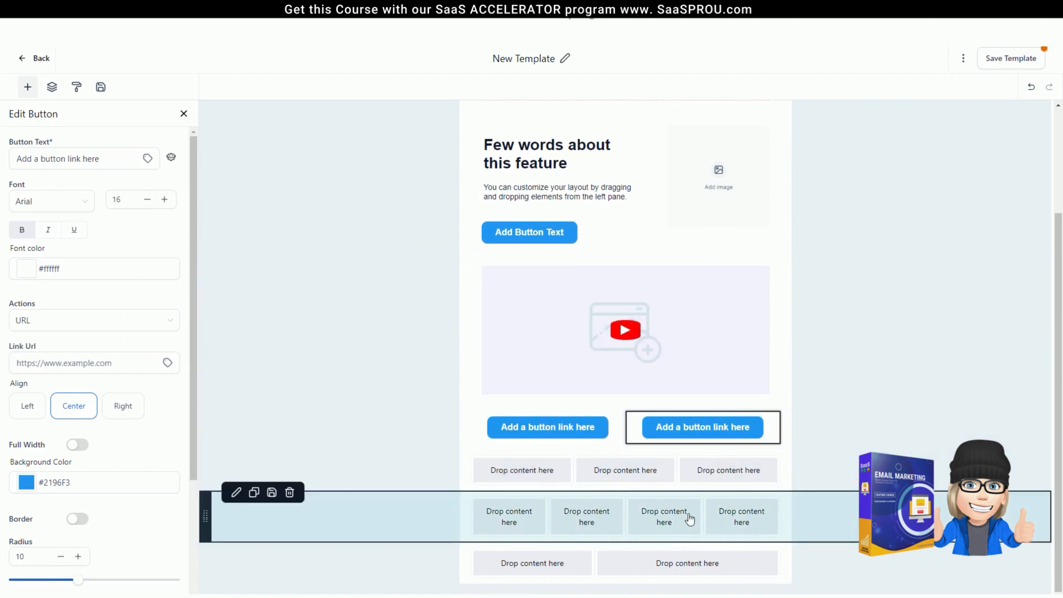
Add a Social element to the wider column of the 1/3 : 2/3 row and return to the elements list.
click(27, 87)
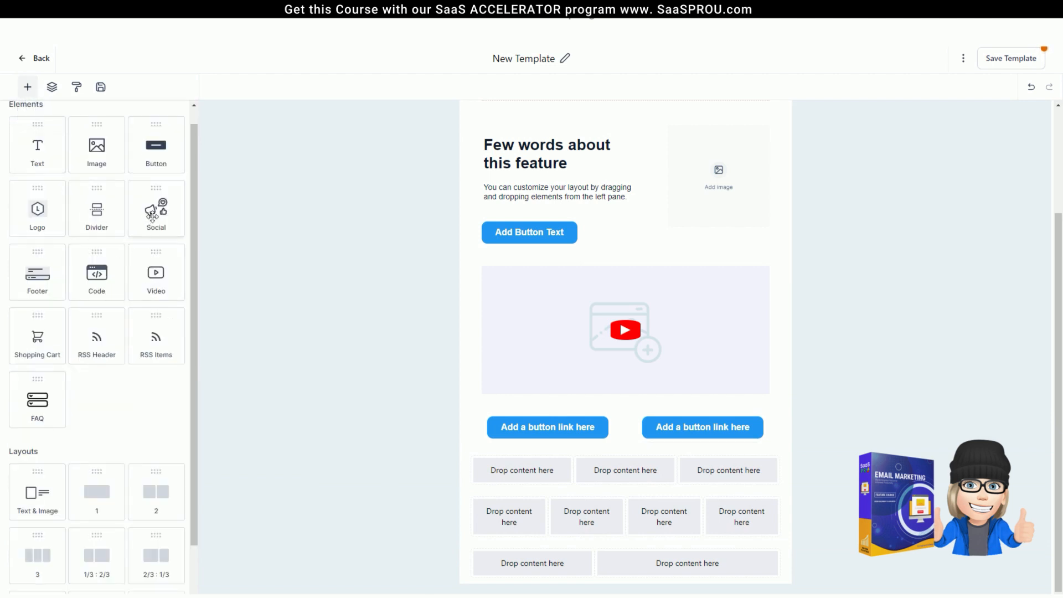
drag(151, 216, 725, 570)
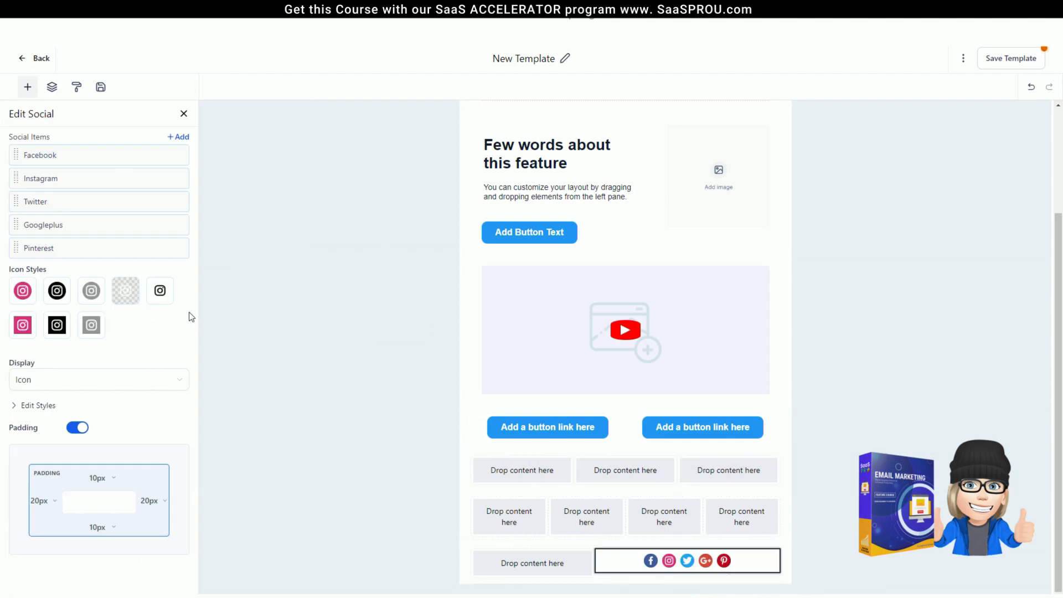
click(27, 87)
scroll(94, 339, down, 1)
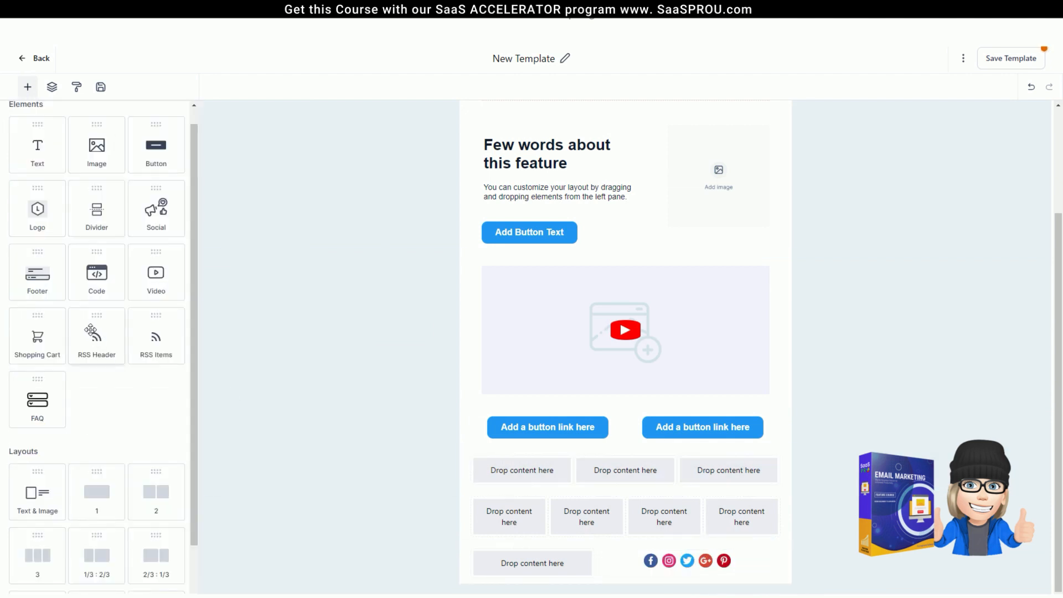
Place an RSS Header and an image in the narrower column of the 1/3 : 2/3 row, and shrink the image.
drag(90, 330, 550, 553)
scroll(549, 554, down, 1)
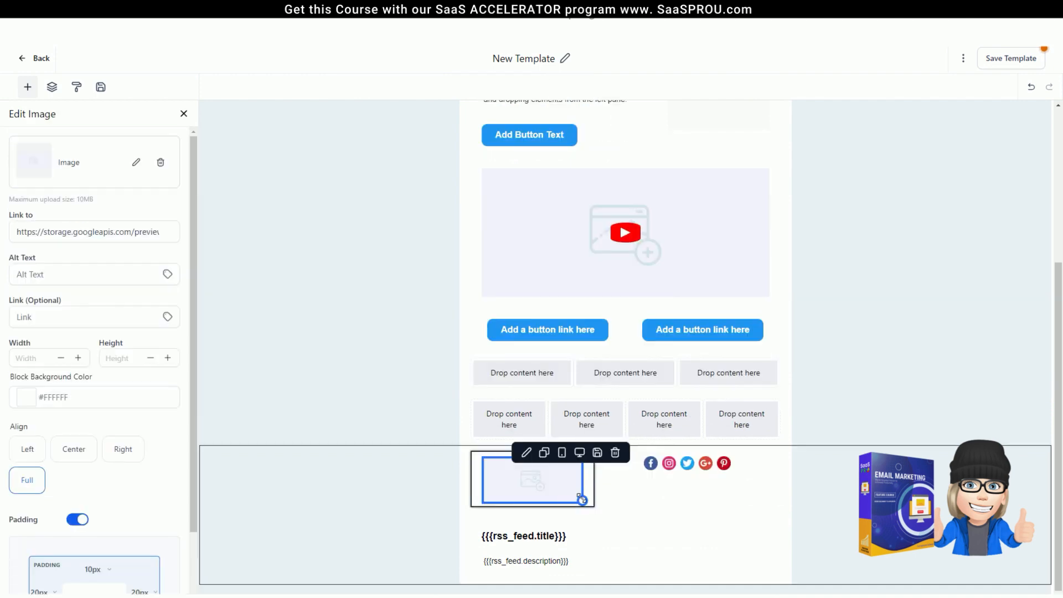
drag(582, 500, 550, 483)
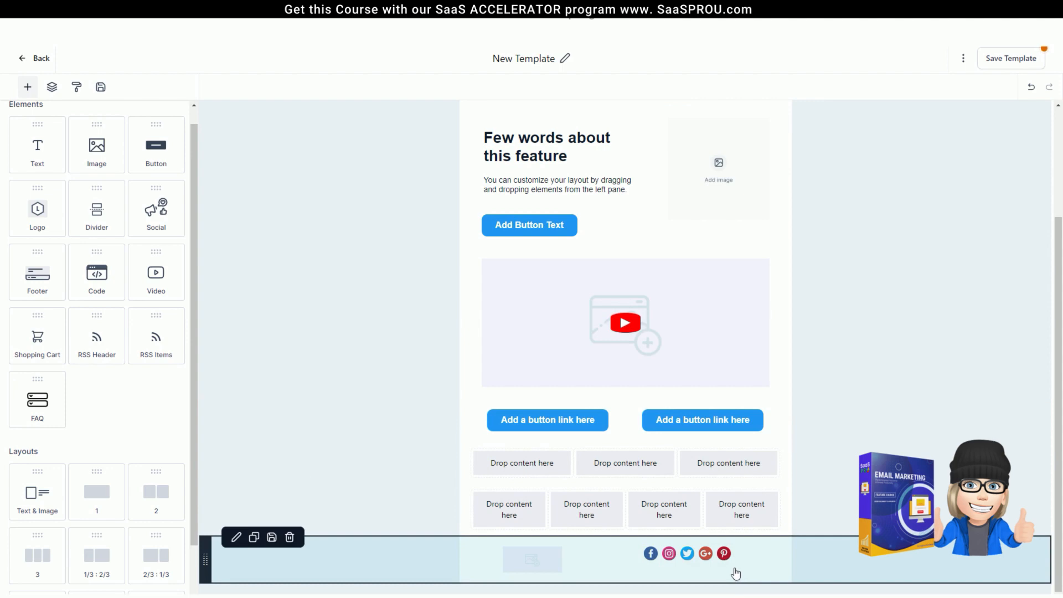
Add a one-column row at the end of the email and place a Footer element in it.
scroll(91, 426, down, 1)
drag(94, 432, 550, 578)
click(27, 87)
drag(41, 224, 628, 558)
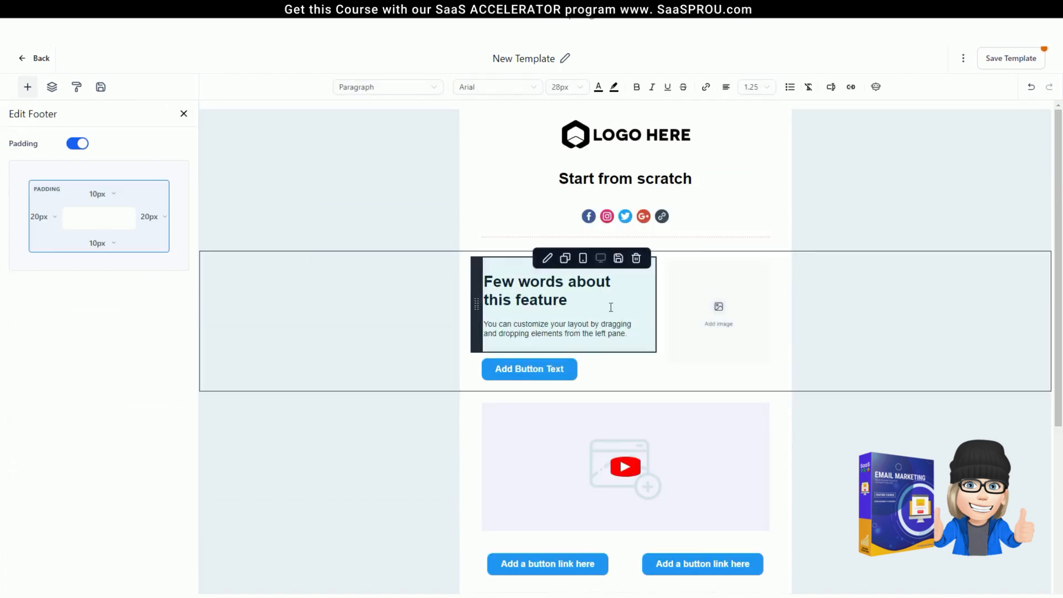
Duplicate the social icons element below the "Start from scratch" heading and delete the copy.
scroll(704, 491, down, 5)
scroll(698, 533, up, 5)
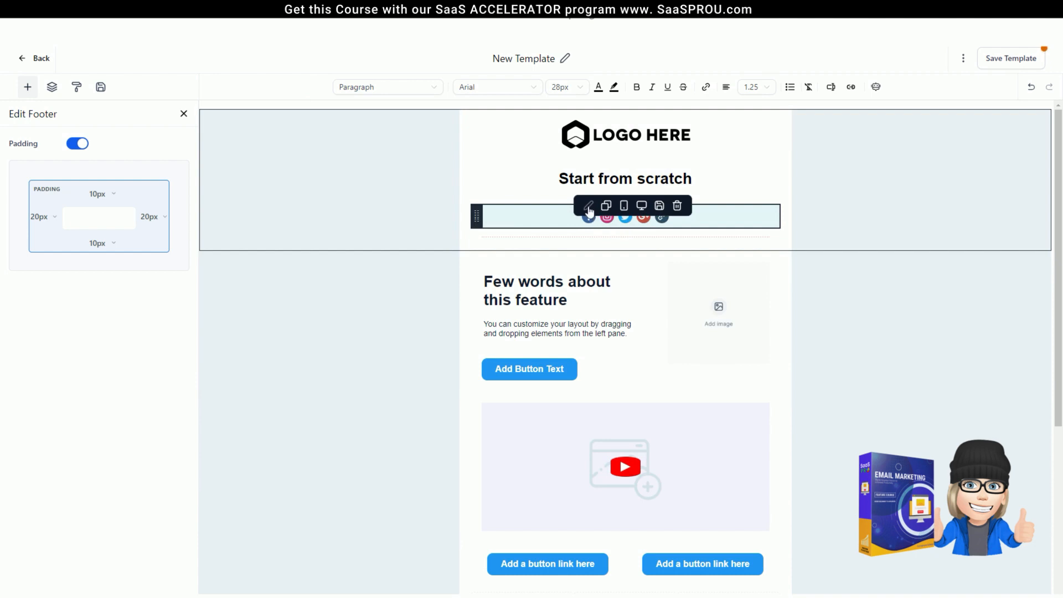
click(588, 207)
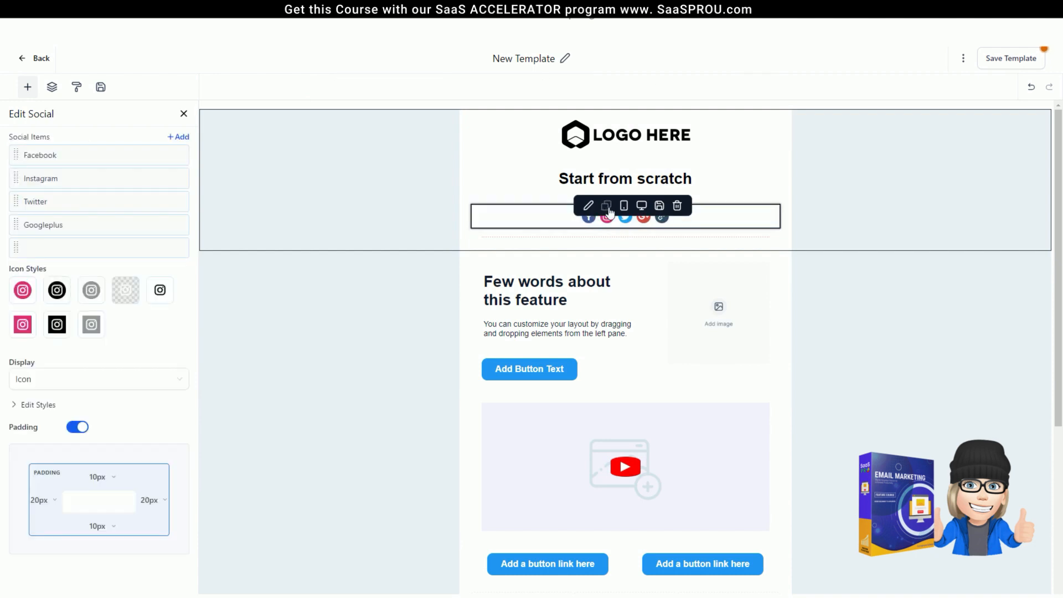
click(607, 207)
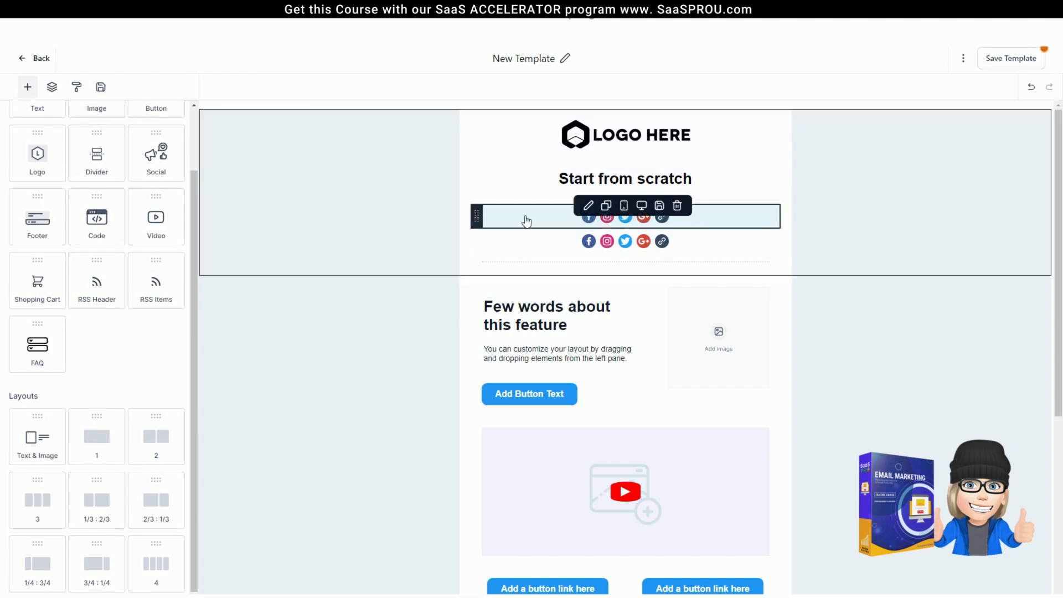
click(677, 230)
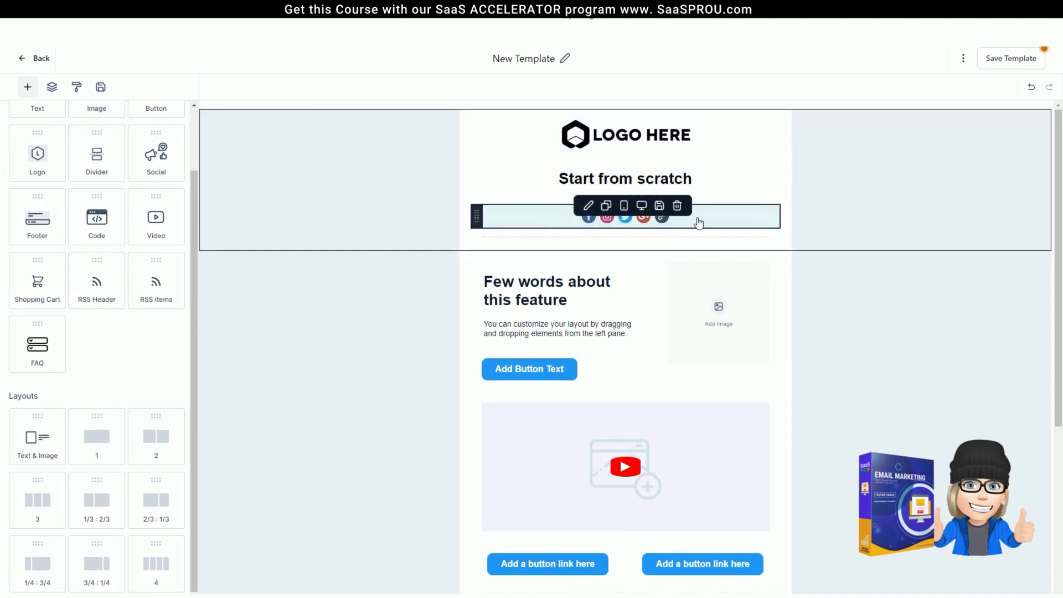
Replace the footer's "unsubscribe from this list" text with the UNSUBSCRIBE trigger link.
scroll(626, 498, down, 5)
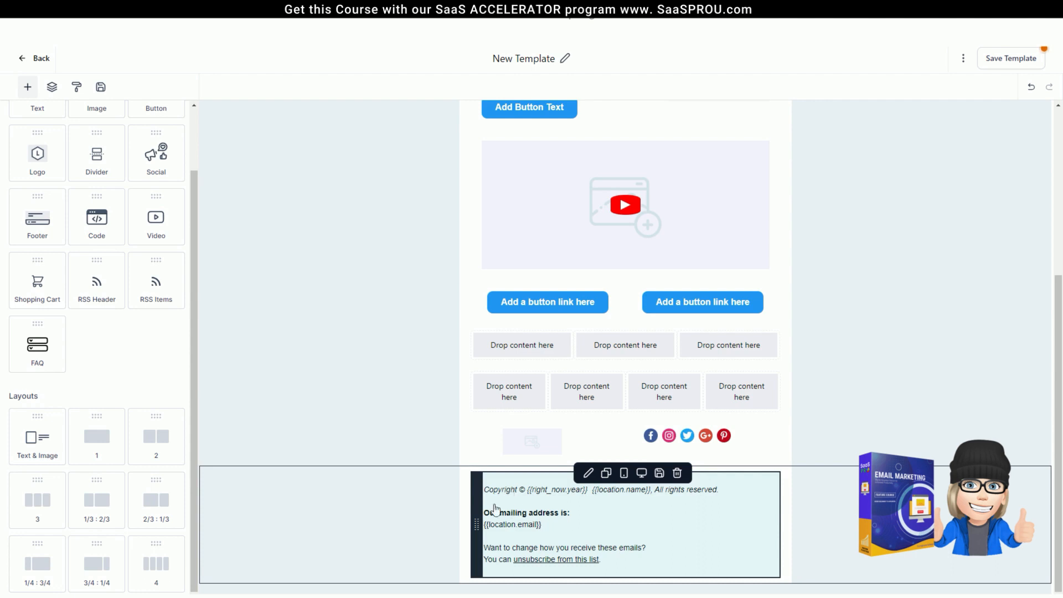
click(637, 519)
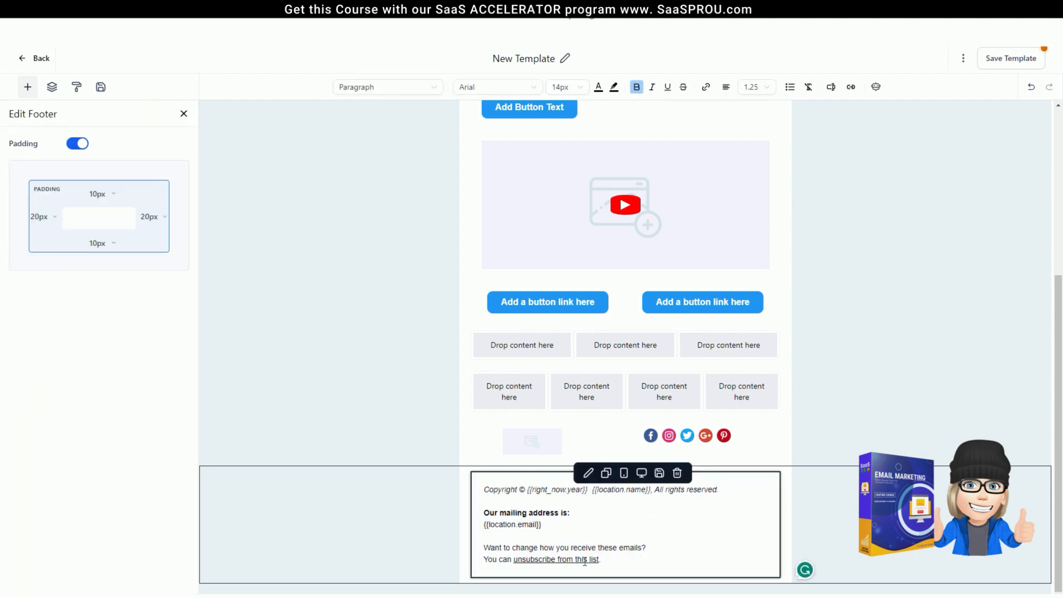
drag(514, 559, 598, 559)
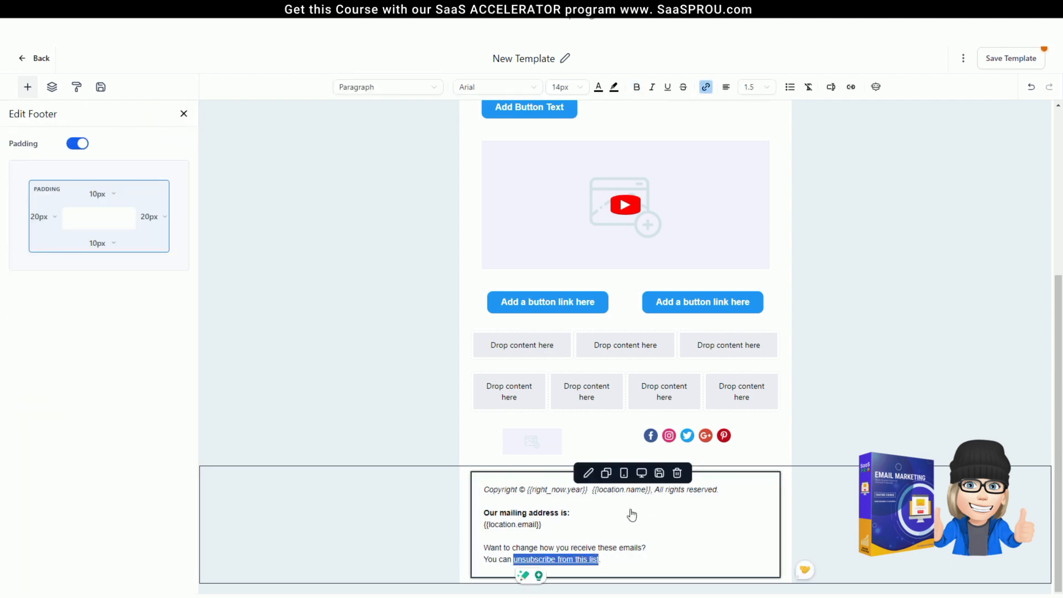
click(853, 89)
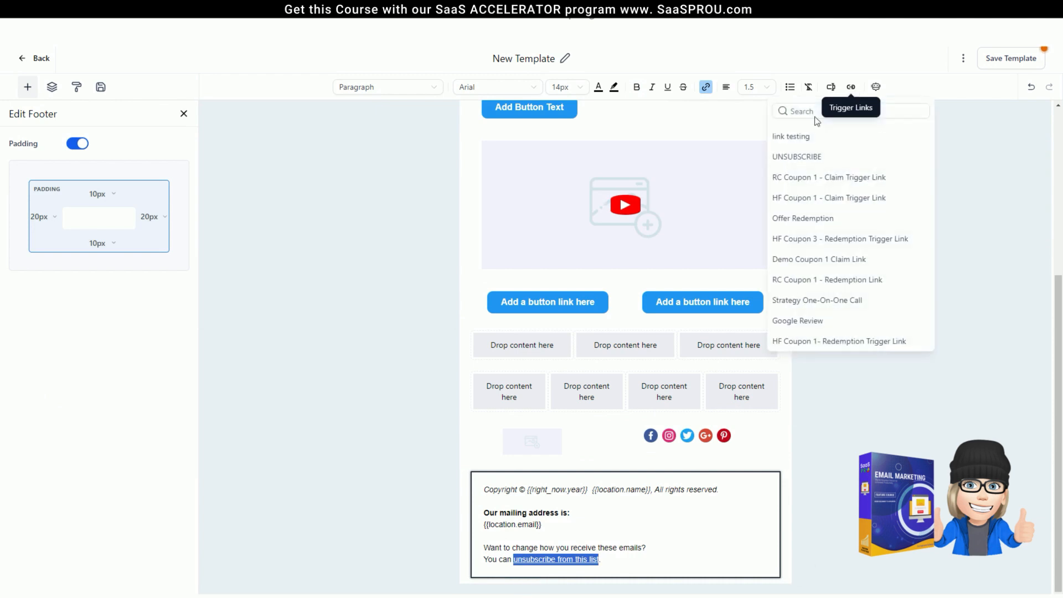
click(786, 159)
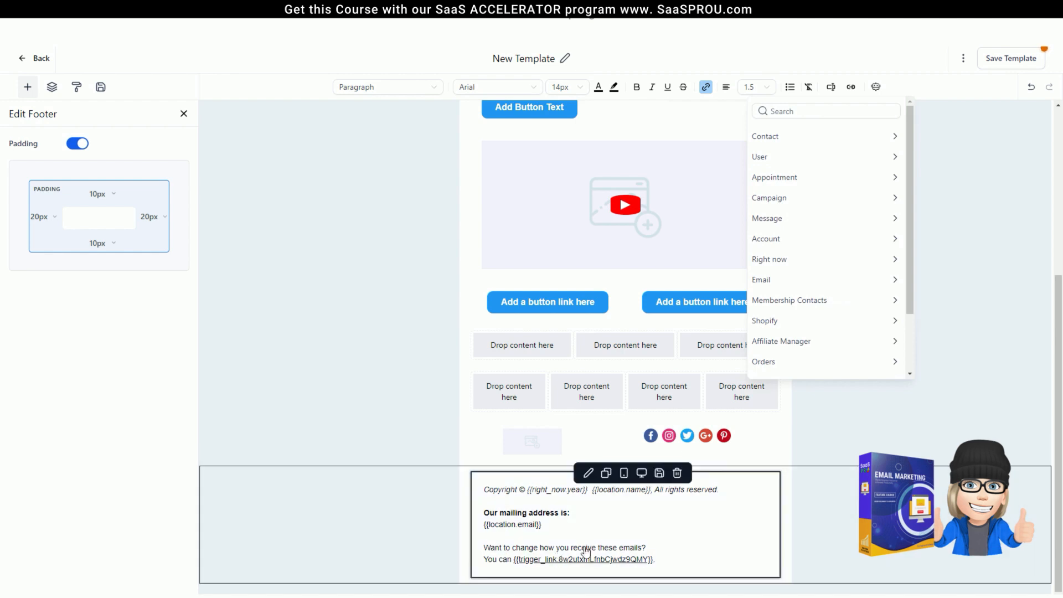
Save the footer and the header's social icons as reusable elements in the saved items.
click(659, 473)
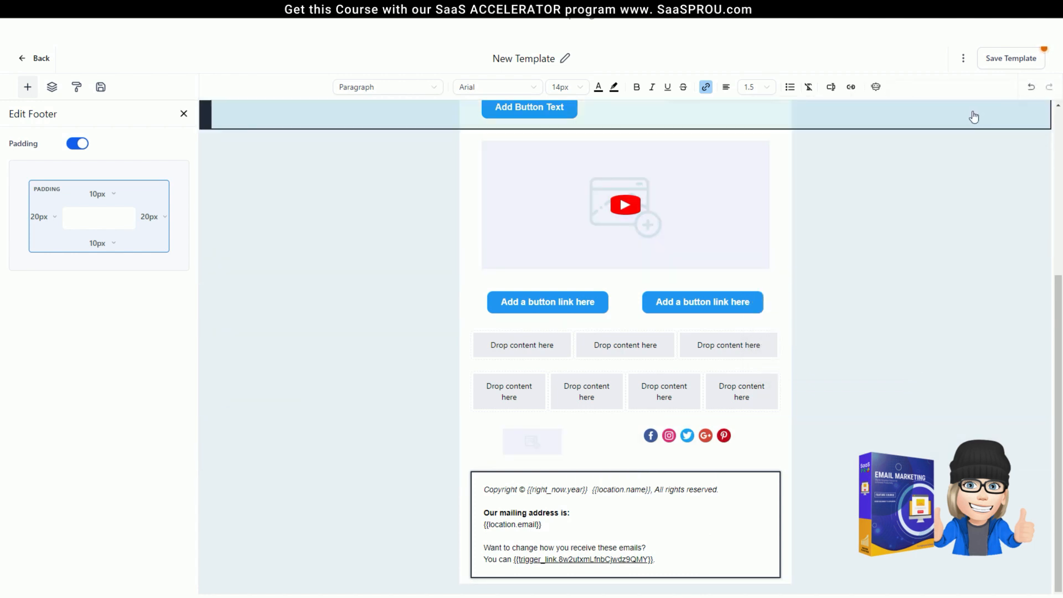
click(100, 87)
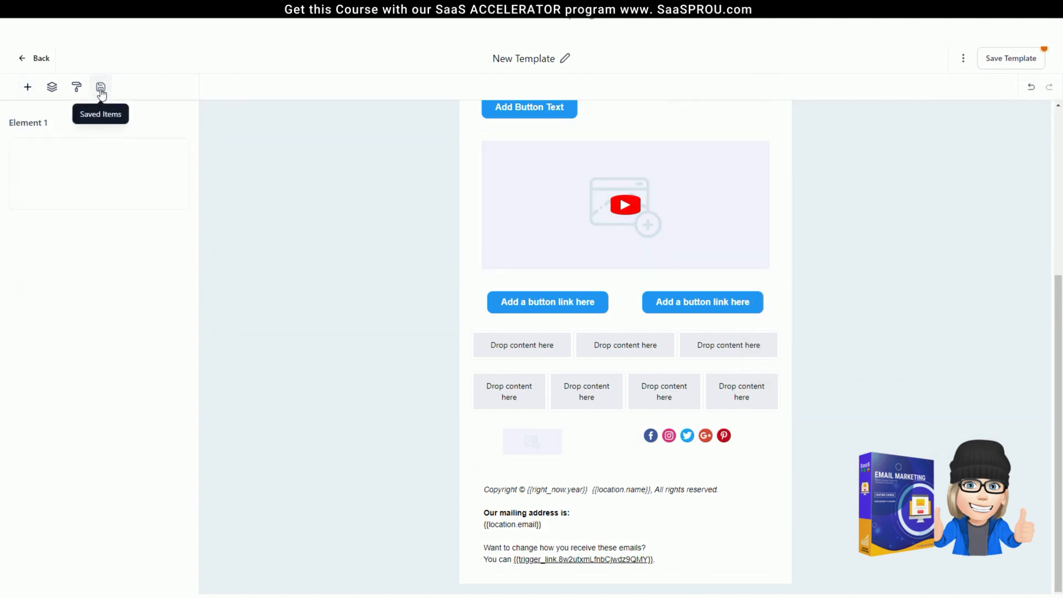
drag(47, 197, 607, 216)
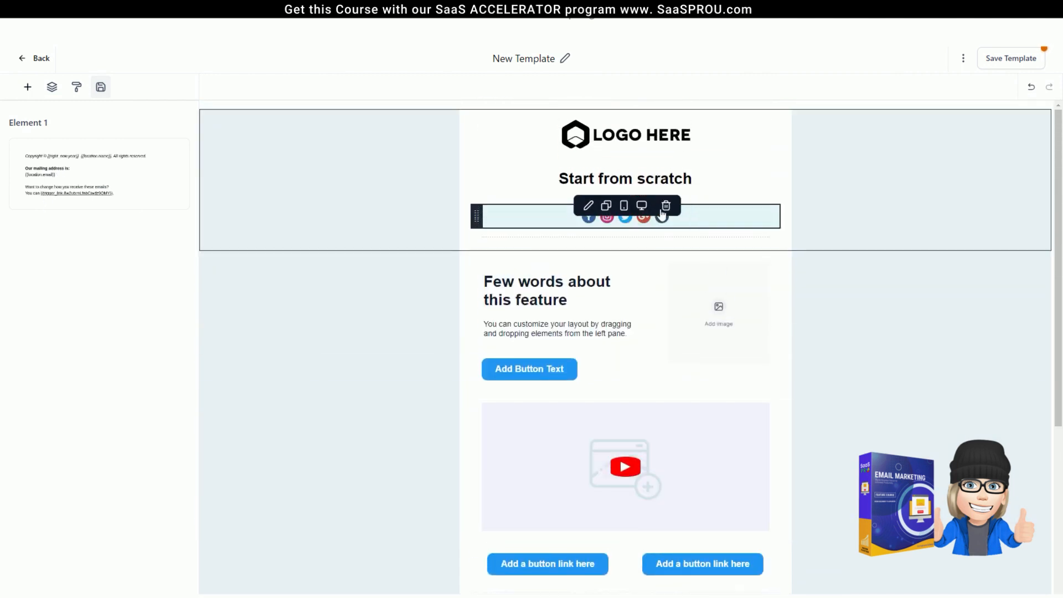
click(661, 205)
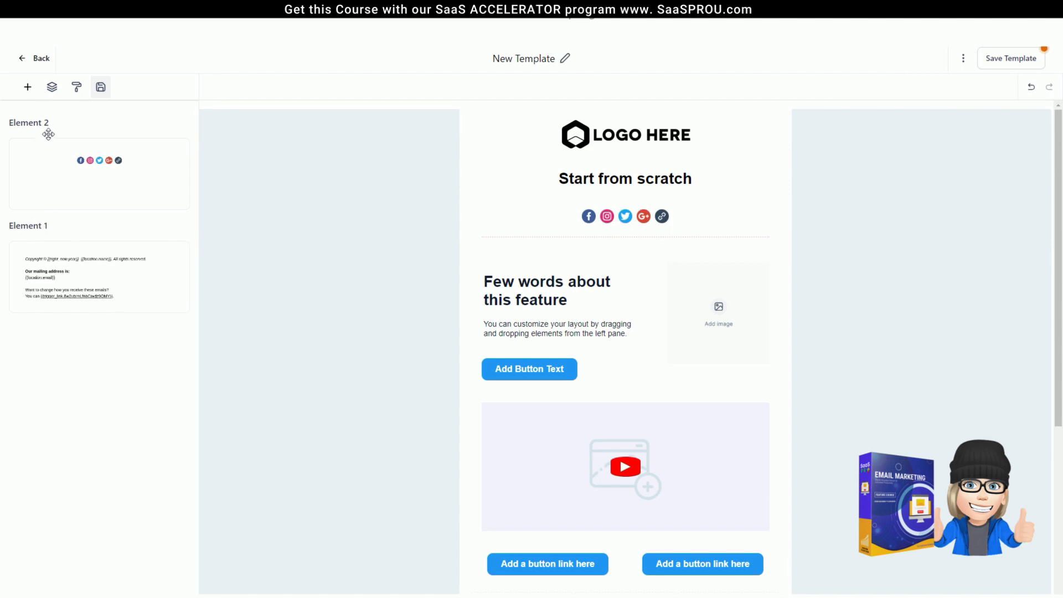
Rename the template "TEMPLATE -DEMO EMAIL" and save it.
click(1002, 70)
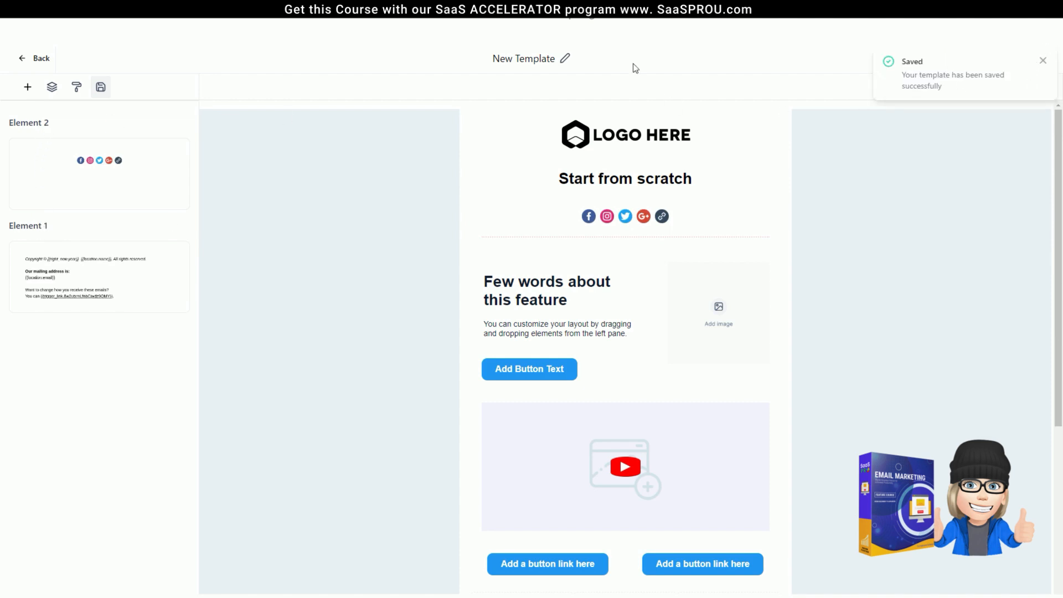
triple_click(535, 60)
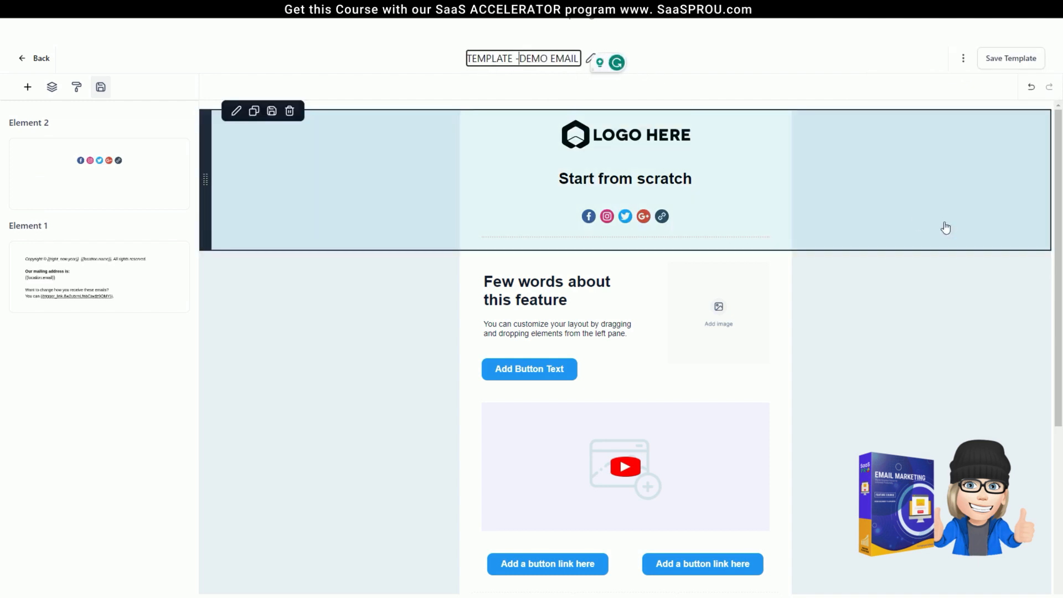
scroll(923, 228, down, 2)
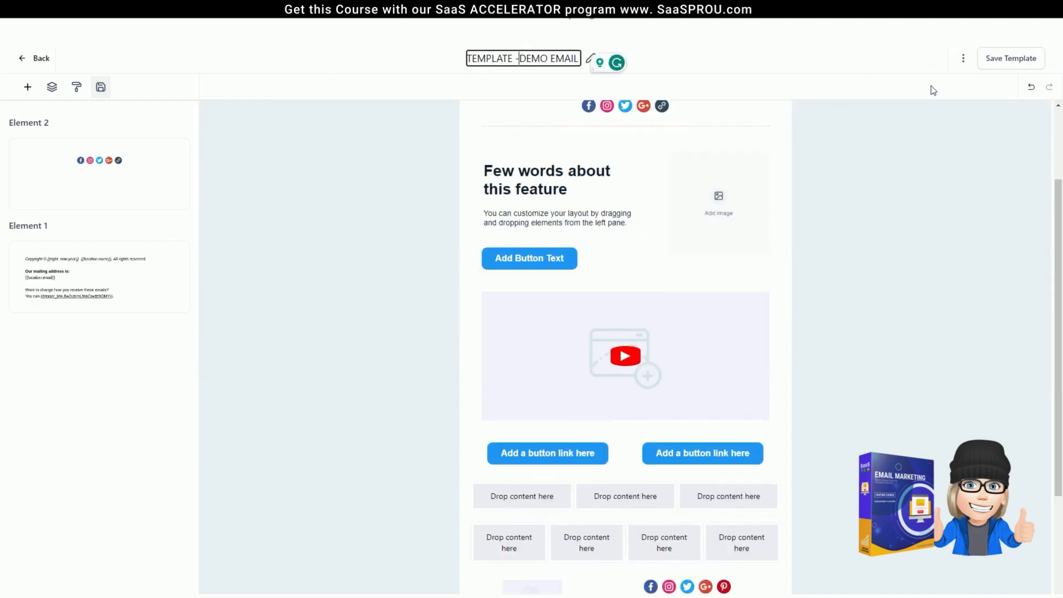
click(998, 66)
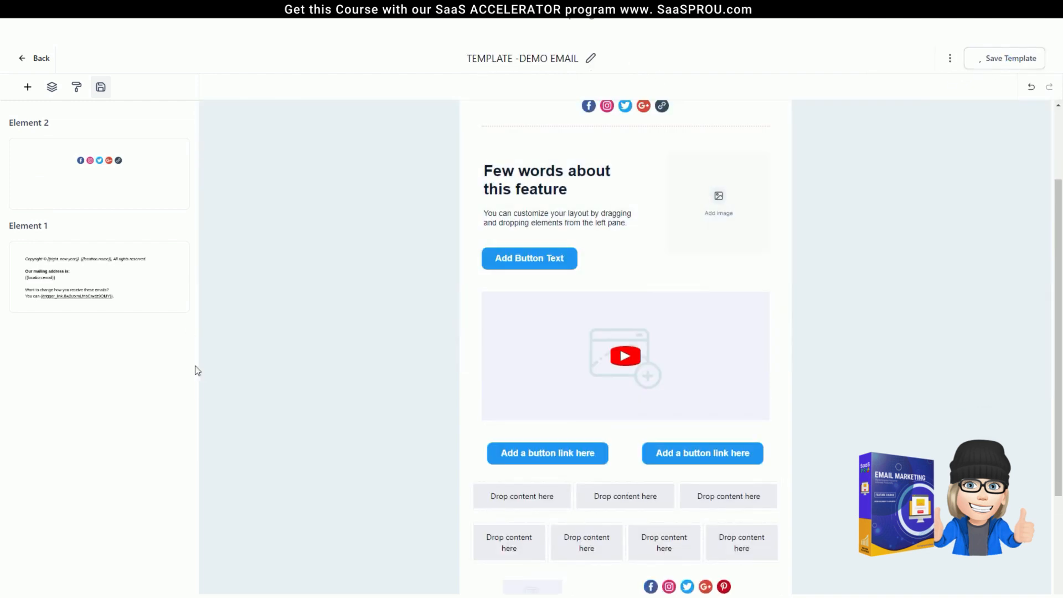
Preview the template in desktop, tablet and mobile views to compare how its sections display.
scroll(428, 452, down, 3)
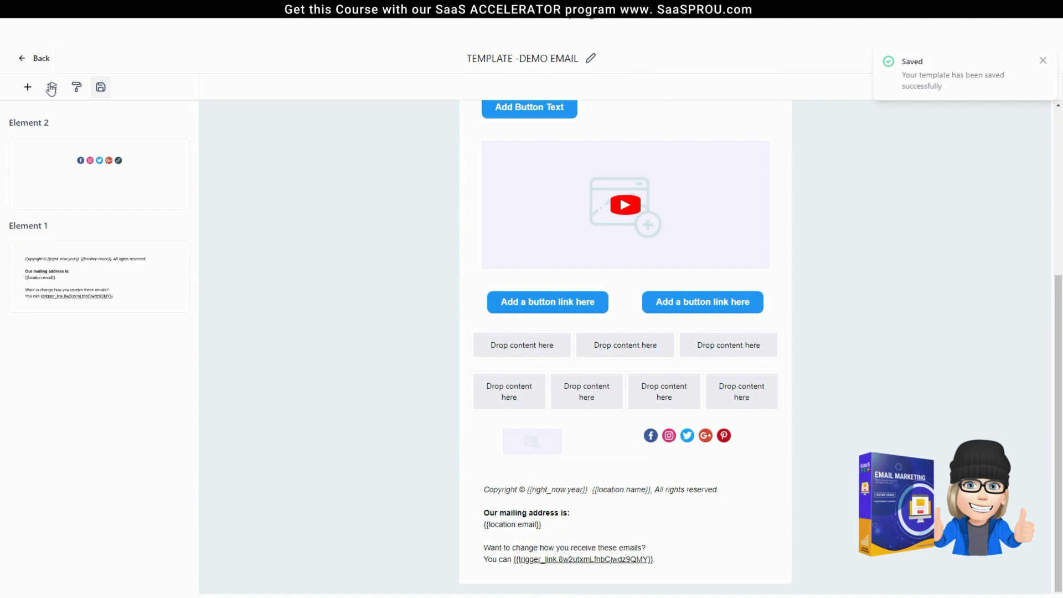
click(27, 87)
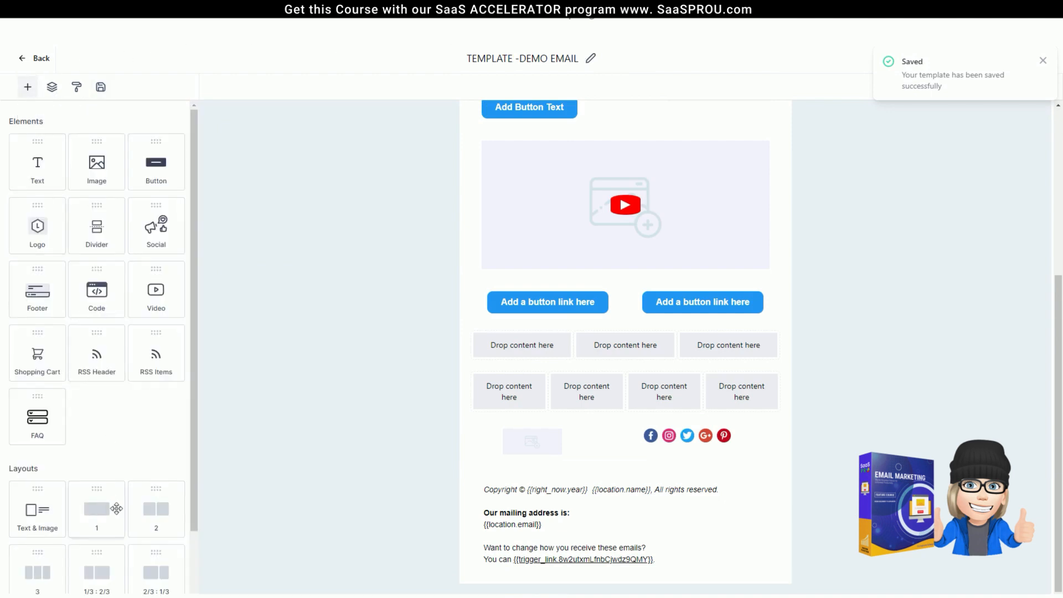
scroll(116, 508, down, 2)
scroll(310, 354, up, 5)
scroll(121, 201, up, 2)
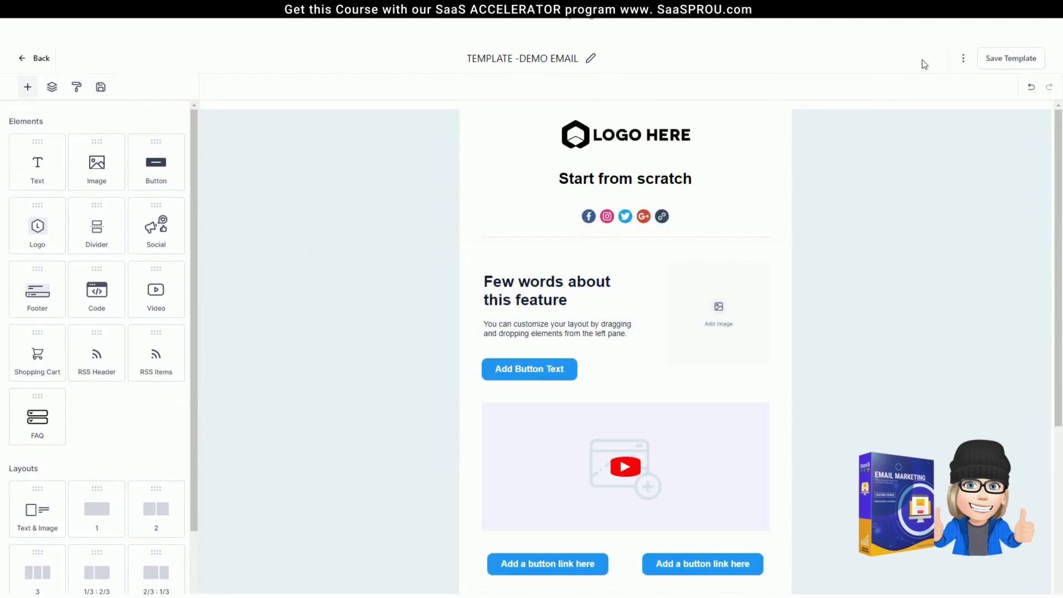
click(963, 59)
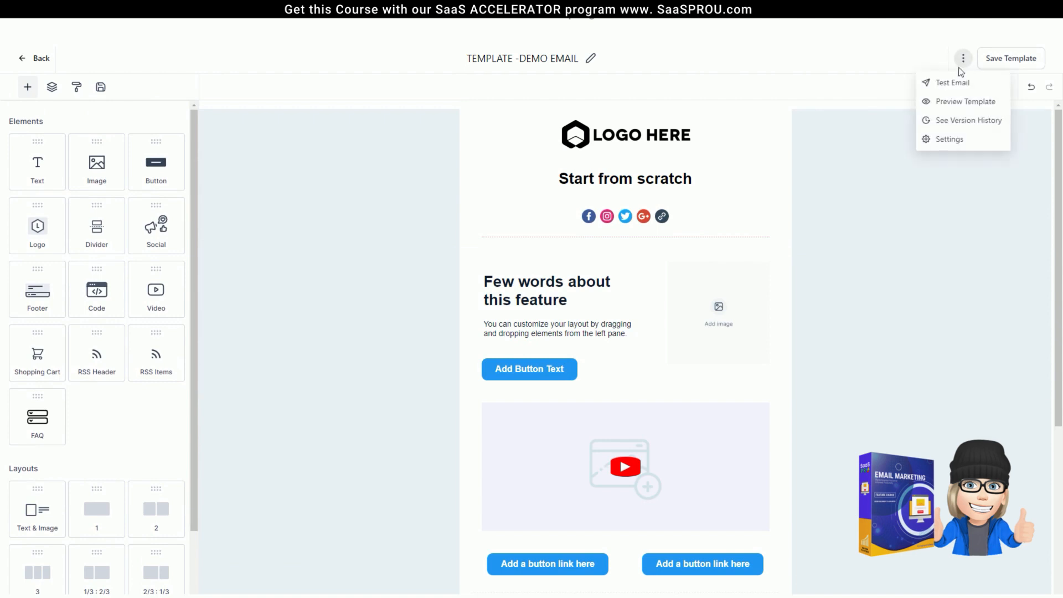
click(966, 105)
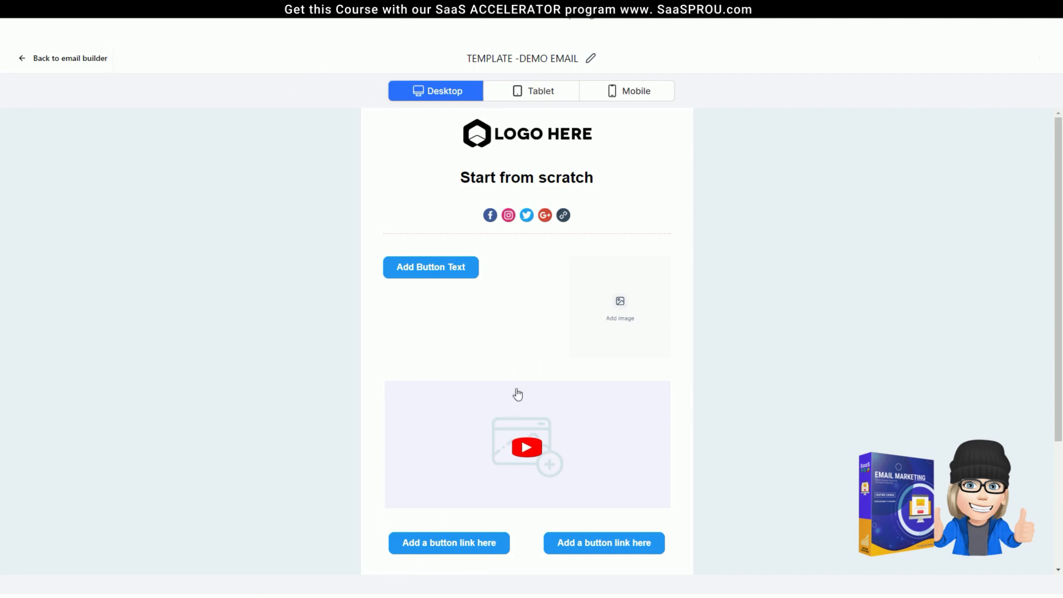
click(541, 97)
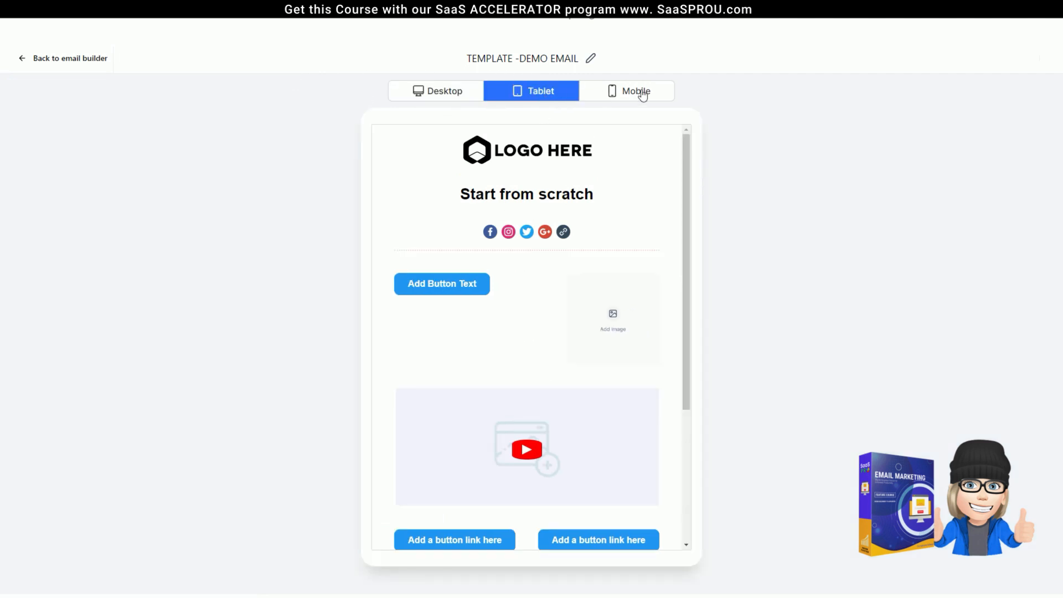
click(641, 96)
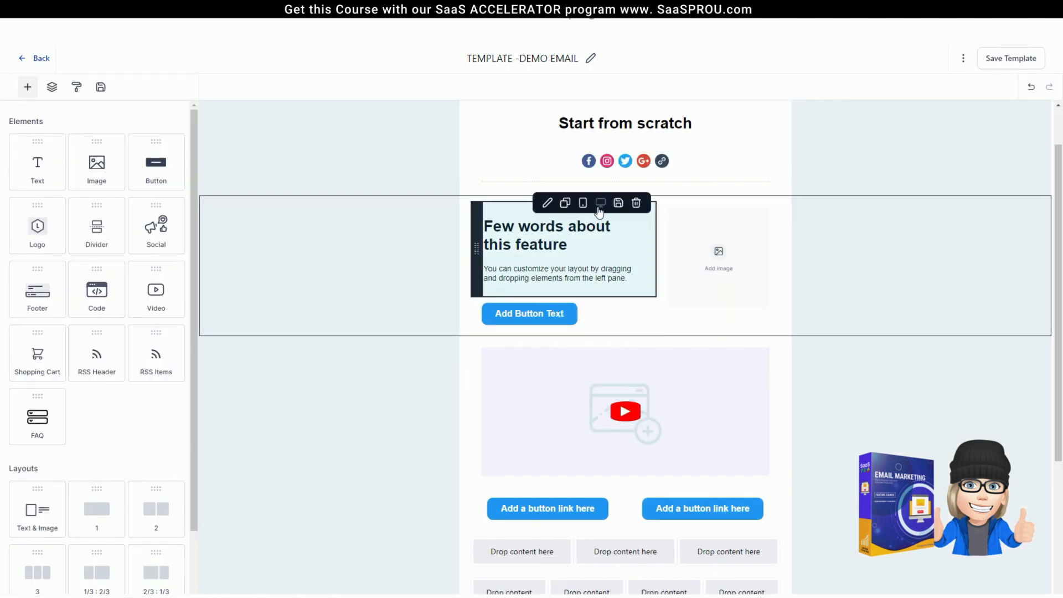
Hide the "Few words about this feature" text and its adjacent image on mobile, and delete the button below the text.
click(583, 205)
click(561, 313)
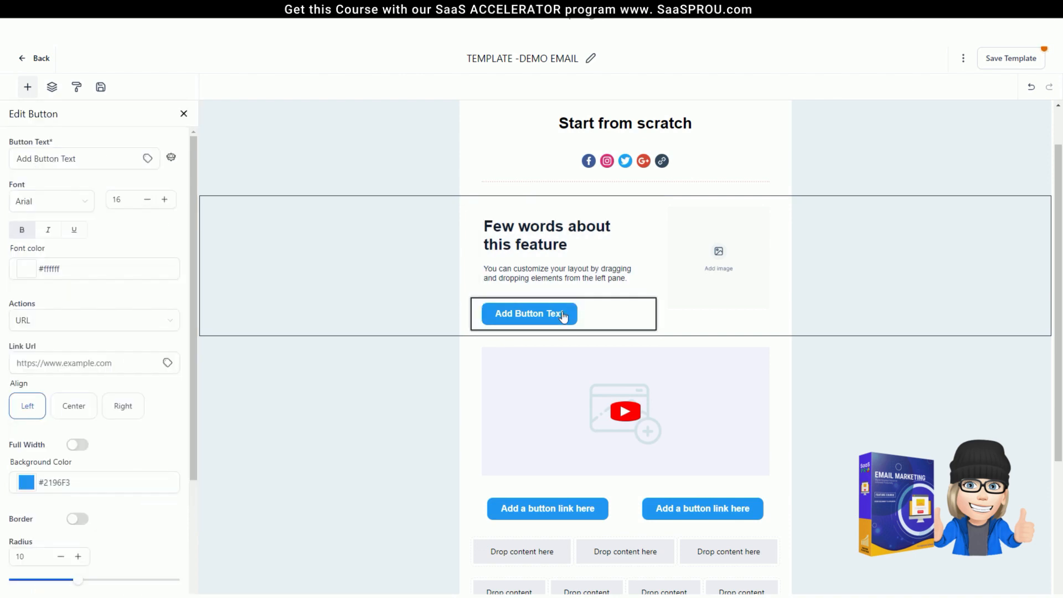
click(592, 319)
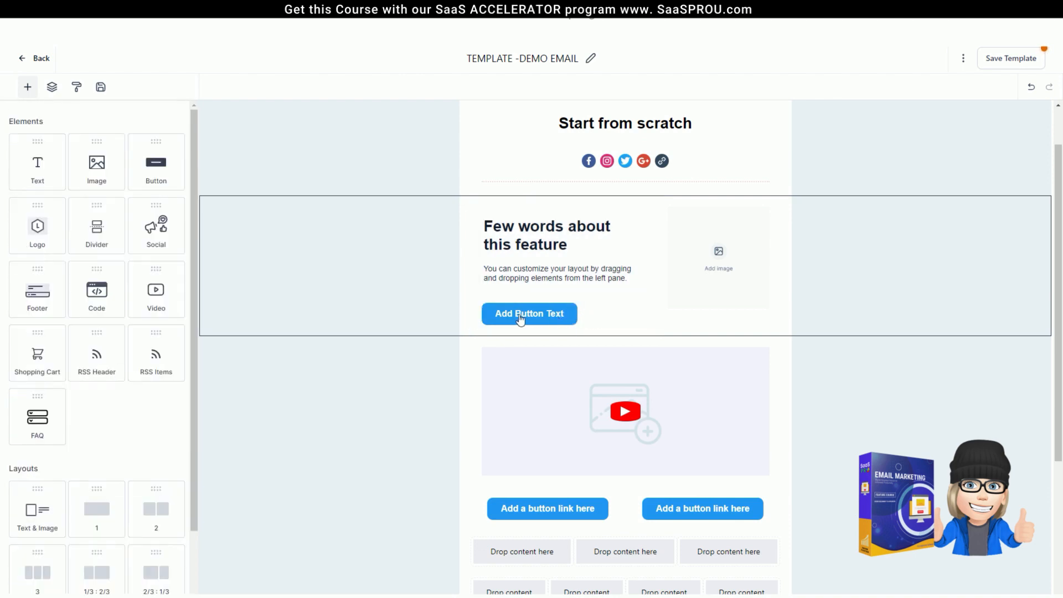
click(764, 207)
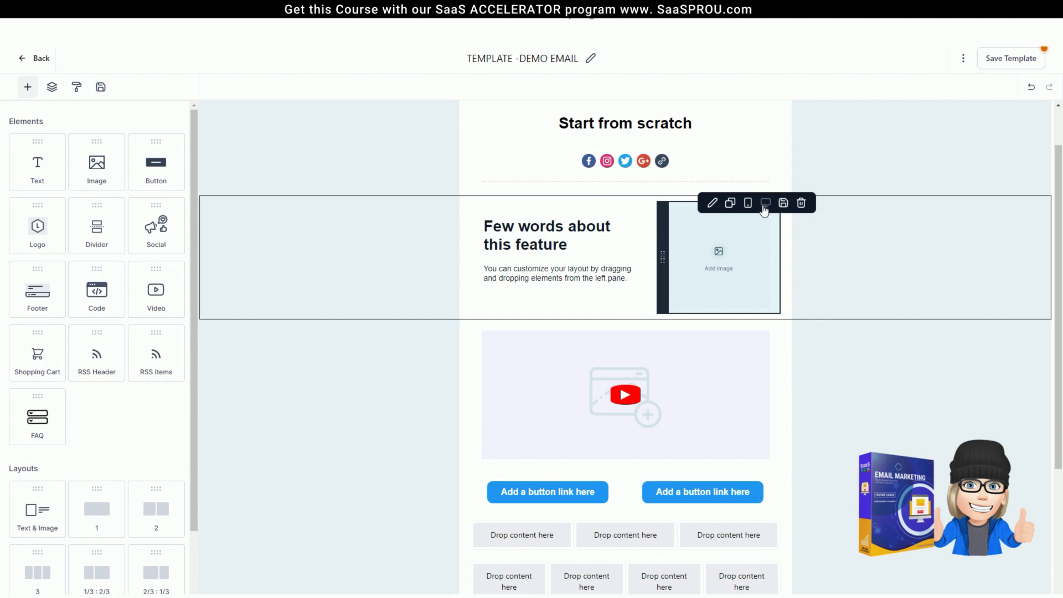
click(607, 219)
click(735, 218)
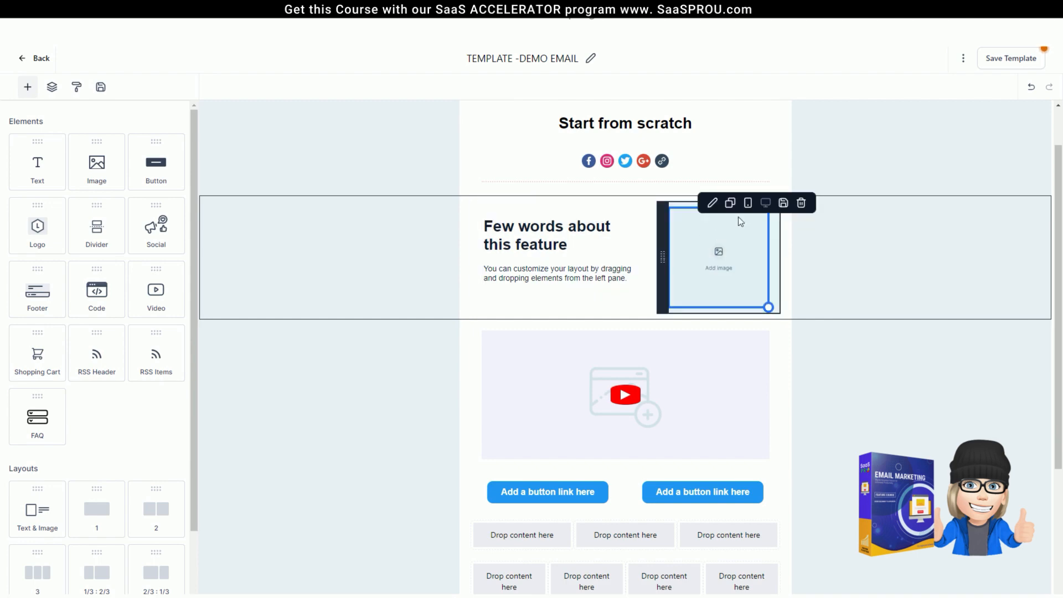
Save the template, preview it in desktop, tablet and mobile views, and return to the email builder.
click(996, 60)
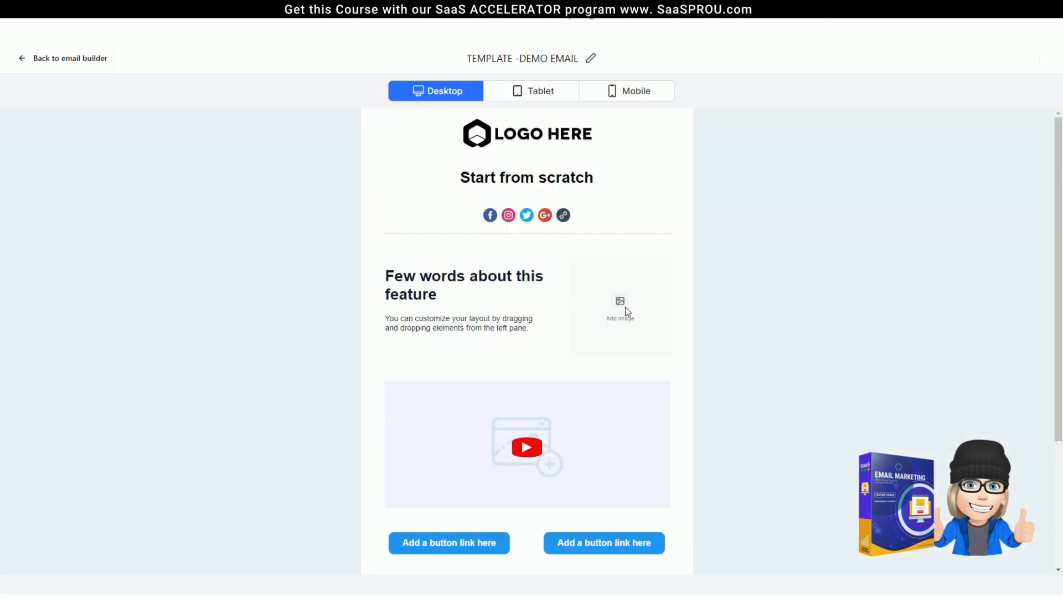
click(534, 95)
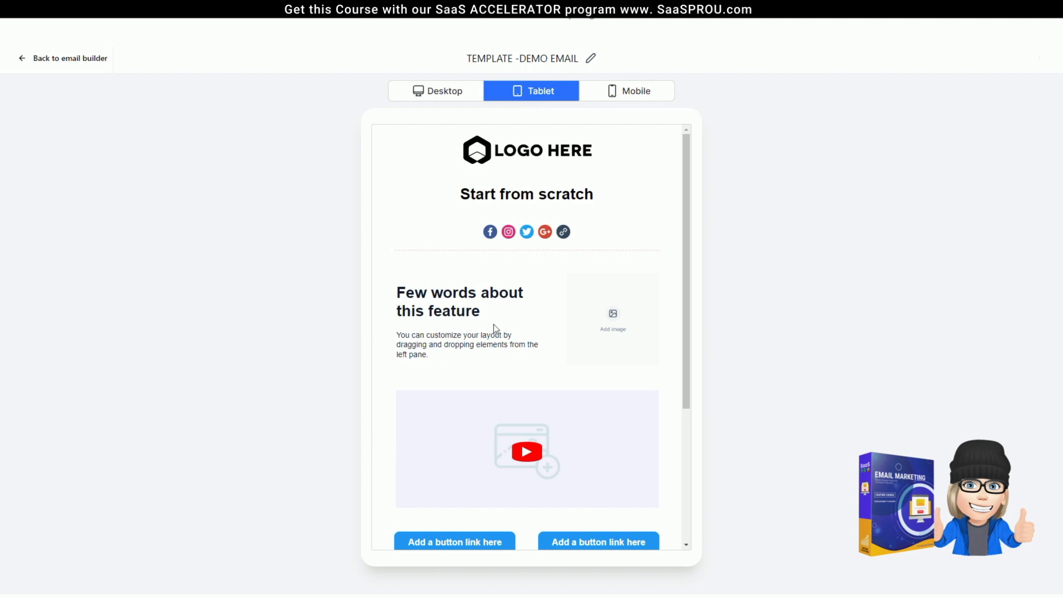
click(639, 94)
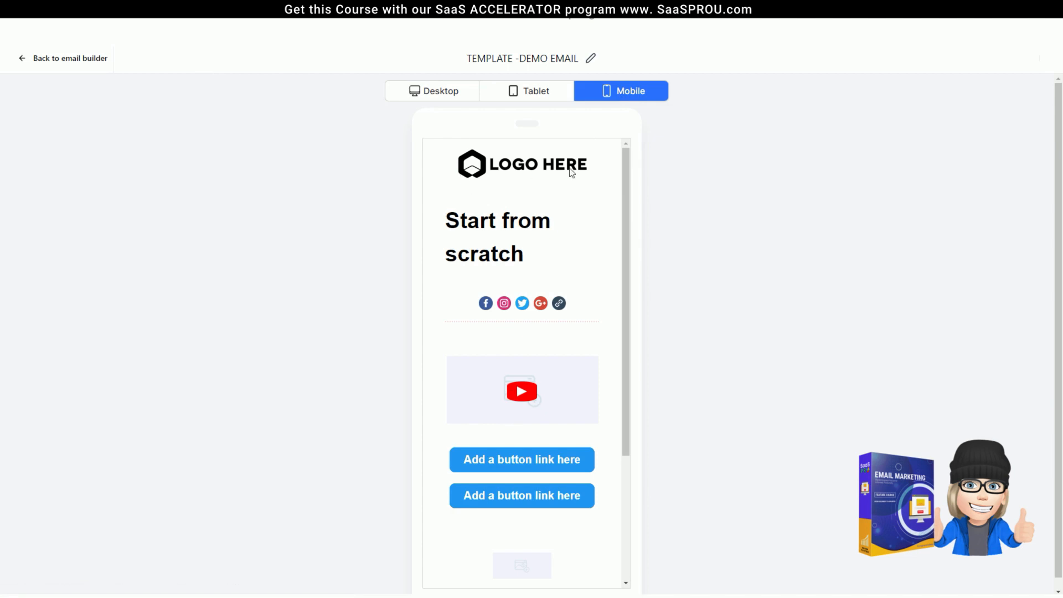
click(83, 60)
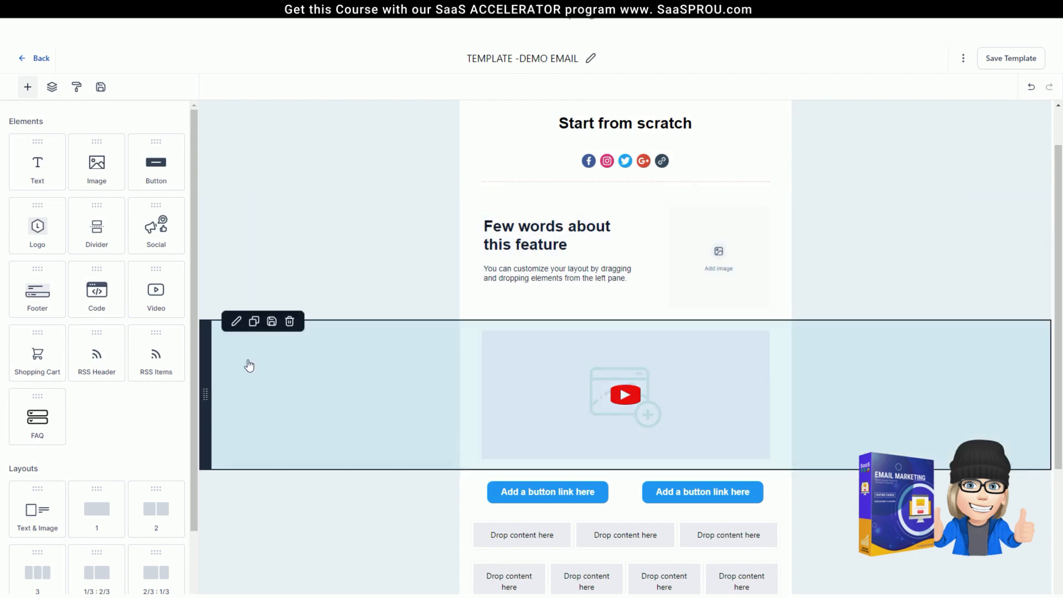
Save the demo template and return to the email templates list.
click(1001, 57)
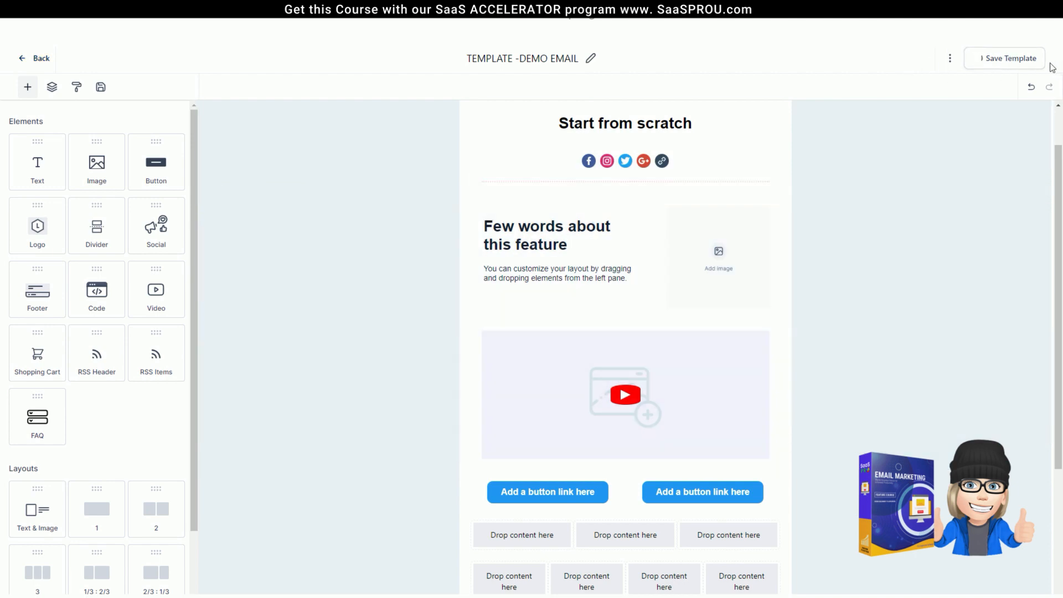
click(39, 62)
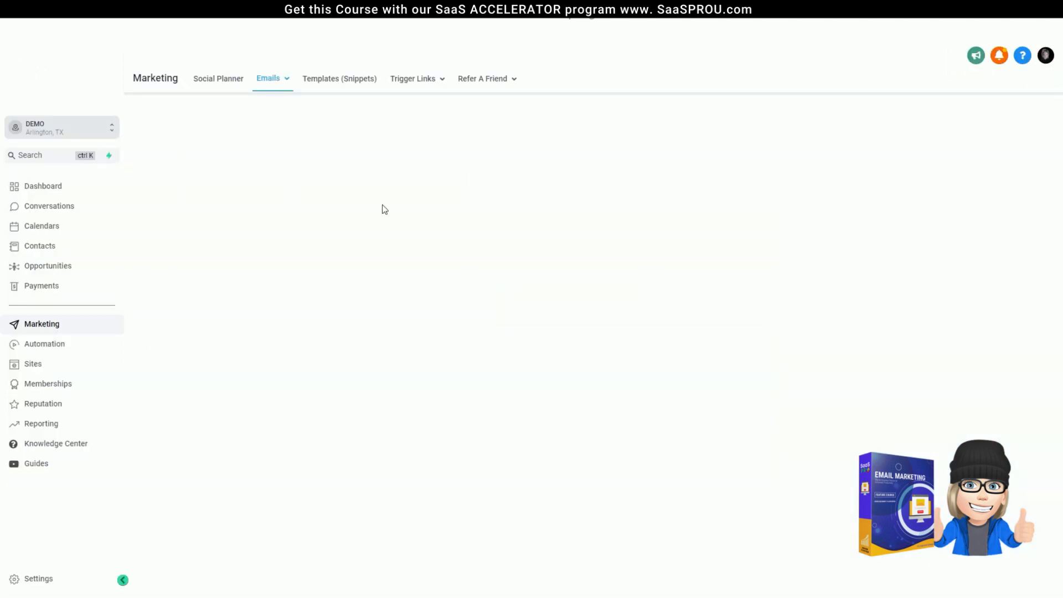
Create a blank template in the Design Editor, check its saved elements, and return to the templates list.
click(921, 127)
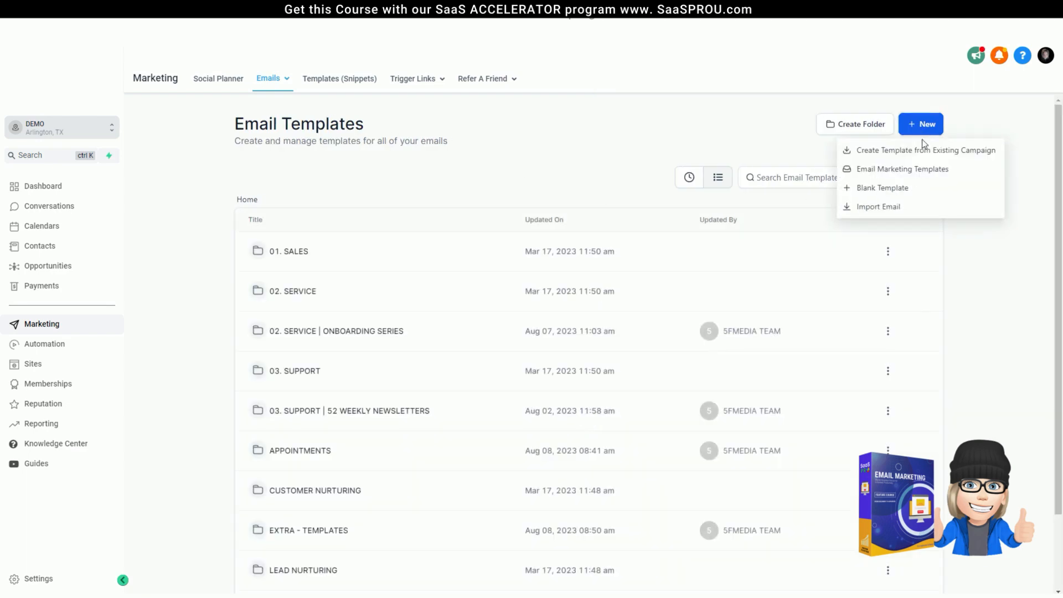
click(883, 188)
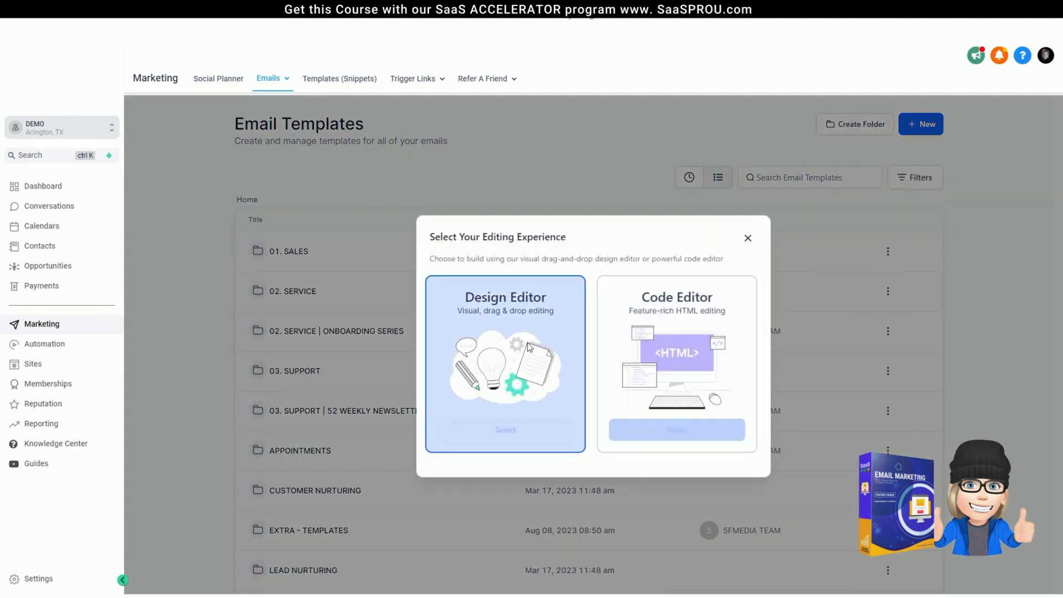
click(511, 434)
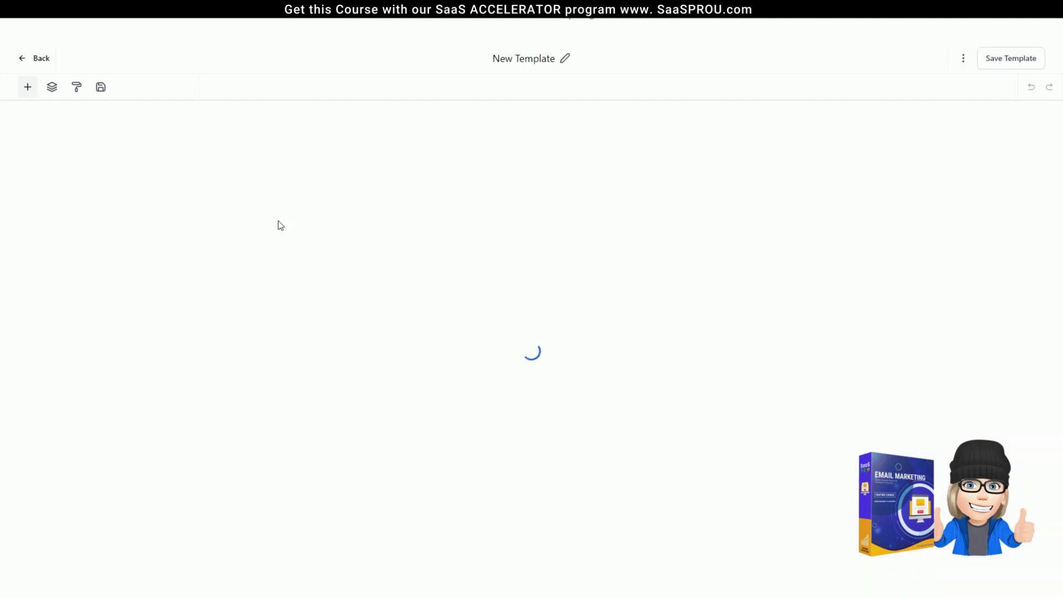
click(101, 87)
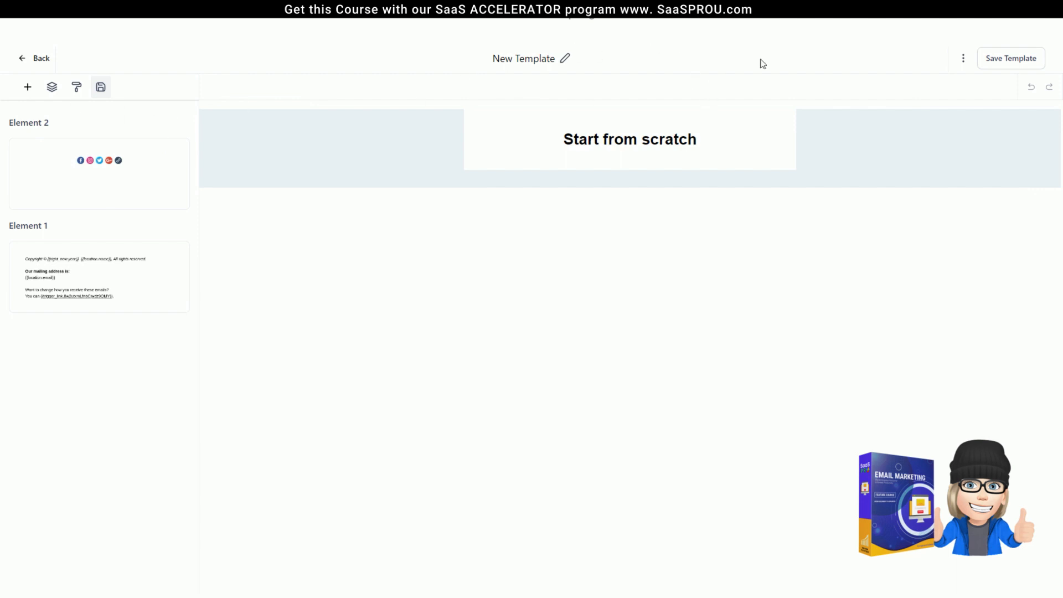
click(41, 62)
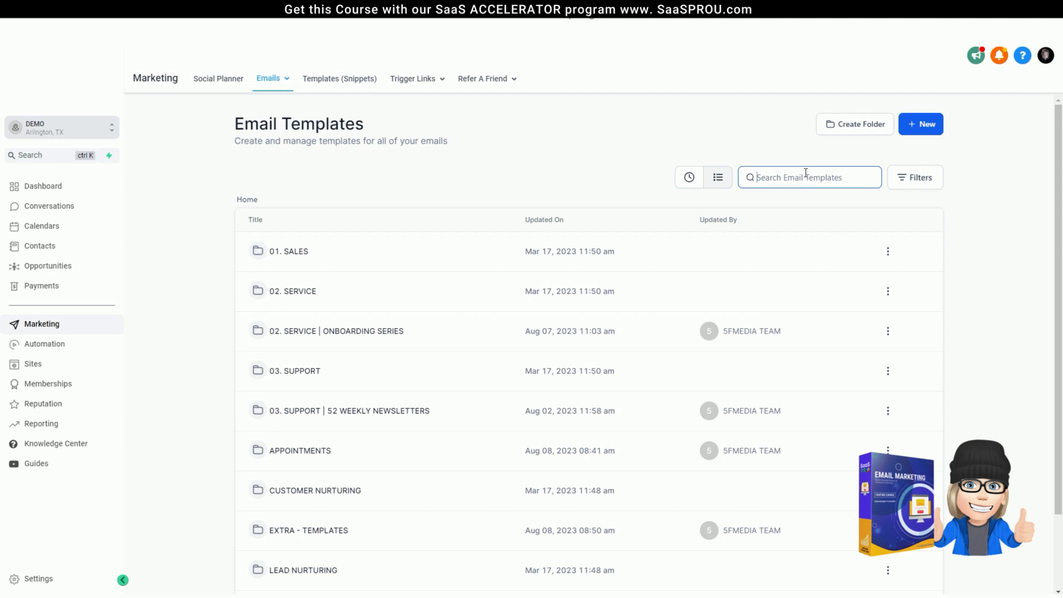
Search the email templates for "TEM", check the available actions for "TEMPLATE -DEMO EMAIL", and open that template.
text(TEM)
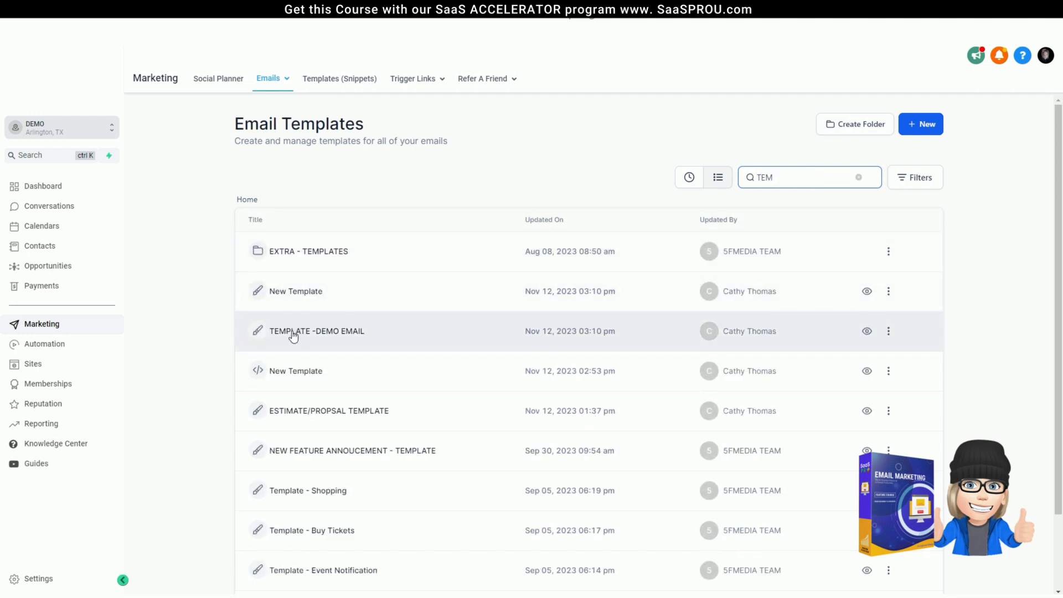
click(888, 331)
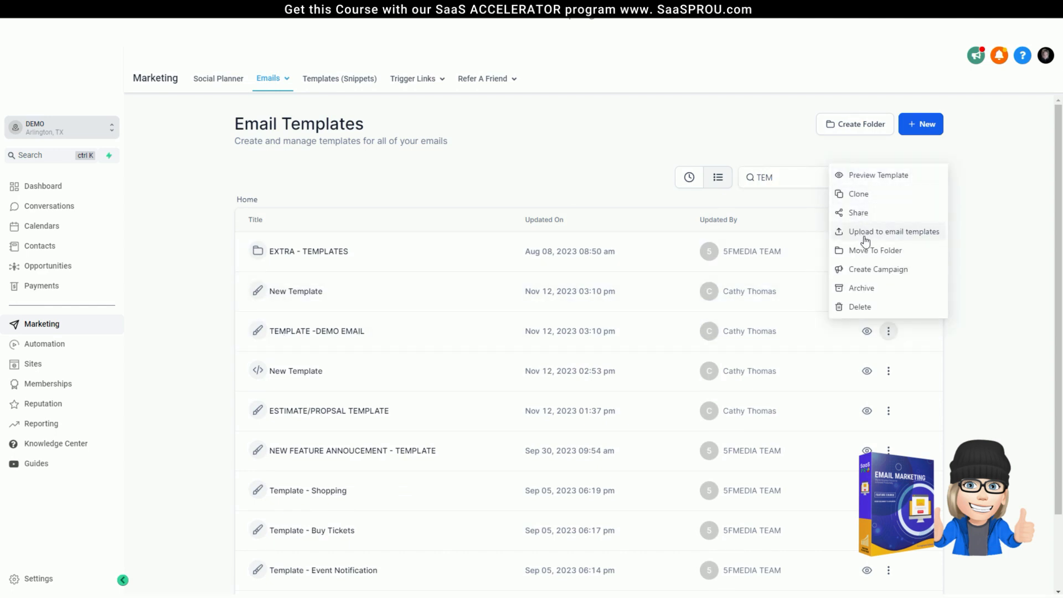
click(311, 336)
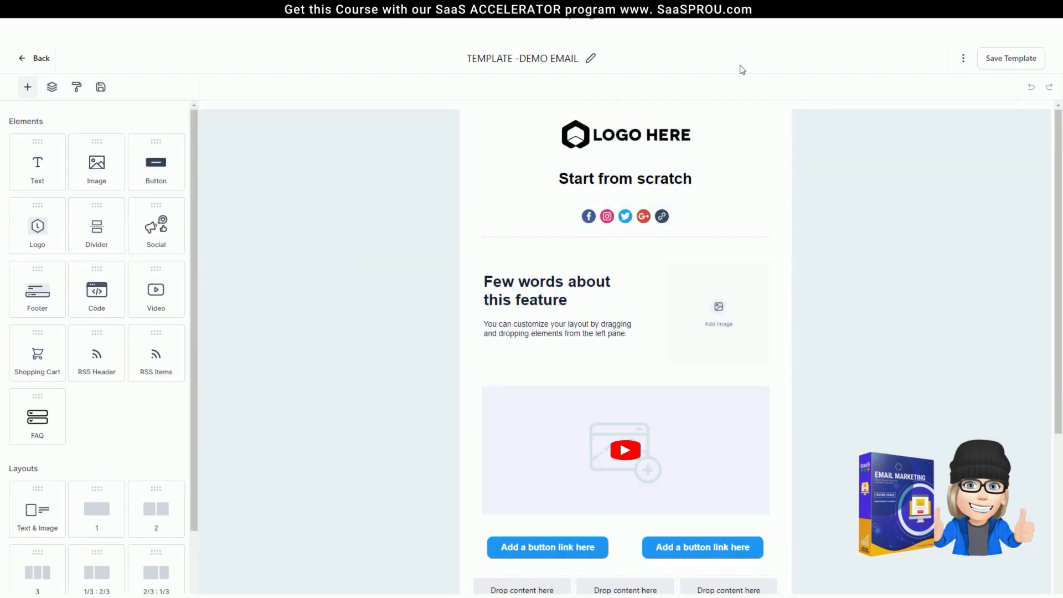
Save the demo template and leave the editor for the Email Campaigns page.
click(1020, 65)
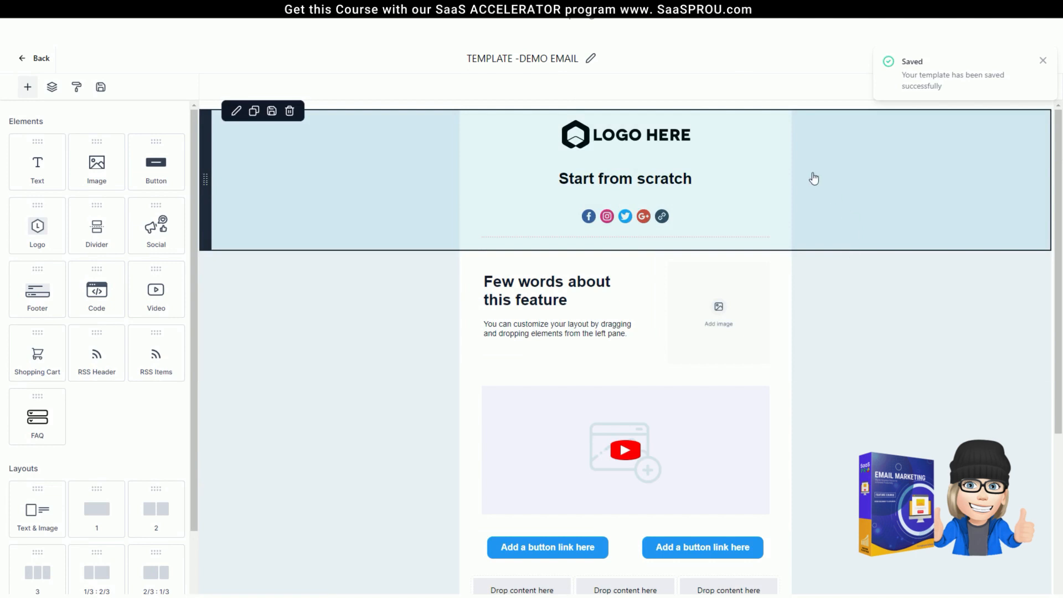
click(29, 68)
mouse_move(268, 76)
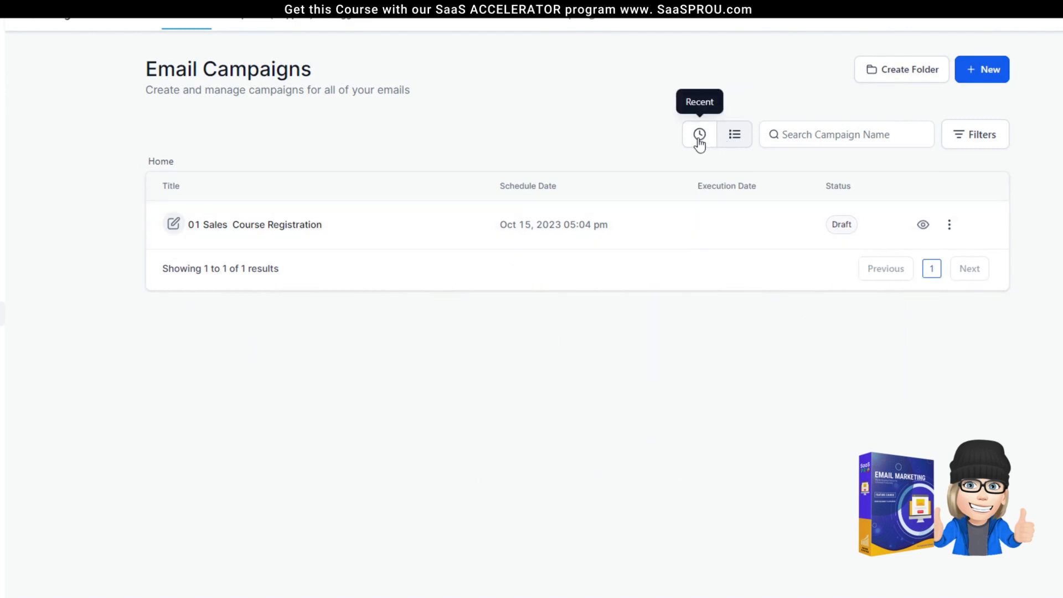
Examine the campaign search field and the status filter options for the email campaigns list.
click(813, 134)
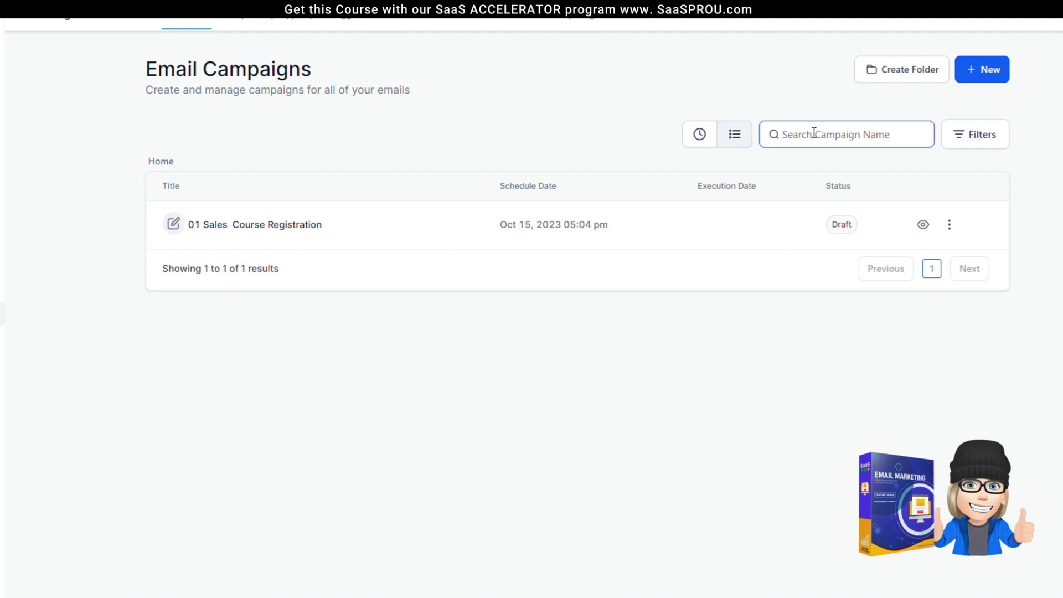
click(984, 141)
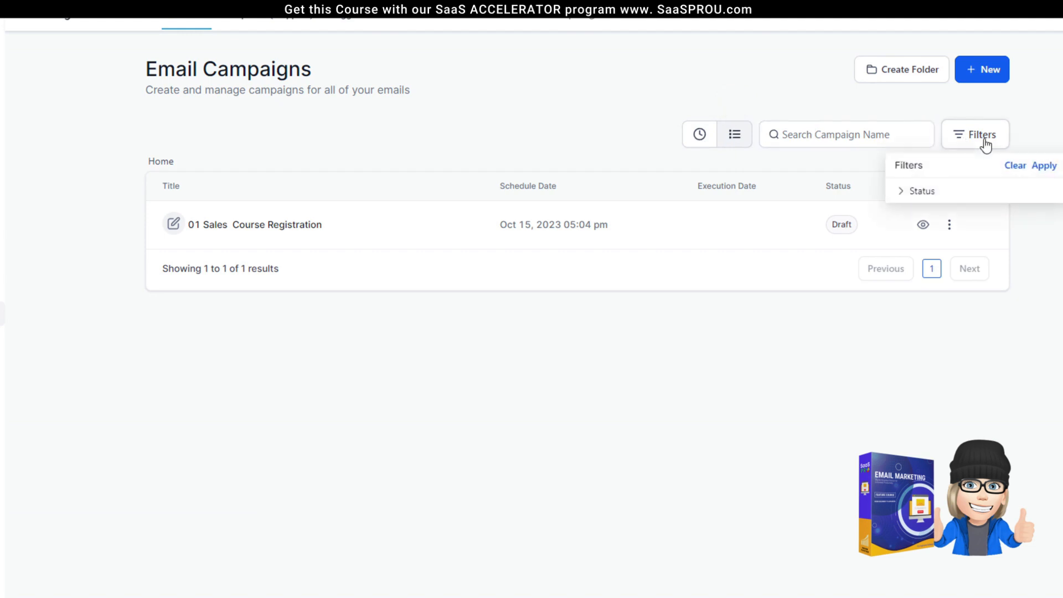
click(920, 199)
click(928, 230)
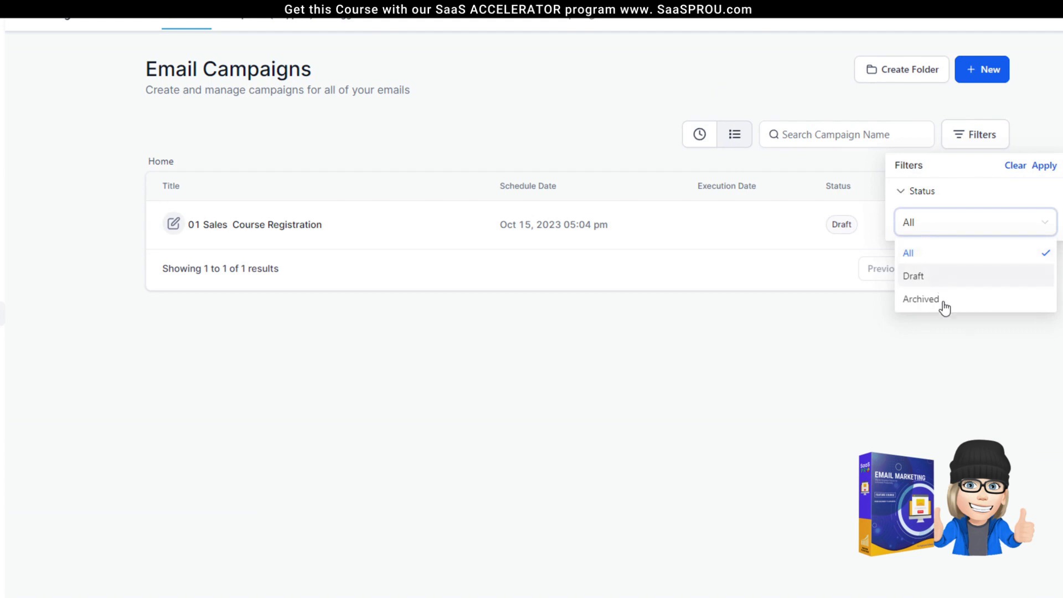
click(589, 78)
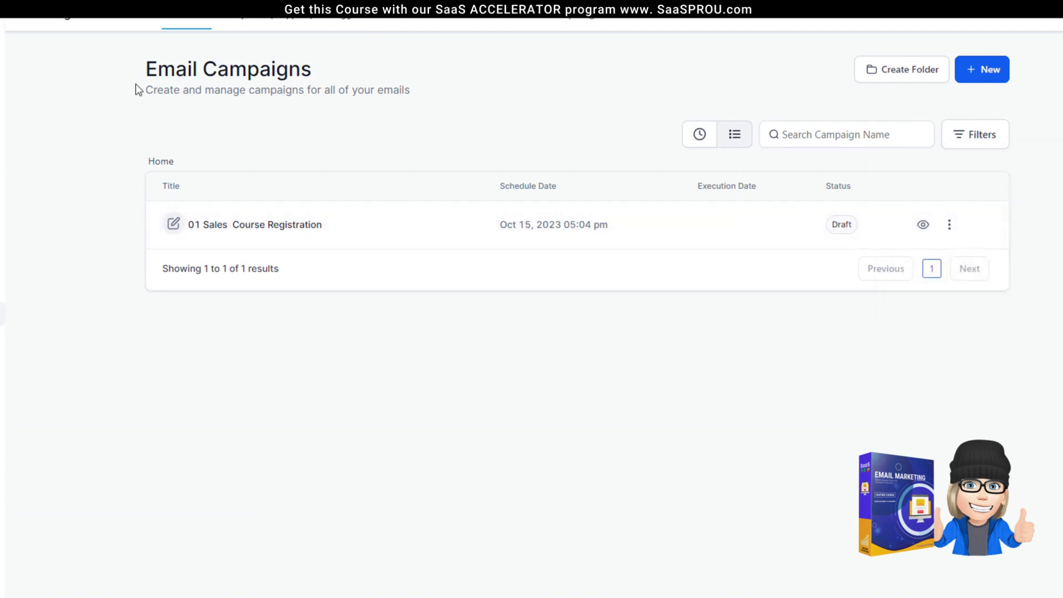
Inspect the campaign folder creation dialog and the available actions for the "01 Sales Course Registration" campaign.
click(901, 71)
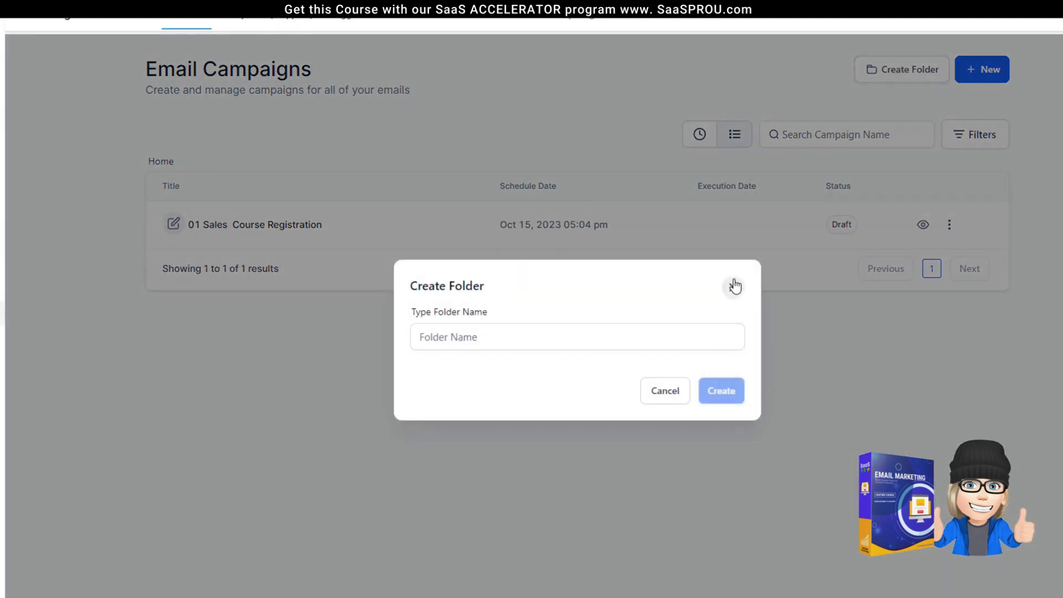
click(733, 287)
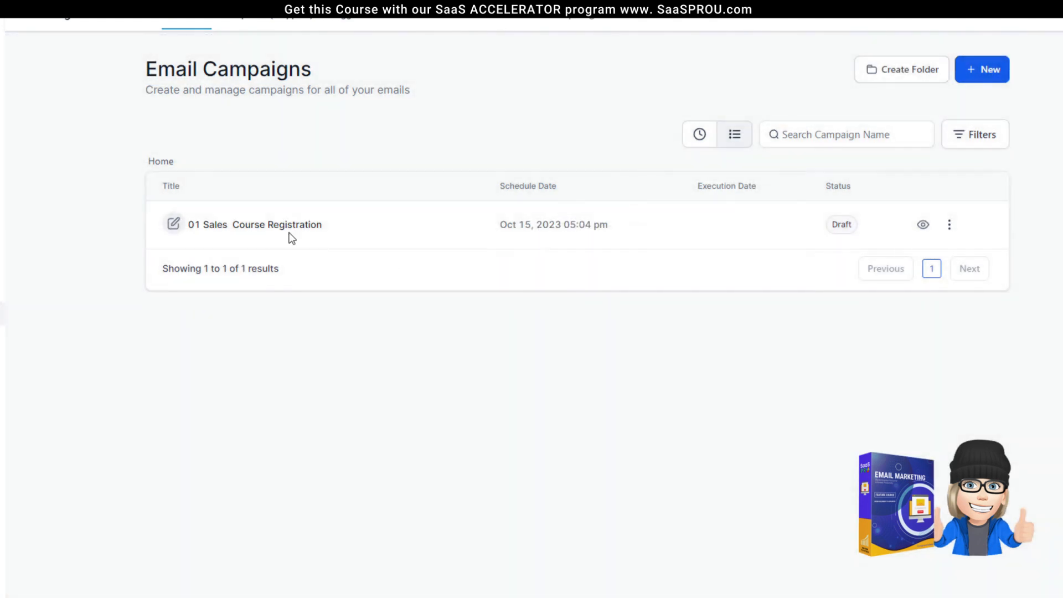
click(950, 228)
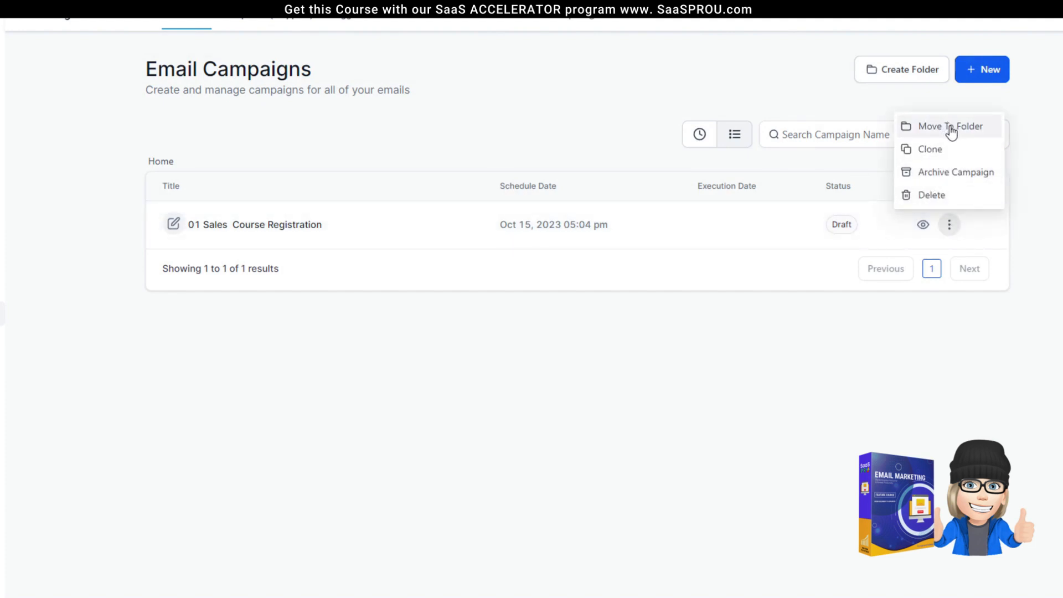
Start a new email campaign and name it "TEMP CAMPAIGN".
click(988, 69)
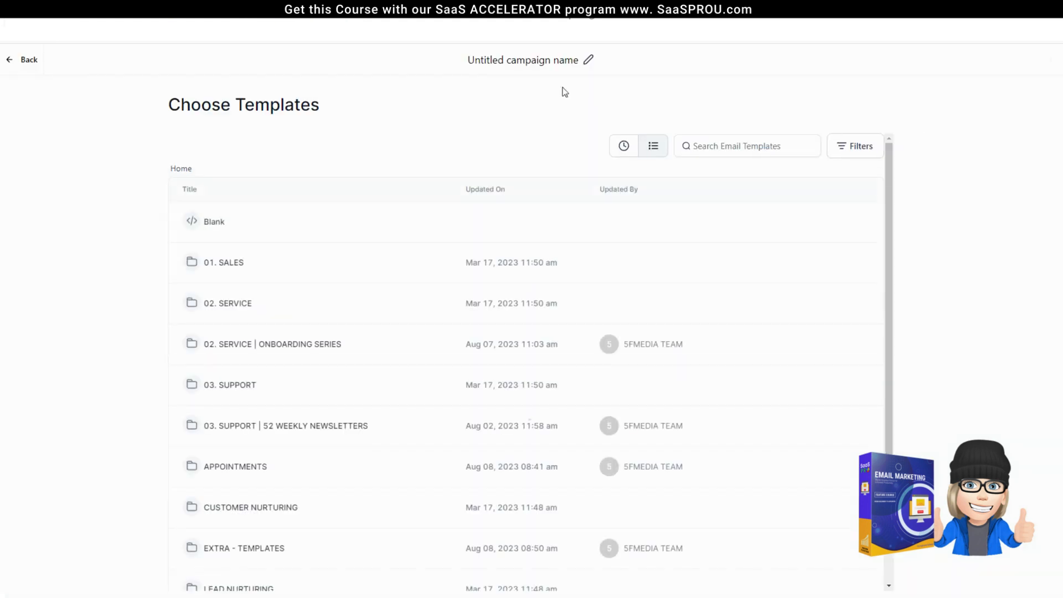
click(544, 62)
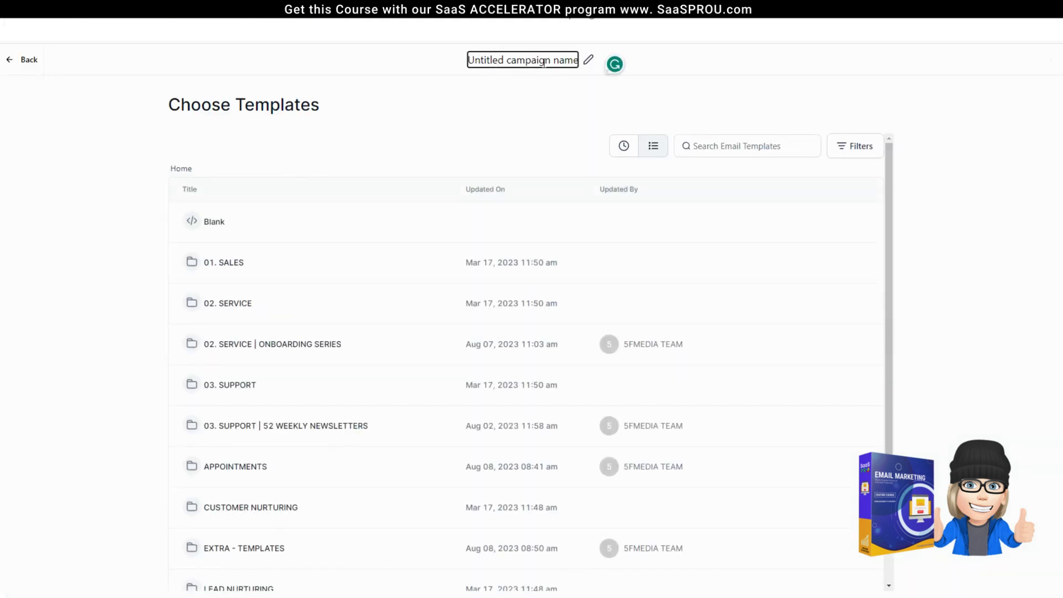
key(ctrl+a)
text(TEMP CAMPAIGN)
click(520, 131)
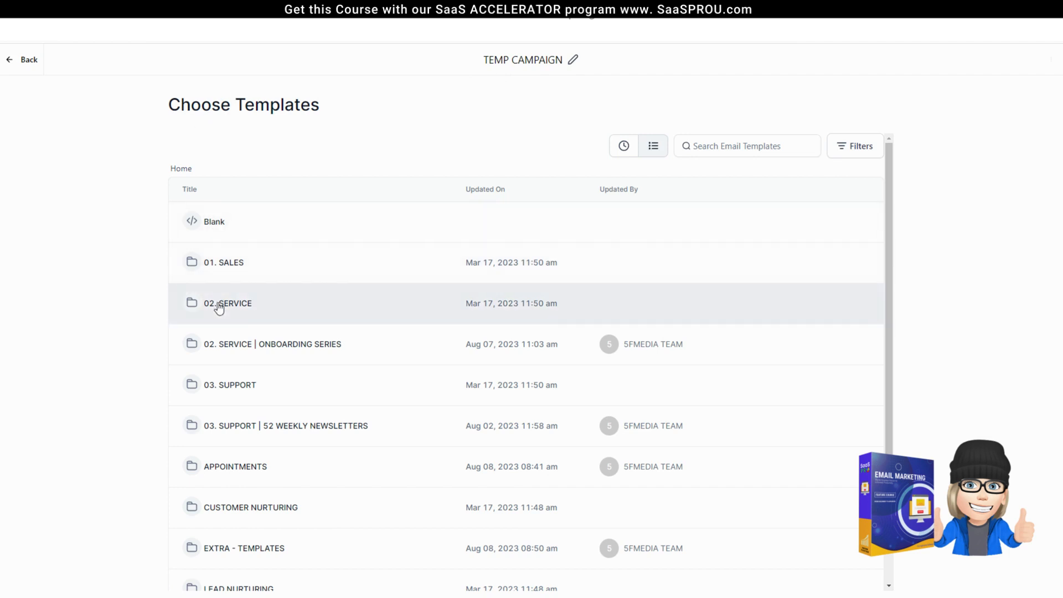
Search the campaign's template choices for "tem" and select "TEMPLATE -DEMO EMAIL".
click(704, 142)
text(tem)
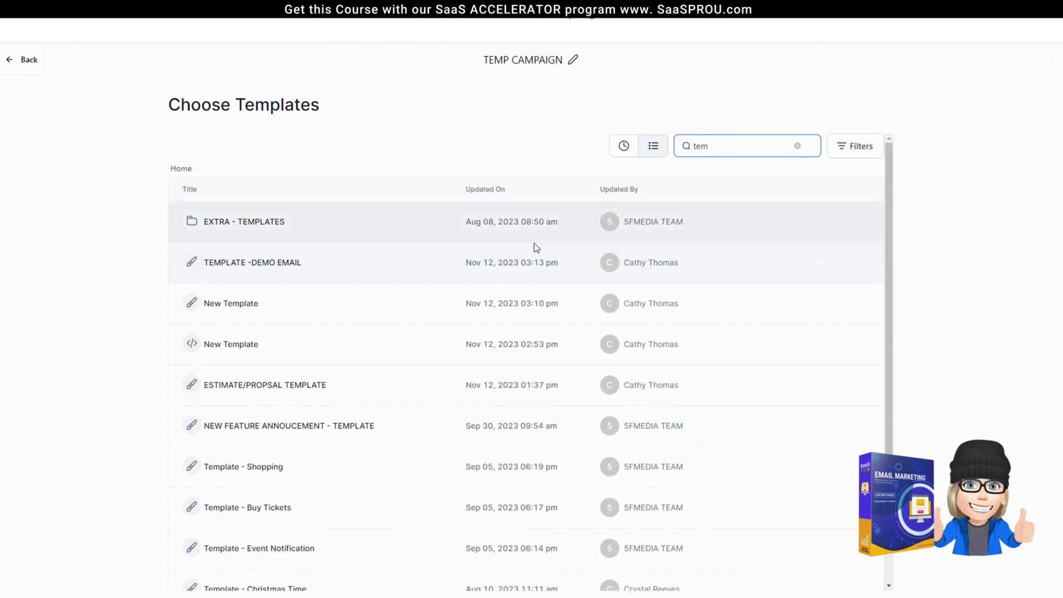
click(278, 269)
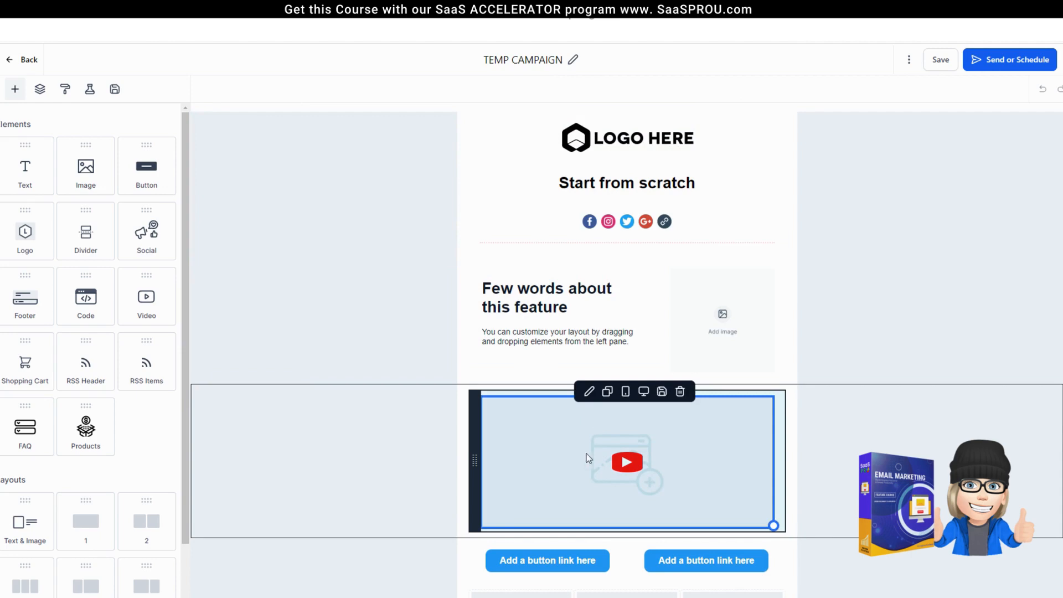
Review the campaign email's layout down to the footer and save the campaign.
scroll(621, 435, down, 3)
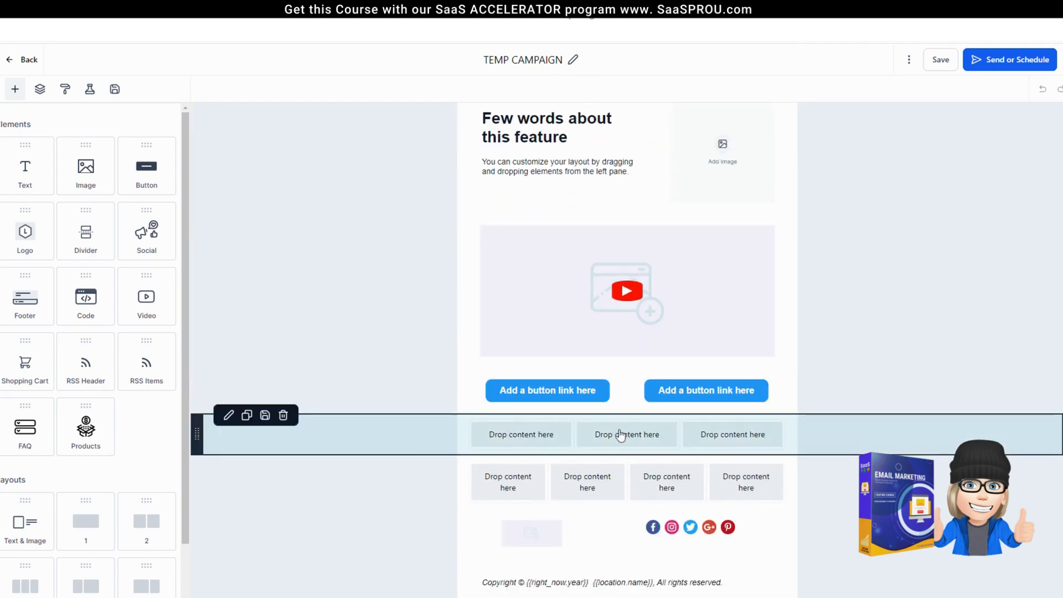
scroll(621, 435, up, 3)
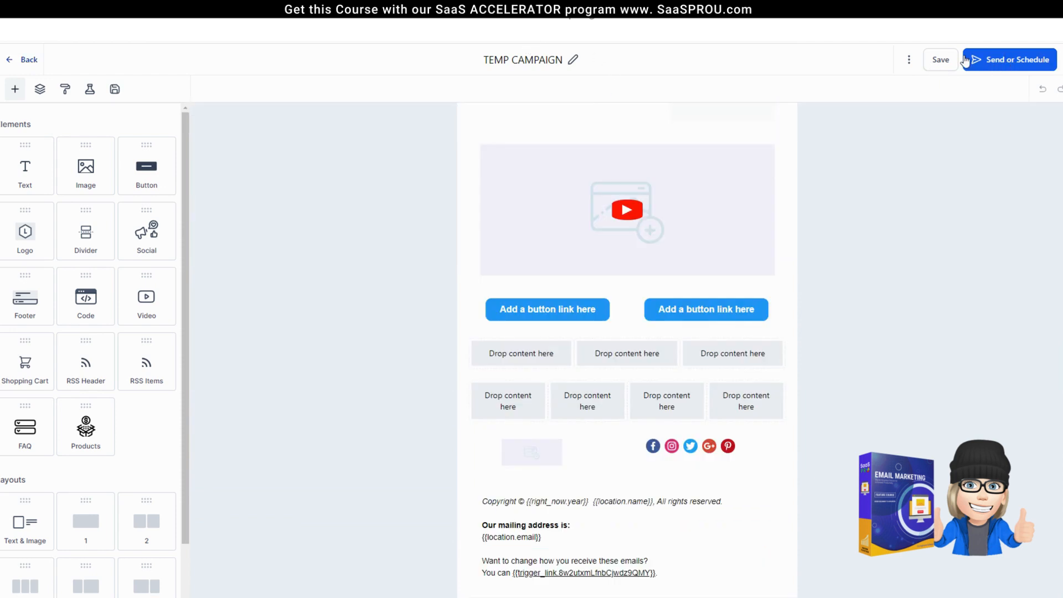
click(939, 59)
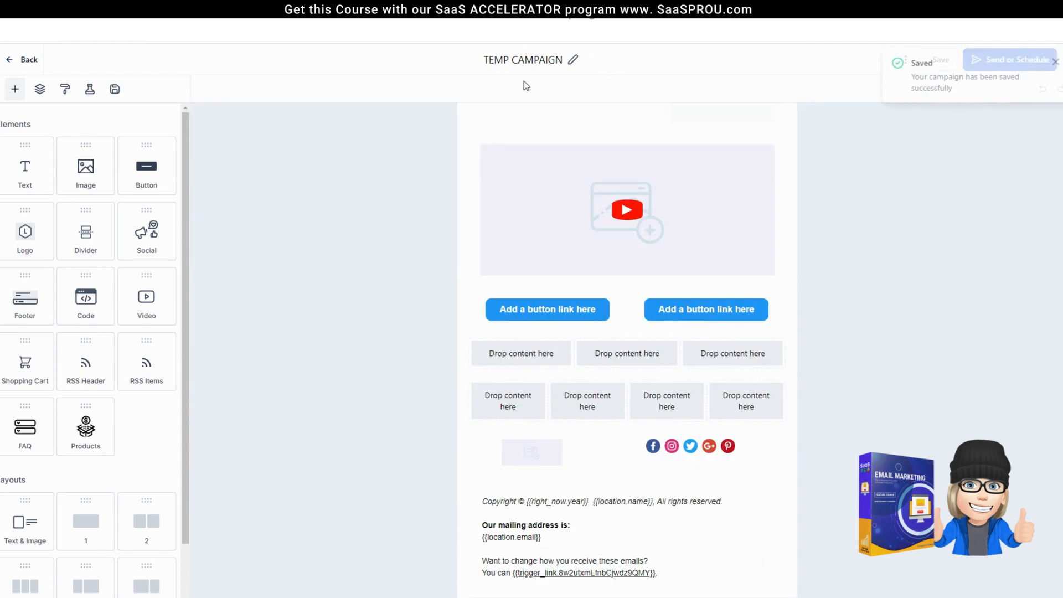
click(945, 204)
click(1054, 62)
Open the campaign's send or schedule settings, inspect the RSS Schedule options, and choose Send Now.
click(1018, 62)
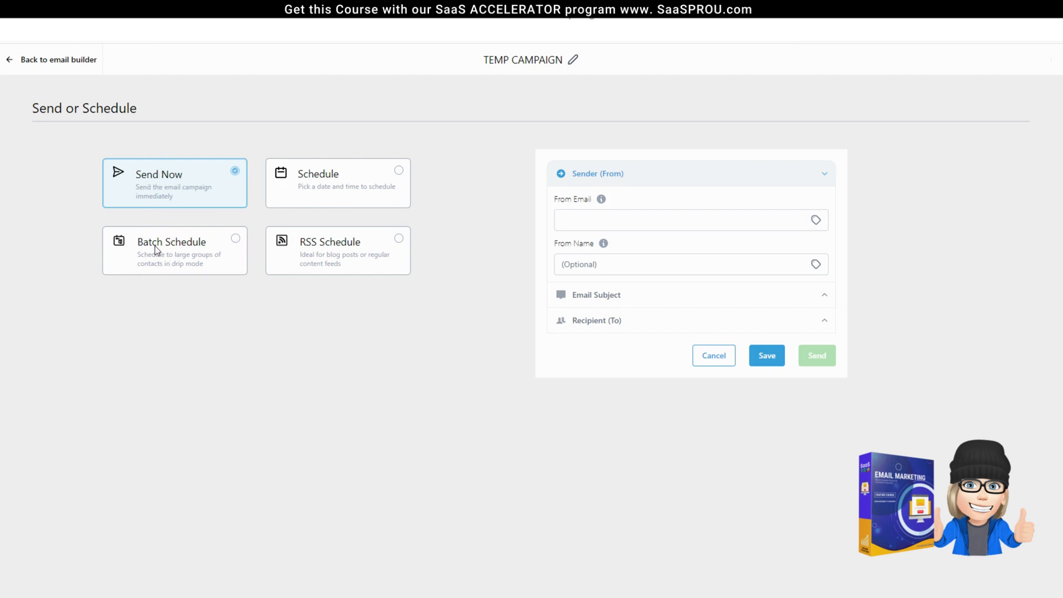
click(397, 242)
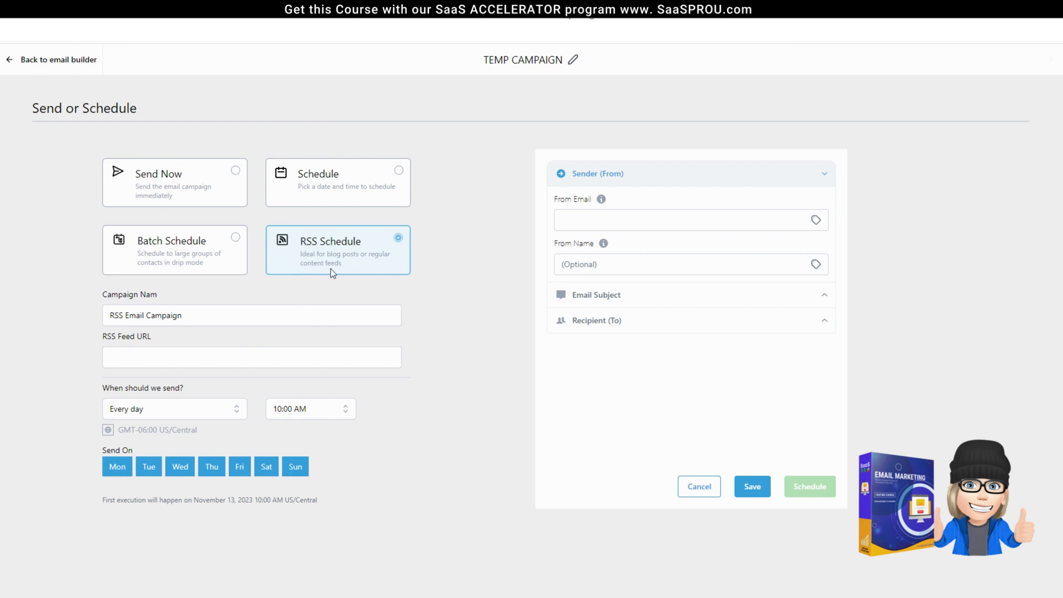
click(161, 196)
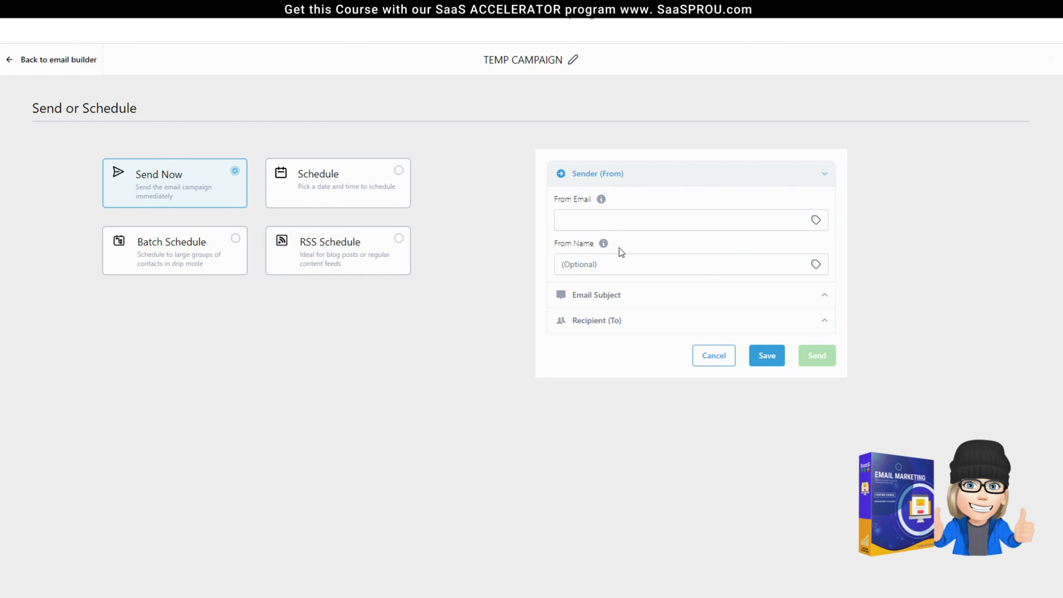
Review the sender email and name fields, and expand the email subject settings.
click(753, 218)
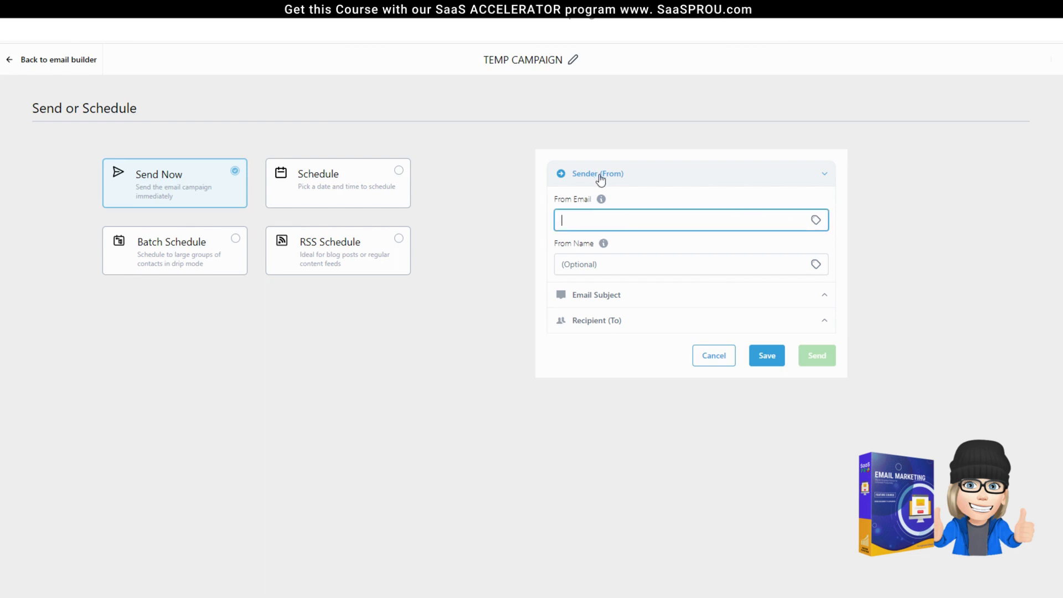
click(621, 265)
click(608, 302)
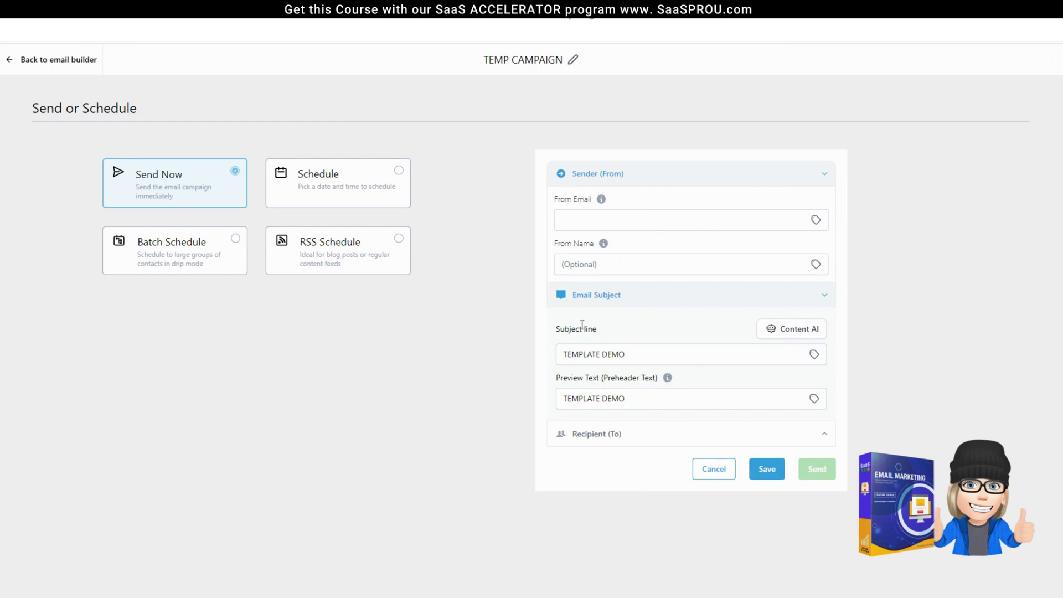
Expand the recipient settings, review the contact and smart list options, and select Choose Contacts from Tags.
click(591, 441)
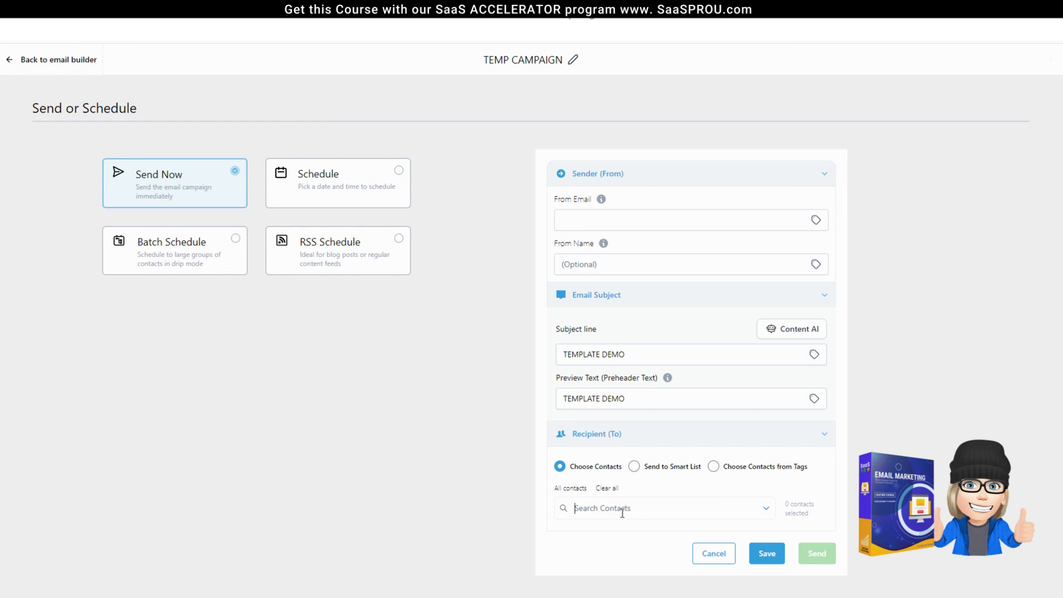
click(634, 466)
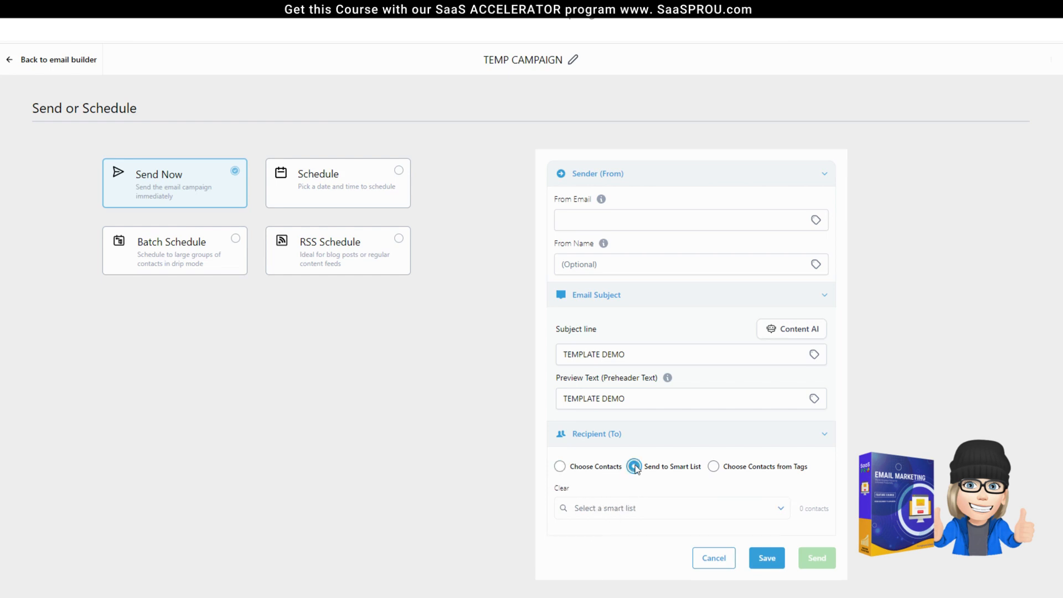
click(714, 466)
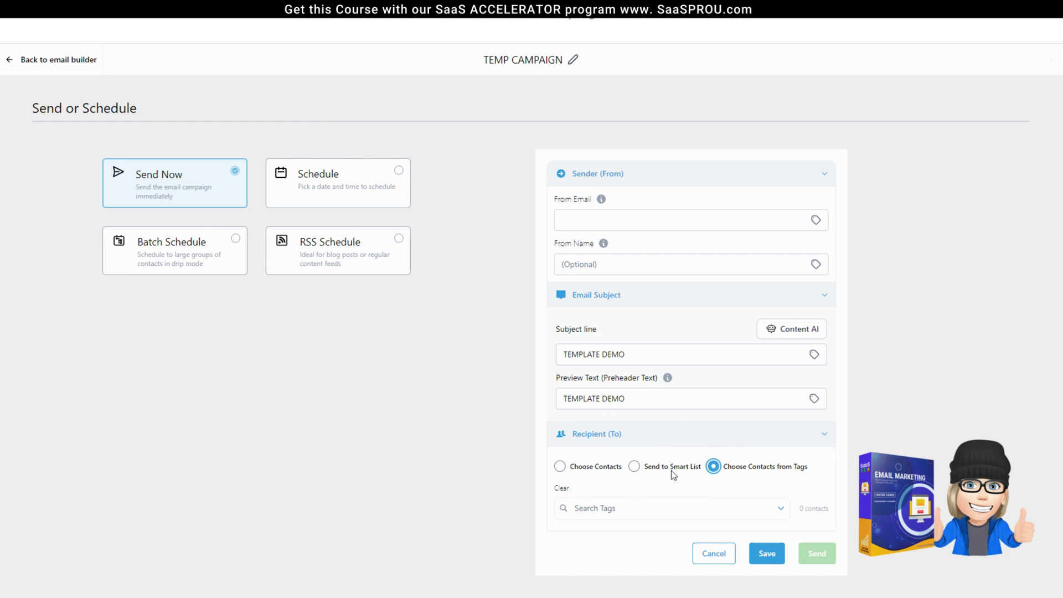
Review the smart list and tag selection lists under Send to Smart List and Choose Contacts from Tags.
click(633, 467)
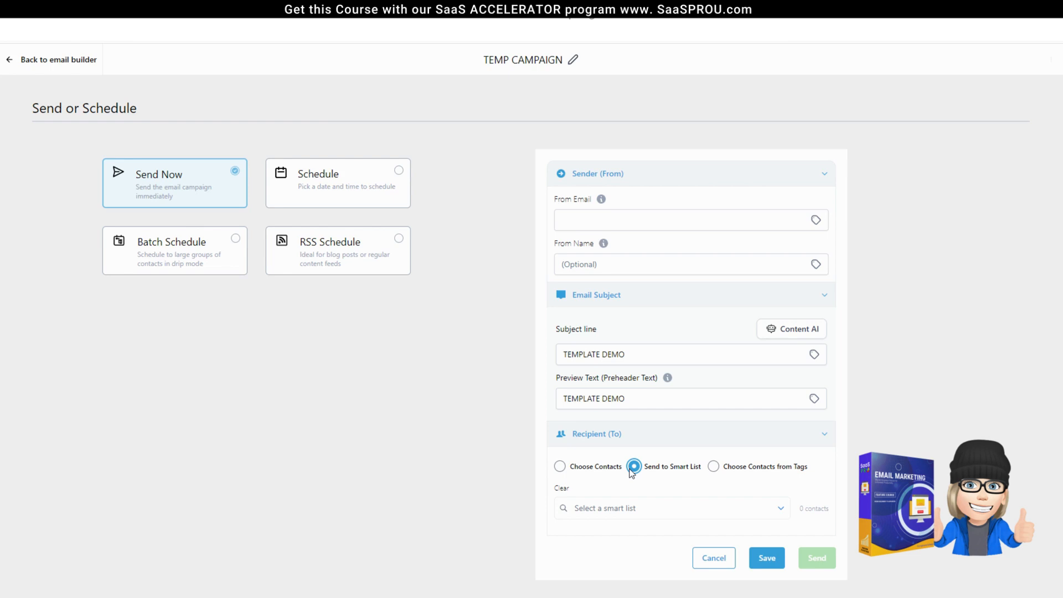
click(786, 508)
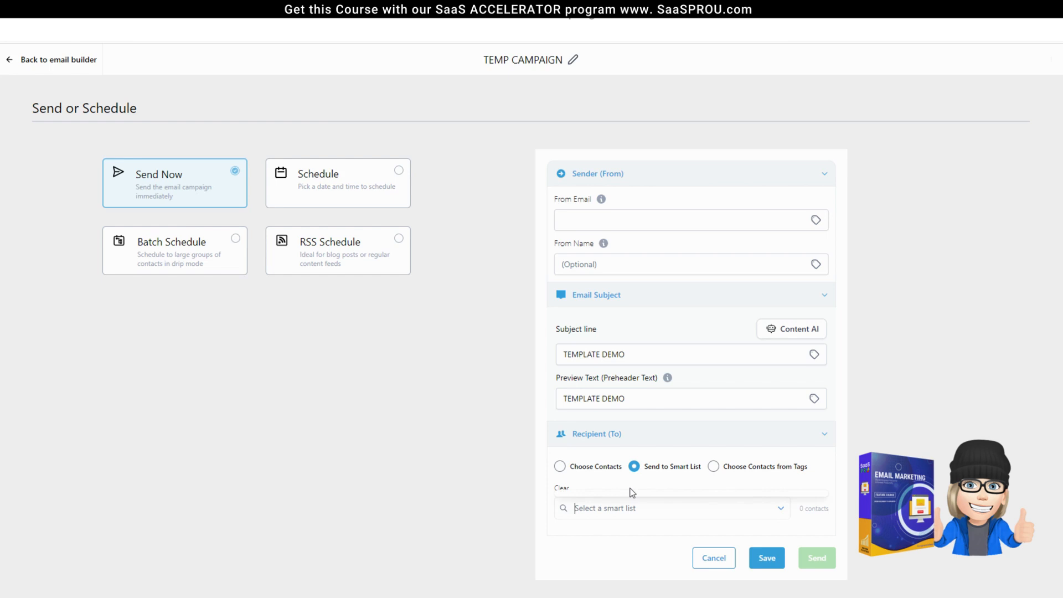
click(713, 466)
click(777, 508)
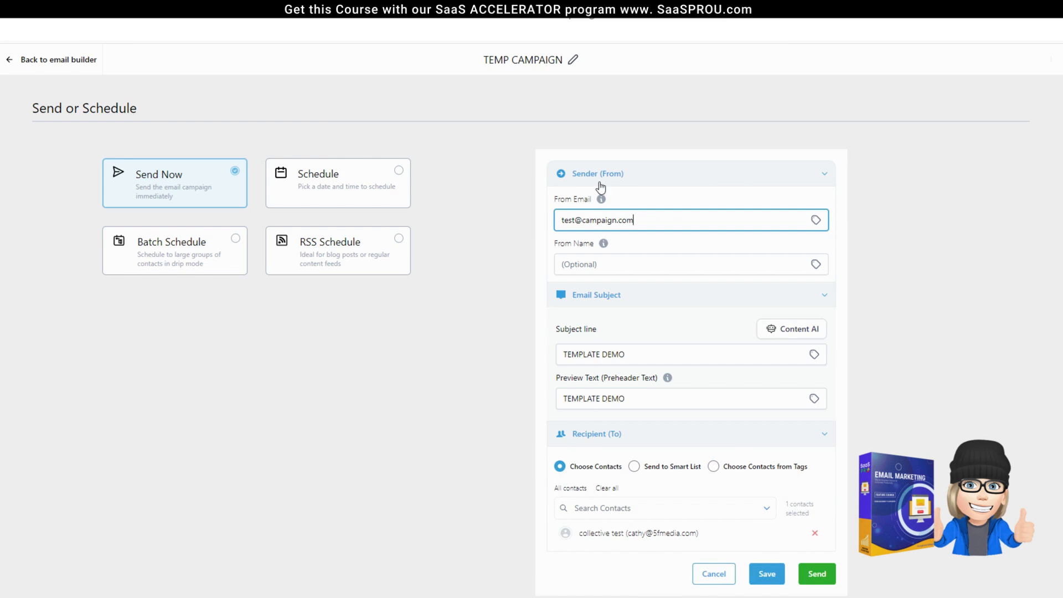
Send TEMP CAMPAIGN to the selected contact and open the campaign's action options in the Email Campaigns list.
click(817, 576)
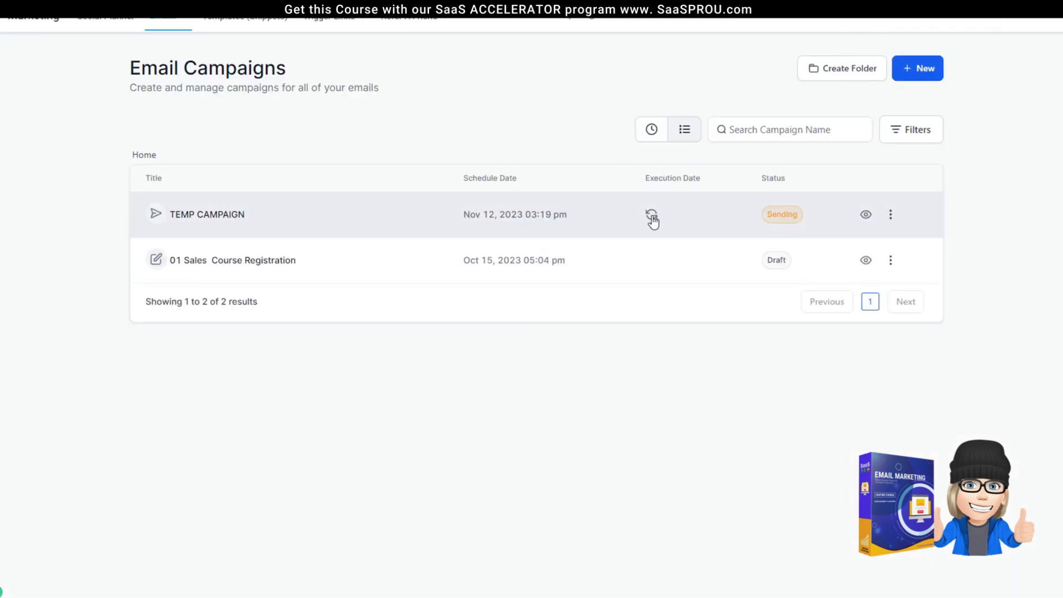
click(890, 217)
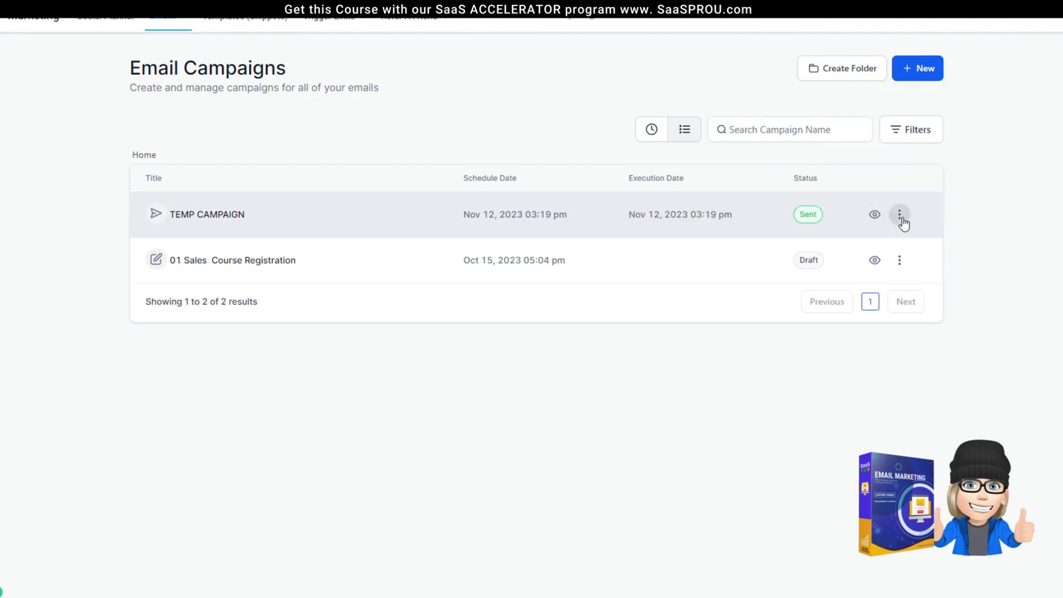
click(899, 214)
click(768, 216)
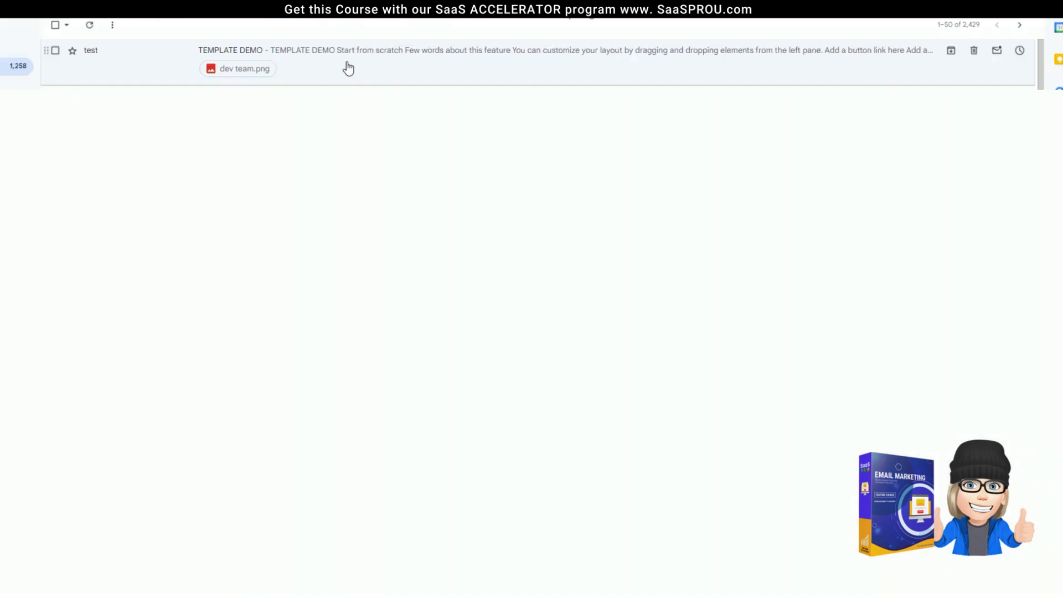
Open the received TEMPLATE DEMO email in Gmail, review its layout, and return to the Email Campaigns list.
click(347, 65)
scroll(505, 439, down, 1)
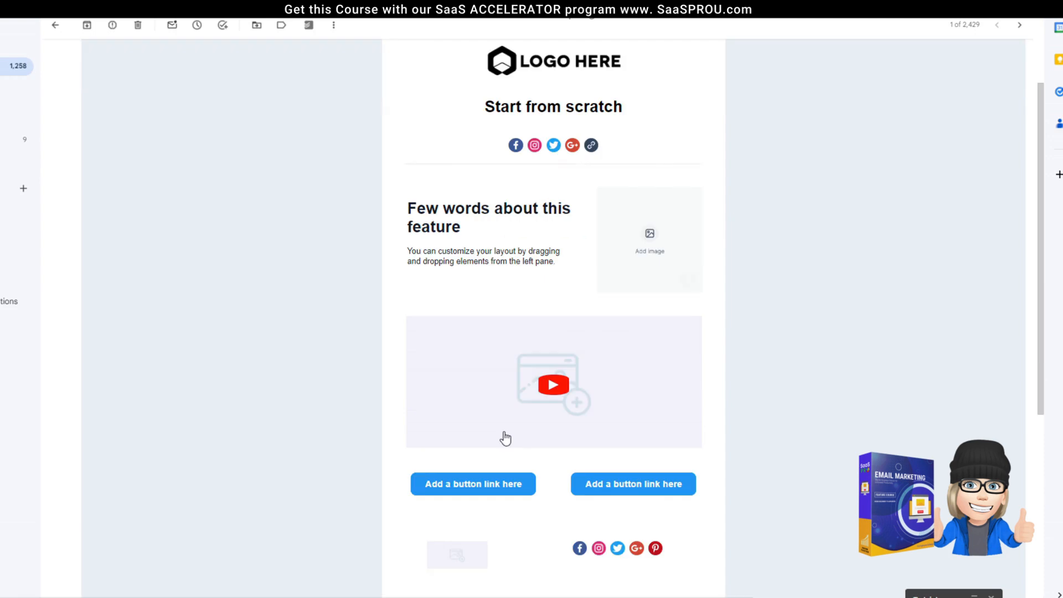
scroll(505, 438, up, 1)
scroll(505, 437, down, 1)
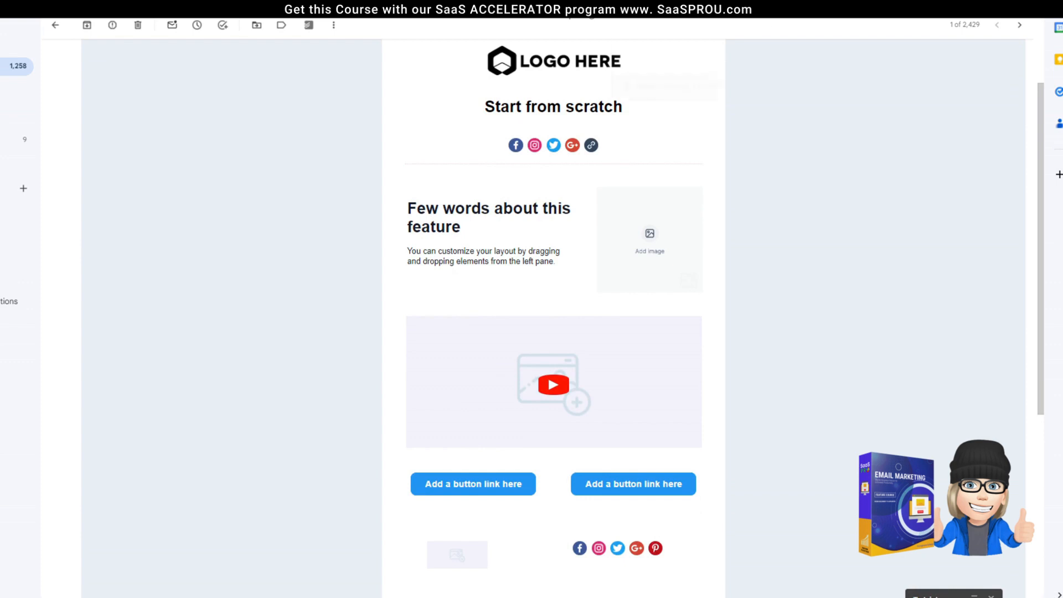
click(645, 3)
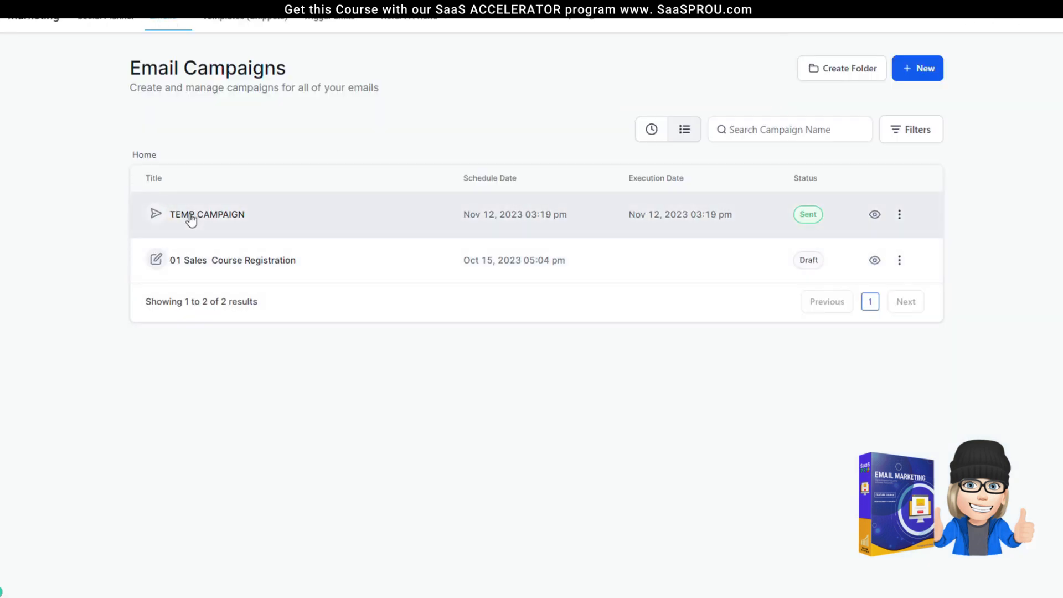
Go to the Email Templates list and search the templates for "em".
mouse_move(163, 19)
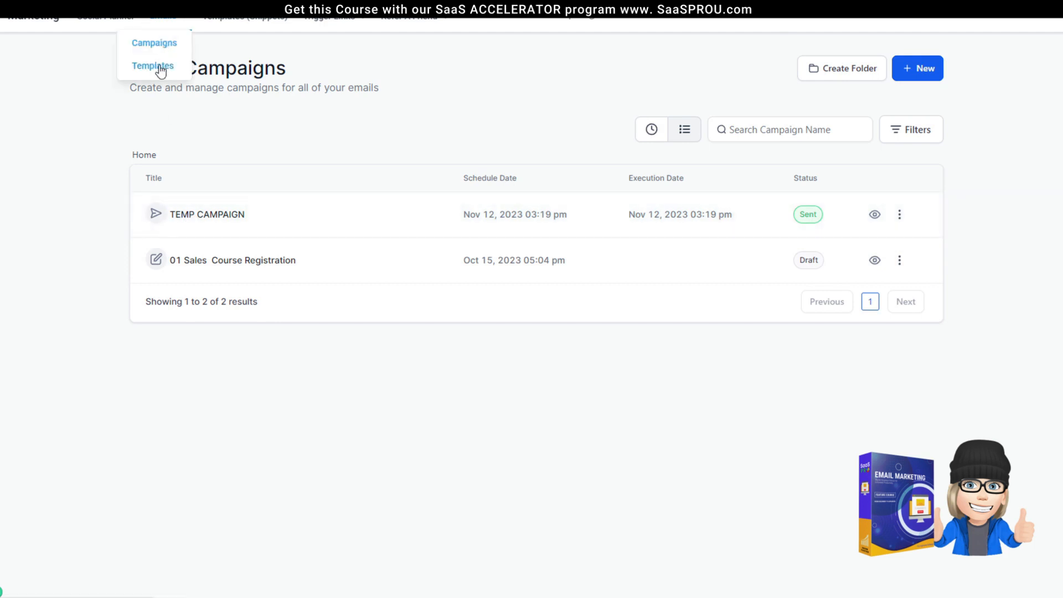
click(158, 67)
click(761, 132)
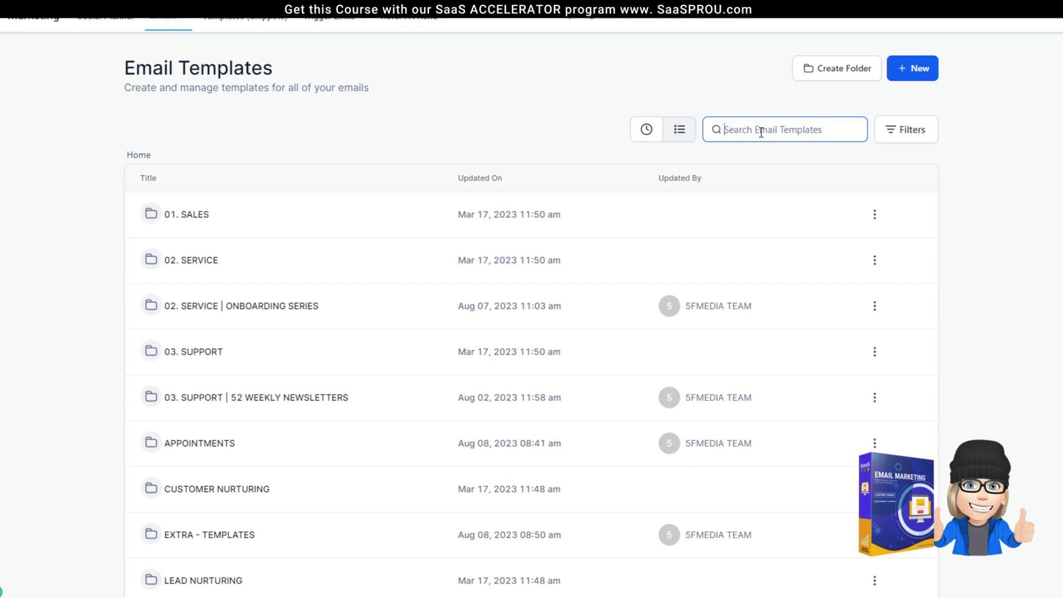
text(em)
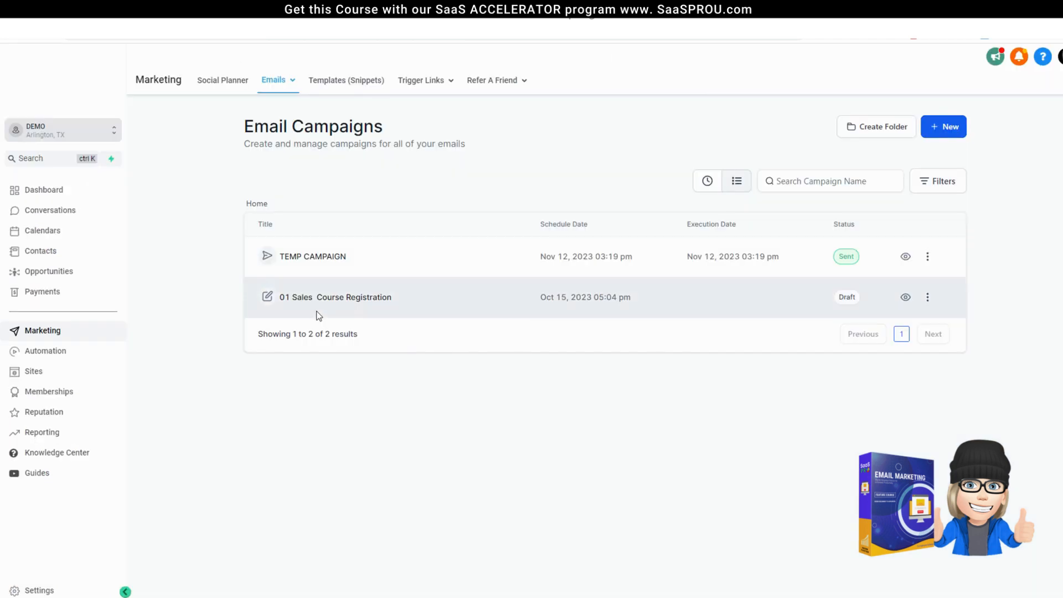
Open the 01 Sales Course Registration draft campaign in the email builder and view its File Attachments option.
click(927, 297)
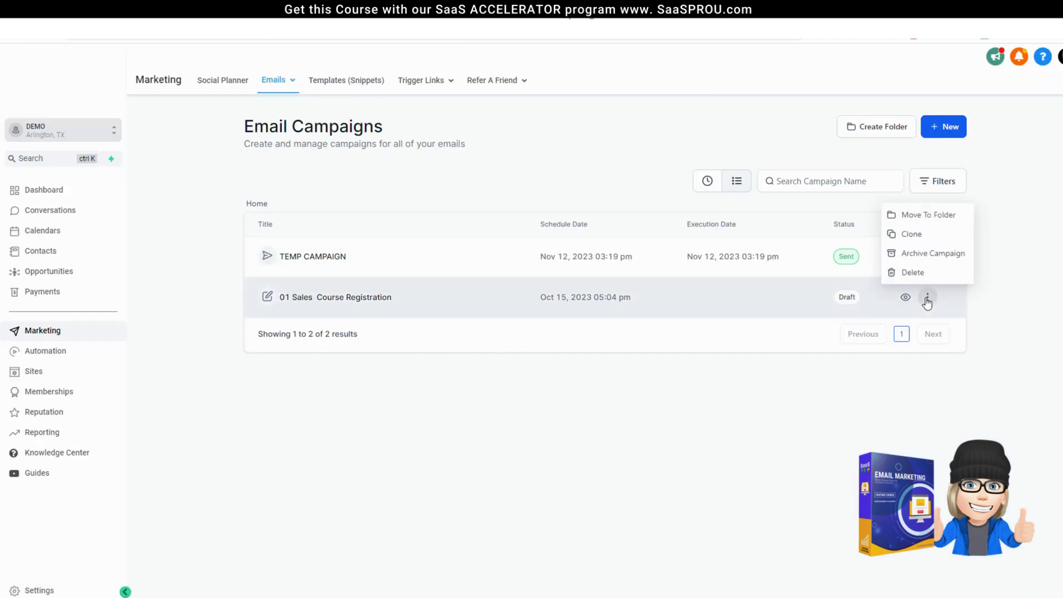
click(353, 304)
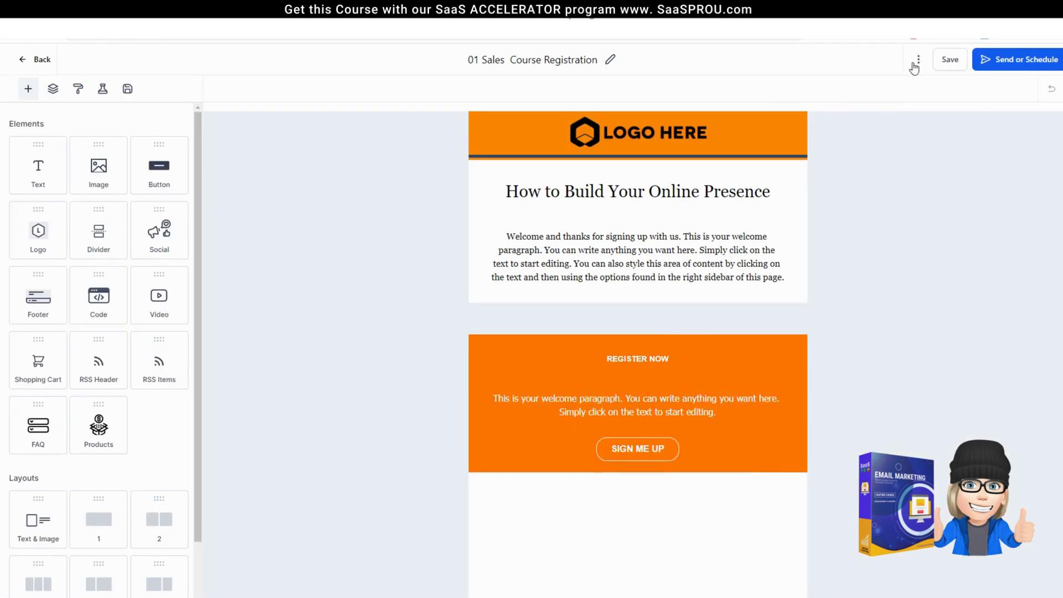
click(918, 60)
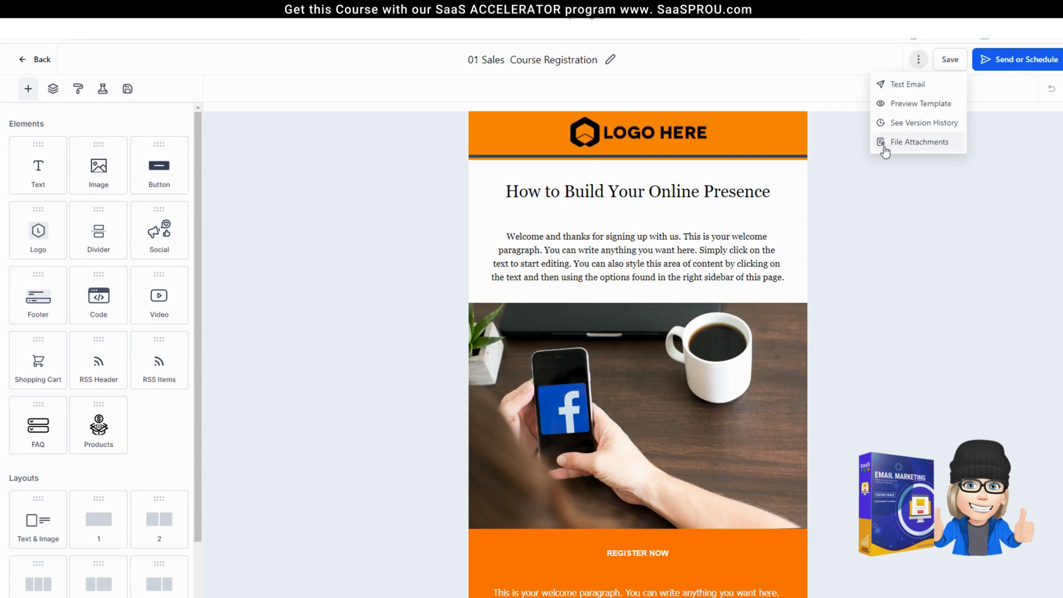
click(943, 147)
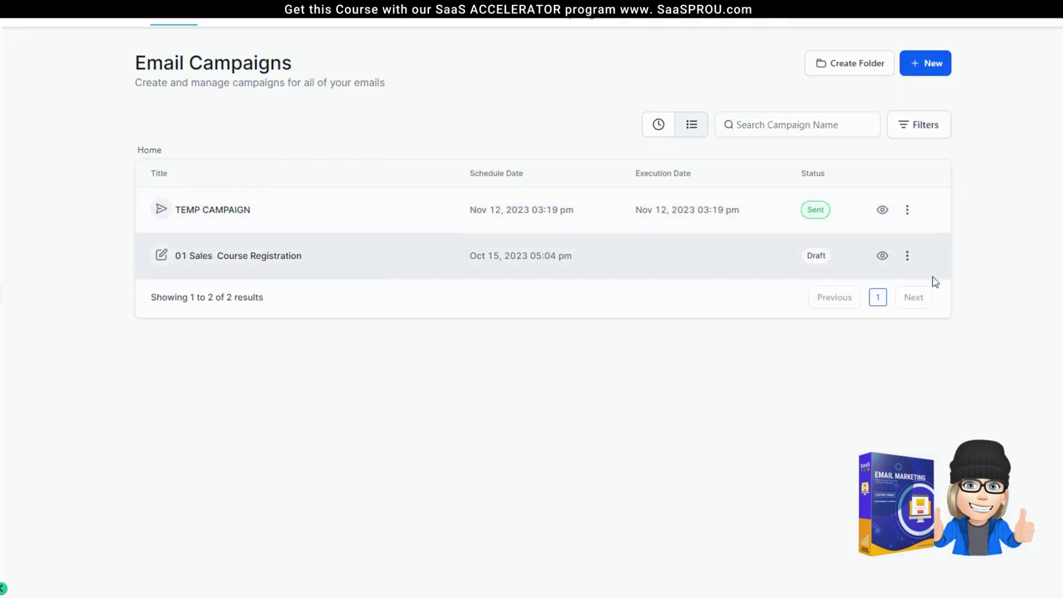
Reopen the additional options of the 01 Sales Course Registration draft, and return from the received Gmail message to the Email Campaigns list.
click(906, 255)
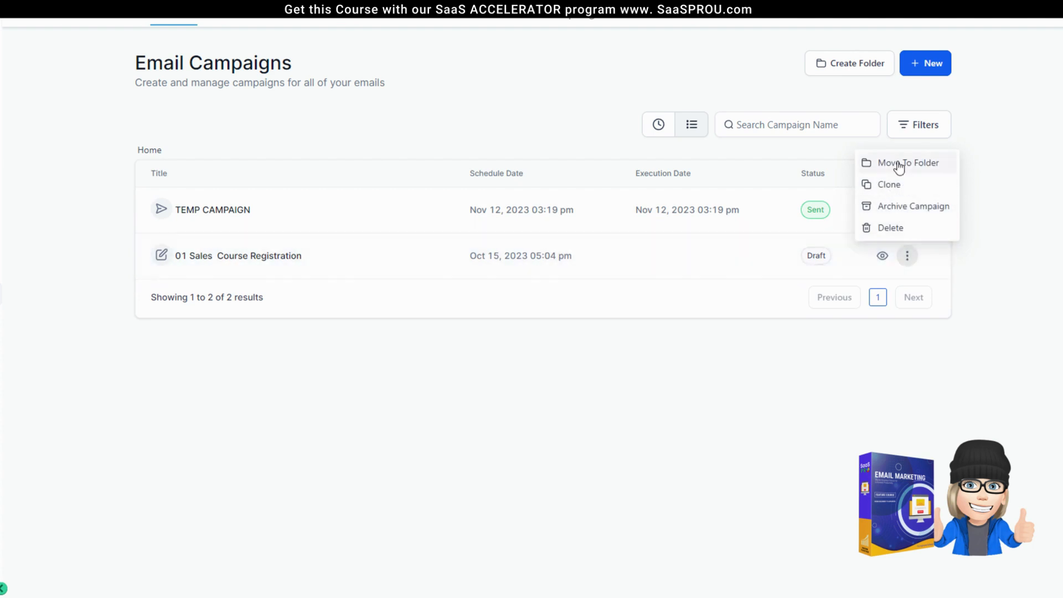
click(534, 264)
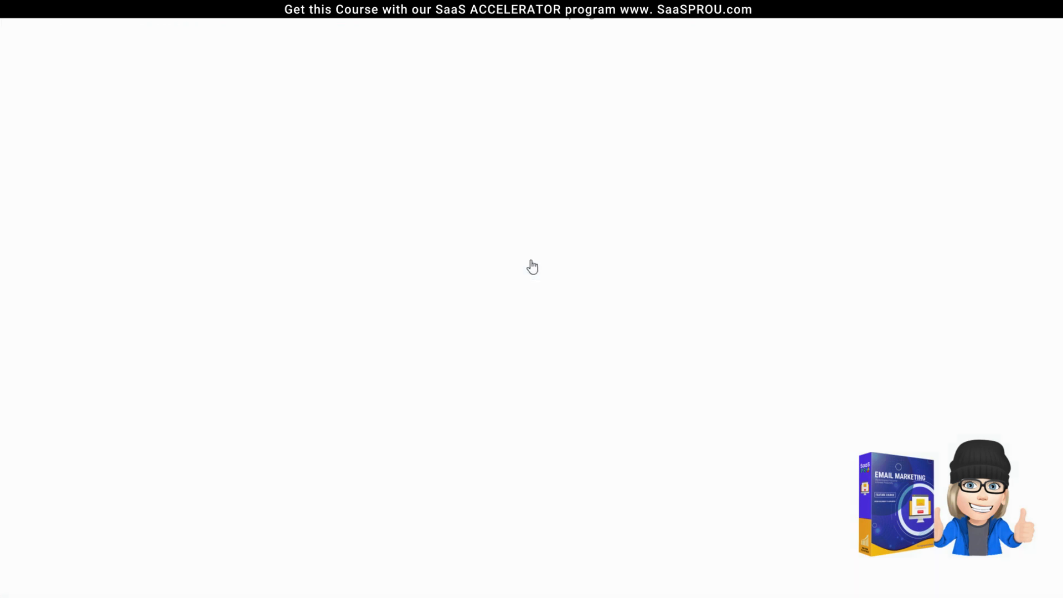
click(918, 61)
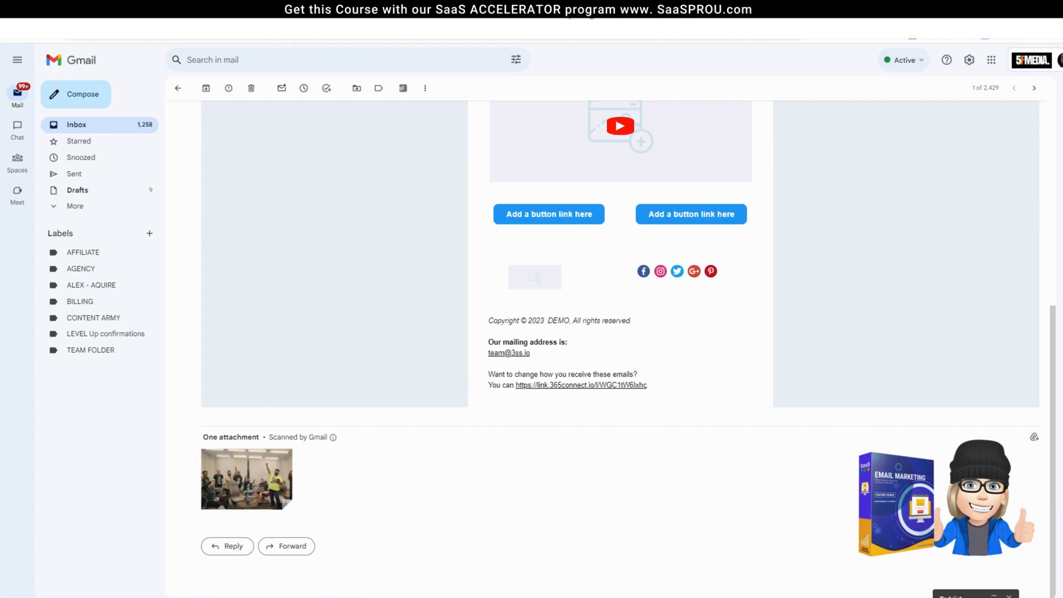
click(863, 12)
click(49, 30)
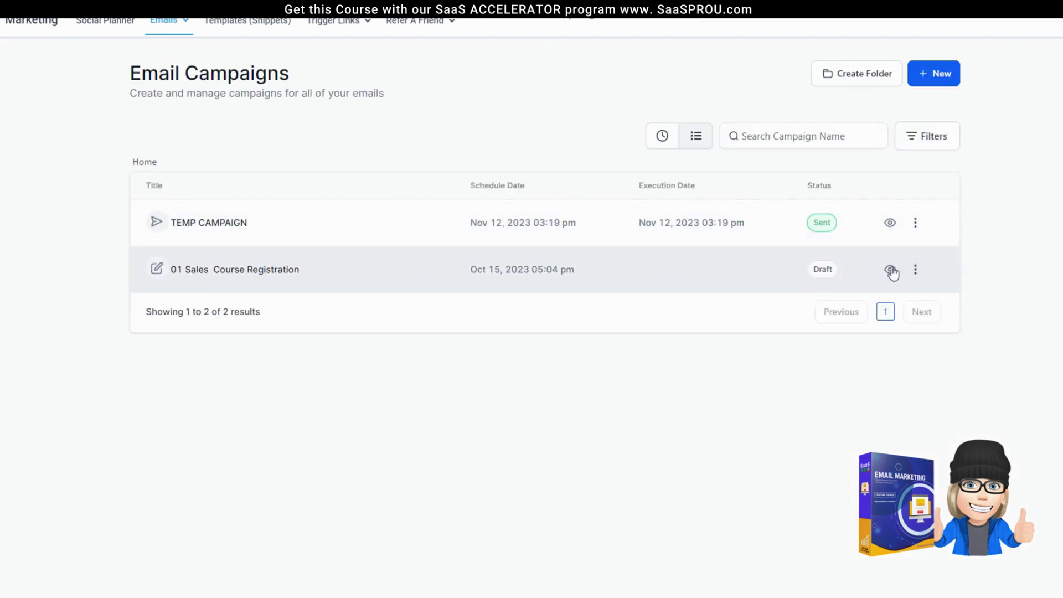
Open the send or schedule settings of the 01 Sales Course Registration campaign.
click(915, 270)
click(235, 269)
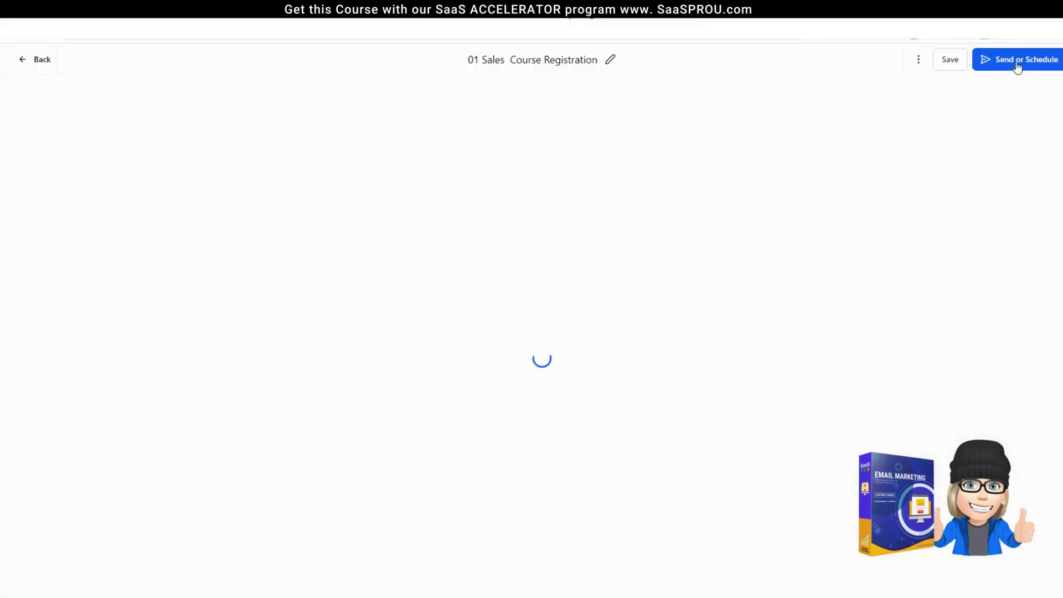
click(1017, 63)
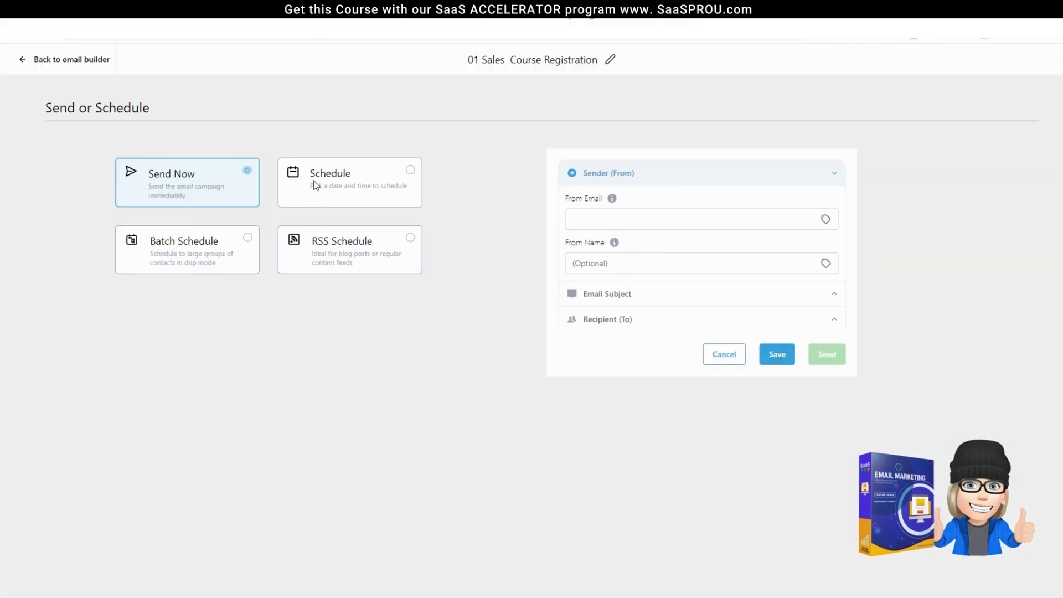
Choose the Schedule option and review its sender email field and its date and time choices.
click(344, 184)
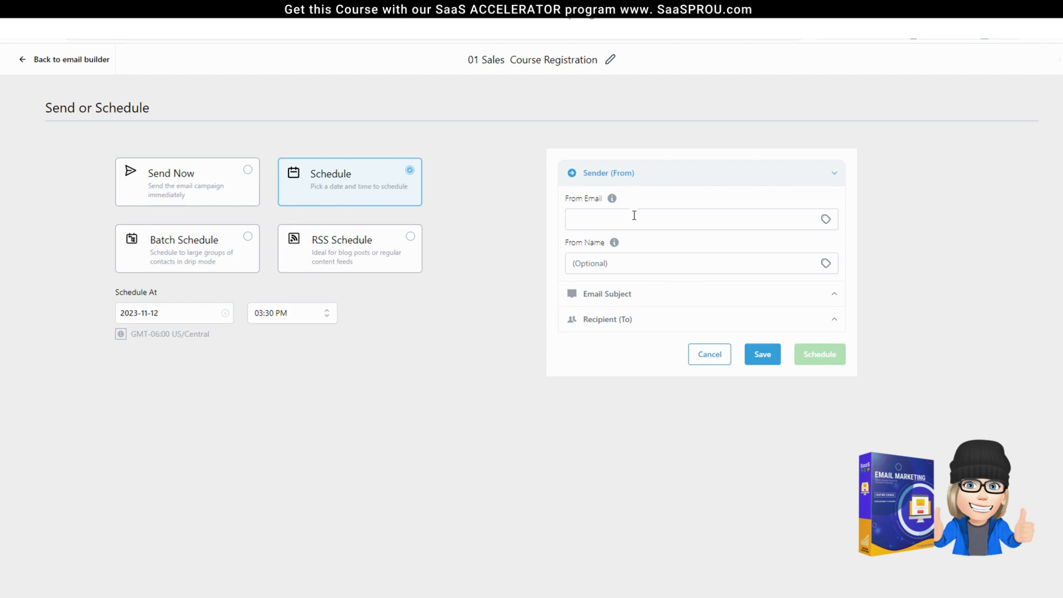
click(597, 220)
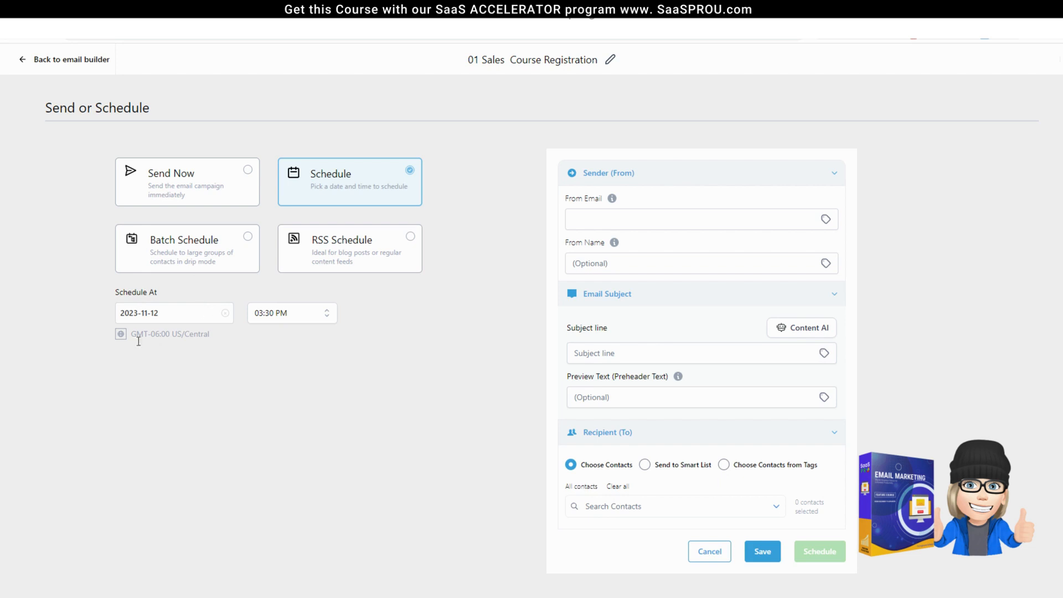
click(167, 314)
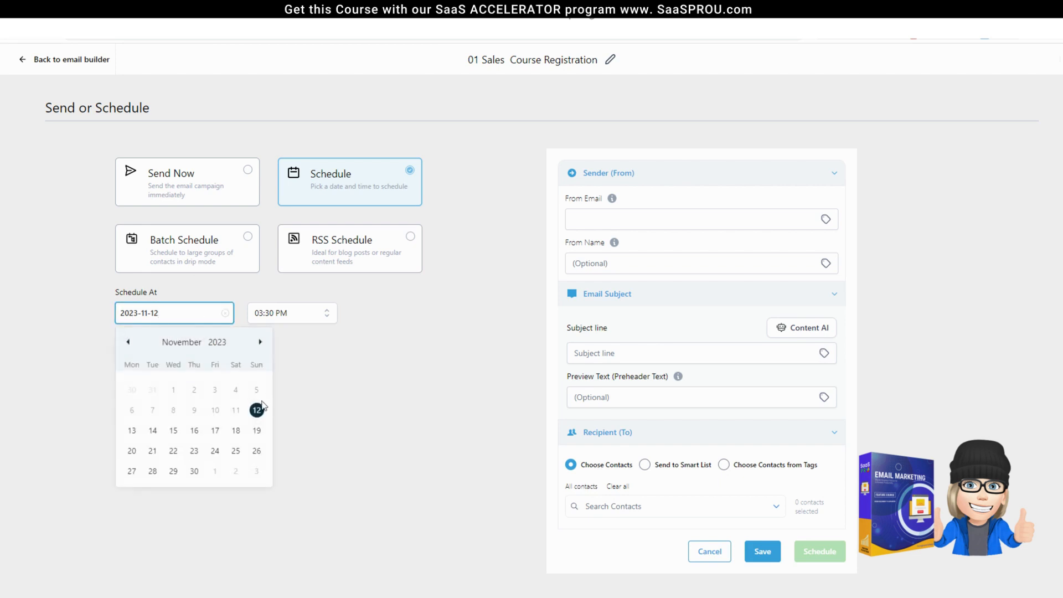
click(288, 312)
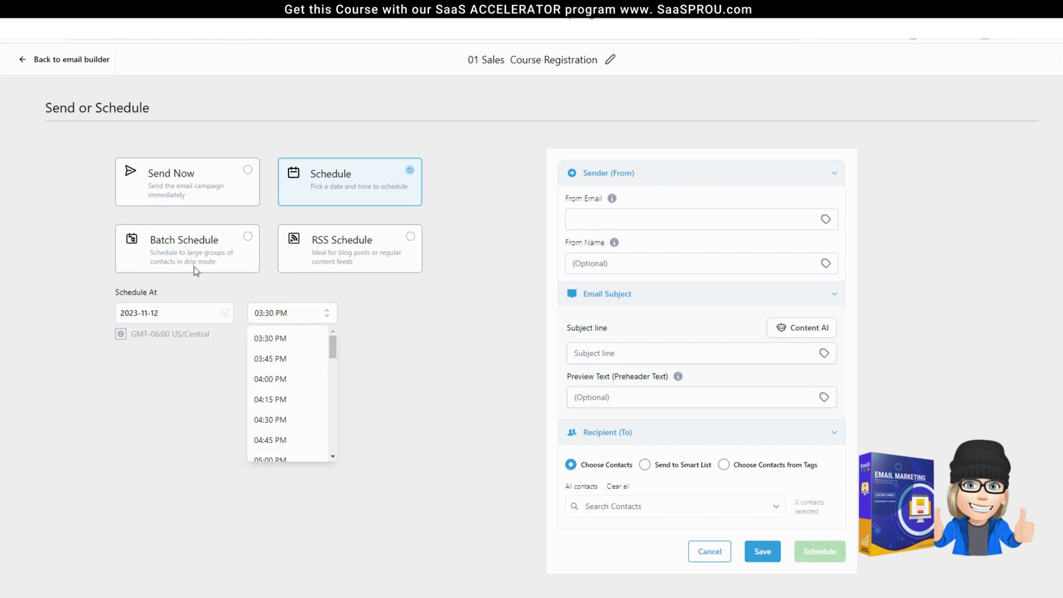
Choose Batch Schedule, set the batch quantity to 20, and inspect the Repeat After field.
click(180, 256)
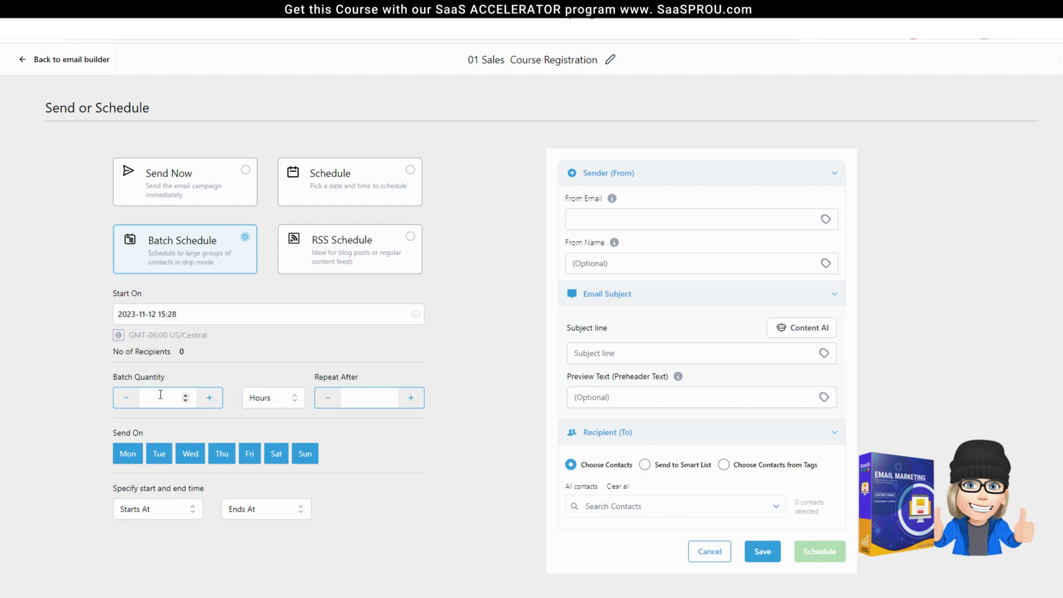
click(142, 397)
text(20)
click(356, 395)
Limit the batch sending days to Tuesday, Wednesday and Thursday.
click(135, 459)
click(163, 460)
click(190, 456)
click(222, 456)
click(274, 456)
click(298, 458)
click(250, 460)
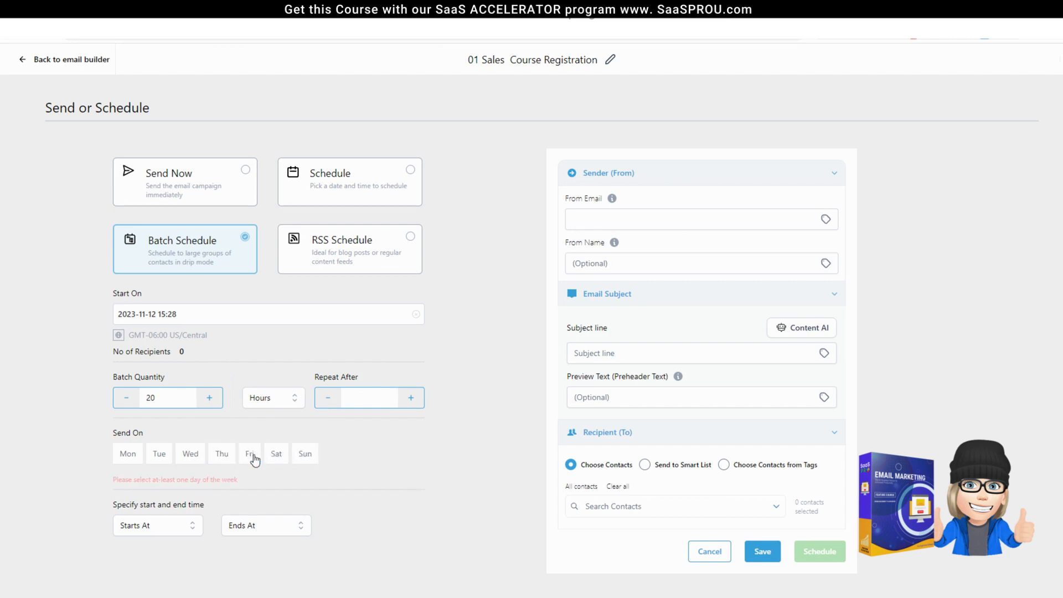
click(162, 459)
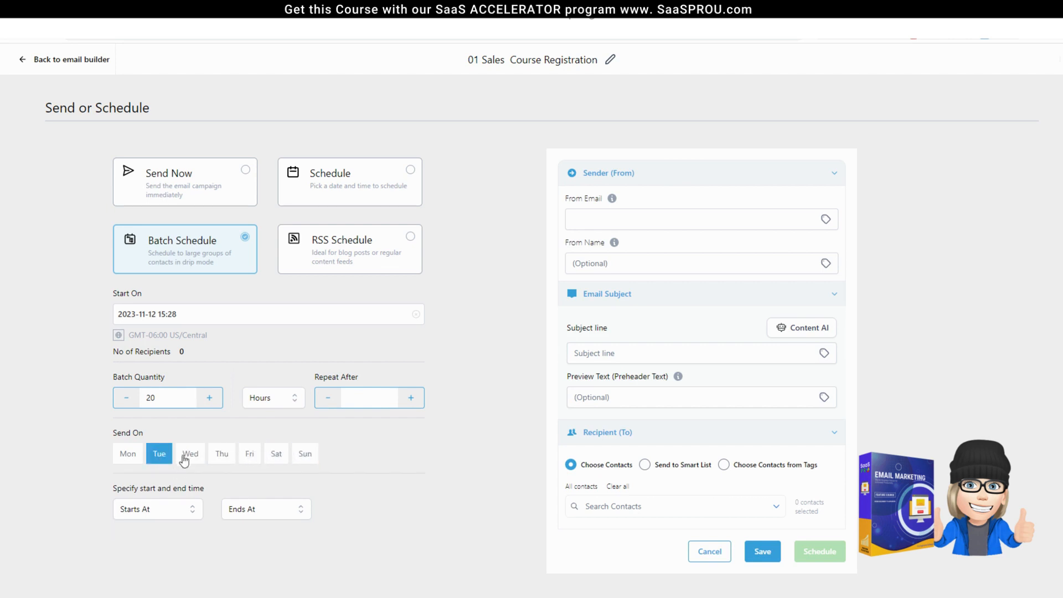
click(191, 455)
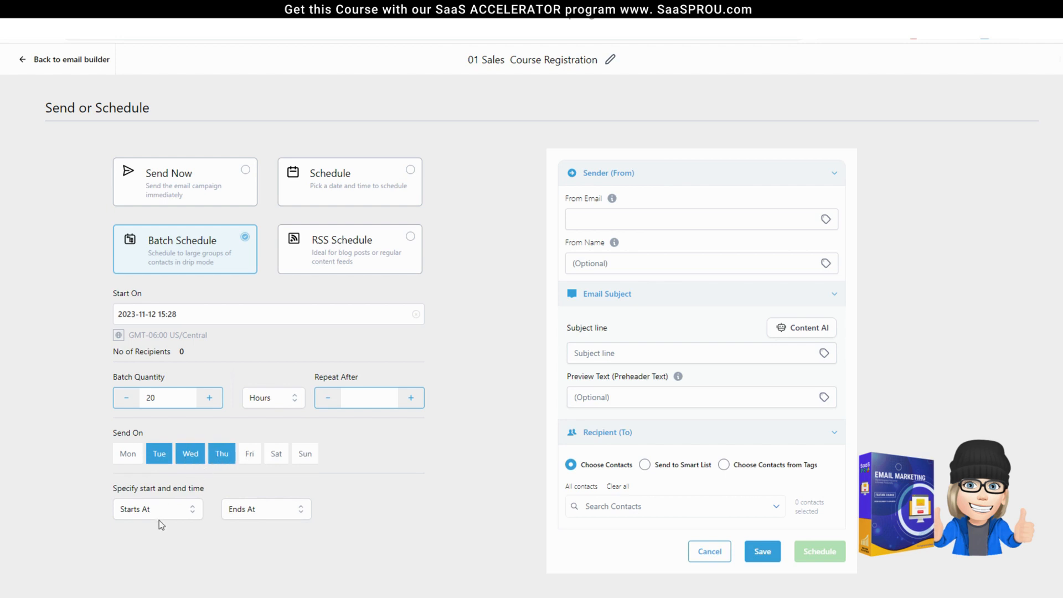
Review the available start and end times for batch sending without choosing any.
click(148, 508)
scroll(147, 568, down, 5)
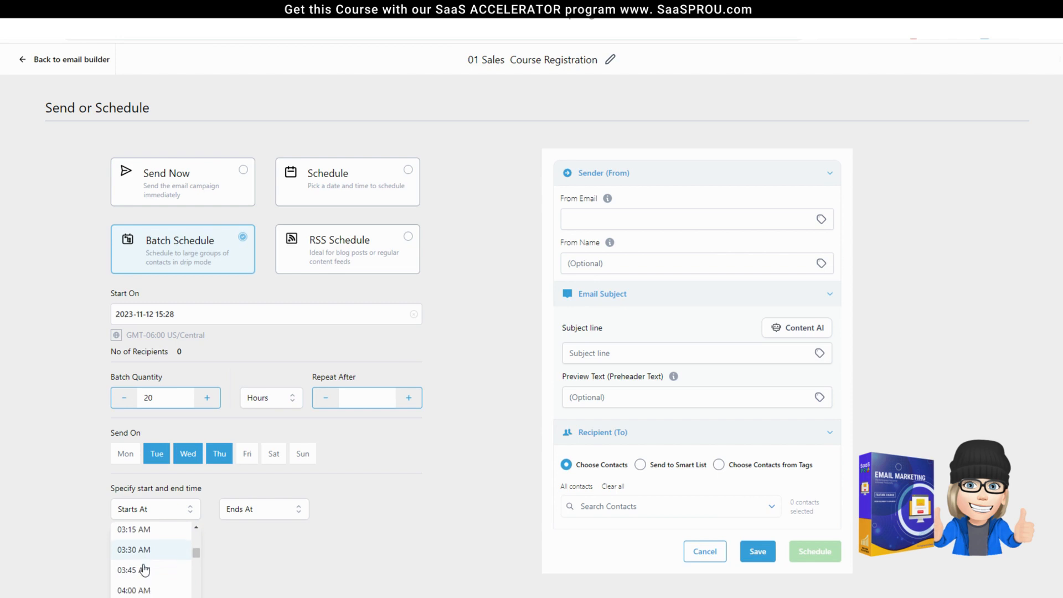
click(277, 508)
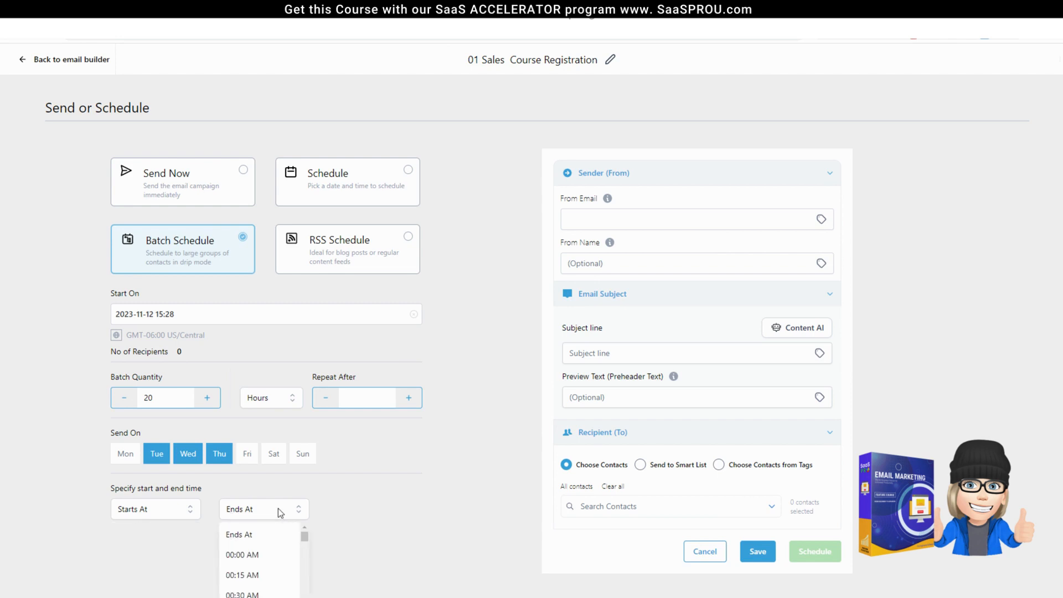
scroll(266, 570, down, 1)
scroll(266, 571, up, 1)
click(371, 502)
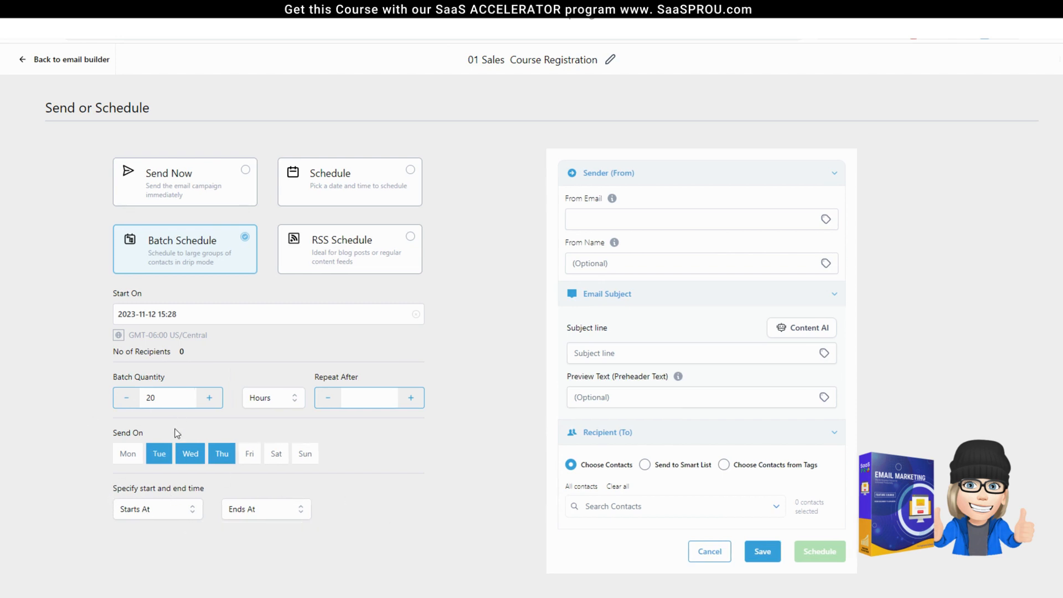
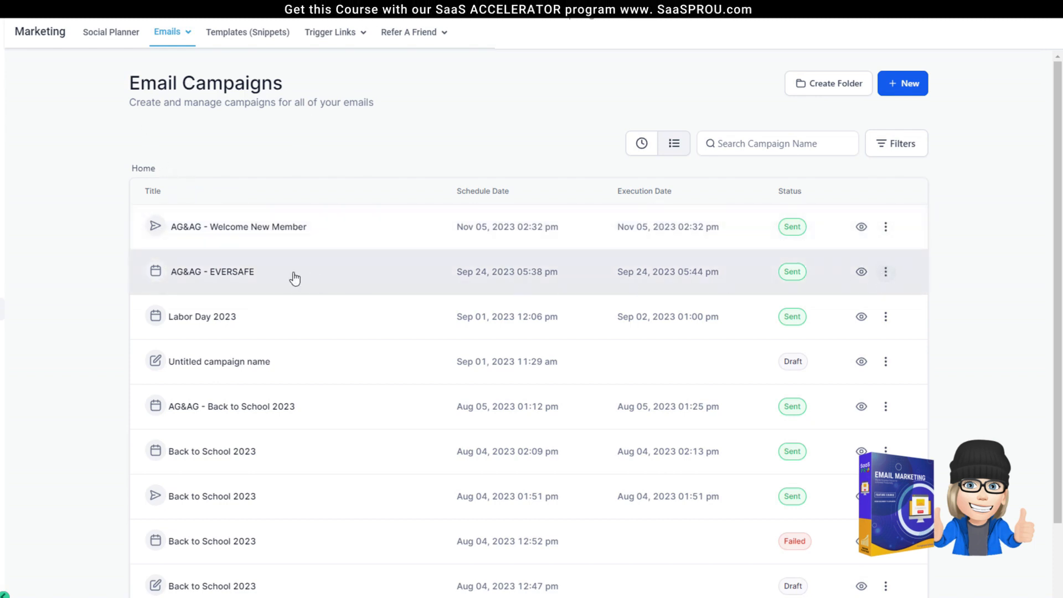
Open the full statistics for the AG&AG - EVERSAFE campaign and compare the results as numbers and as percentages.
click(885, 271)
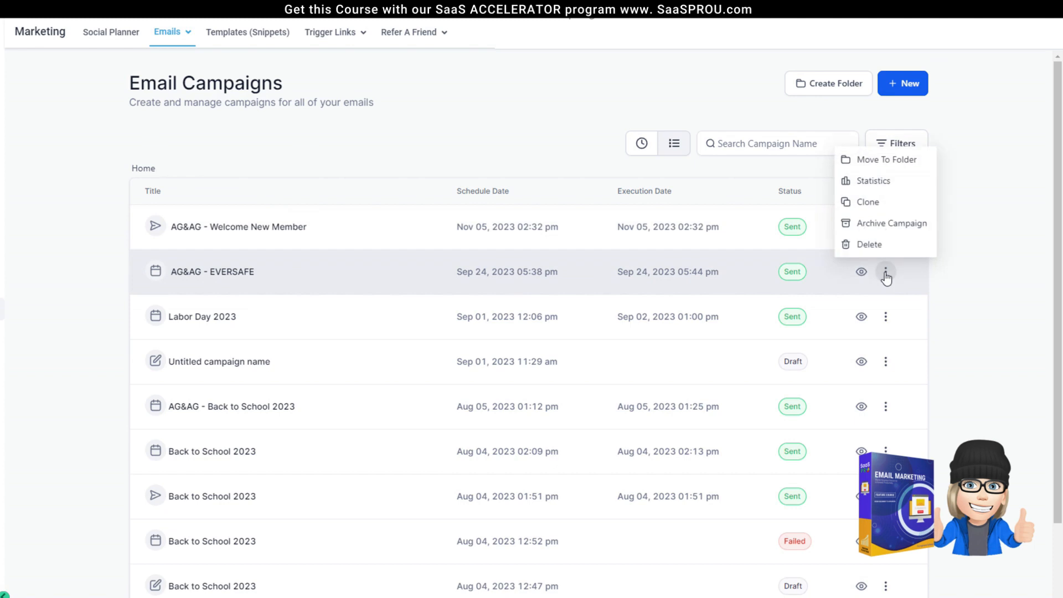
click(875, 182)
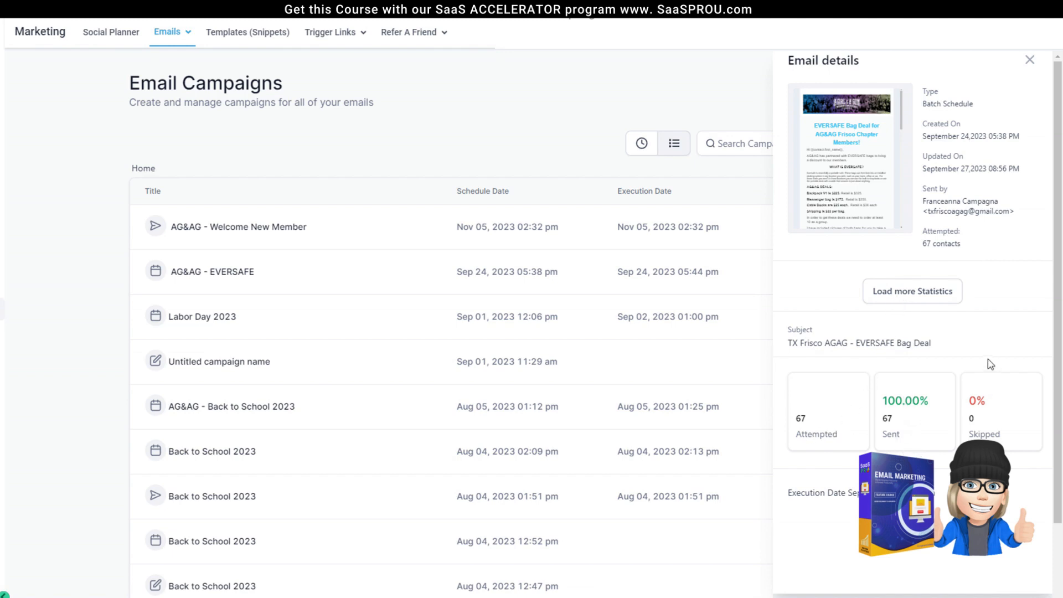
click(912, 293)
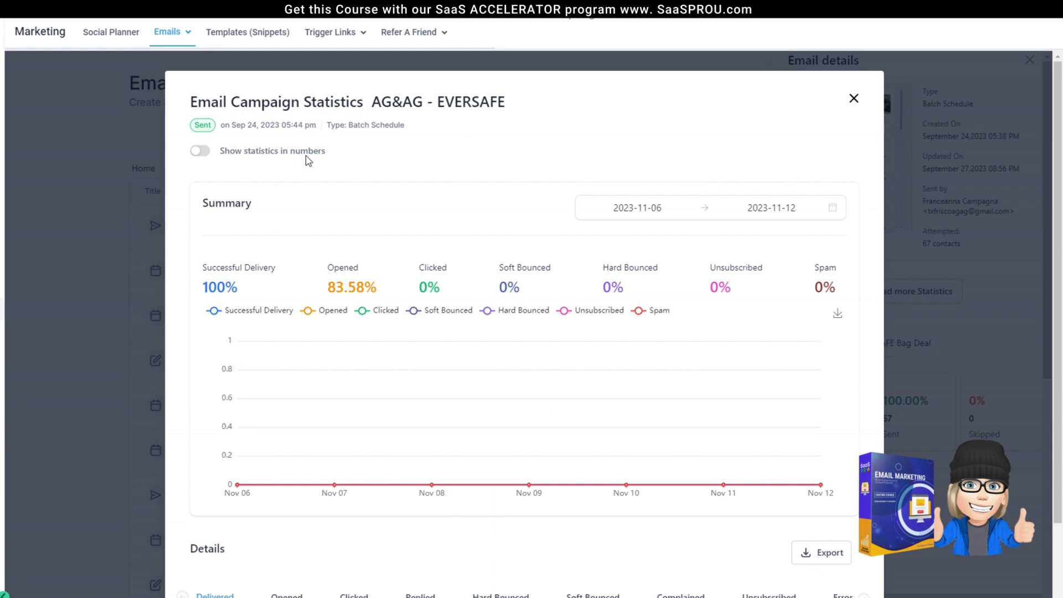
click(197, 154)
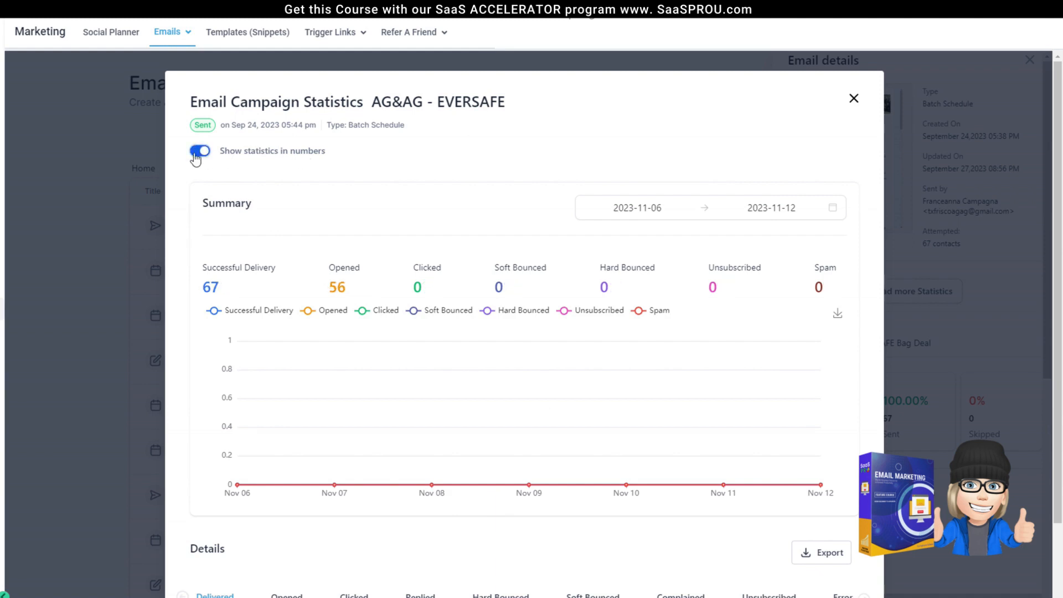
click(196, 155)
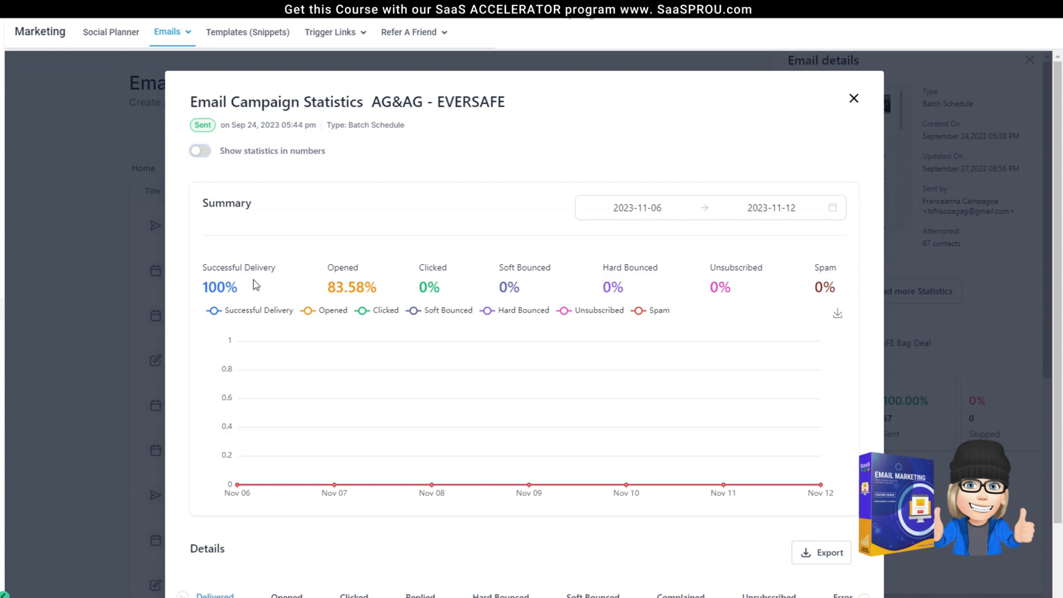
Review the campaign's contact details by category, including Delivered, Opened, Clicked, Replied, Hard Bounced and Unsubscribed.
mouse_move(271, 346)
scroll(522, 430, down, 7)
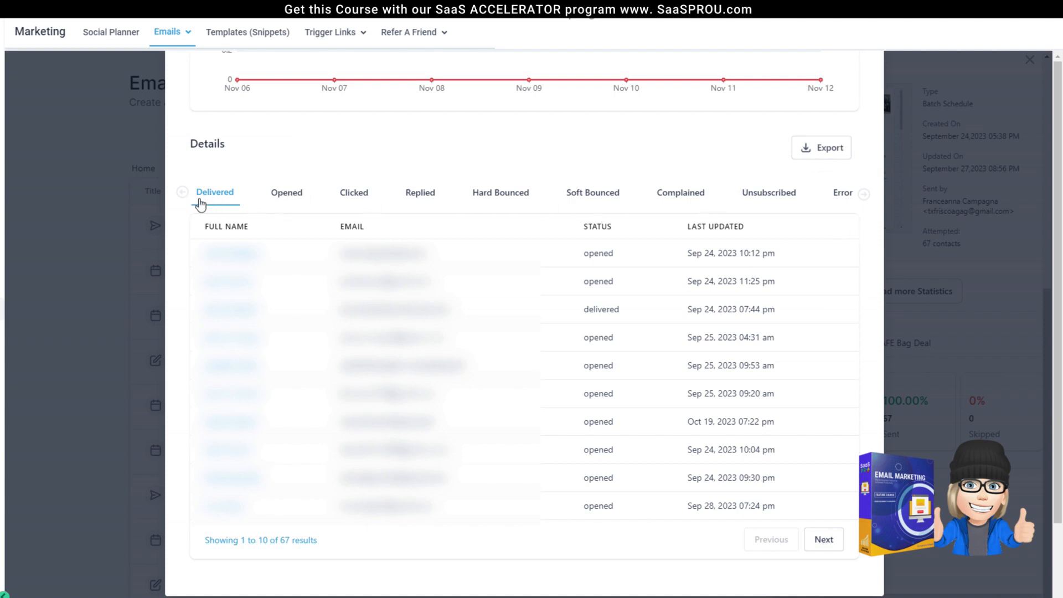
click(284, 194)
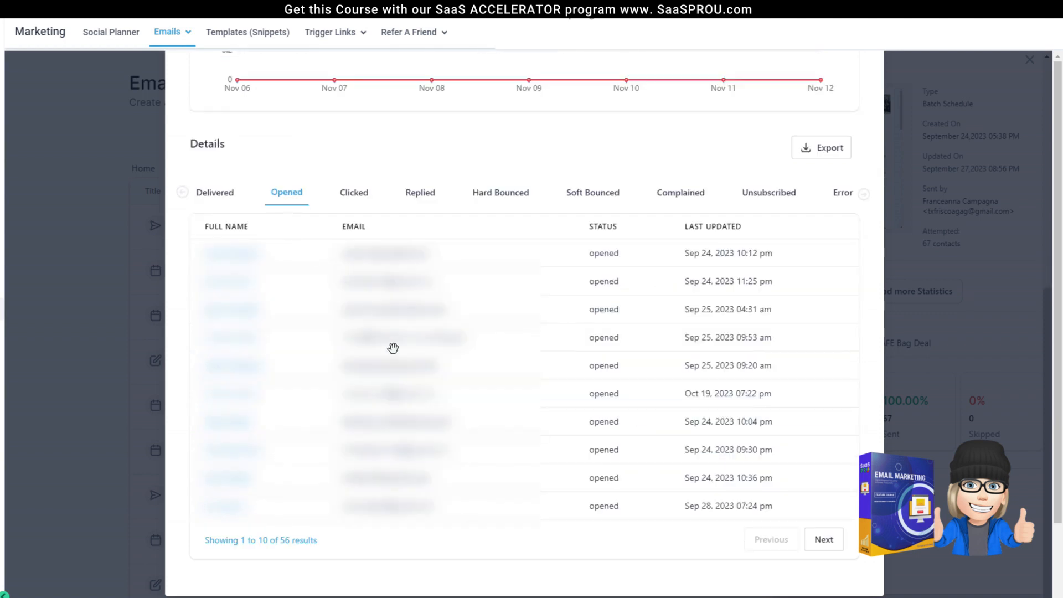
click(357, 196)
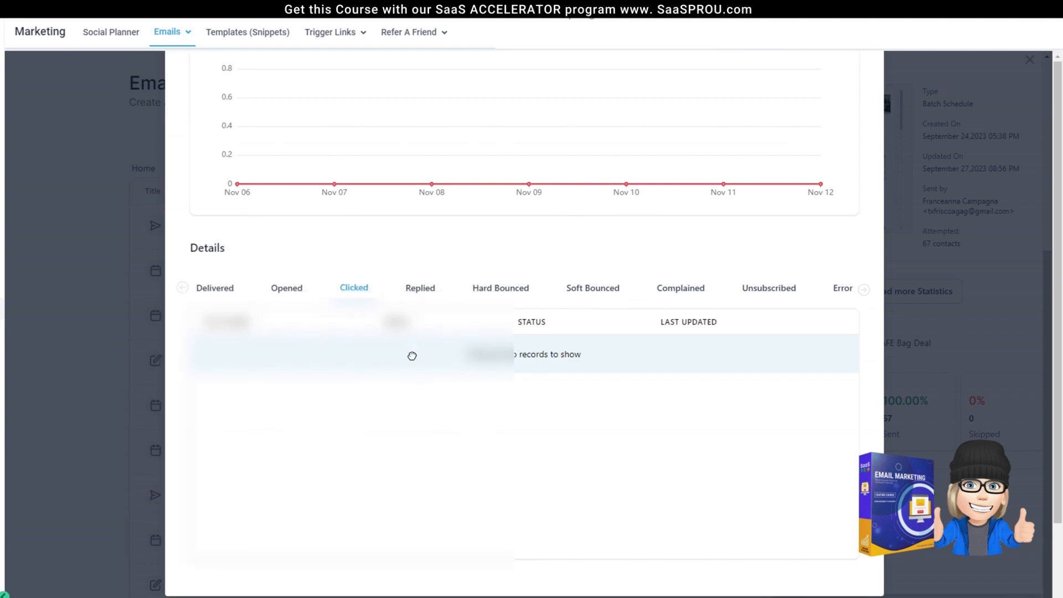
click(425, 292)
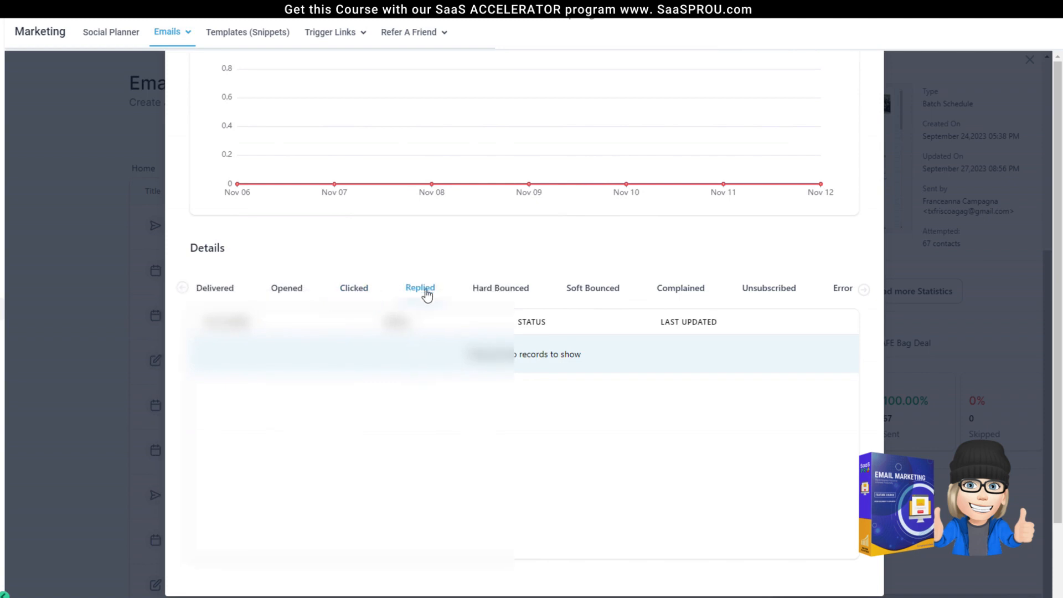
click(510, 294)
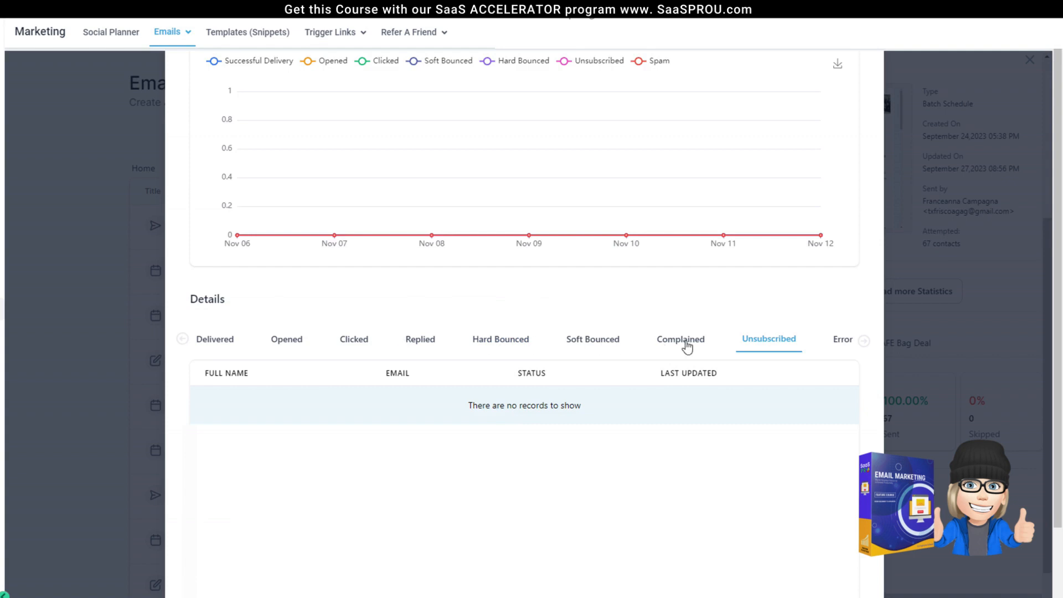
Return to the EVERSAFE statistics summary, show the statistics in numbers, and close the report.
scroll(581, 274, up, 3)
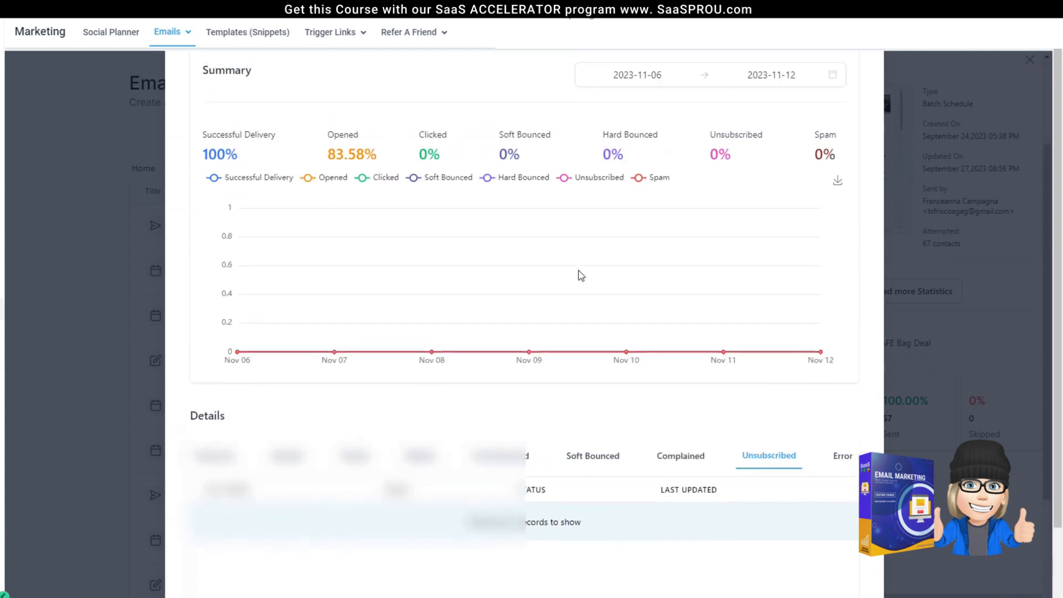
scroll(420, 332, up, 3)
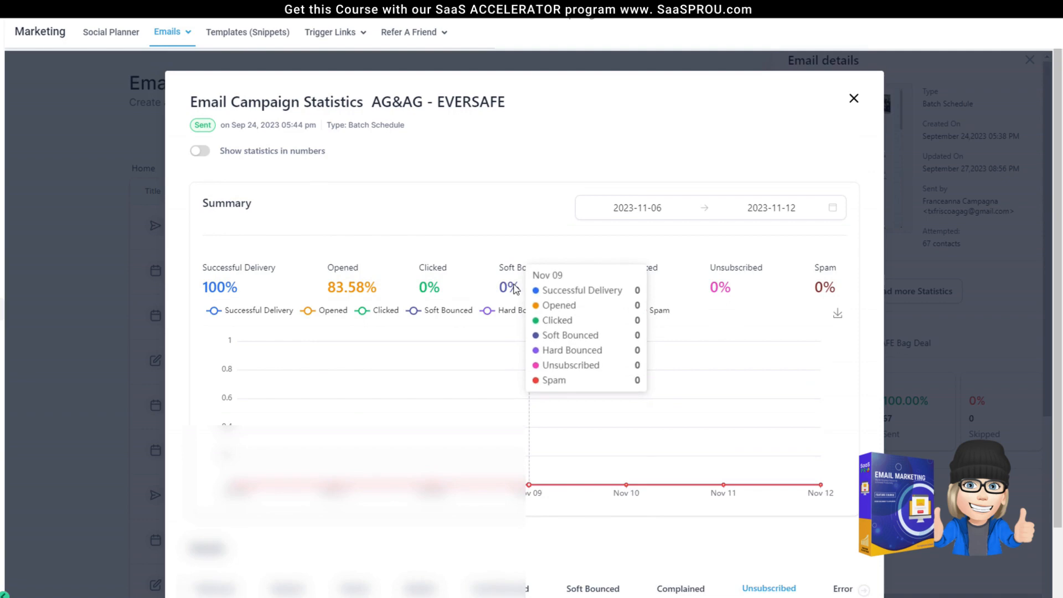
click(201, 151)
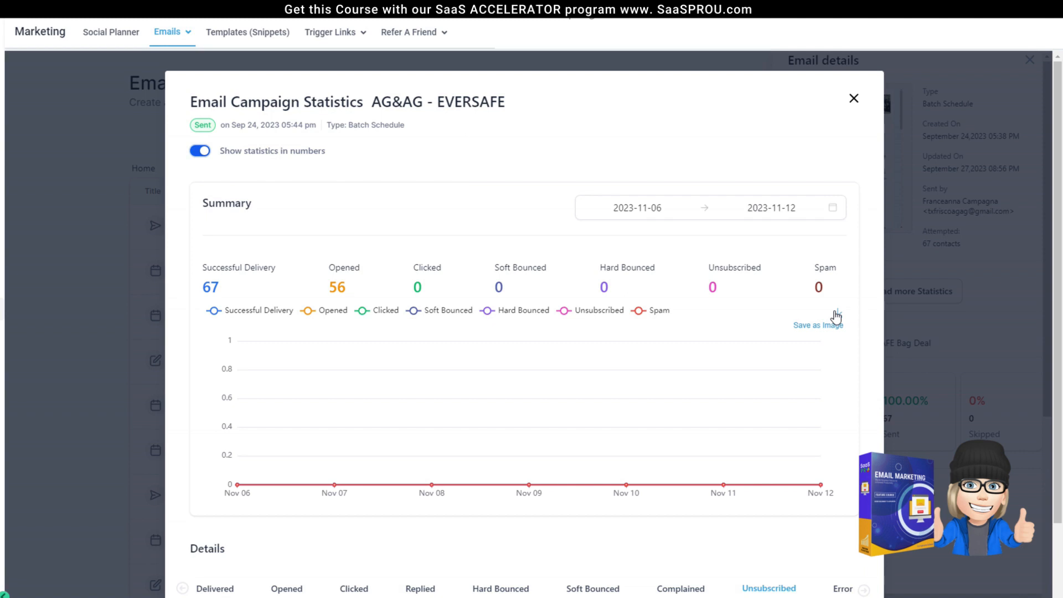
click(853, 101)
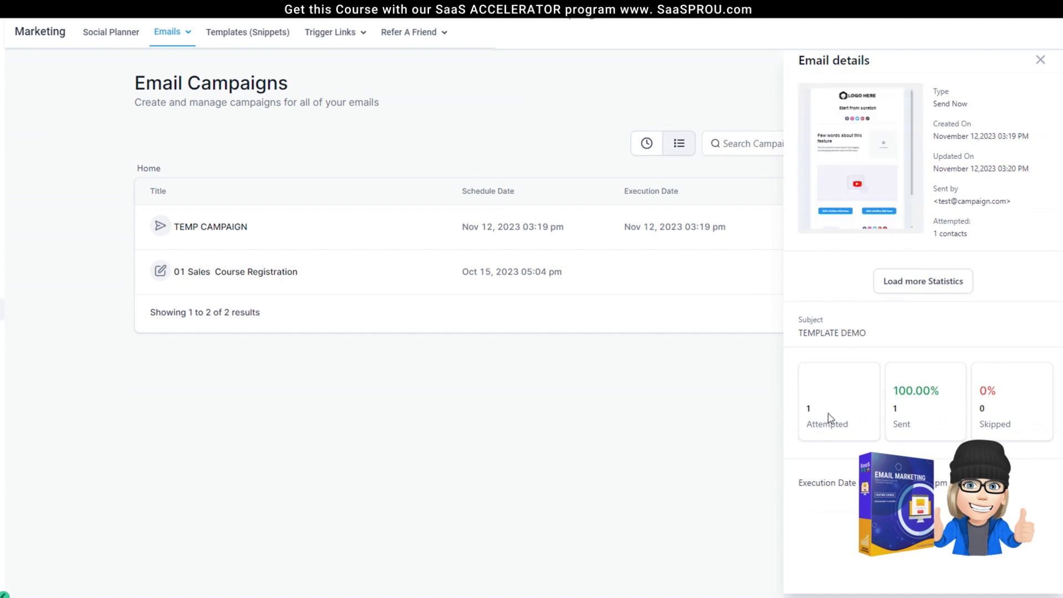
Review the full statistics for TEMP CAMPAIGN, then close the report and the email details.
click(937, 283)
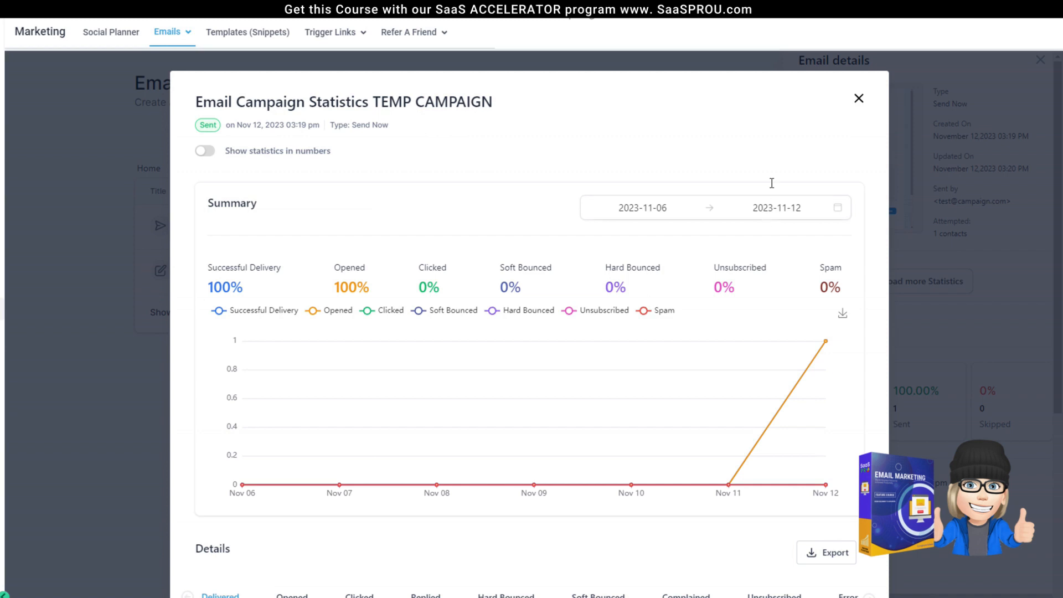
click(858, 99)
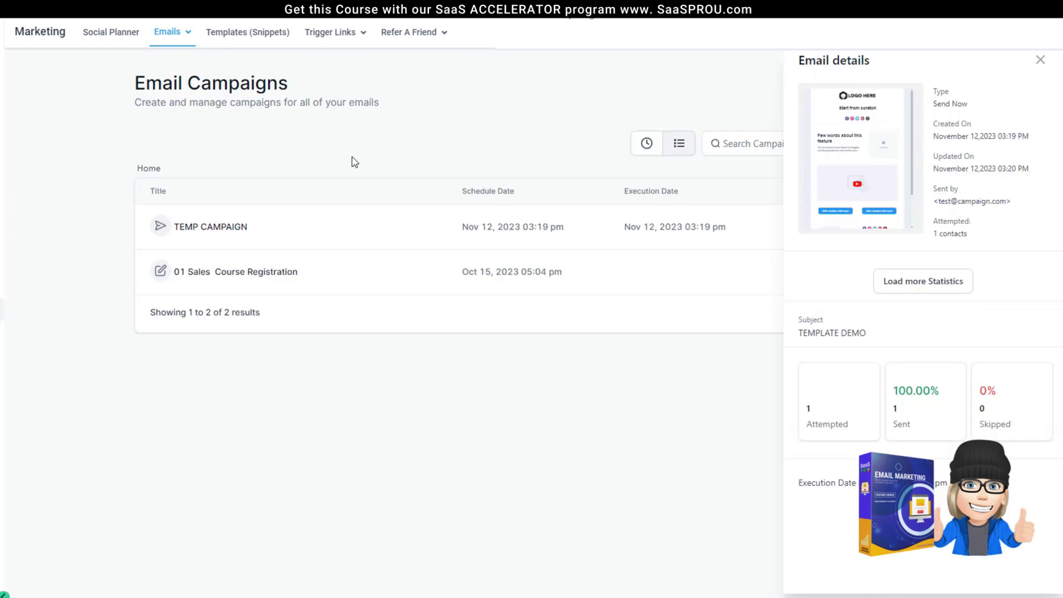
click(1039, 59)
Look through the email templates list and the email campaigns list, ending on the email template folders.
click(171, 31)
click(157, 81)
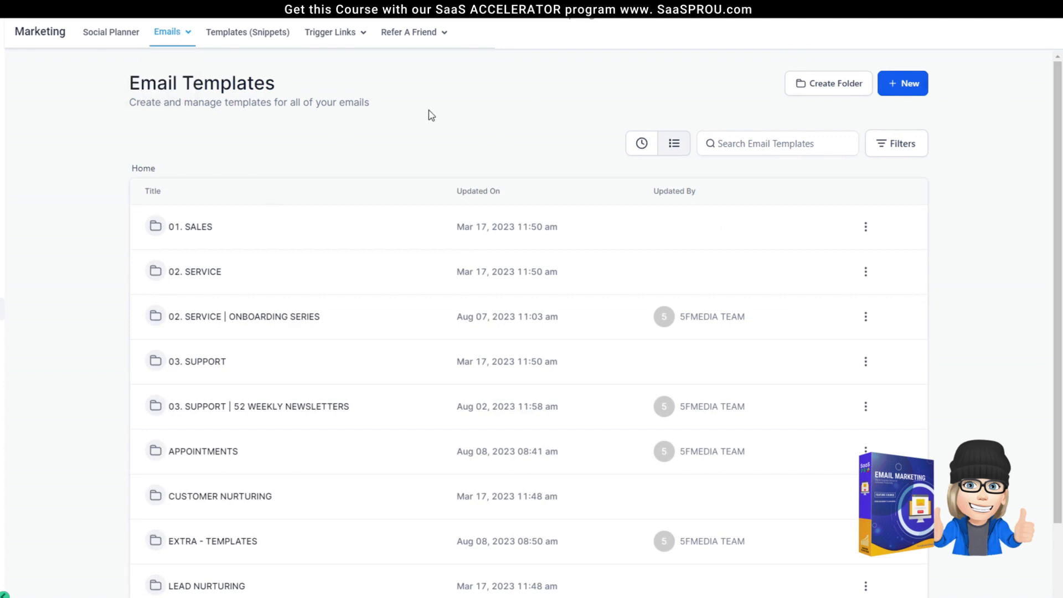
click(171, 33)
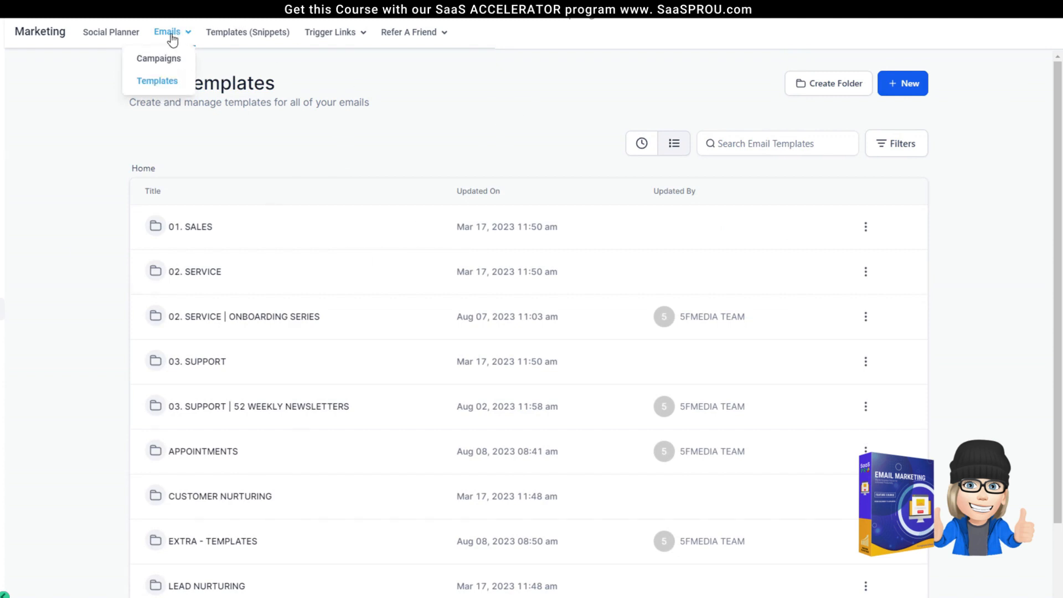
click(171, 63)
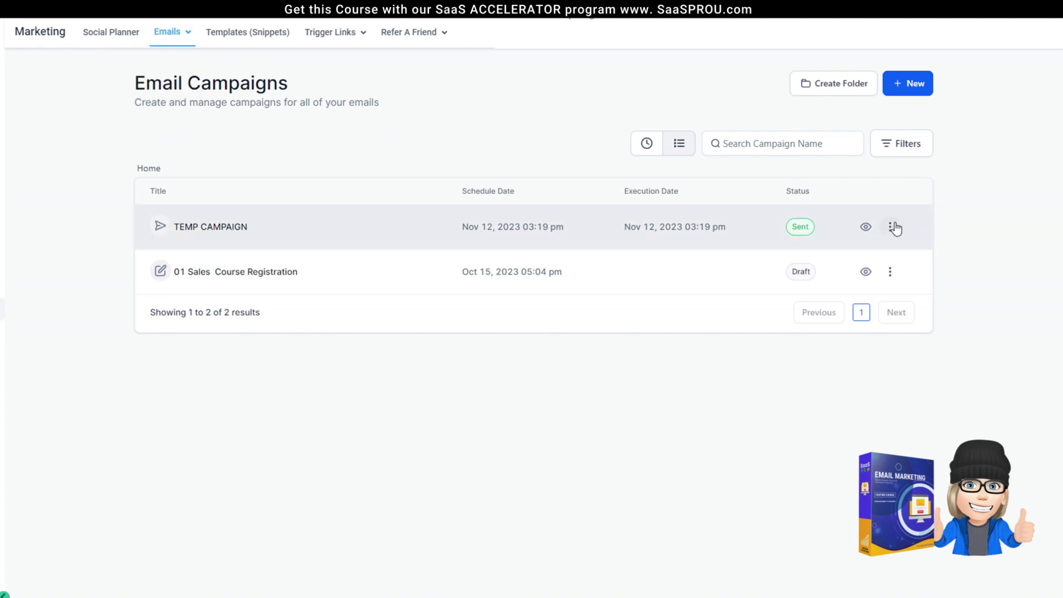
click(323, 33)
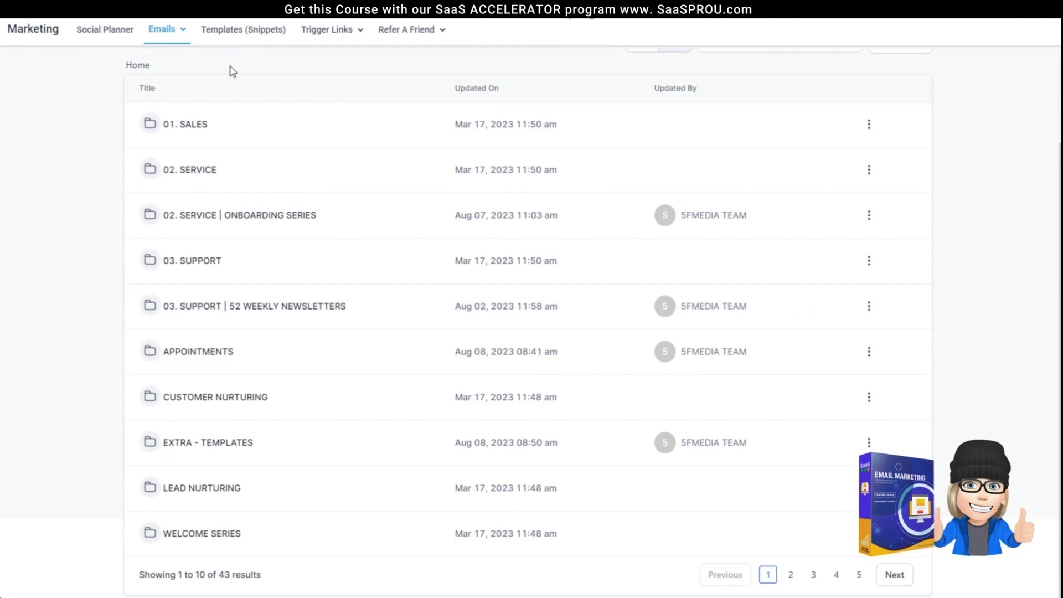
scroll(254, 175, up, 3)
mouse_move(160, 38)
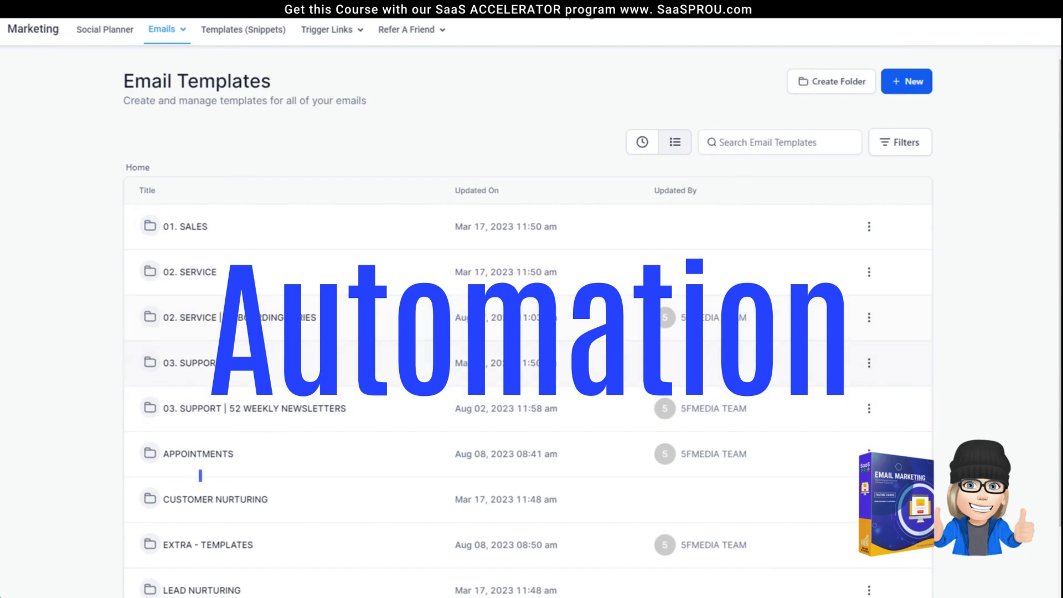
Browse the 03. SUPPORT | 52 WEEKLY NEWSLETTERS folder and open the template 25 Let's Get Real: the Truth about Winners.
click(286, 416)
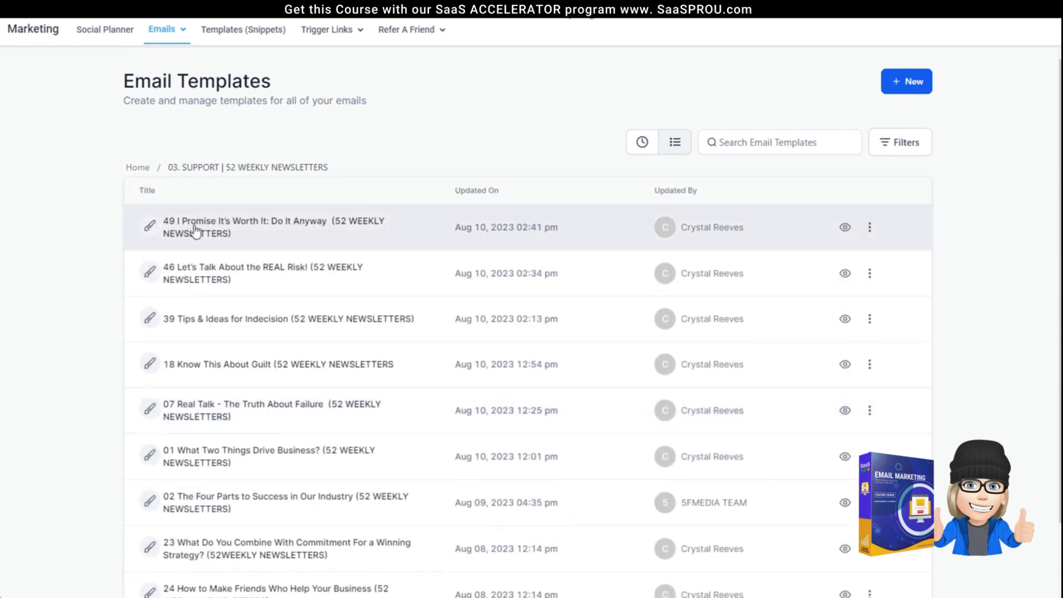
scroll(308, 403, down, 2)
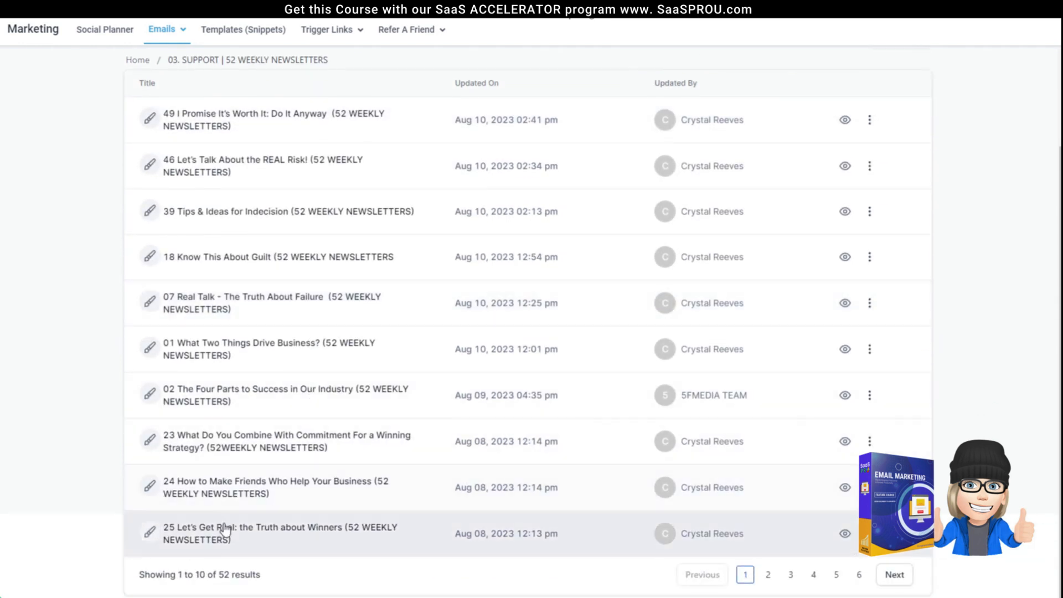
click(220, 539)
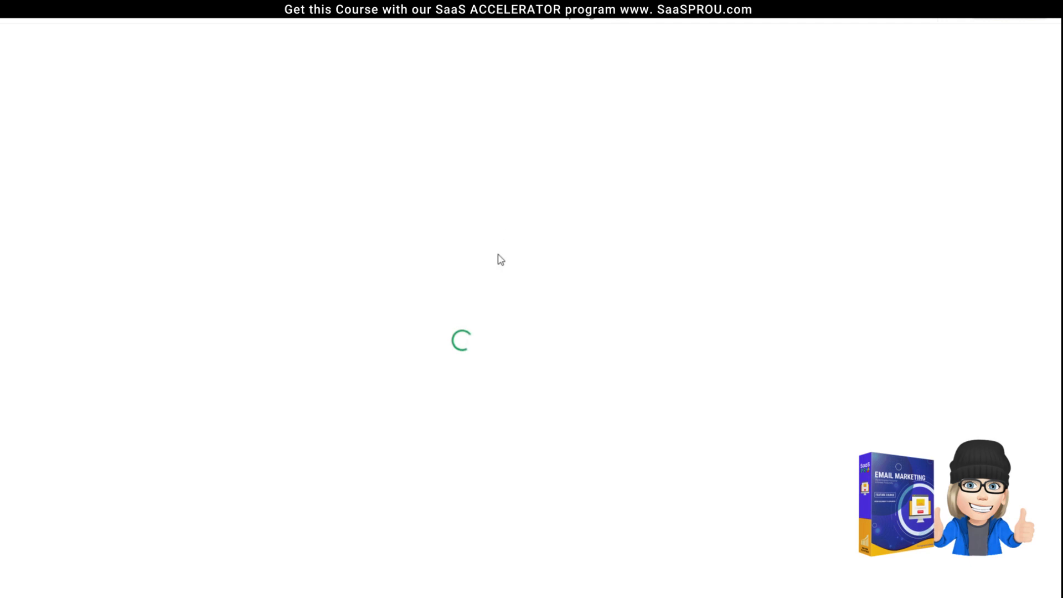
Go to the automation workflow list and open the 52 WEEKLY NEW LETTER workflow.
click(4, 22)
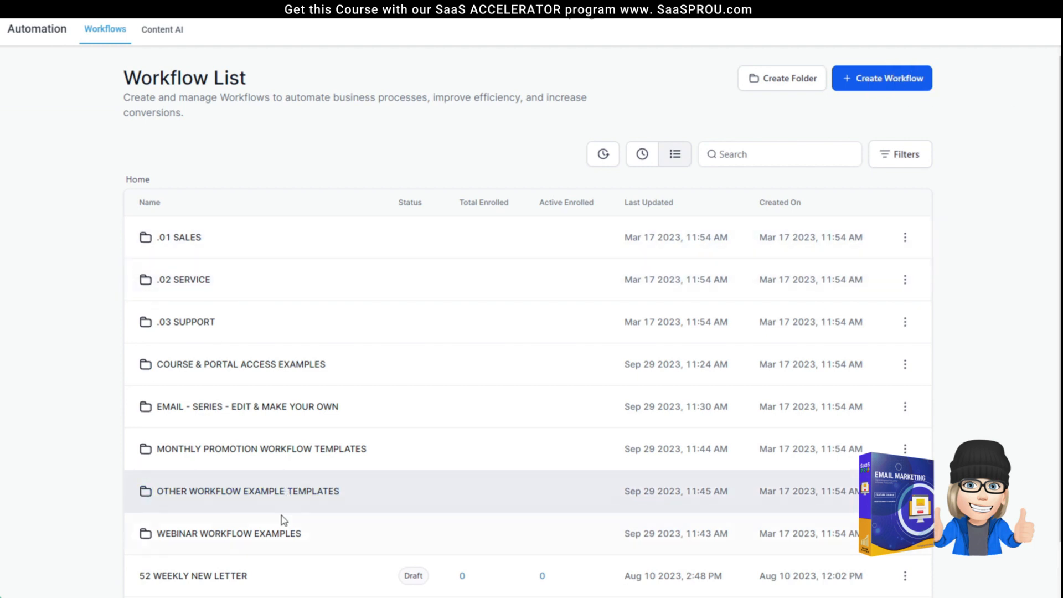
scroll(249, 498, down, 1)
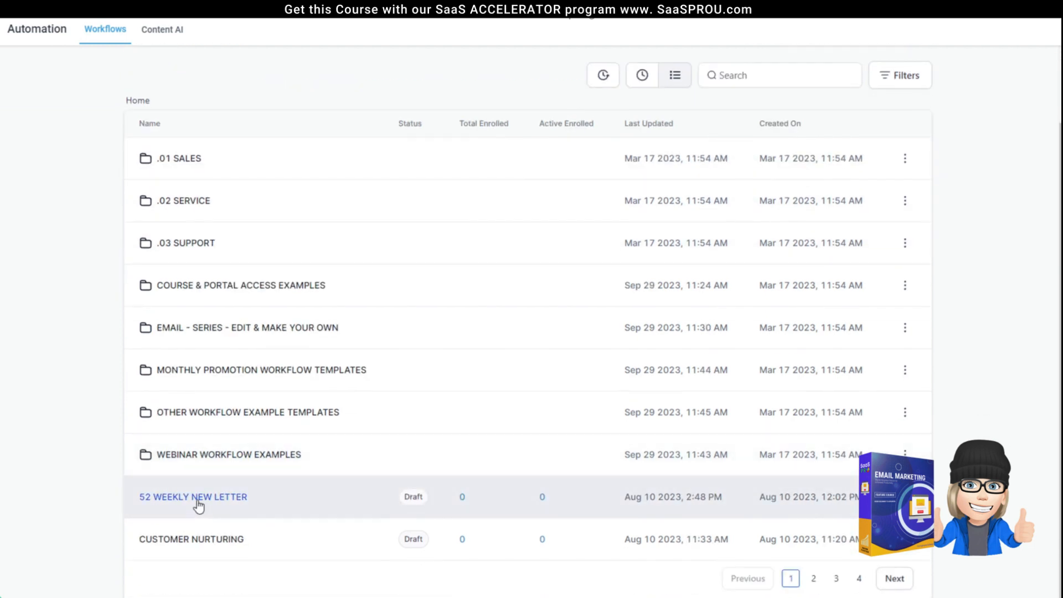
click(198, 500)
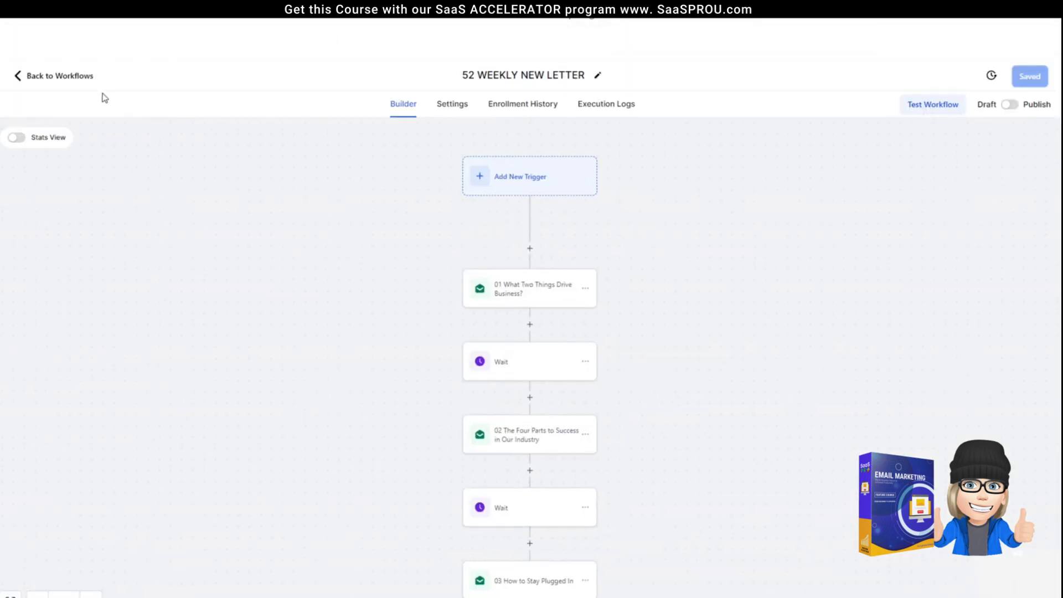
Review the available workflow triggers and the template assigned to the email action 01 What Two Things Drive Business?
click(538, 184)
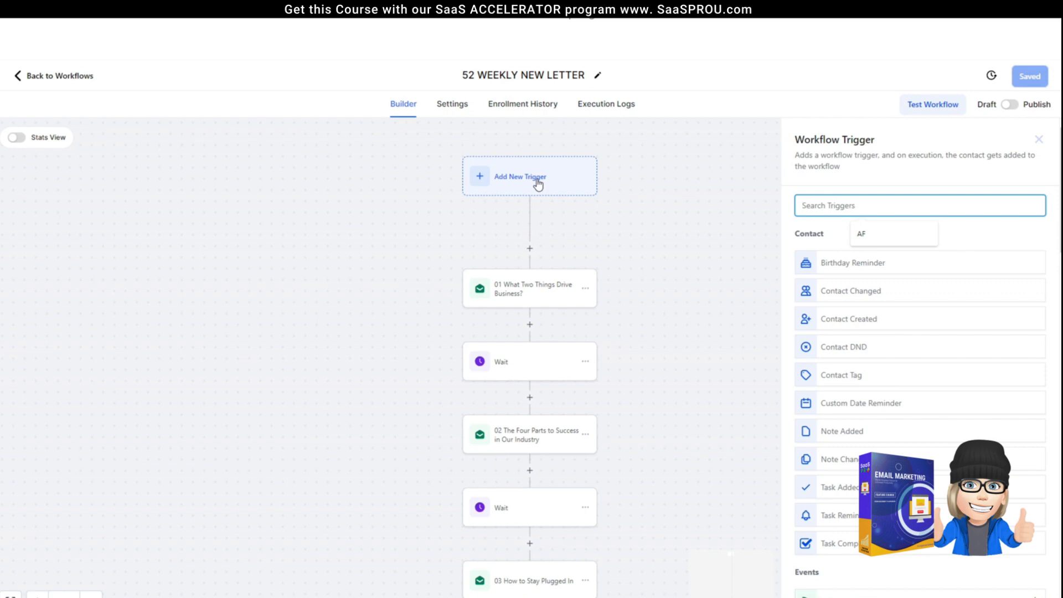
click(721, 211)
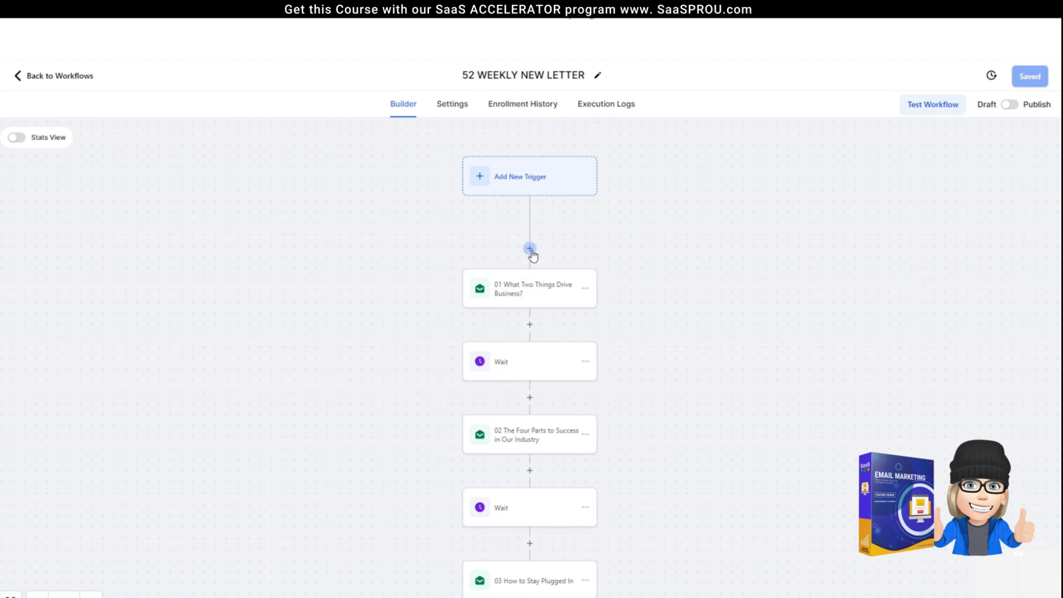
click(510, 299)
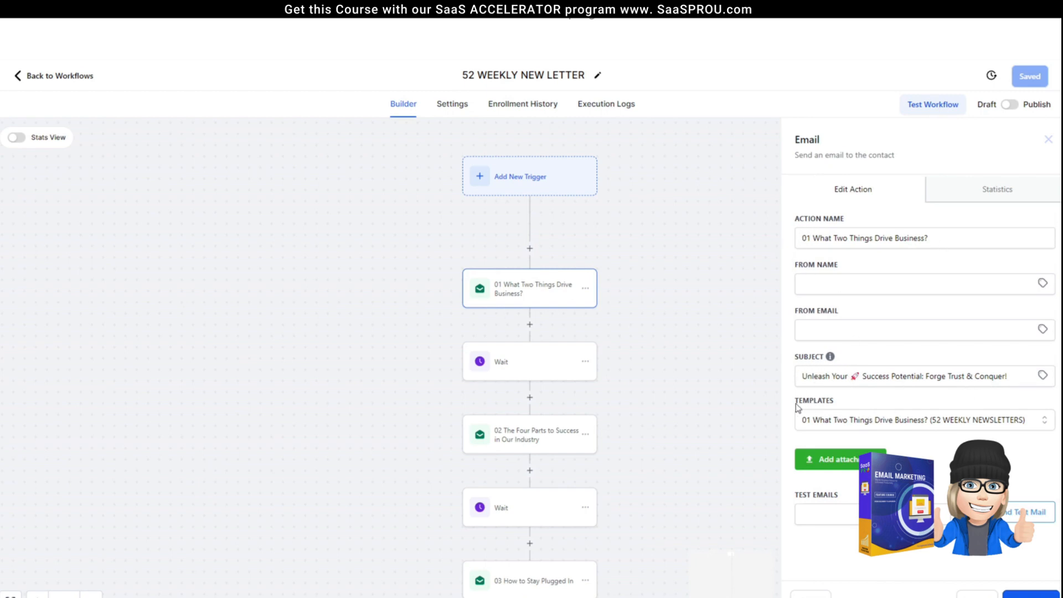
click(929, 430)
click(927, 425)
Add a Send Email action before 01 What Two Things Drive Business? using the template 01 Our Customers Can't ..(CUSTOMER NURTURING).
click(529, 249)
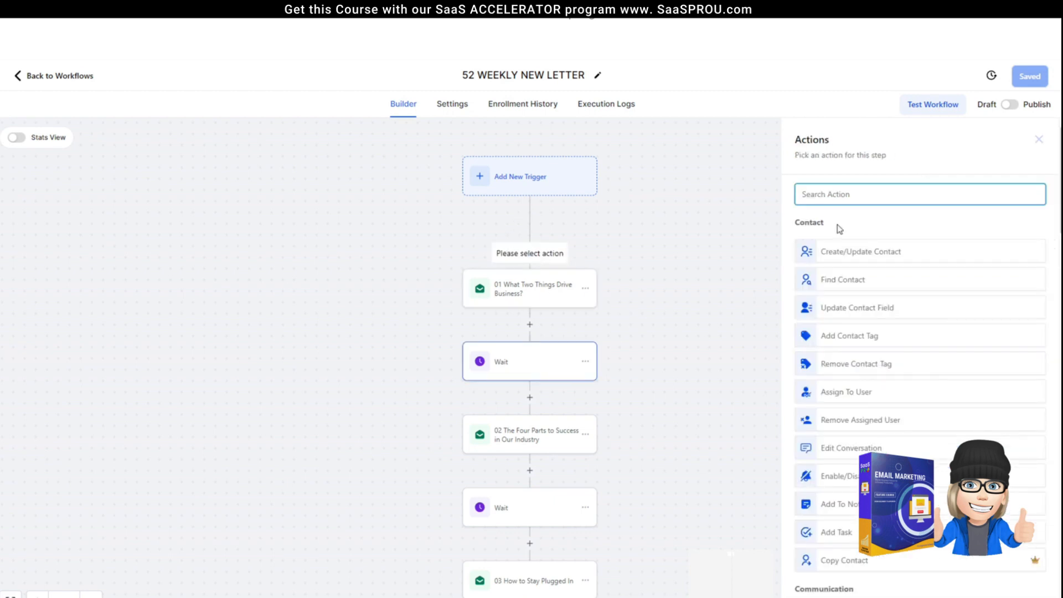
text(se)
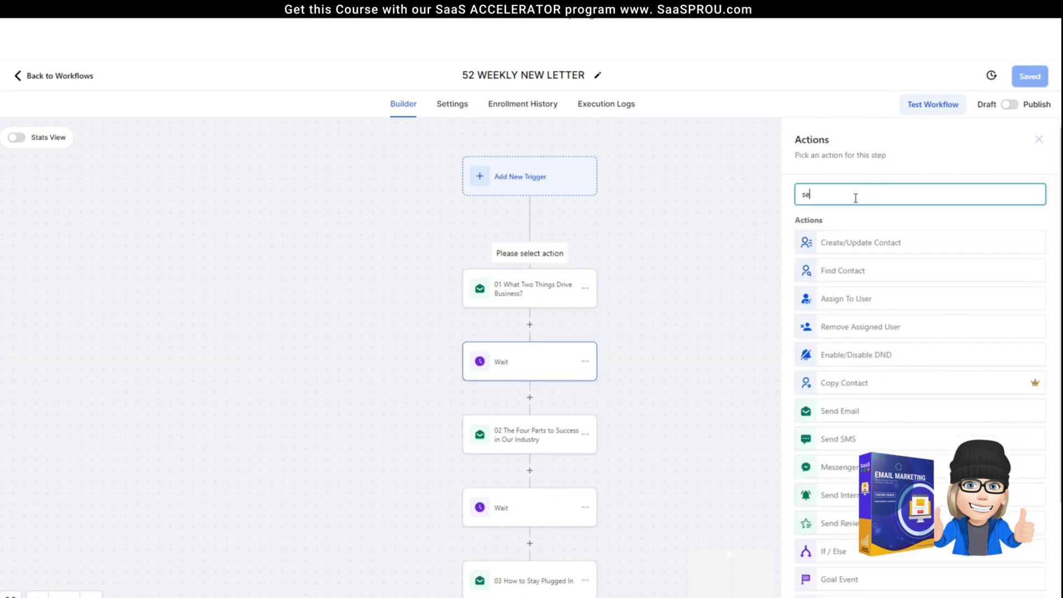
text(nd)
click(851, 250)
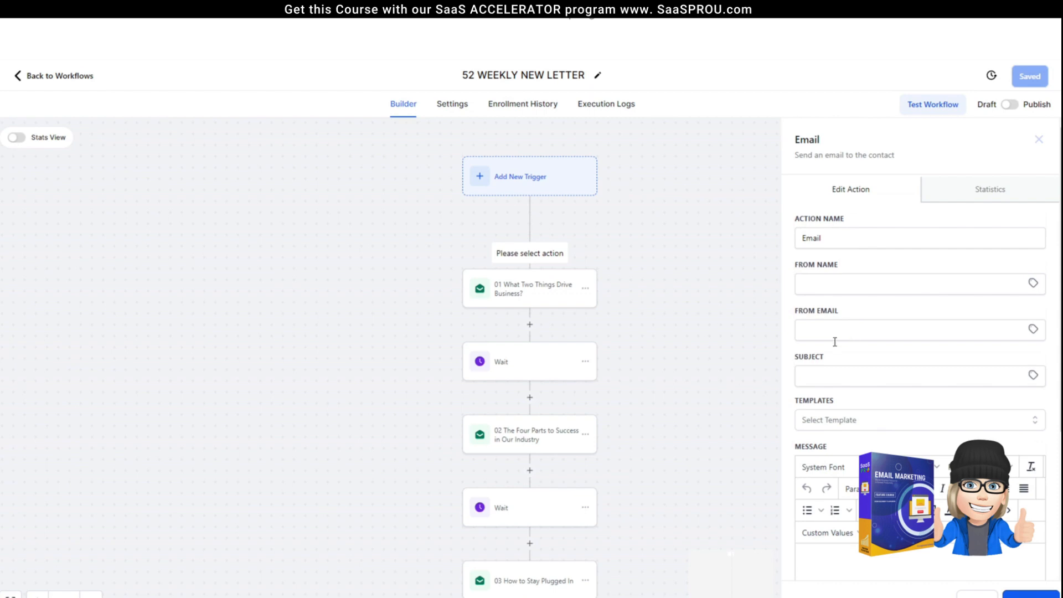
scroll(888, 414, down, 2)
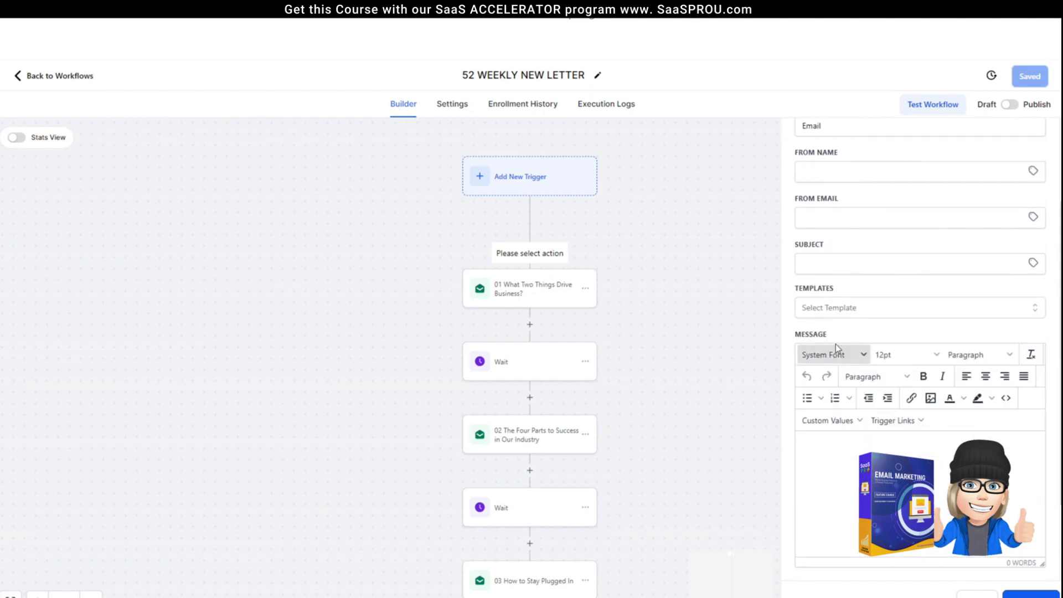
click(817, 310)
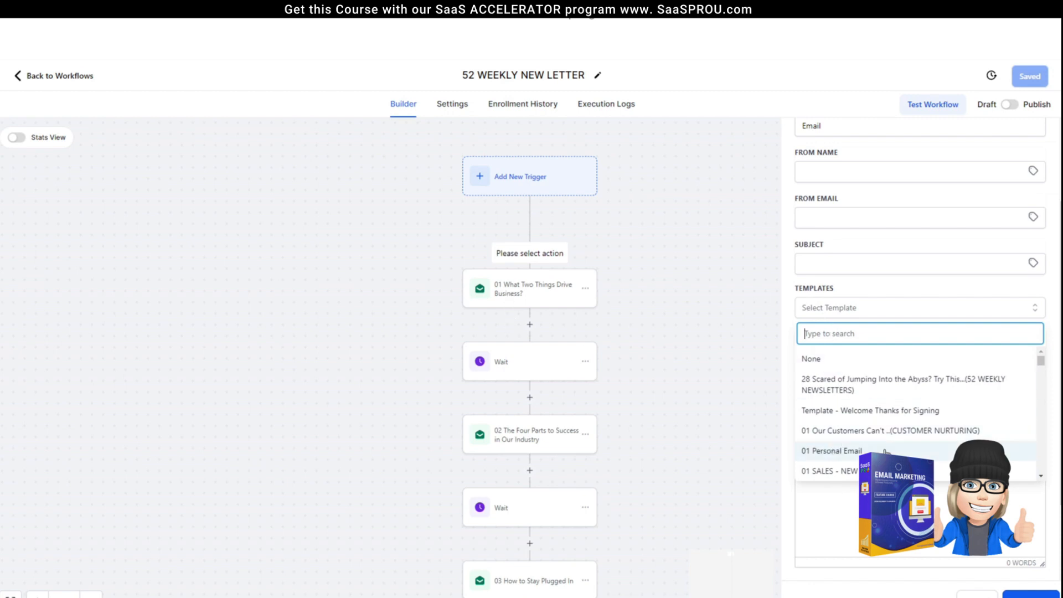
click(880, 432)
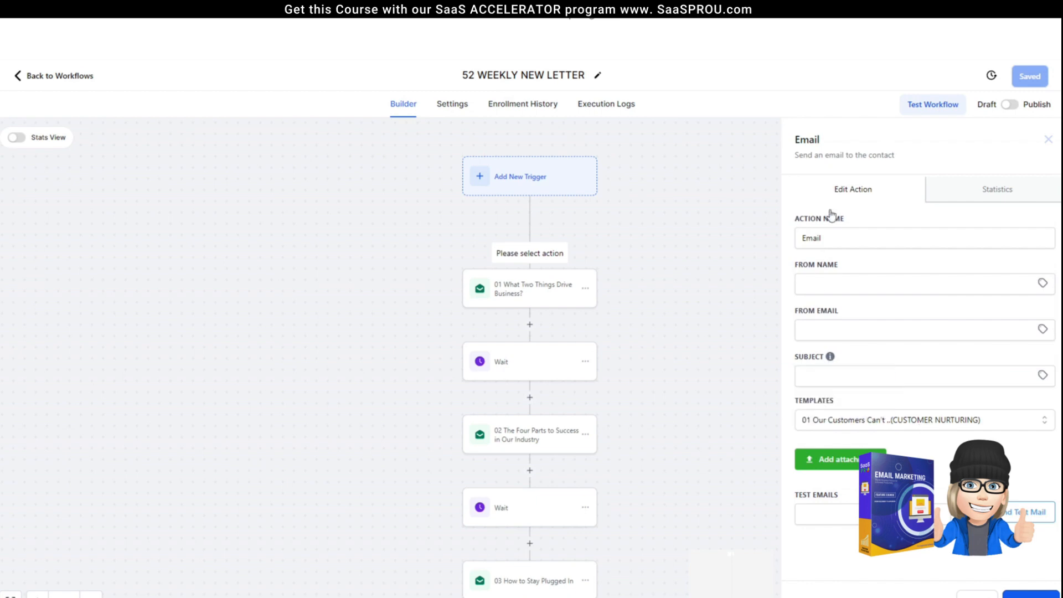
Set the new Email action's subject to asdfdf and from name to dfasdasdfsd, save it, and reopen it to check its settings.
click(838, 373)
text(asdfdf)
click(824, 280)
text(dfasdasdfsd)
click(1030, 595)
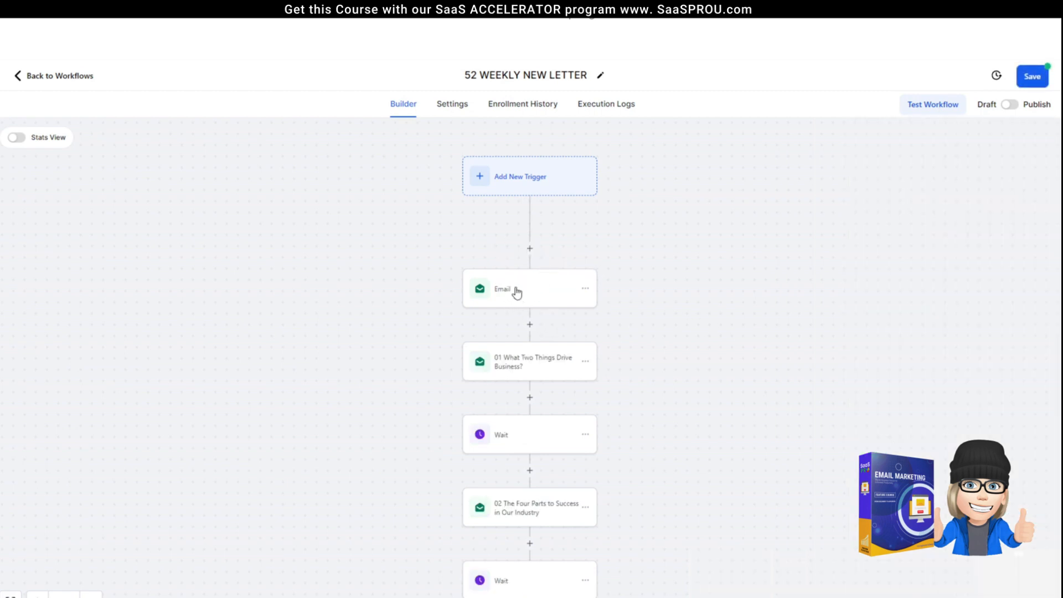
click(514, 299)
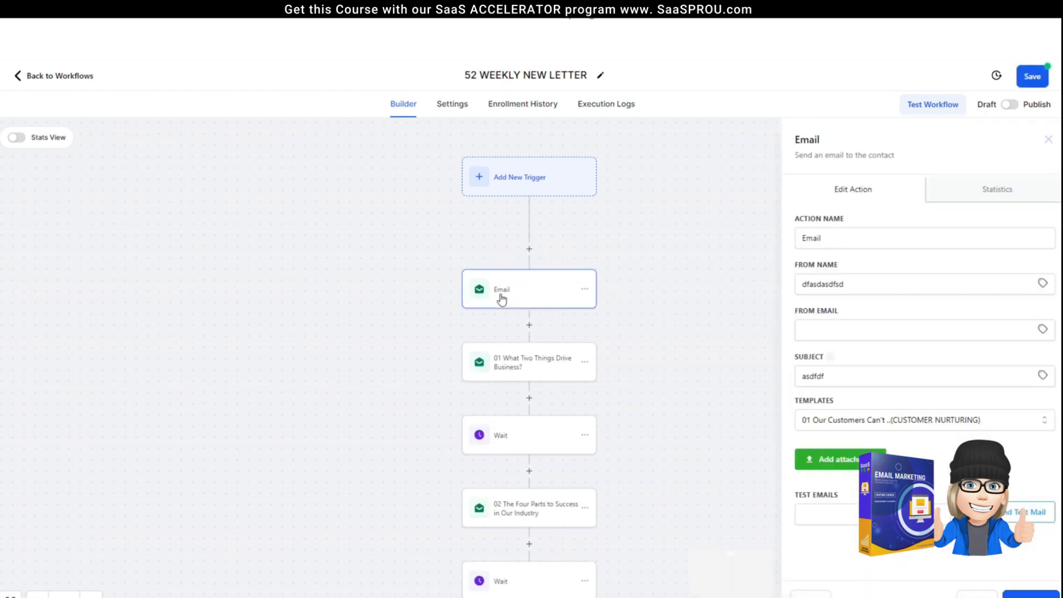
click(681, 220)
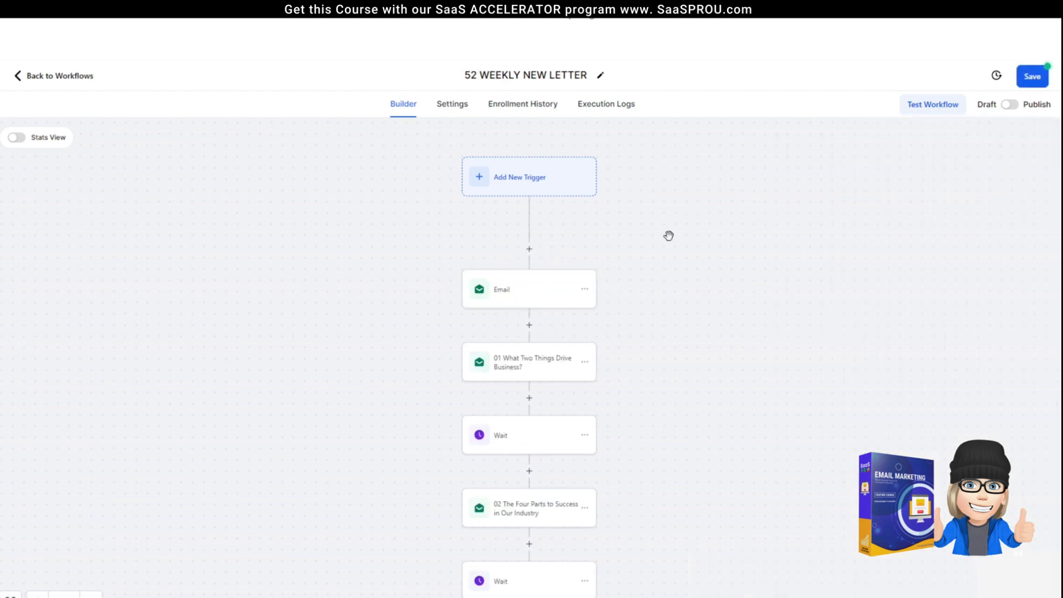
Check the delay settings of the first Wait step and delete the newly added Email action.
click(532, 435)
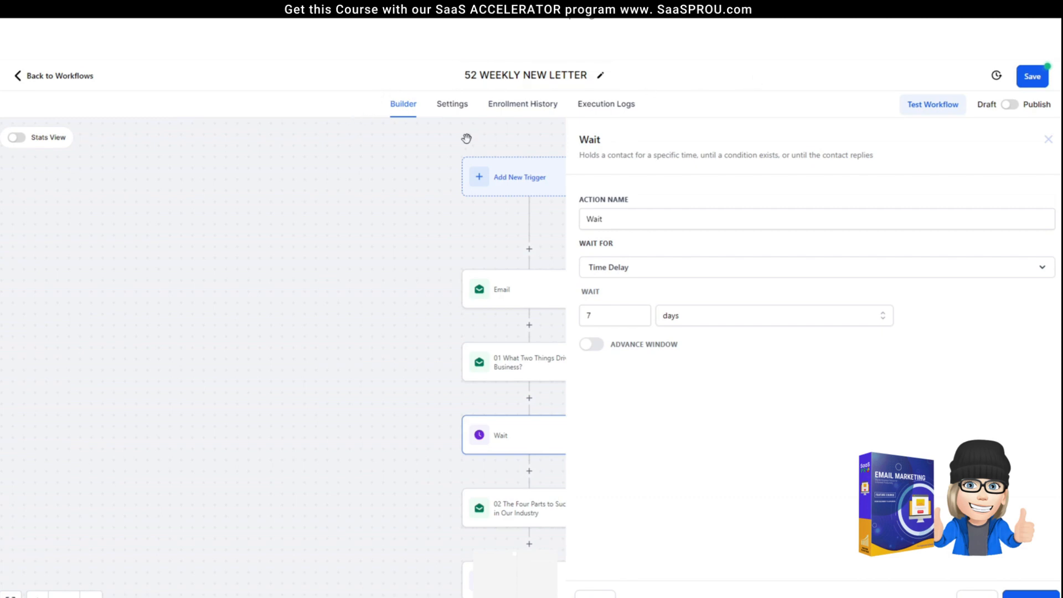
click(415, 415)
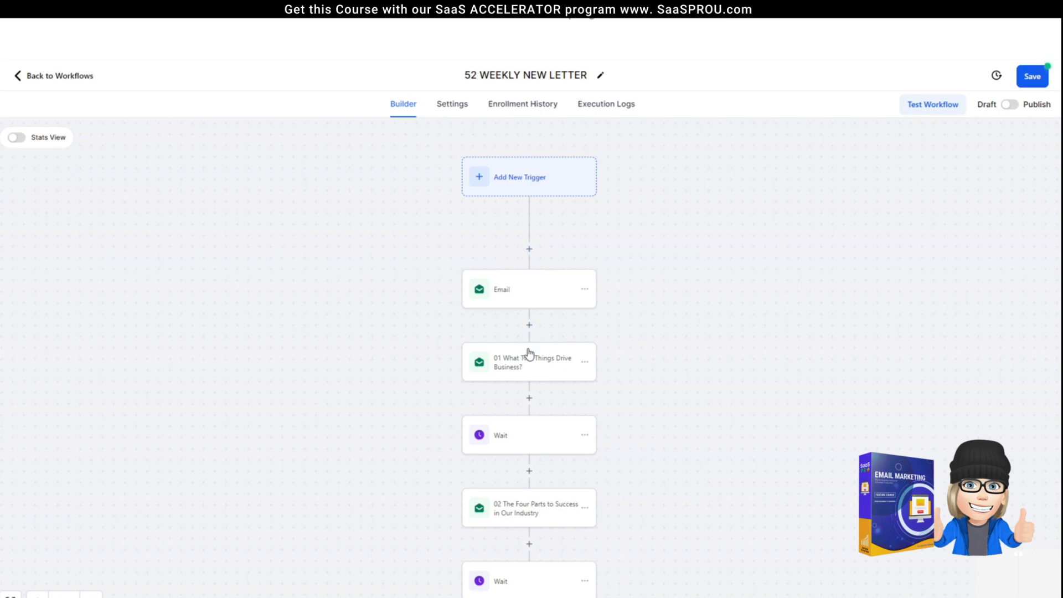
click(585, 287)
click(661, 363)
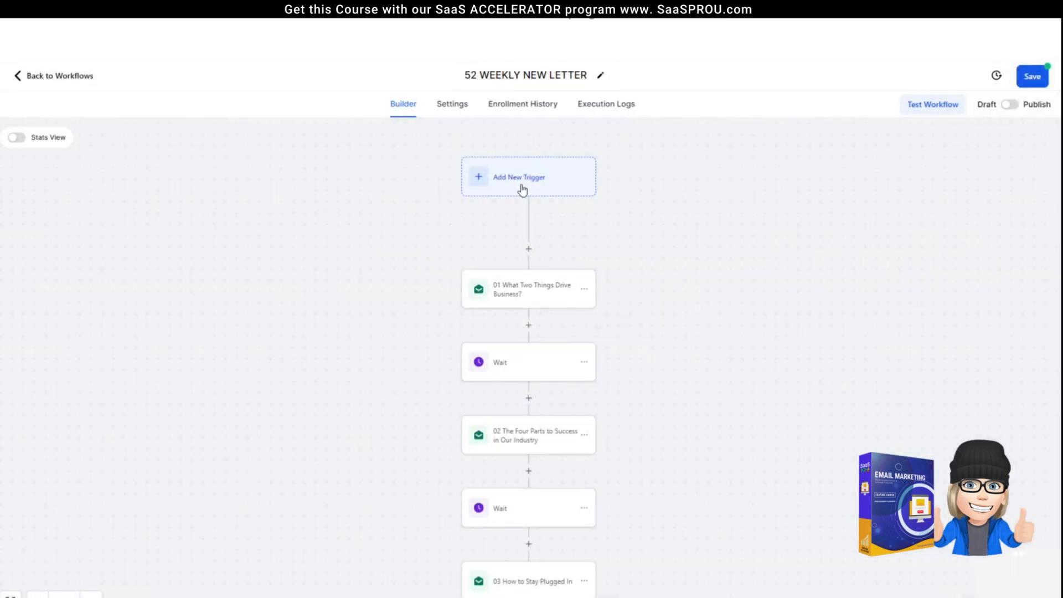
Review the settings and statistics of the email action 01 What Two Things Drive Business?
click(512, 271)
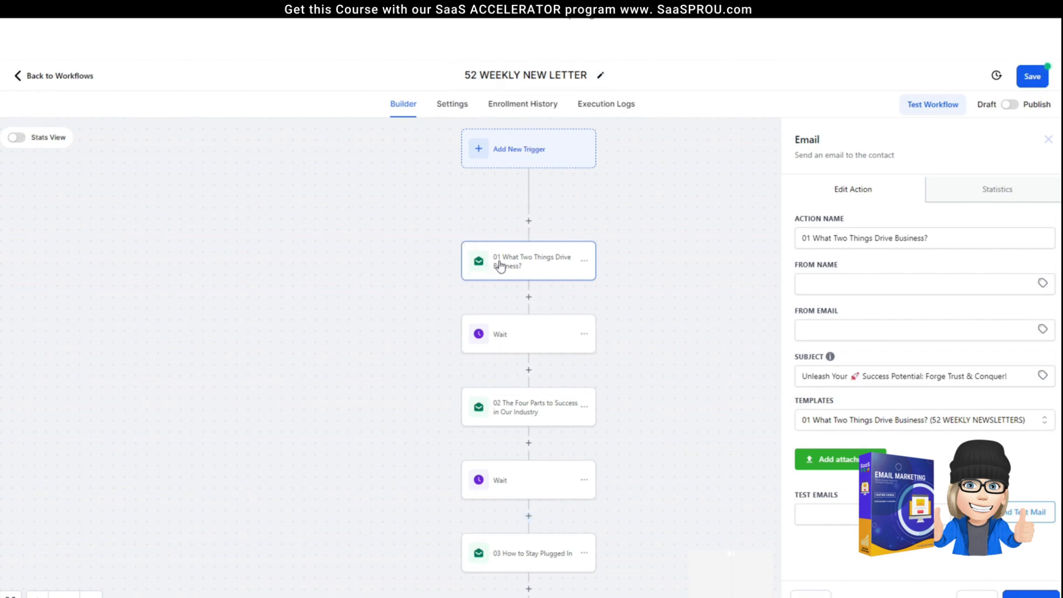
click(1030, 197)
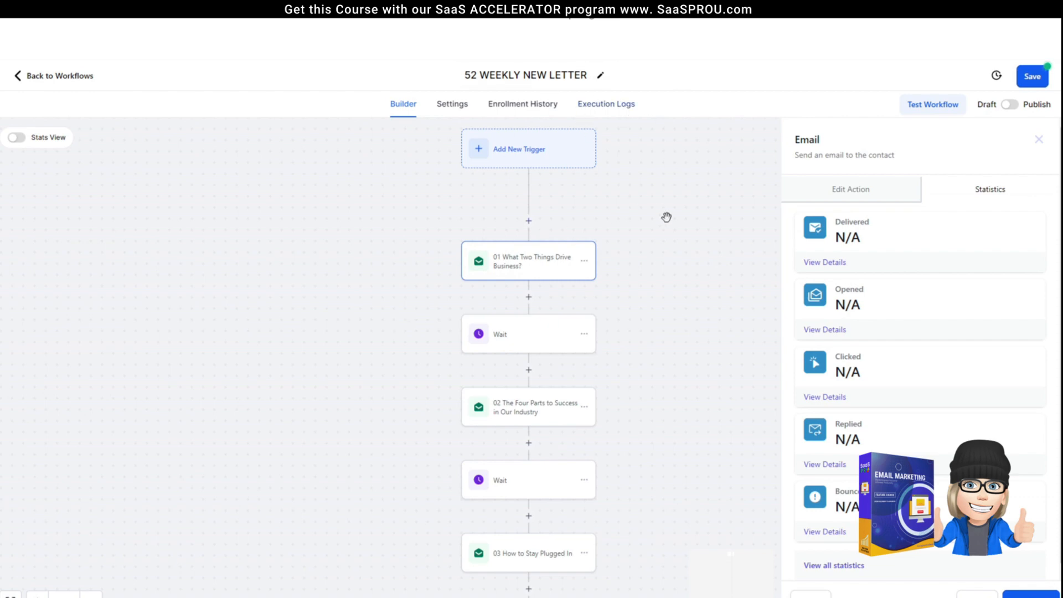
click(1039, 140)
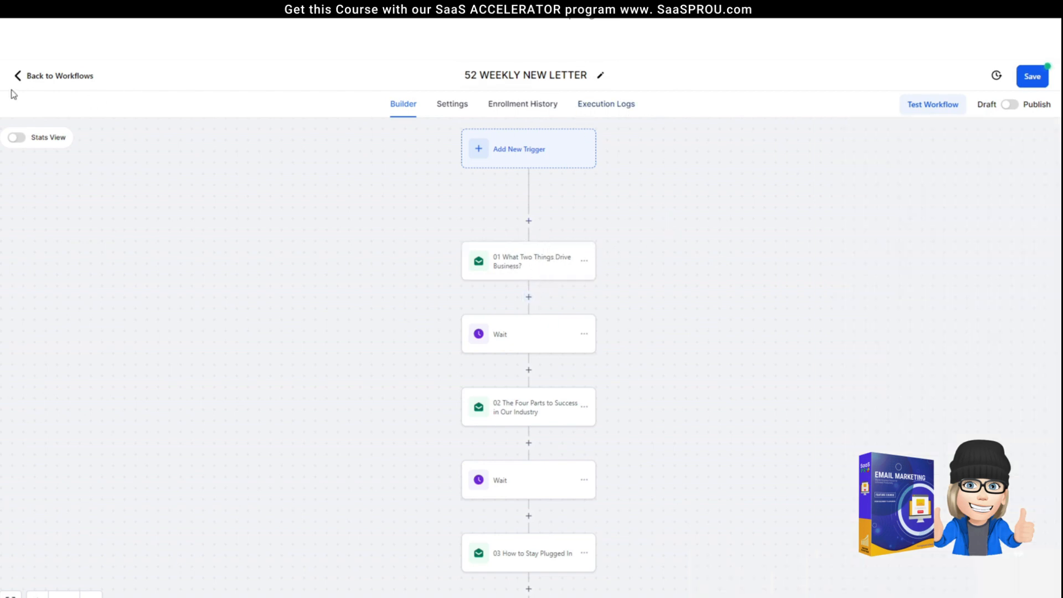
Search the workflow actions for Drip and insert a Drip action before 01 What Two Things Drive Business?
click(528, 297)
text(d)
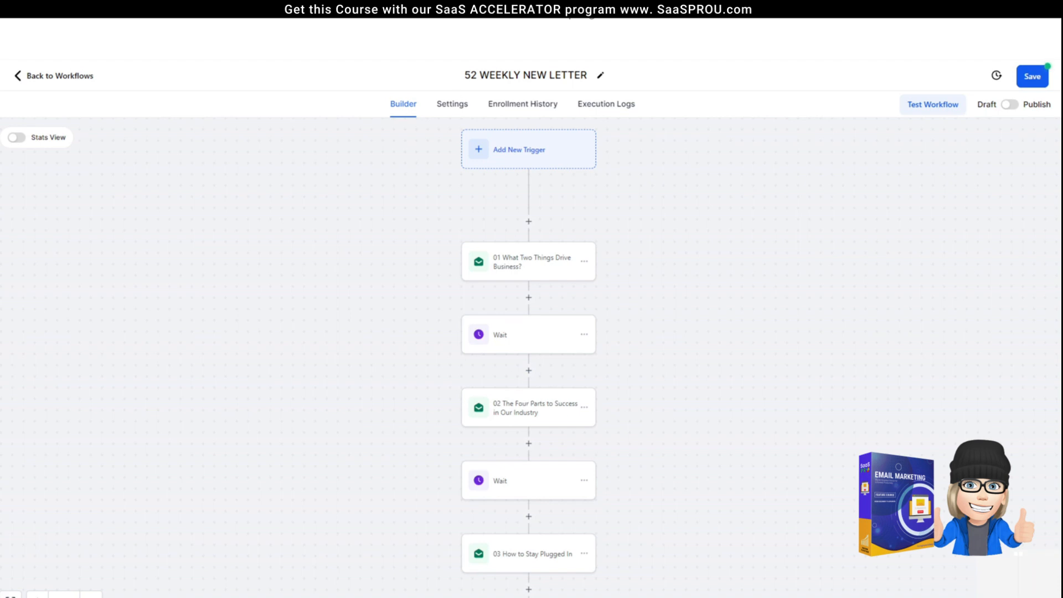
click(528, 223)
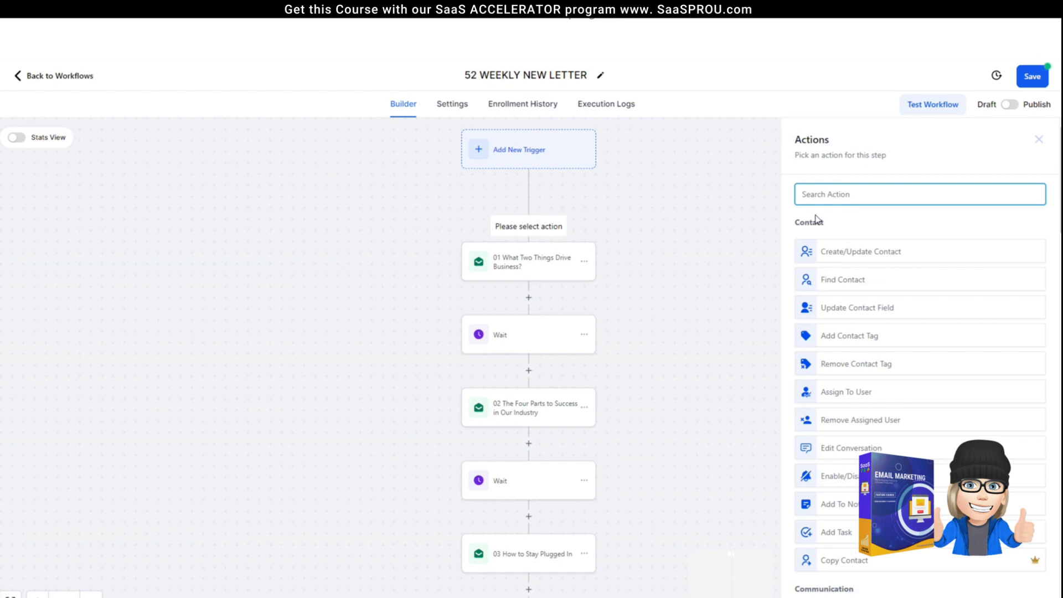
text(st)
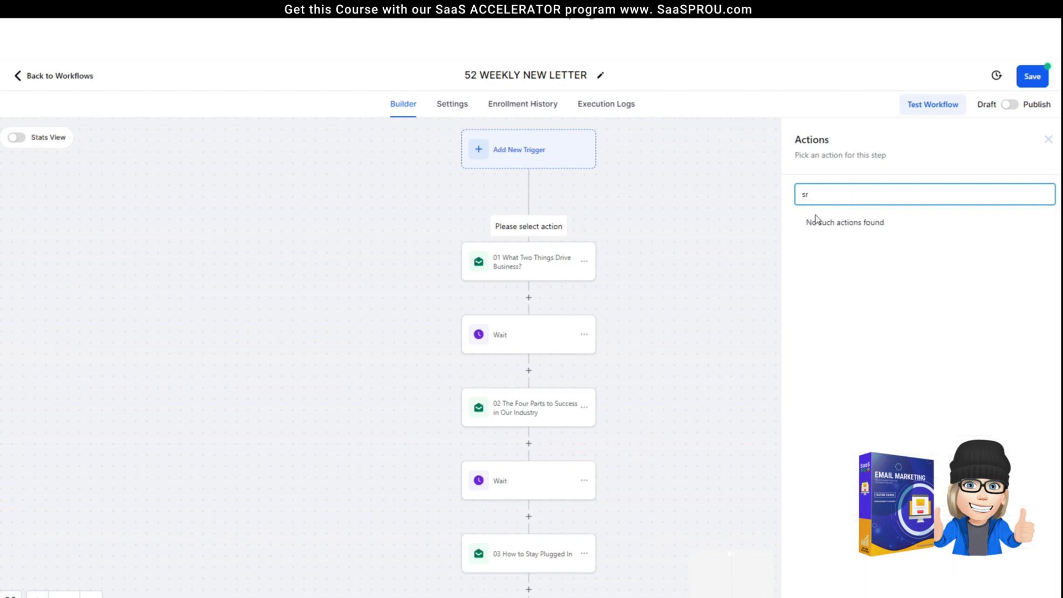
key(BackSpace)
key(BackSpace)
text(dr)
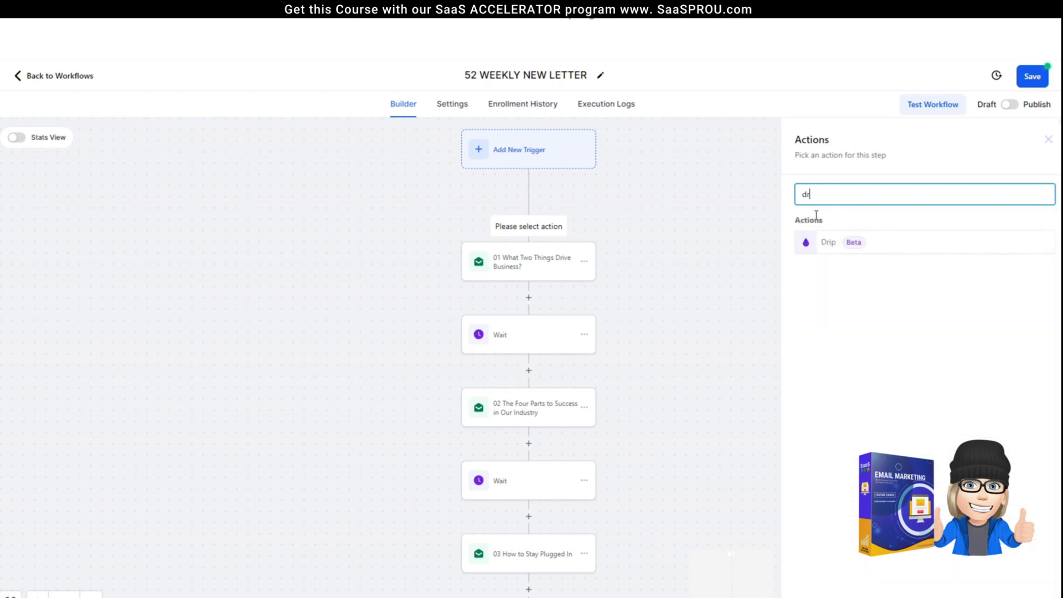
click(852, 244)
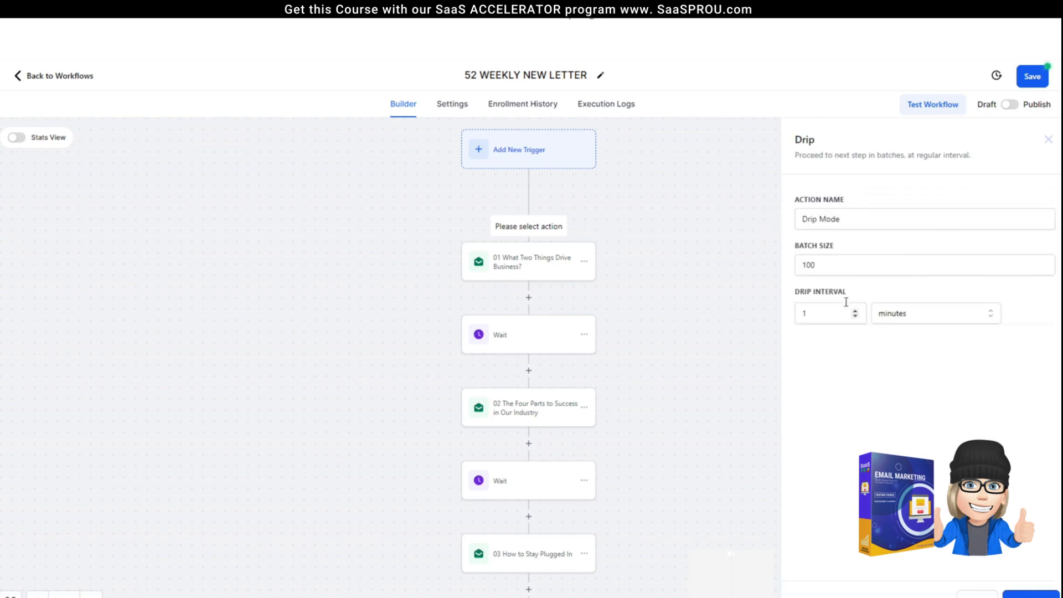
Set the Drip interval to 1 hour, keep the batch size at 100, and save the action.
drag(833, 264, 777, 261)
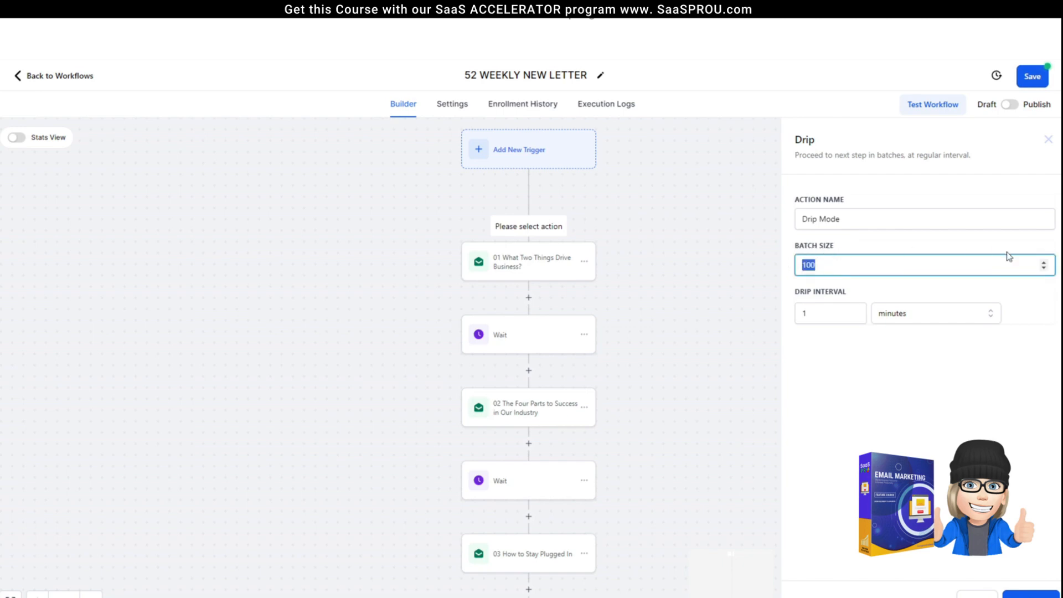
click(923, 316)
drag(823, 316, 790, 313)
click(915, 321)
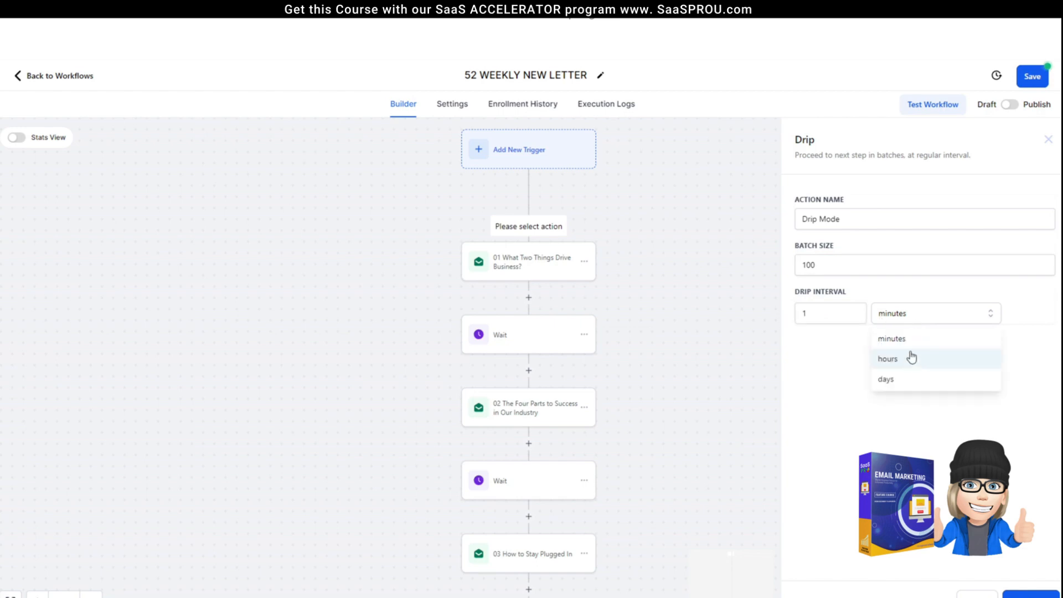
click(909, 360)
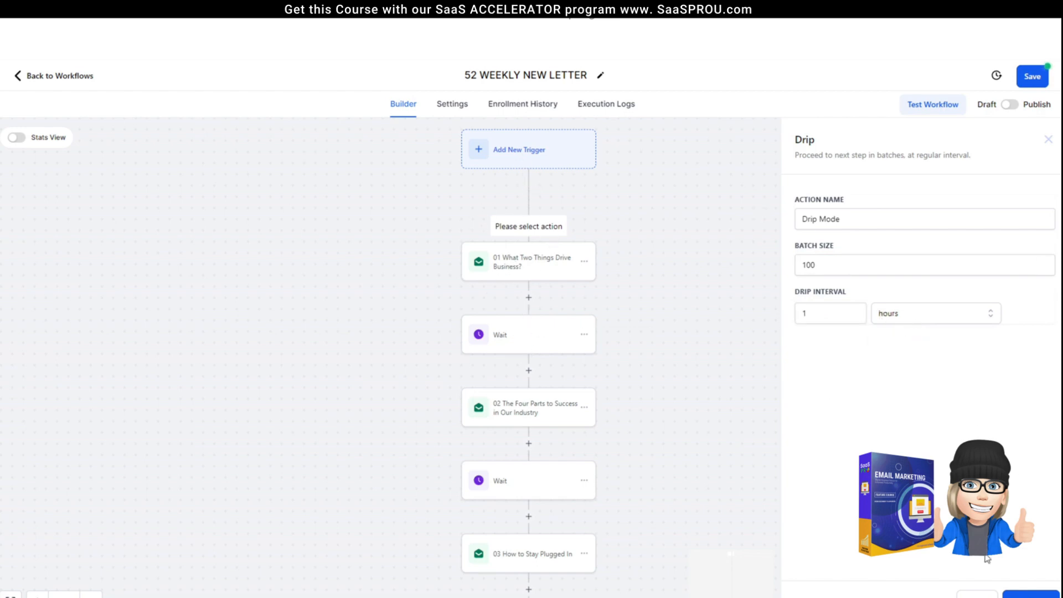
click(1030, 595)
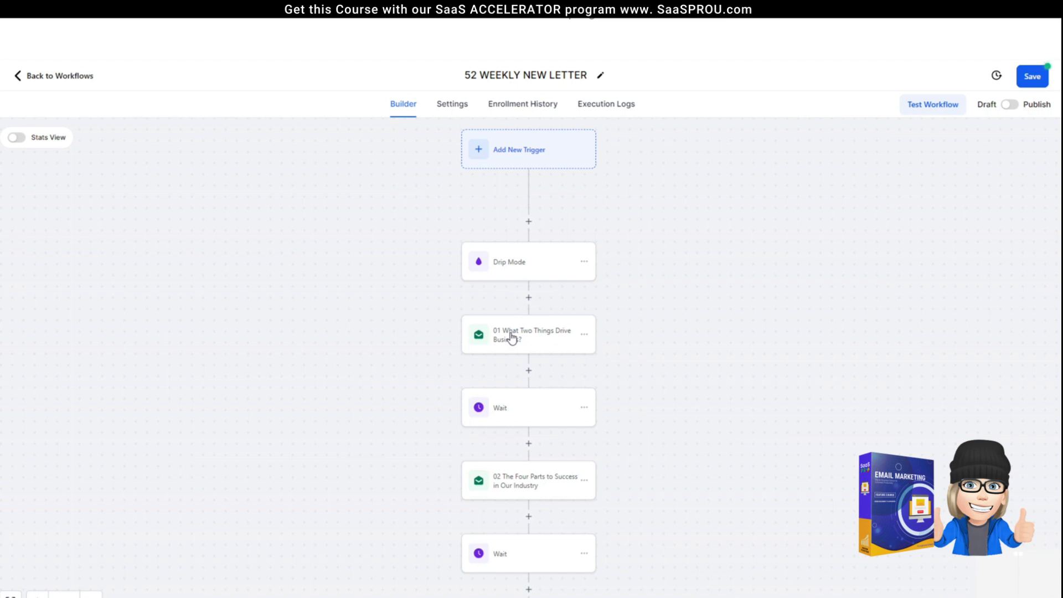
Look through the email and wait sequence and review the Drip Mode action's batch size and interval.
click(528, 443)
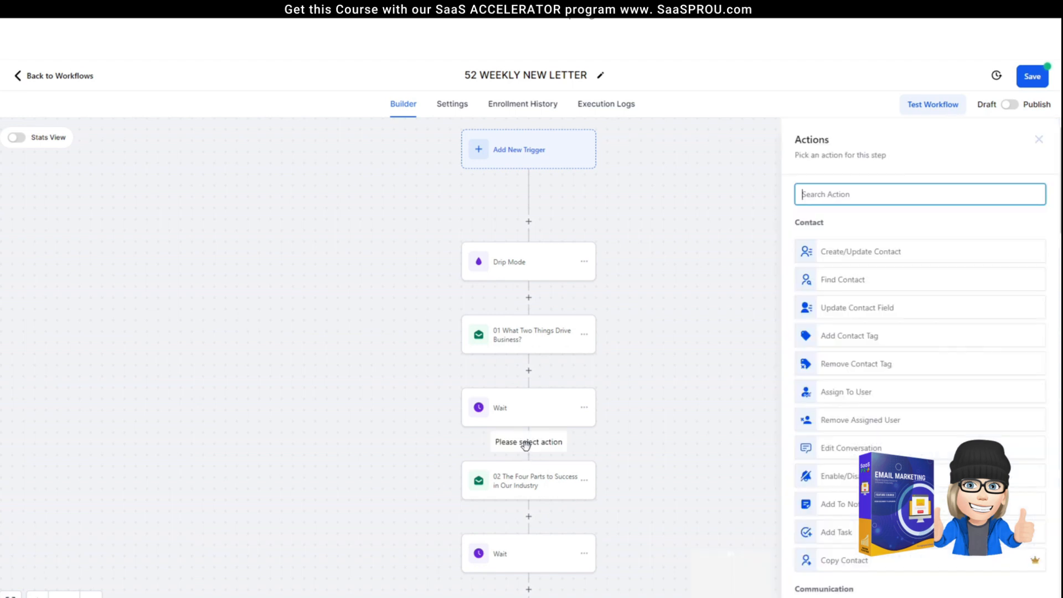
scroll(498, 513, down, 2)
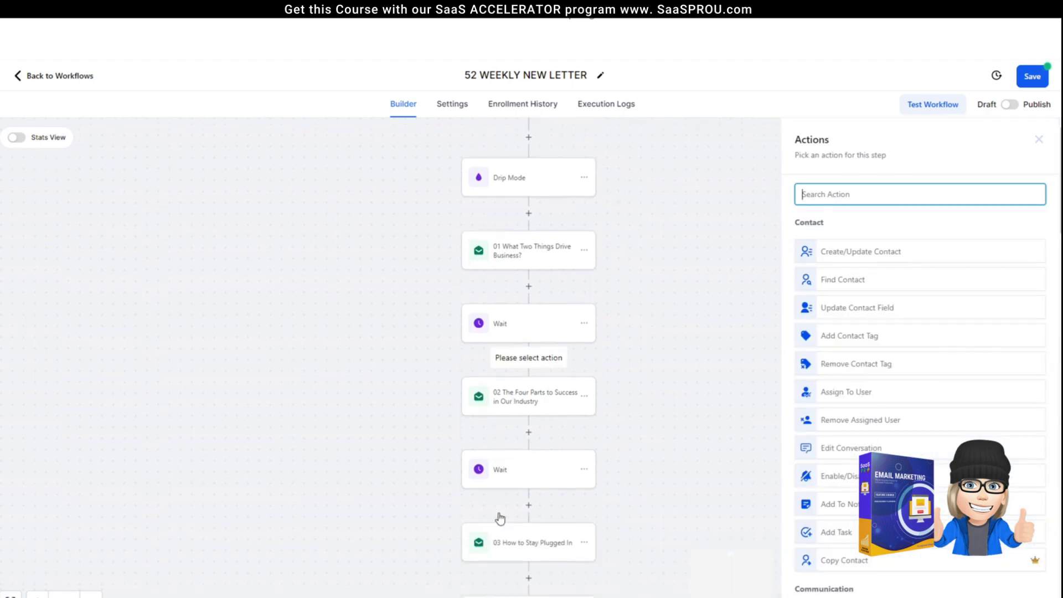
scroll(500, 518, down, 1)
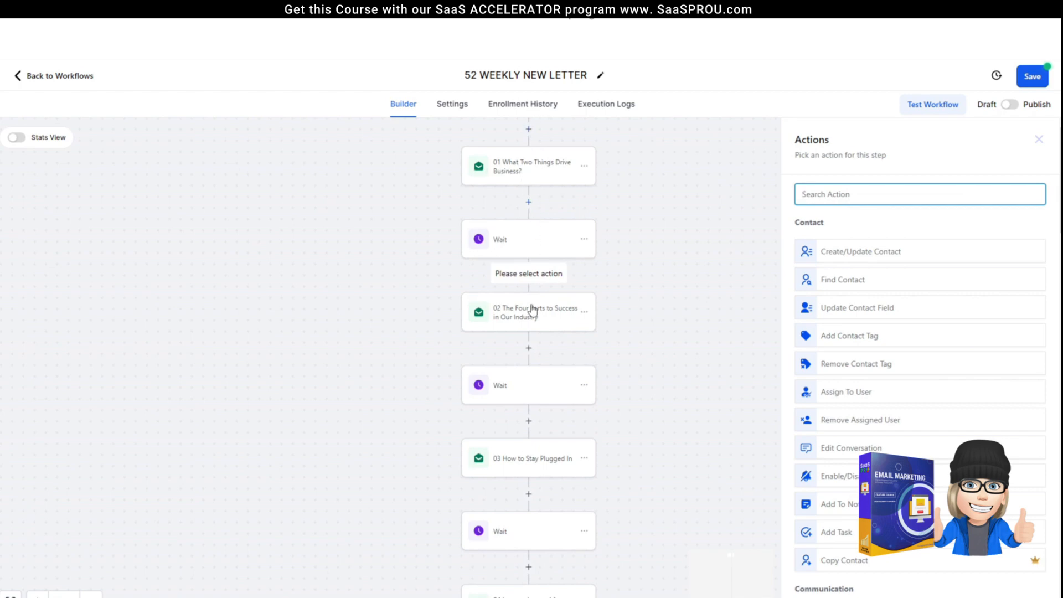
scroll(532, 382, up, 3)
click(524, 234)
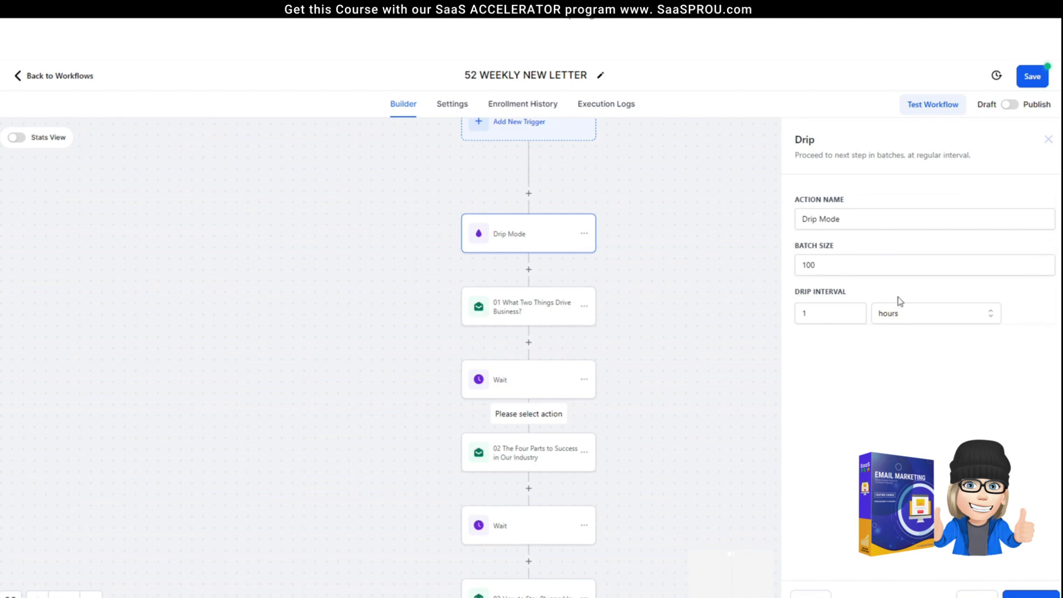
click(681, 225)
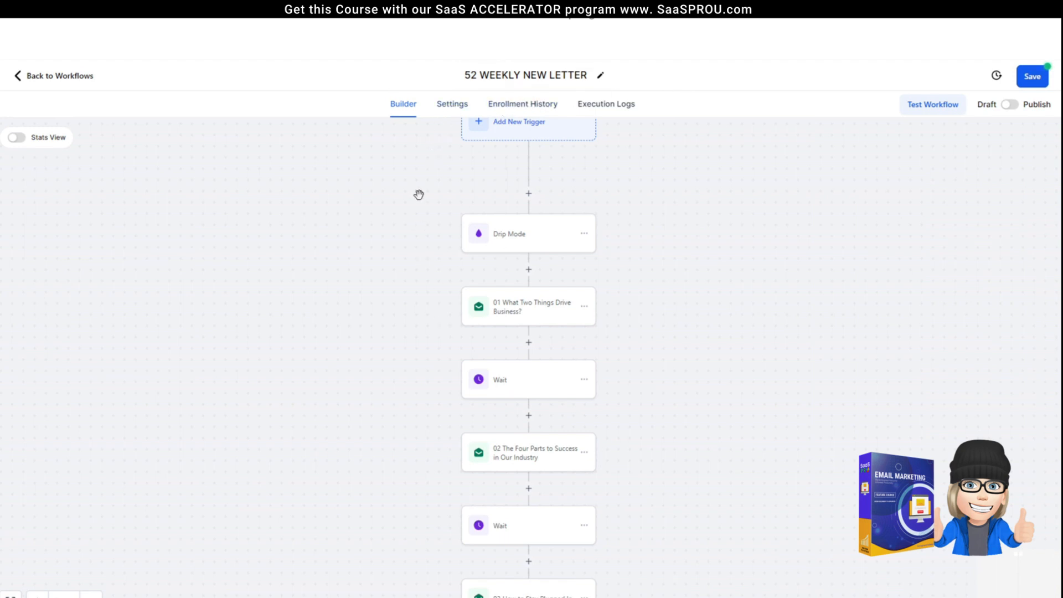
click(504, 238)
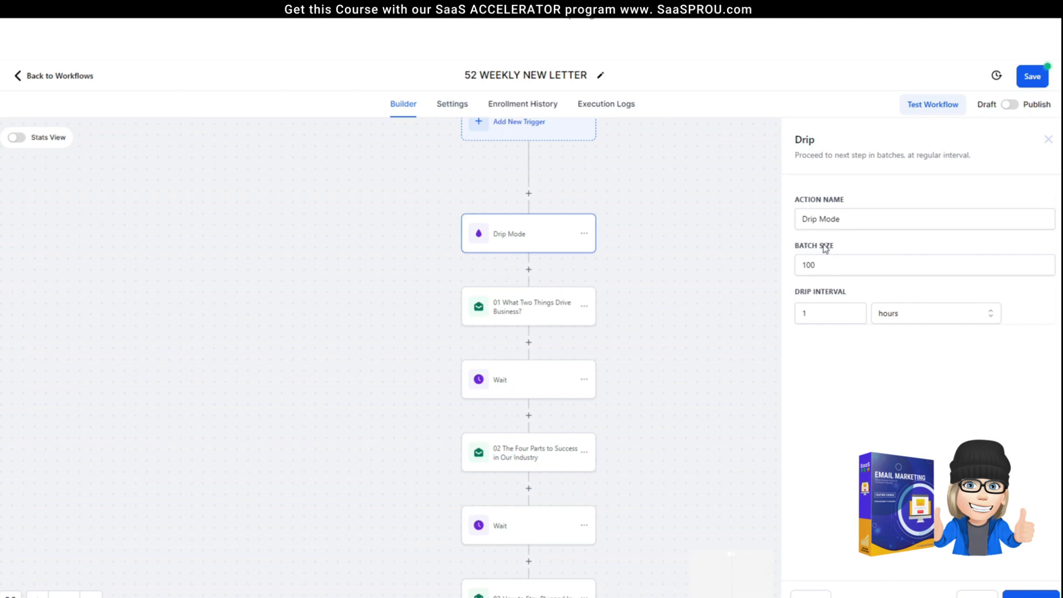
Turn on the Specific Time window in the workflow's communication settings, review its hours and included days, and leave the workflow.
click(451, 107)
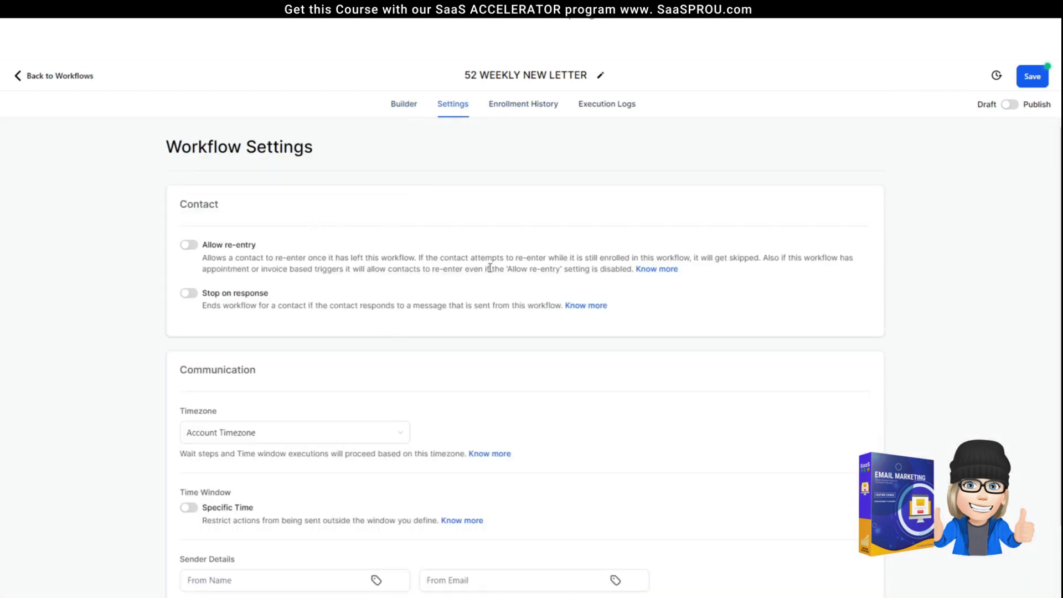
scroll(138, 476, down, 2)
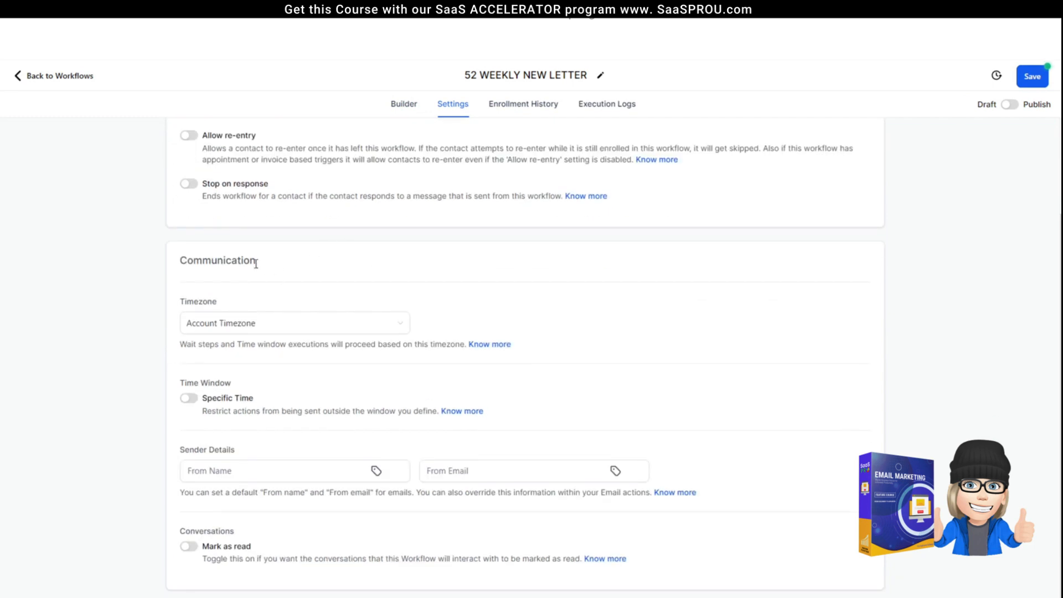
click(191, 400)
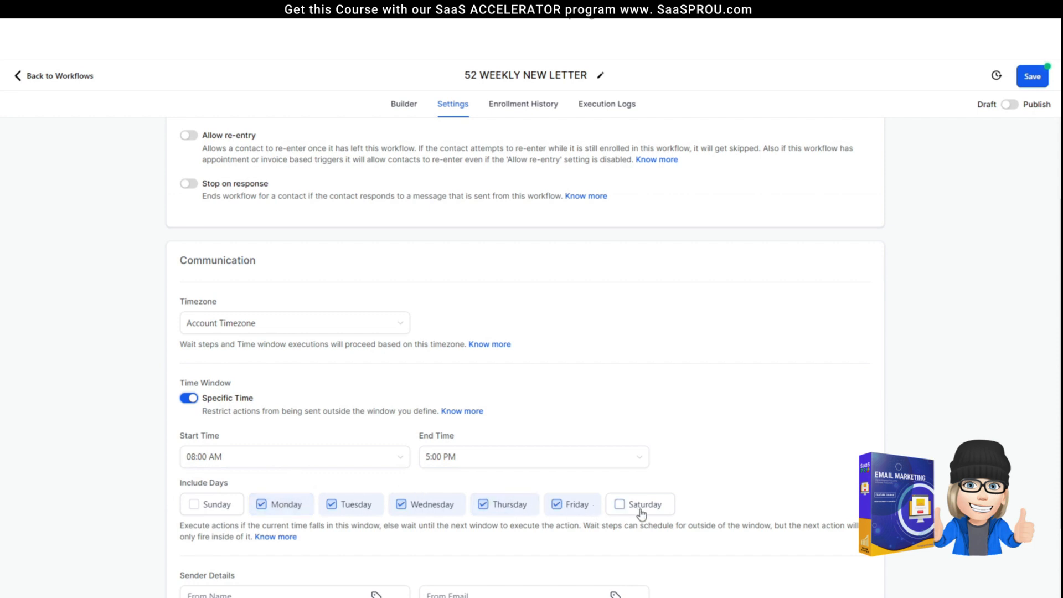
scroll(487, 523, down, 1)
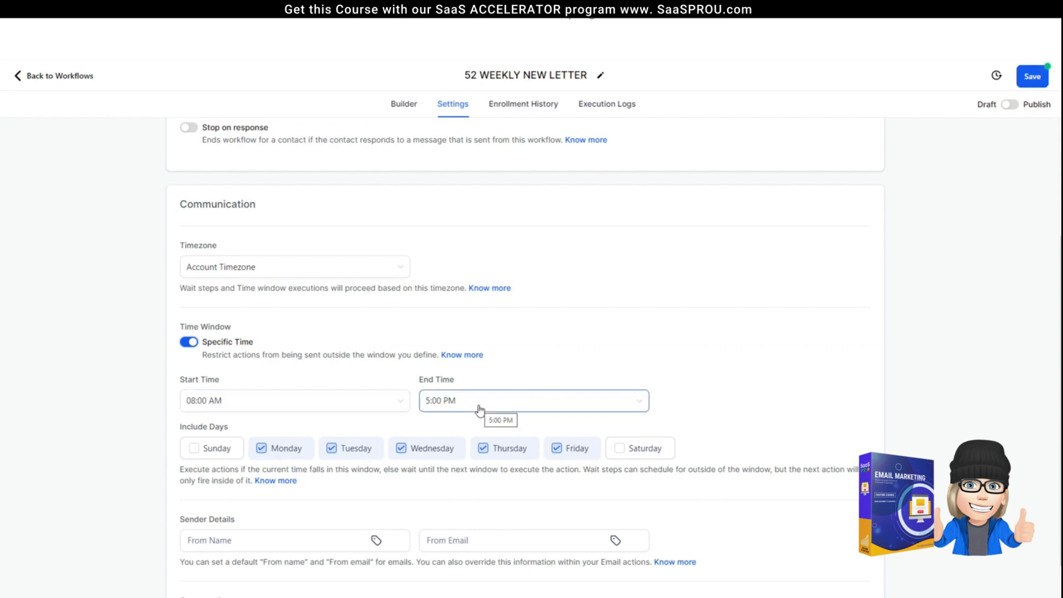
click(17, 75)
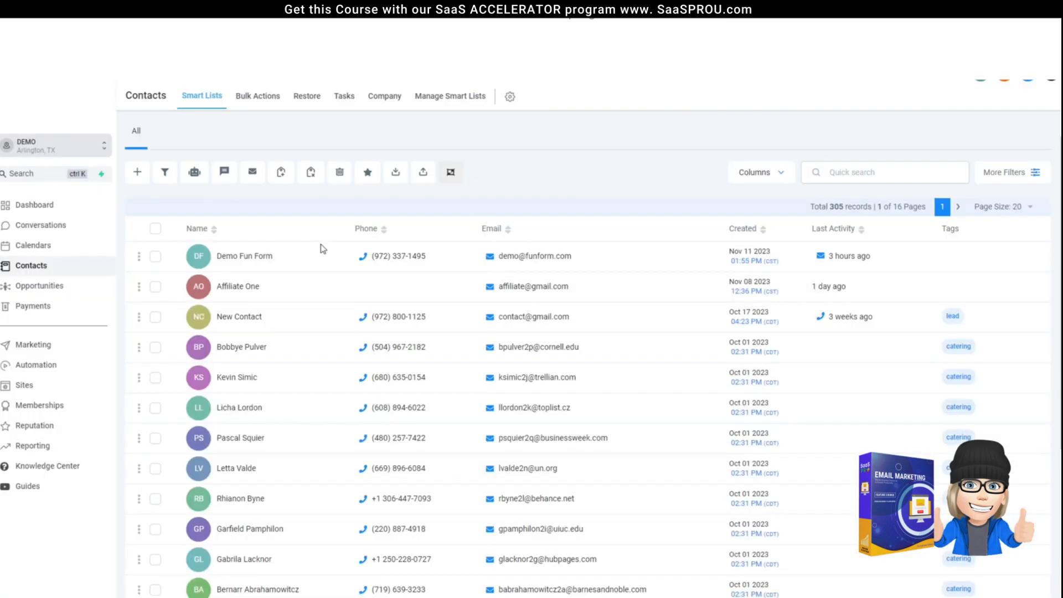
Open the first contact's record, view the workflows available for adding the contact, and close the Add to Campaign / Workflow dialog without adding any.
click(246, 258)
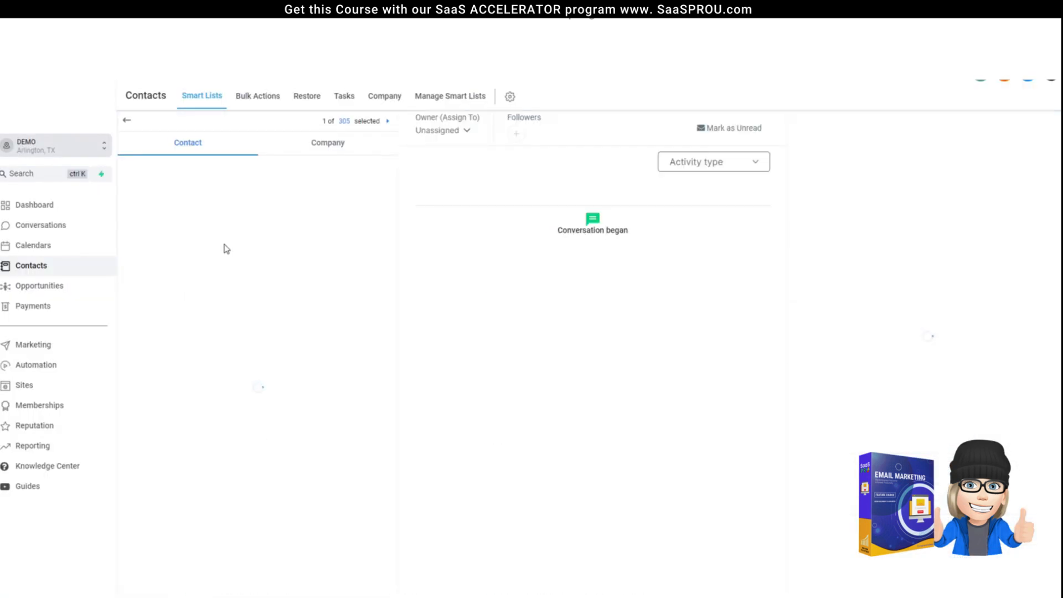
scroll(234, 542, down, 15)
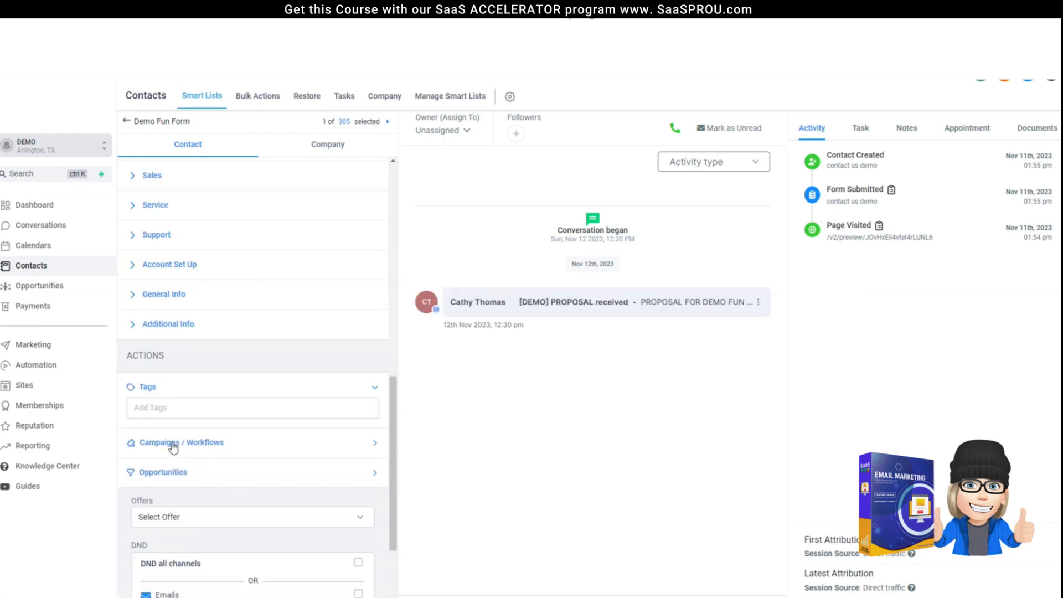
click(173, 443)
click(142, 477)
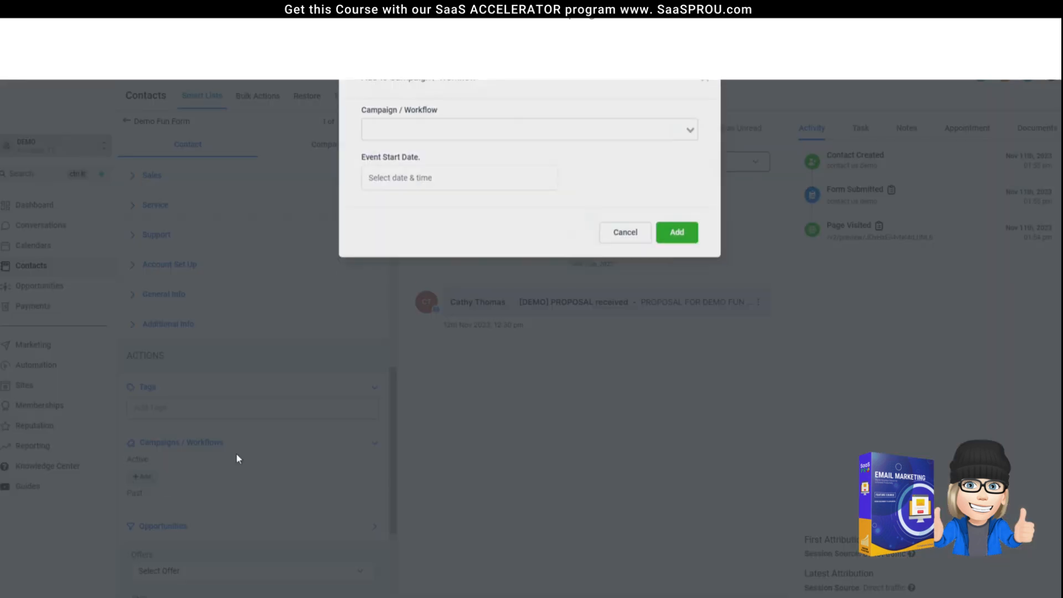
click(400, 145)
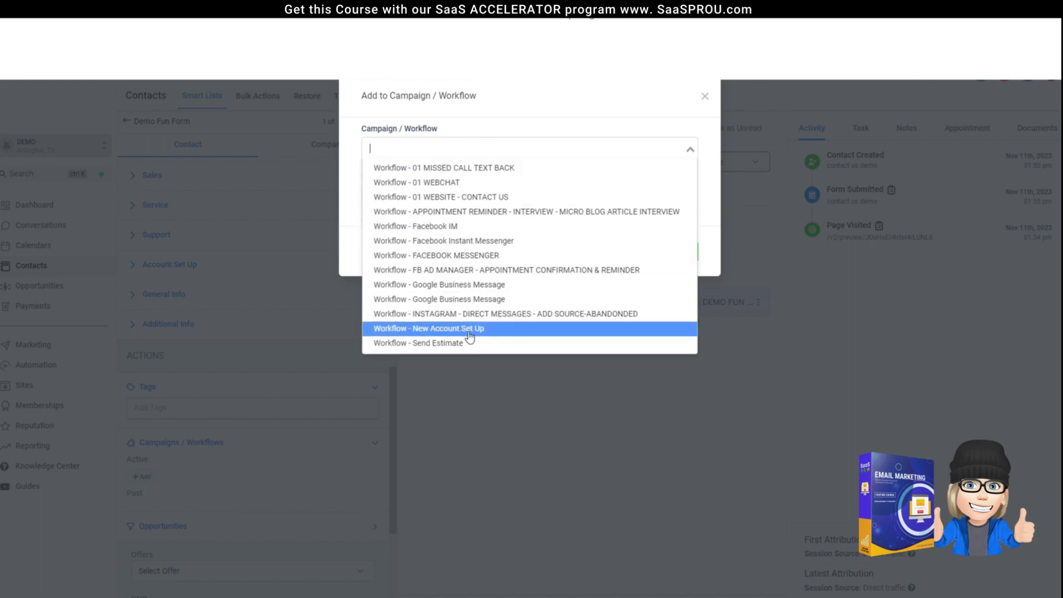
click(703, 98)
click(703, 98)
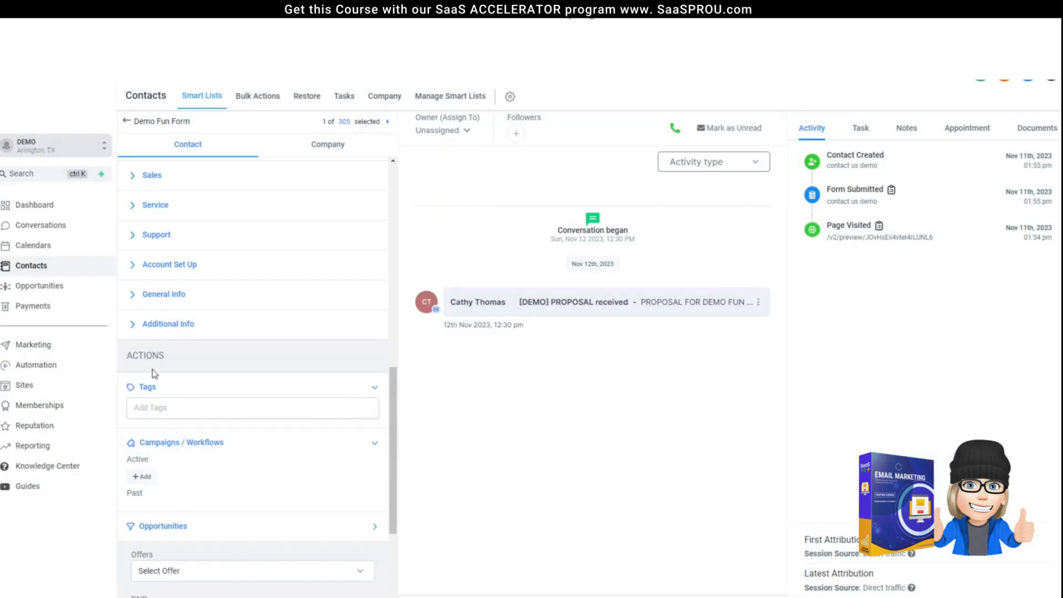
click(166, 443)
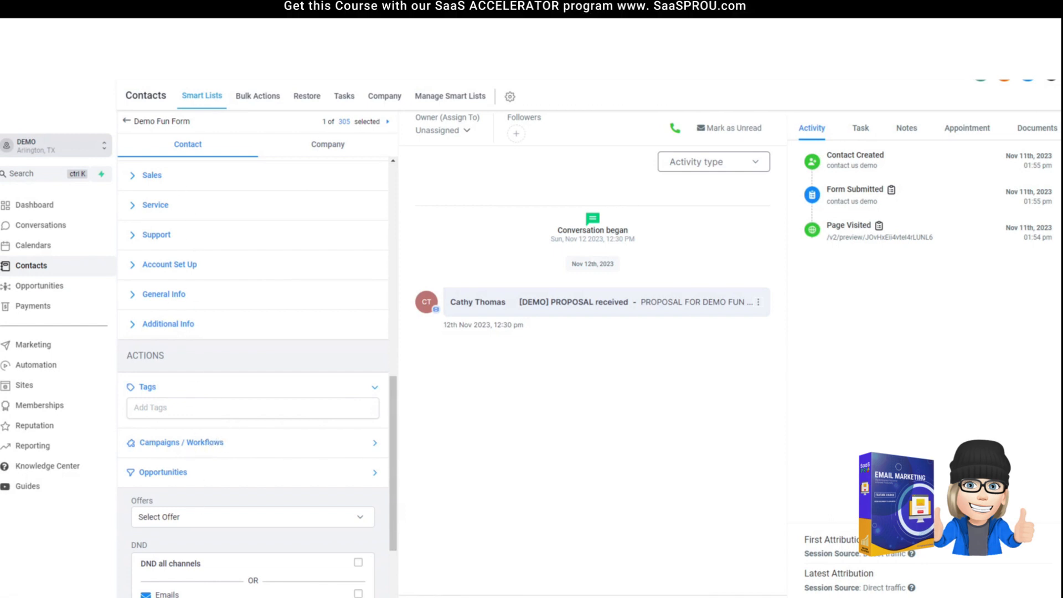
Look over the automation workflow list, and review the marketing email lists from Templates to Campaigns.
click(35, 365)
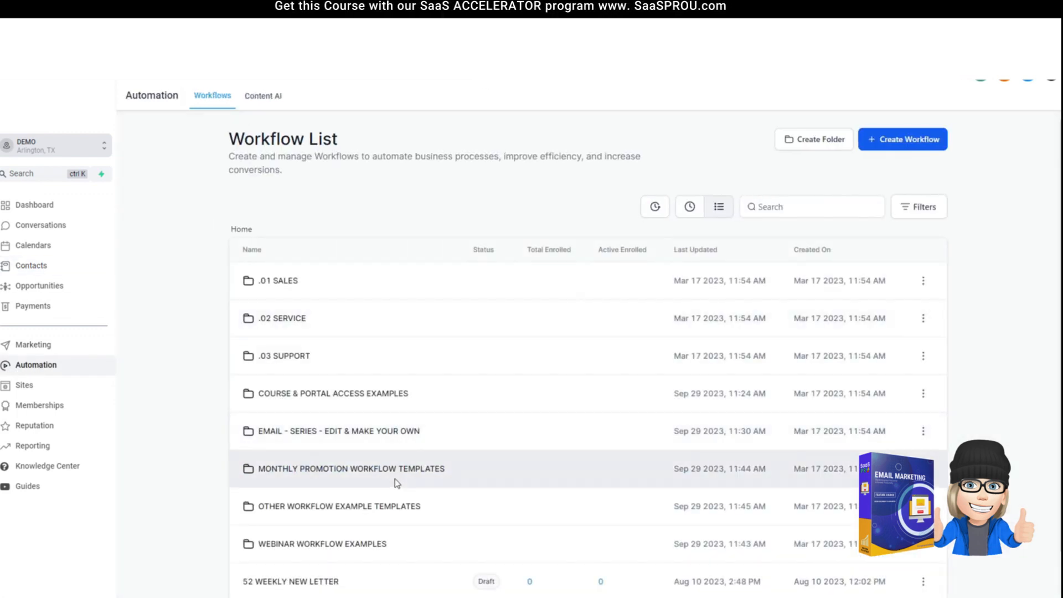
scroll(395, 485, down, 1)
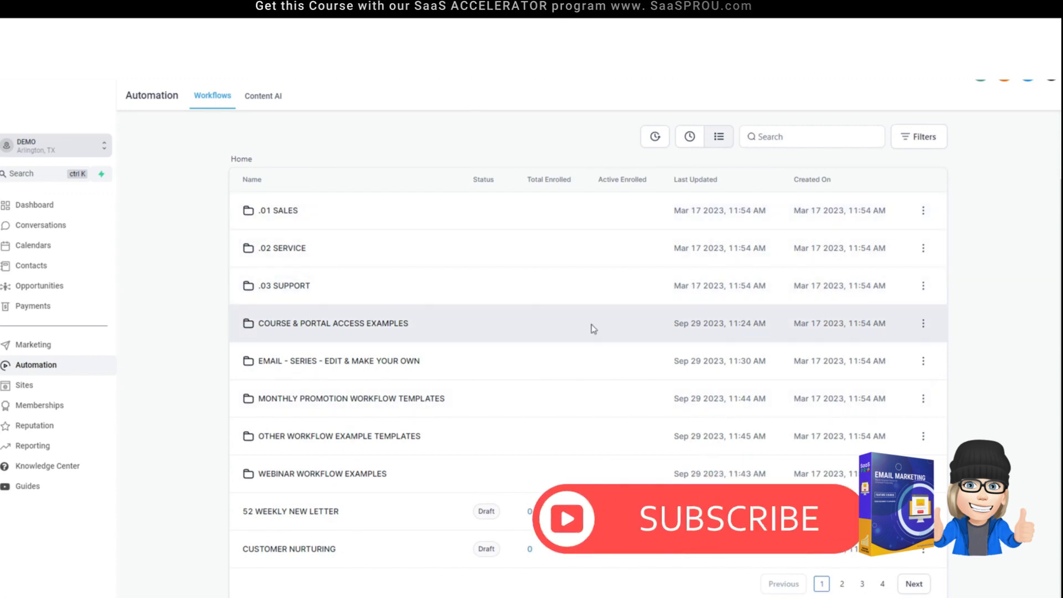
click(38, 344)
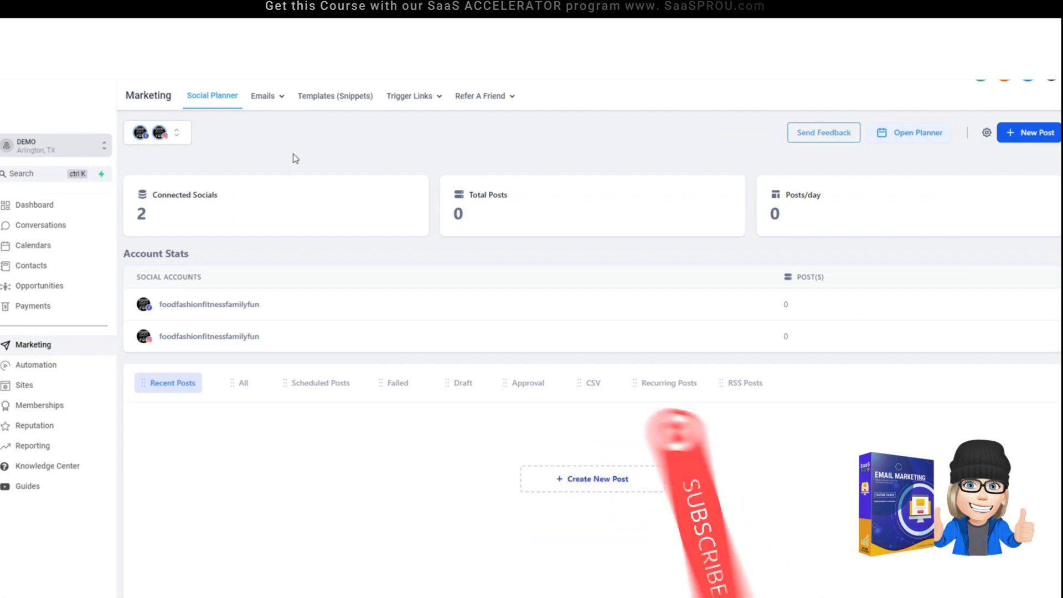
mouse_move(267, 109)
click(259, 143)
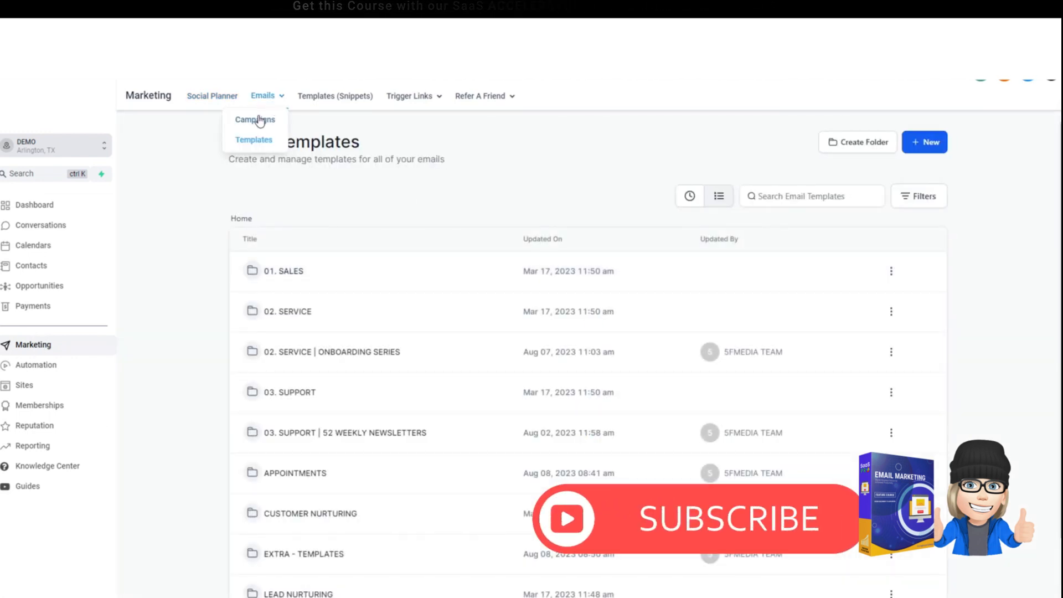
click(259, 121)
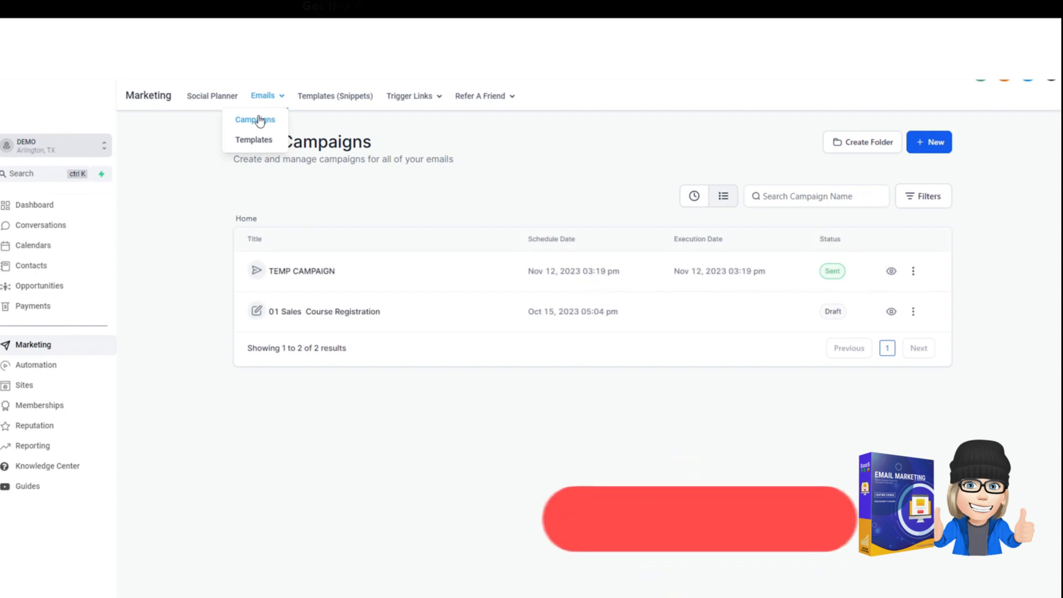